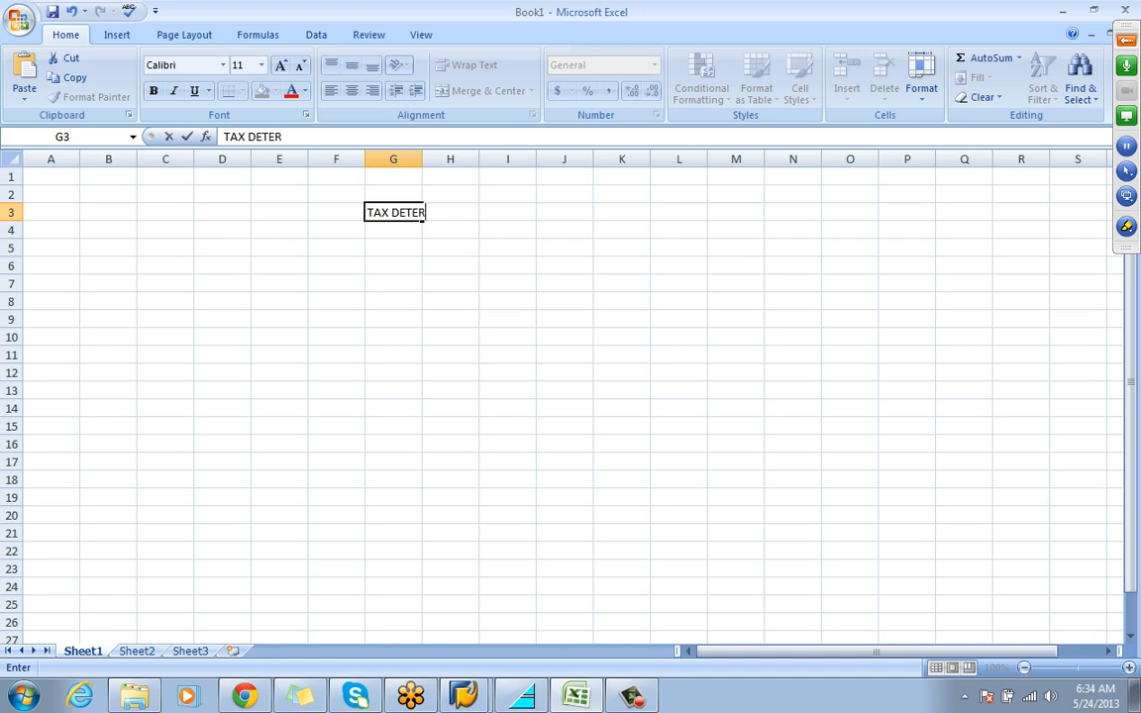
# Complete the heading TAX DETERMINATION in cell G3 and enter SD - FI in J3
pyautogui.write('MINATION')
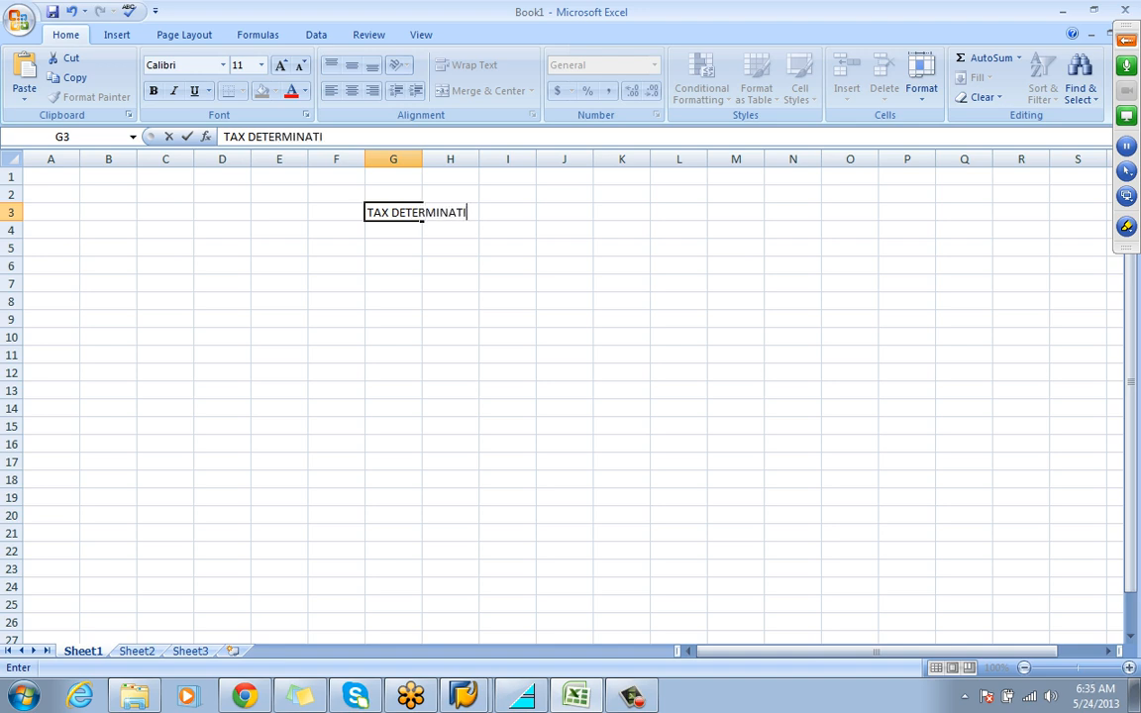
pyautogui.press('Tab')
pyautogui.press('Tab')
pyautogui.press('Tab')
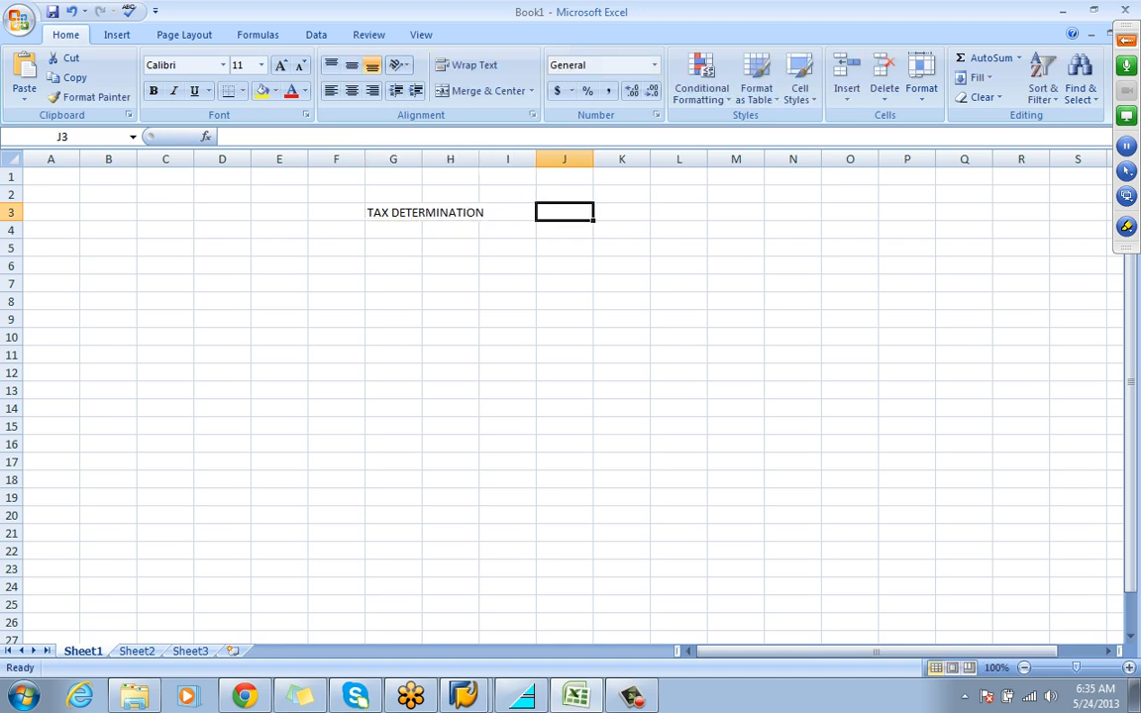
pyautogui.write('SD - ')
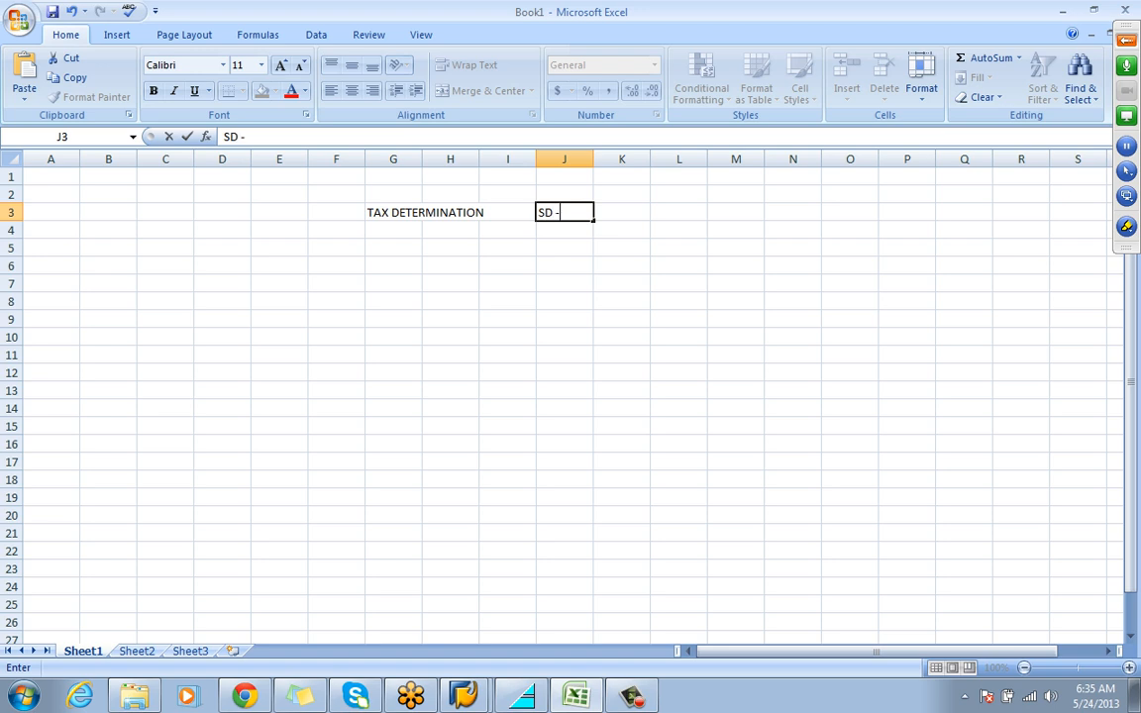
pyautogui.write('FI')
pyautogui.press('Return')
pyautogui.press('Return')
# Enter CUSTOMER MASTER--- SALES AREA ---- BILLING in cell H5
pyautogui.press('Tab')
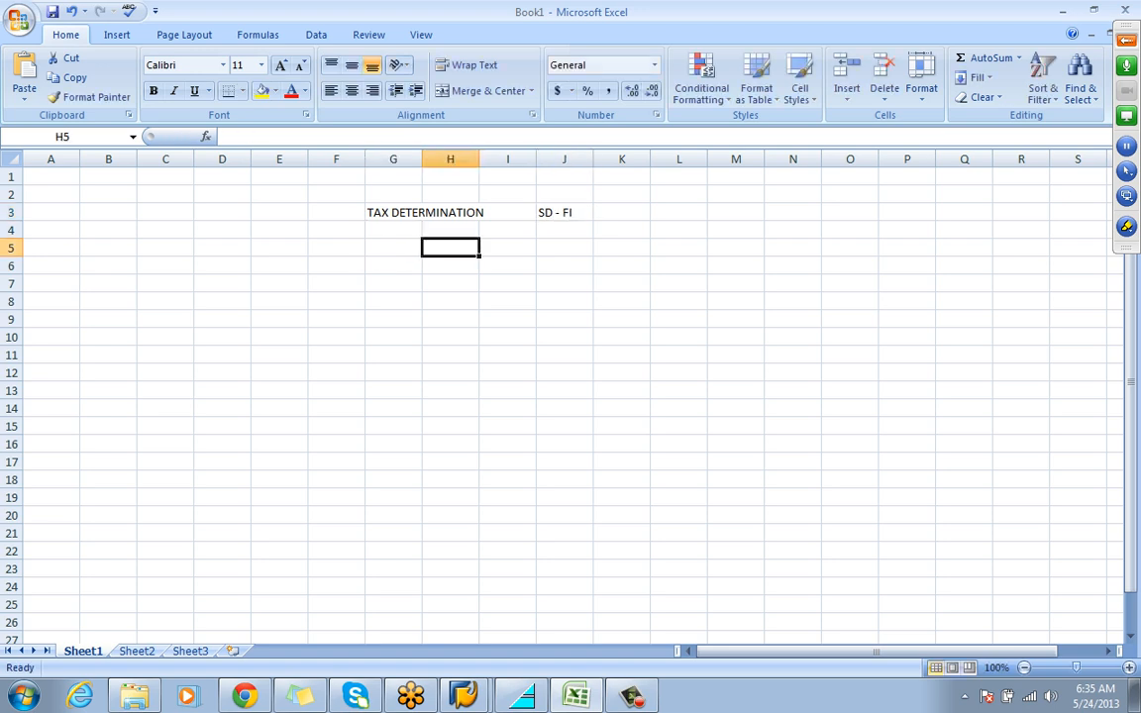
pyautogui.write('CUSTOMER MASTER')
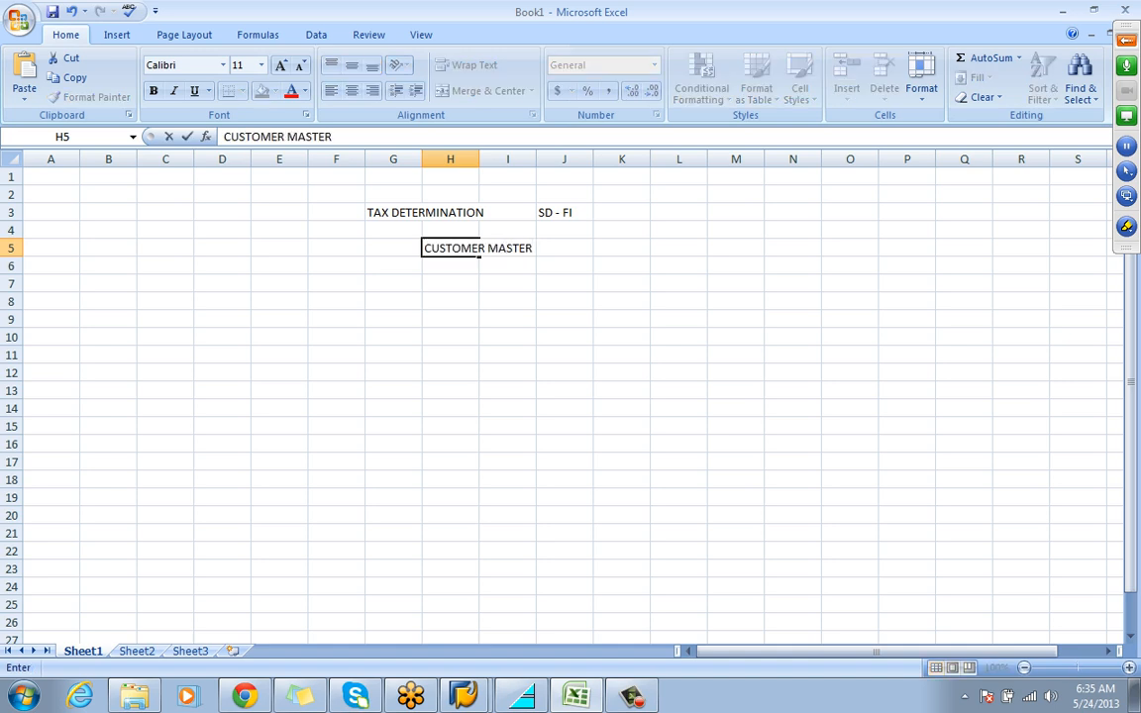
pyautogui.write('--- SALES AREA ')
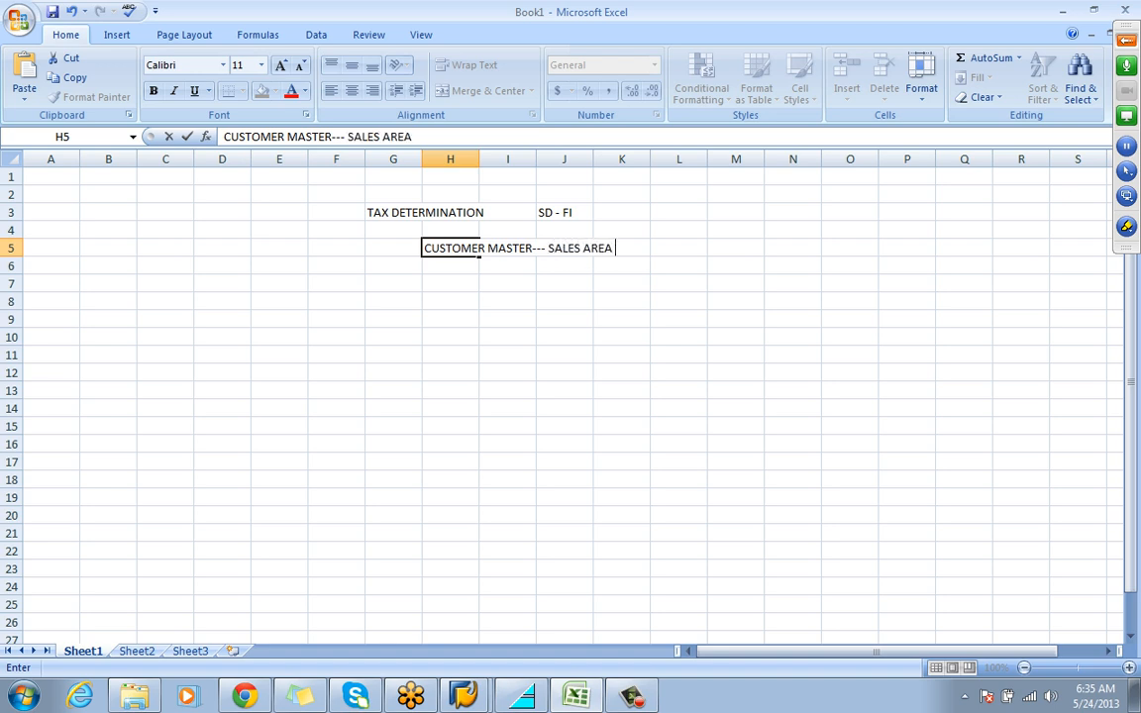
pyautogui.write('---- BILLING')
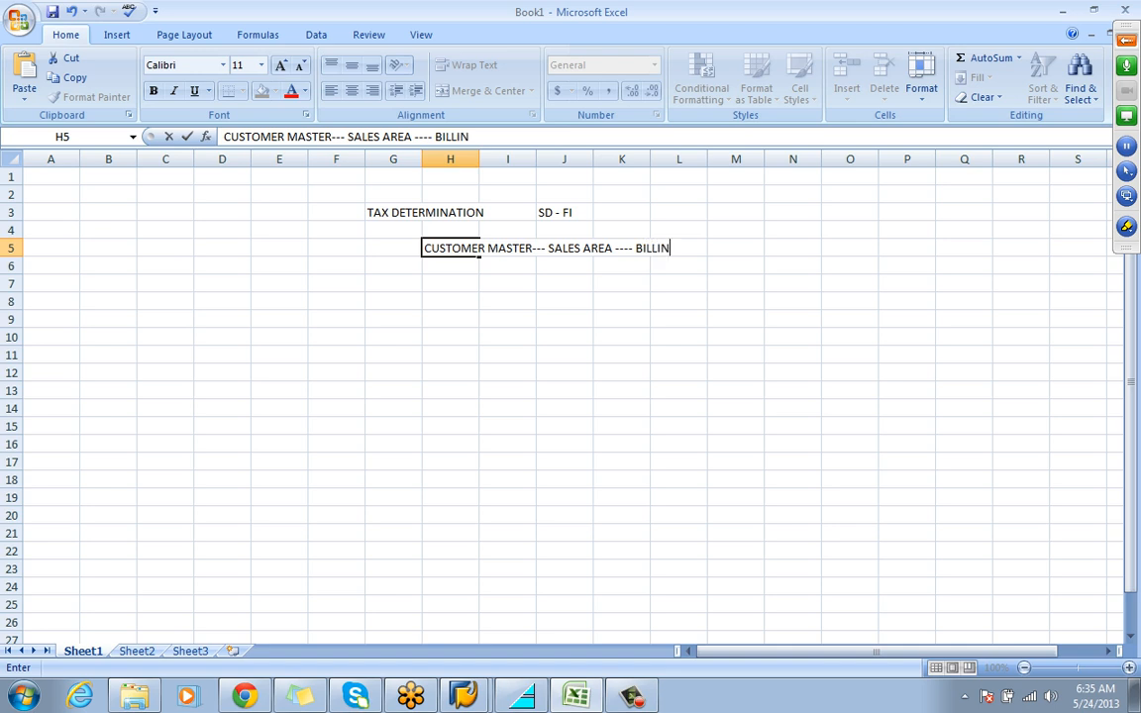
pyautogui.press('Return')
pyautogui.press('Return')
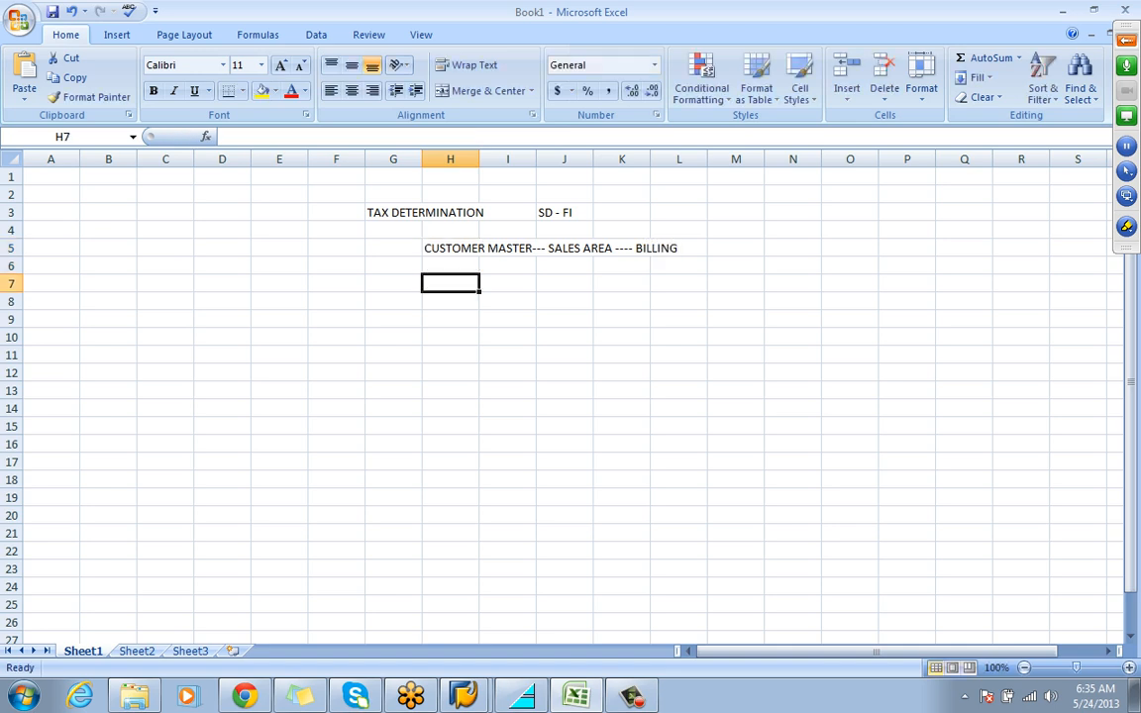
# Enter MATERIAL MASTER --- SALES ORG1 in cell H7
pyautogui.write('MATER')
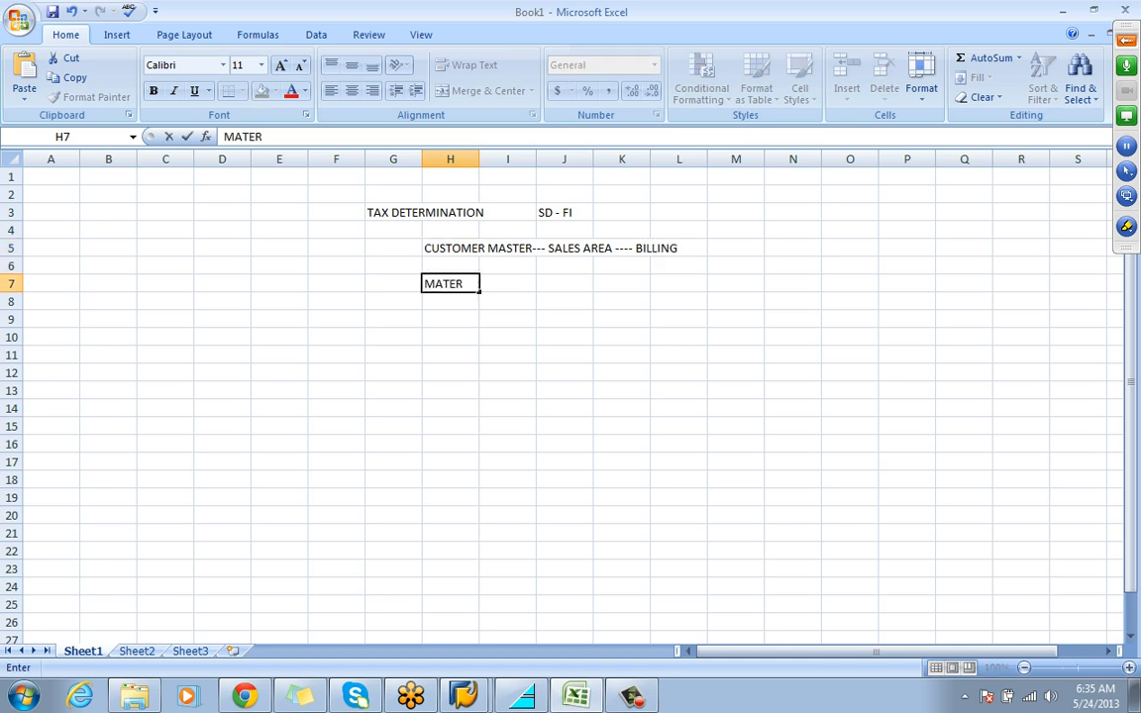
pyautogui.write('IAL MASTER ')
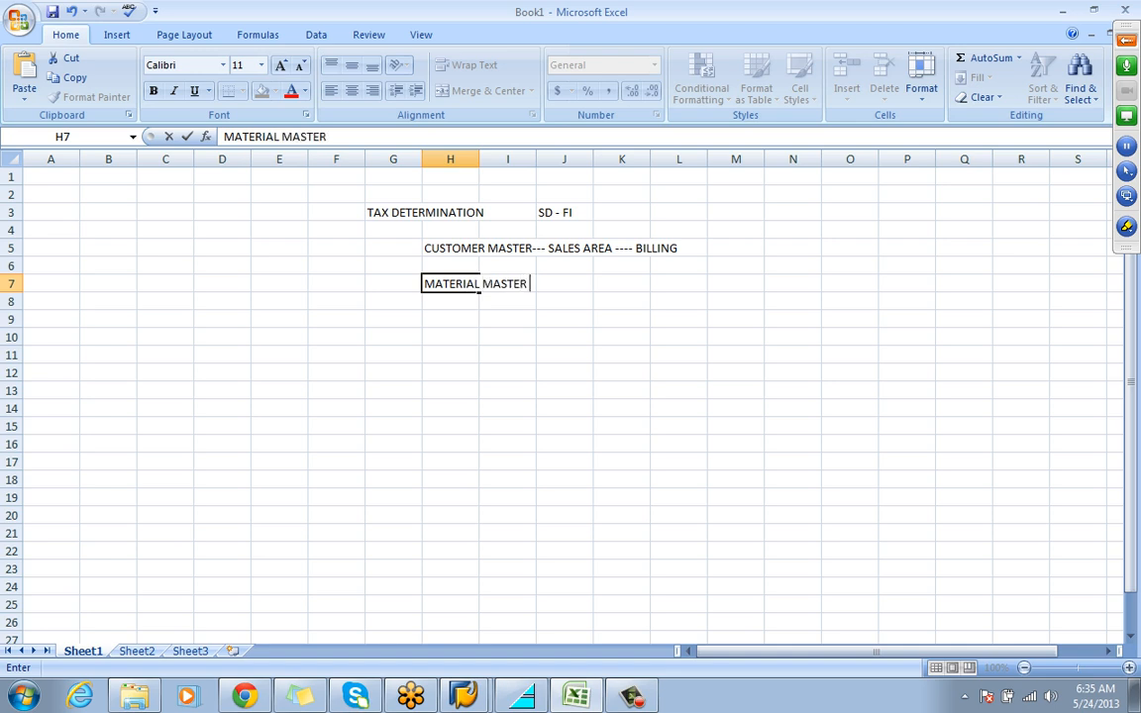
pyautogui.write('--- SALES ')
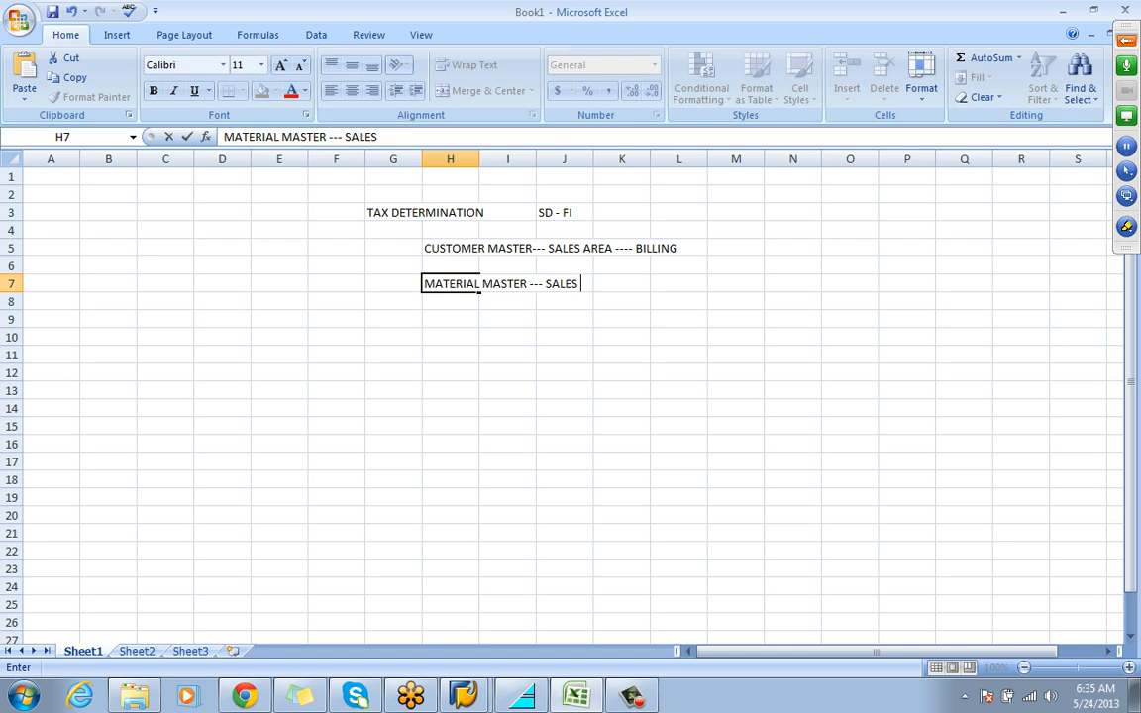
pyautogui.write('ORG1')
# Add the section heading PRICING PROCEDURE in cell F9
pyautogui.click(336, 319)
pyautogui.write('PR')
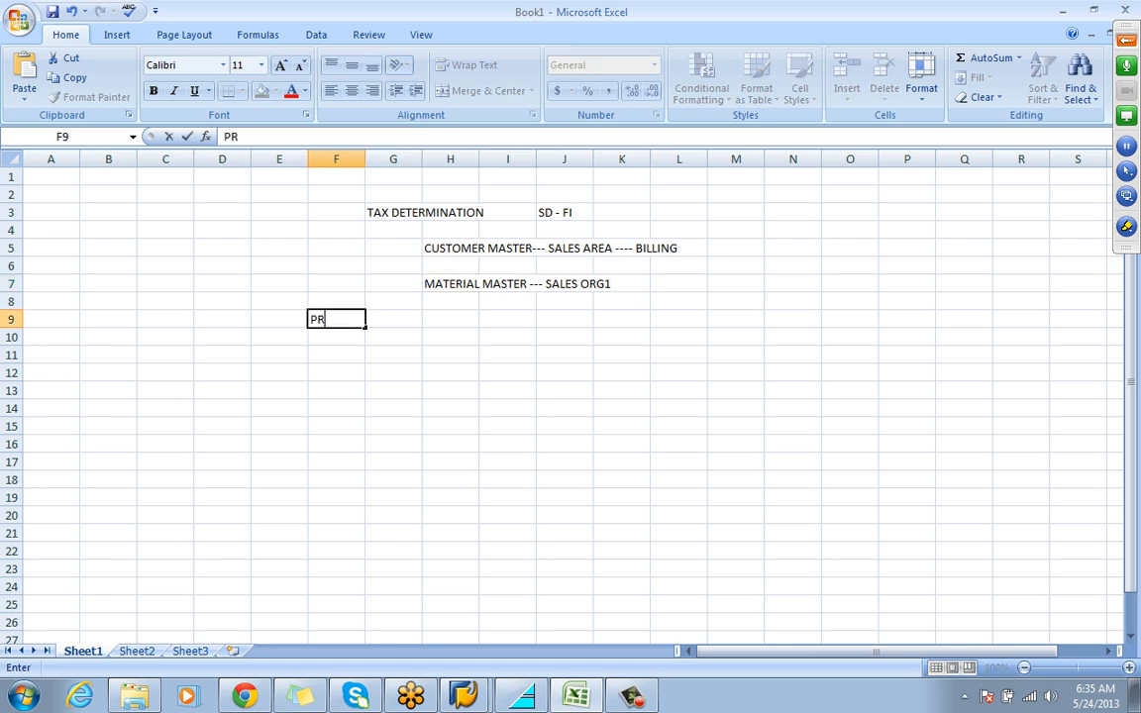
pyautogui.write('ICING PROCEDURE')
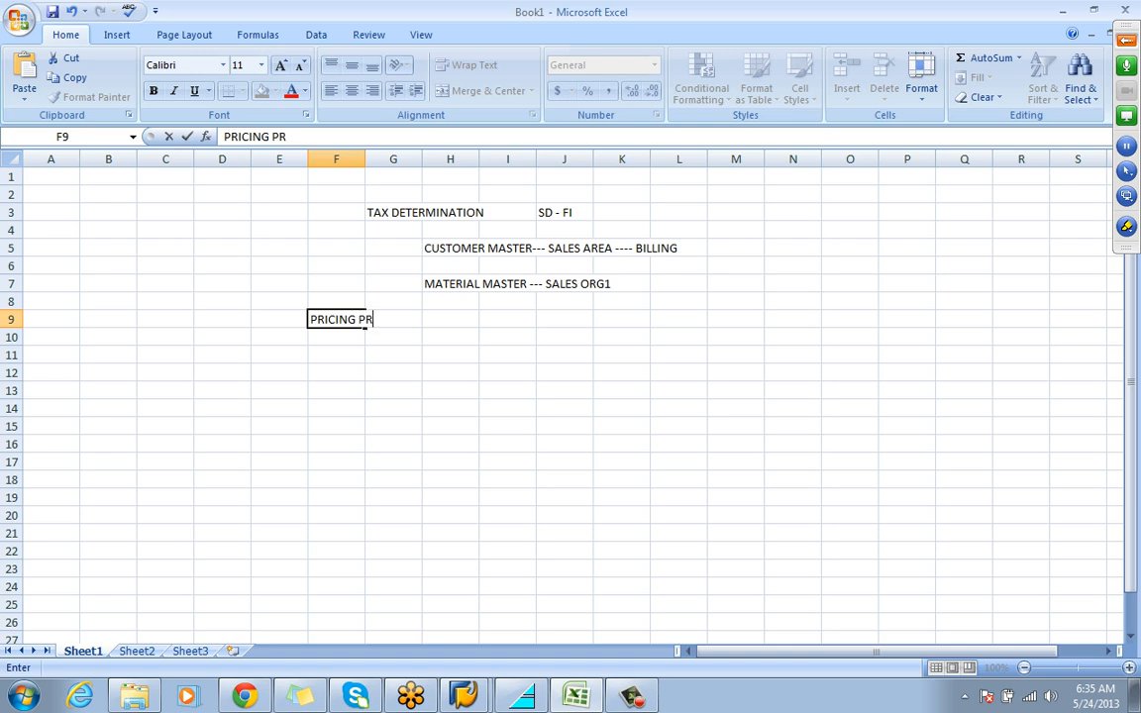
pyautogui.press('Return')
pyautogui.press('Return')
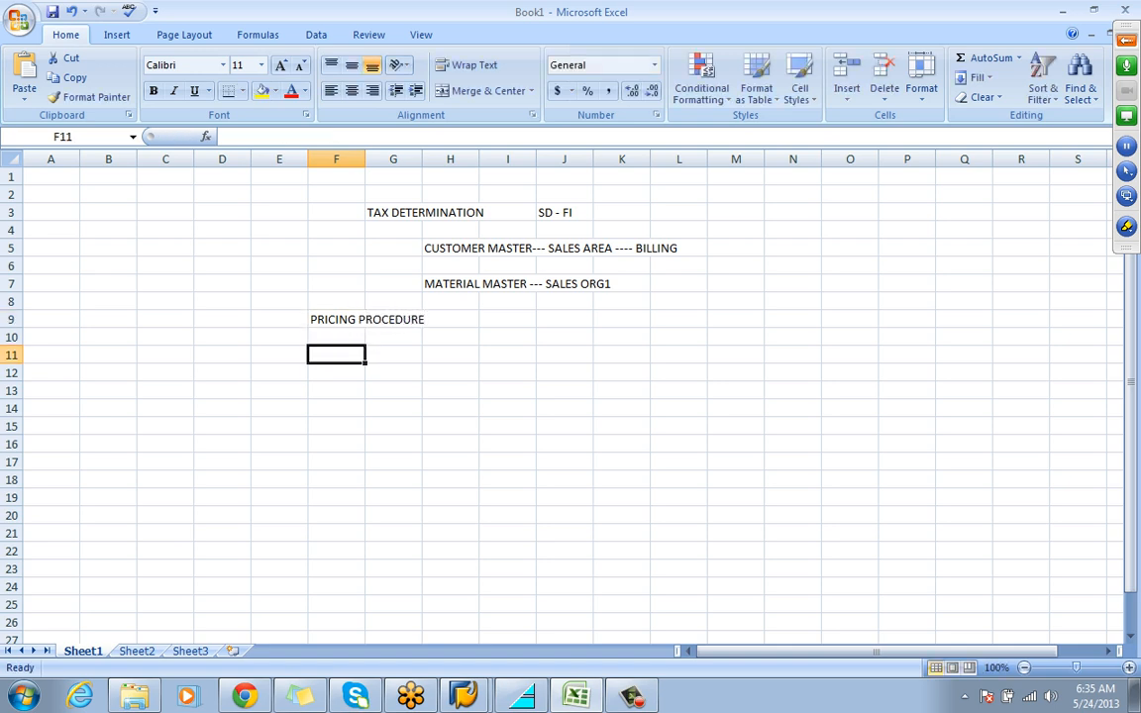
# Enter MWST in H11 and REQUIRED in I11, with an X beneath it in I12
pyautogui.click(450, 354)
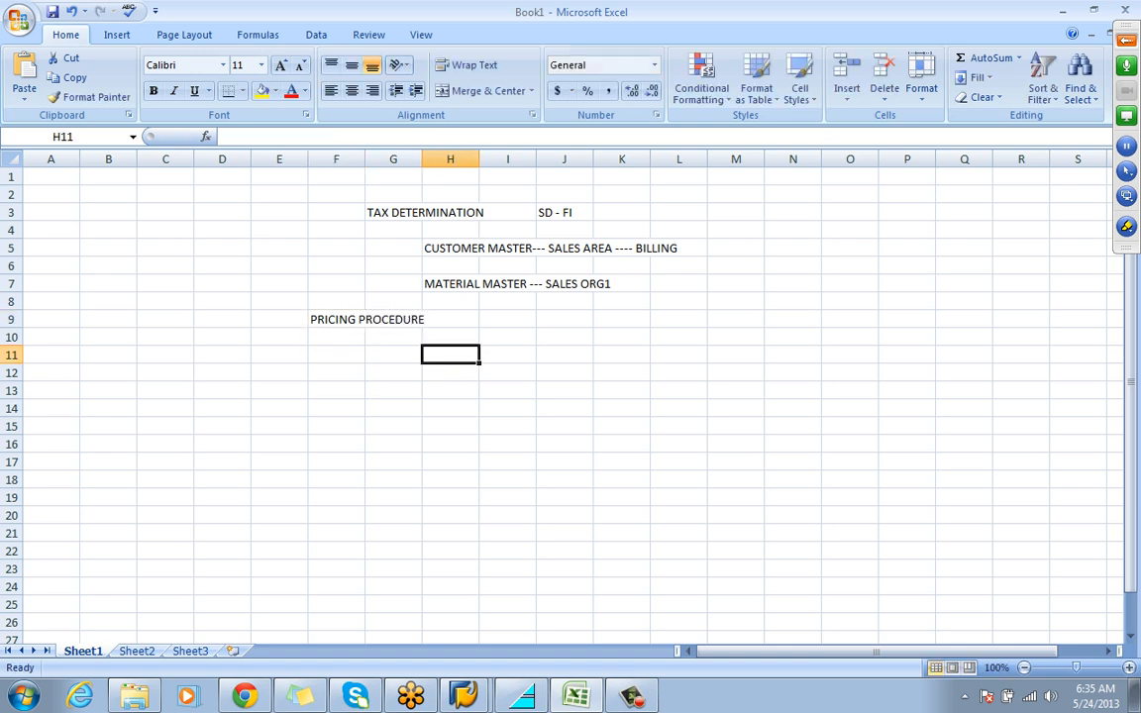
pyautogui.write('MWST')
pyautogui.press('Tab')
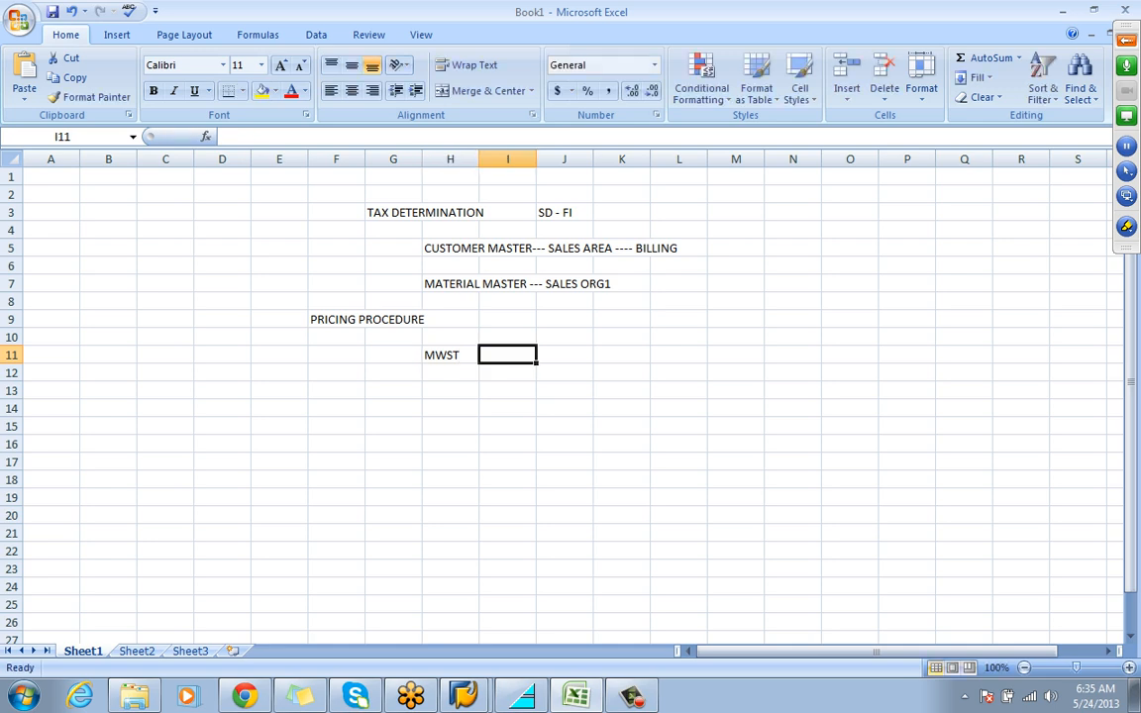
pyautogui.write('R')
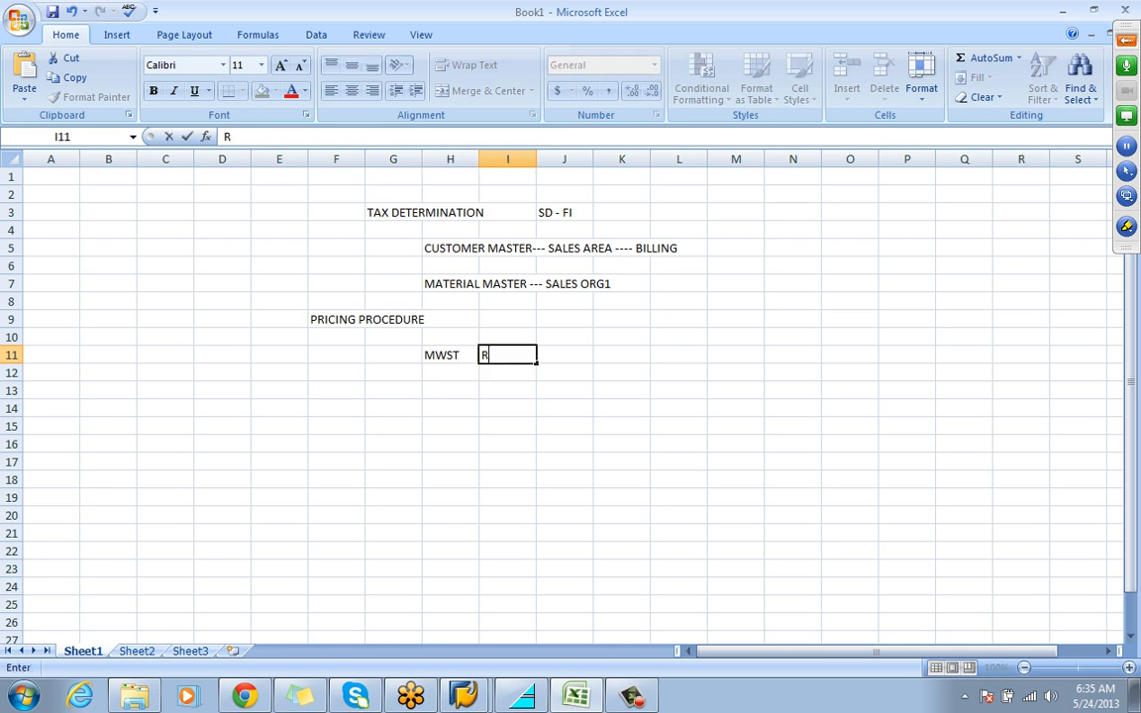
pyautogui.write('EQUIRED')
pyautogui.press('Return')
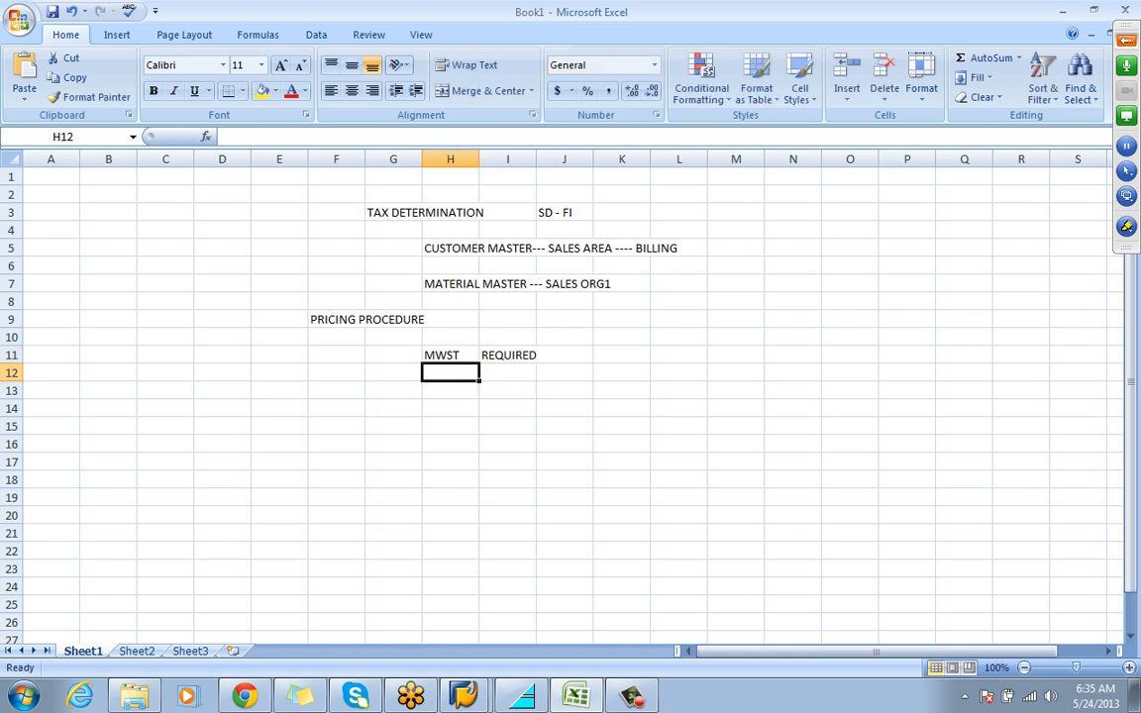
pyautogui.press('Right')
pyautogui.write('X')
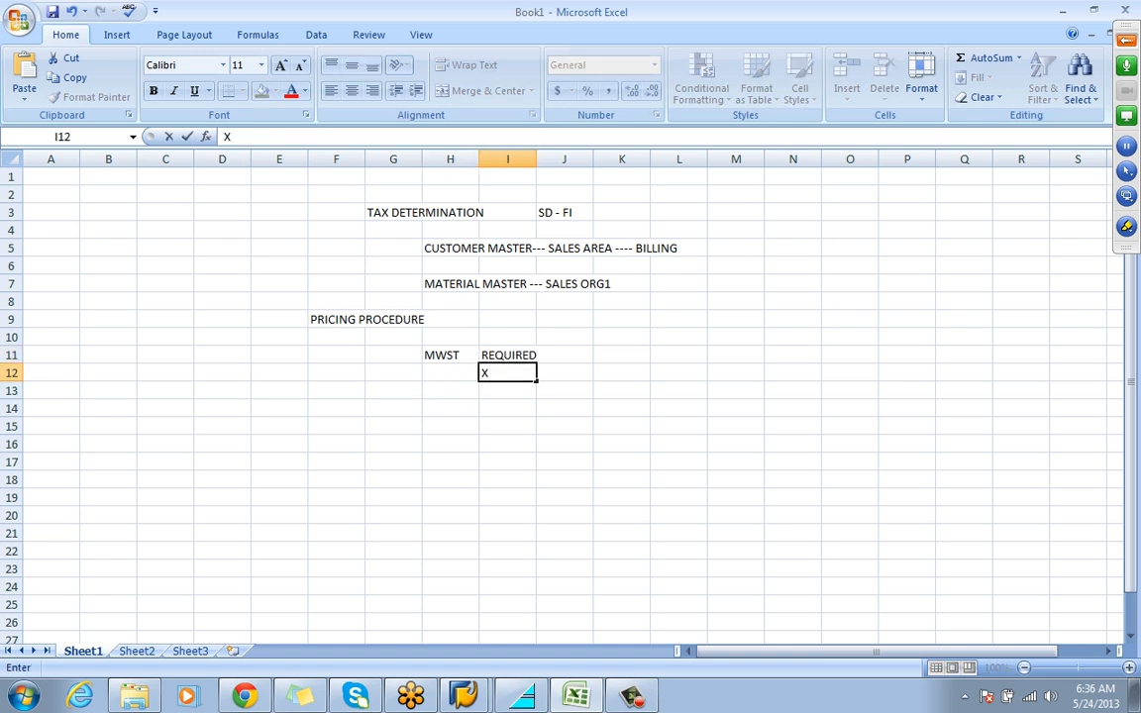
# Enter the heading REQUIREMENT in K11 and the note 10 = PLANT IS TO SET in K12
pyautogui.click(622, 355)
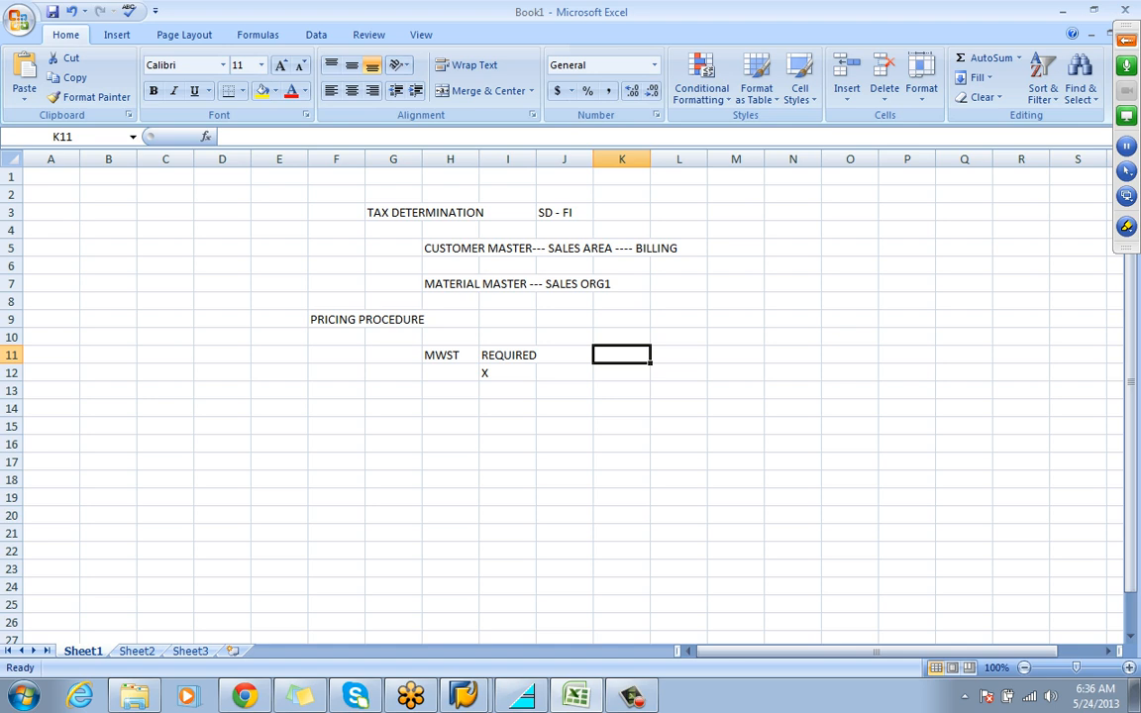
pyautogui.write('REQUIREMEN')
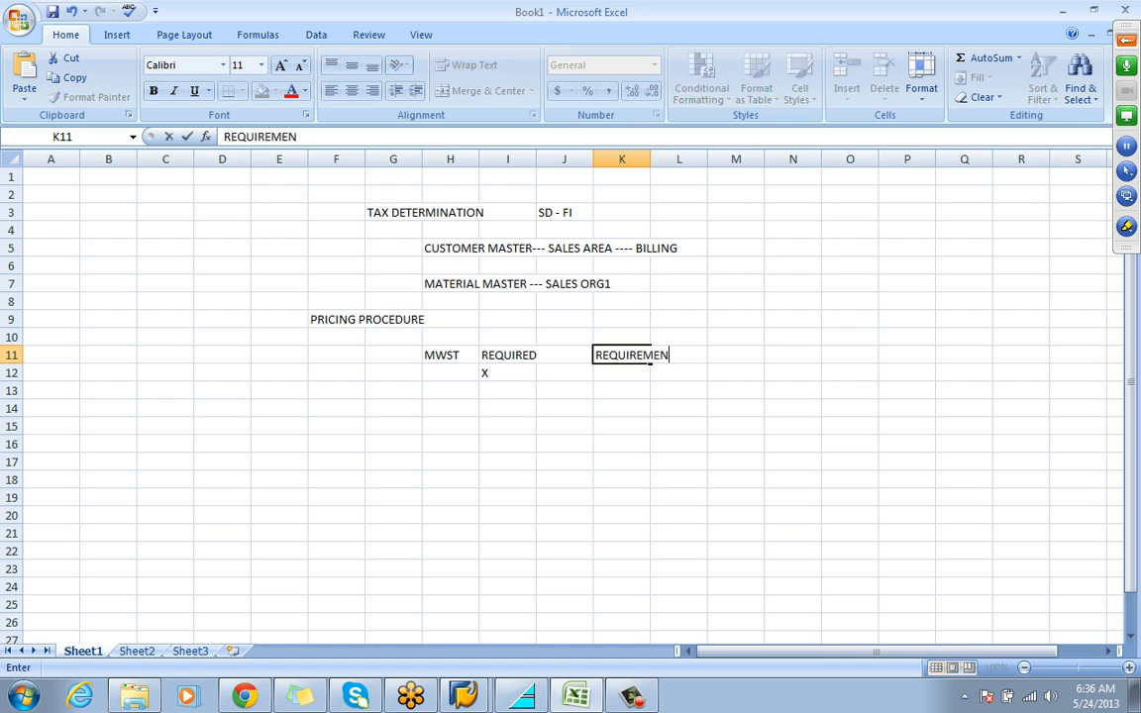
pyautogui.write('T')
pyautogui.press('Return')
pyautogui.write('10')
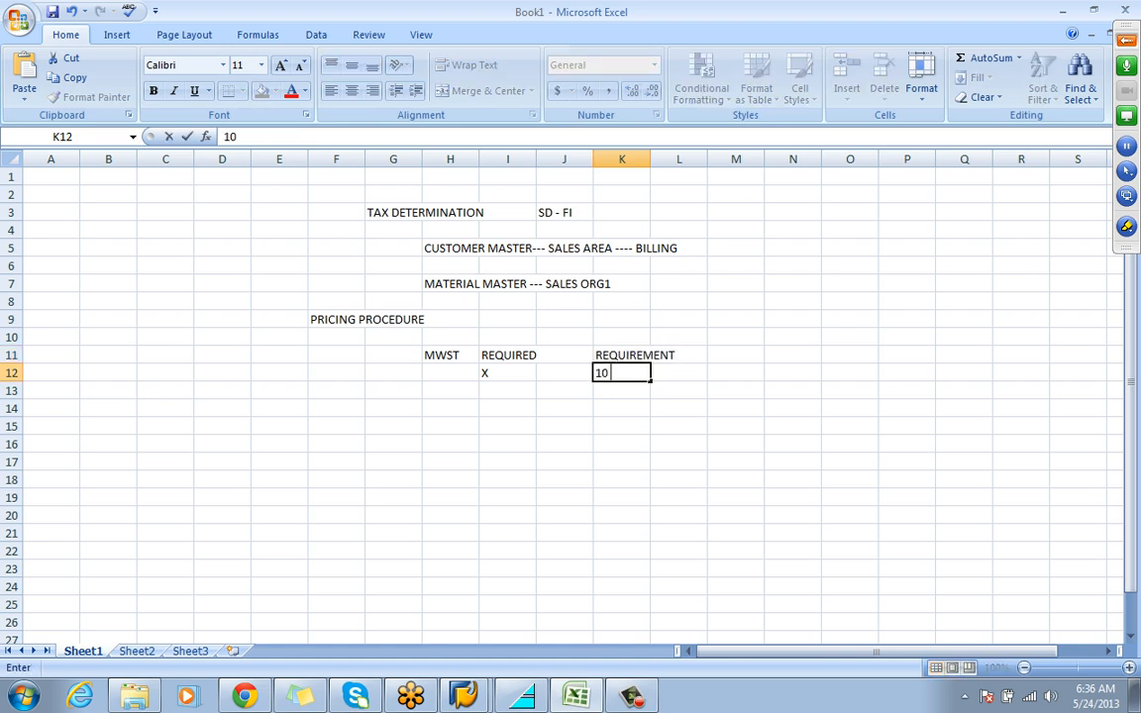
pyautogui.write(' = PLANT ')
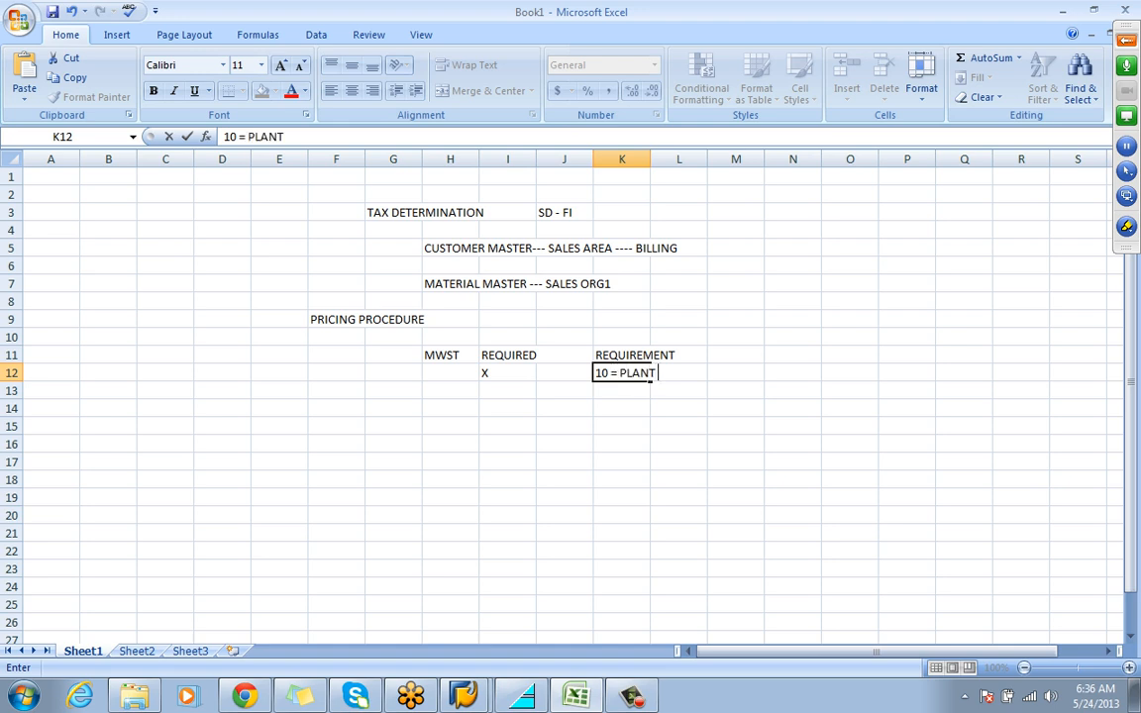
pyautogui.write('IS TO SET')
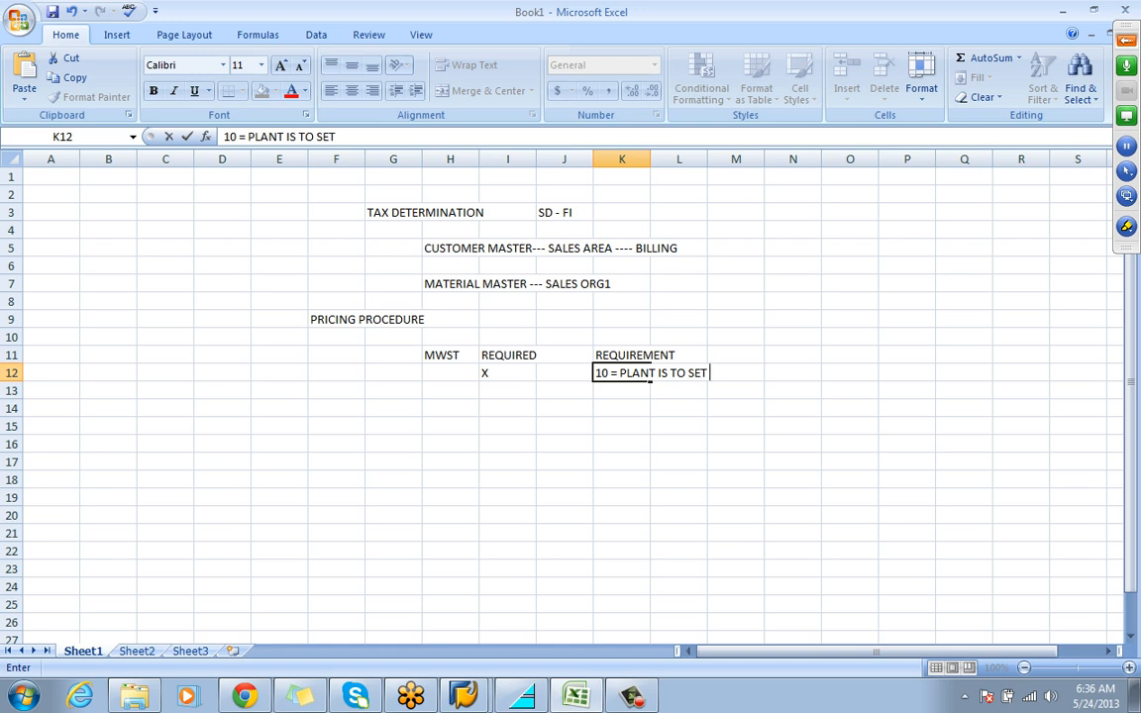
# Insert the word BE before SET in the plant note in K12
pyautogui.press('F2')
pyautogui.press('Left')
pyautogui.press('Left')
pyautogui.press('Left')
pyautogui.press('Left')
pyautogui.write('BE')
# Enter the heading CONDITION BASE VALUE in N11 and the value 16 in N12
pyautogui.click(792, 354)
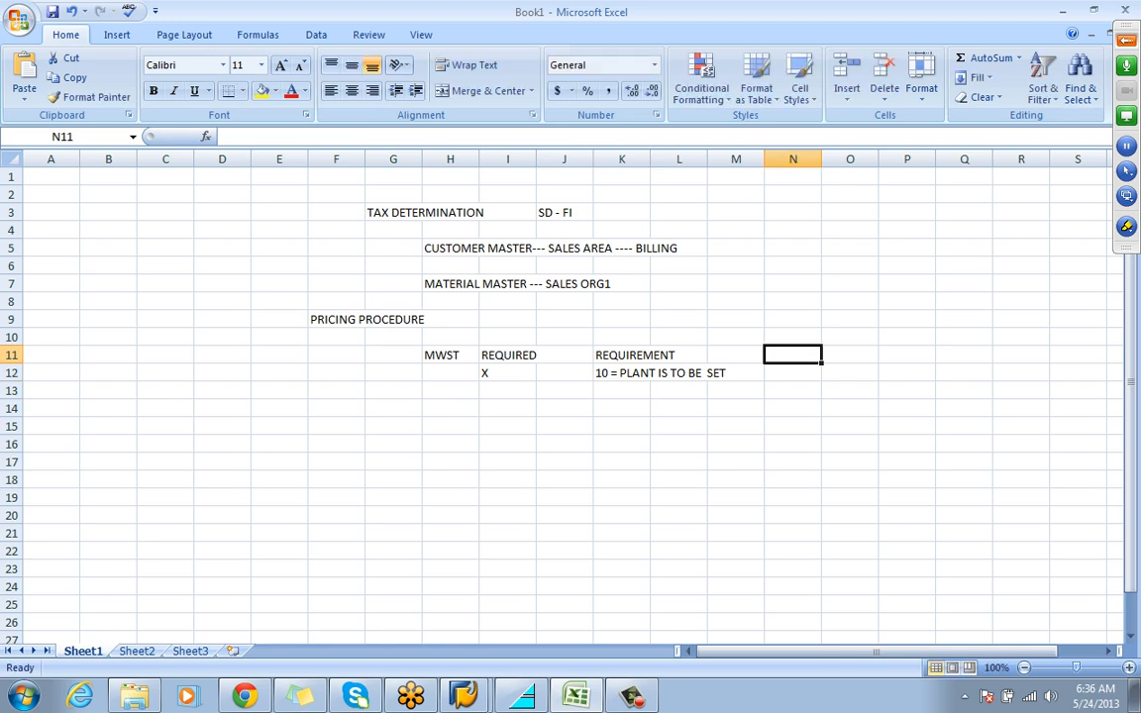
pyautogui.write('CO')
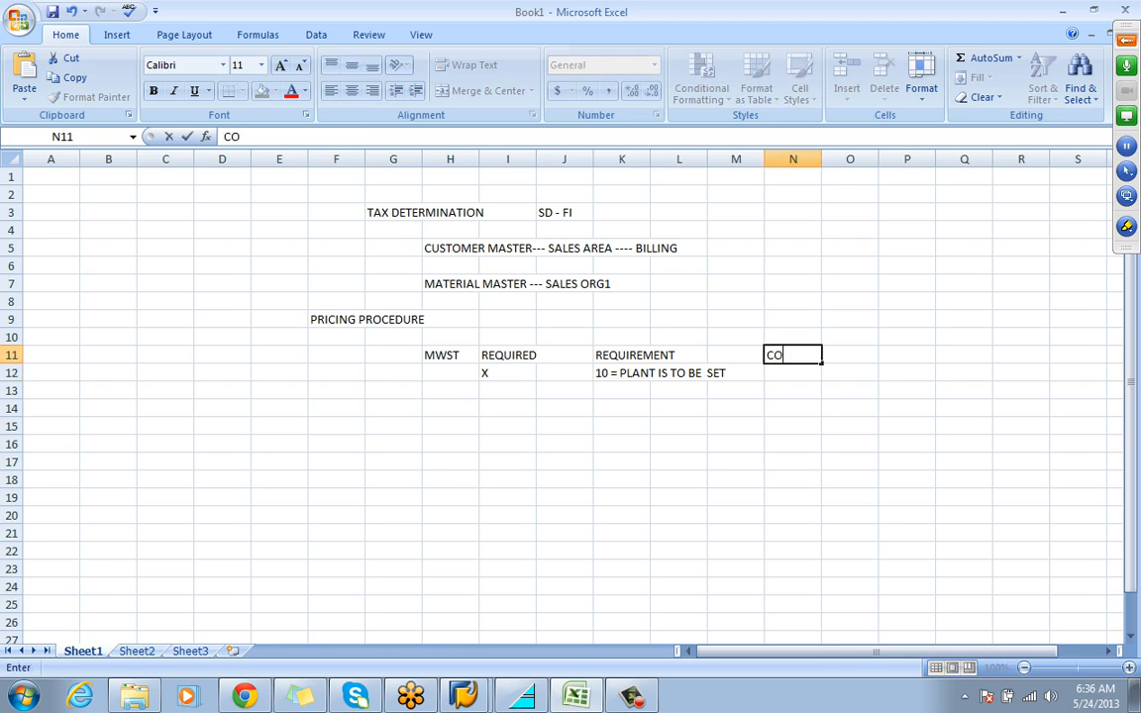
pyautogui.write('NDITION BASE VALUE')
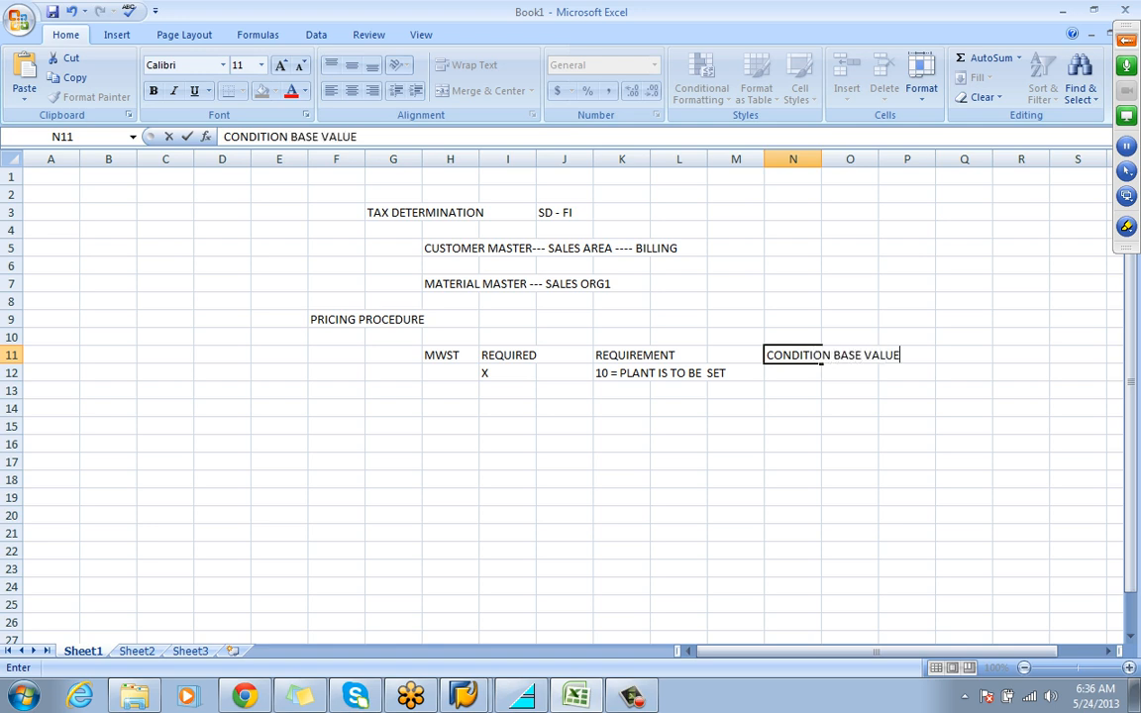
pyautogui.press('Return')
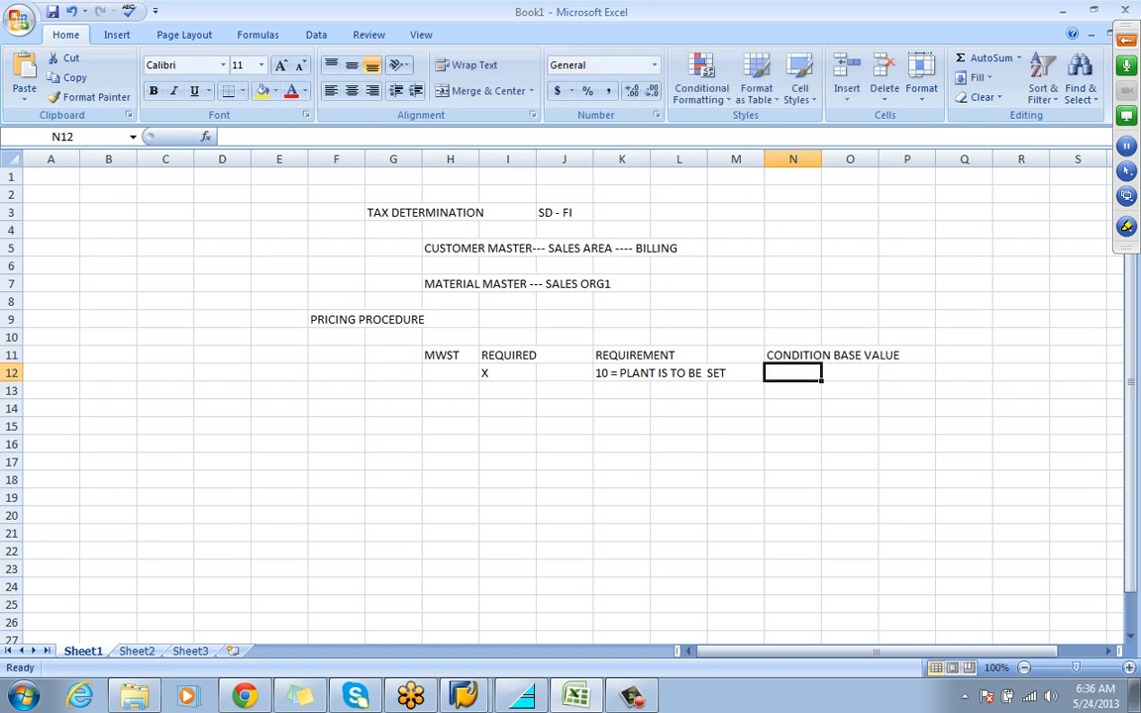
pyautogui.write('16')
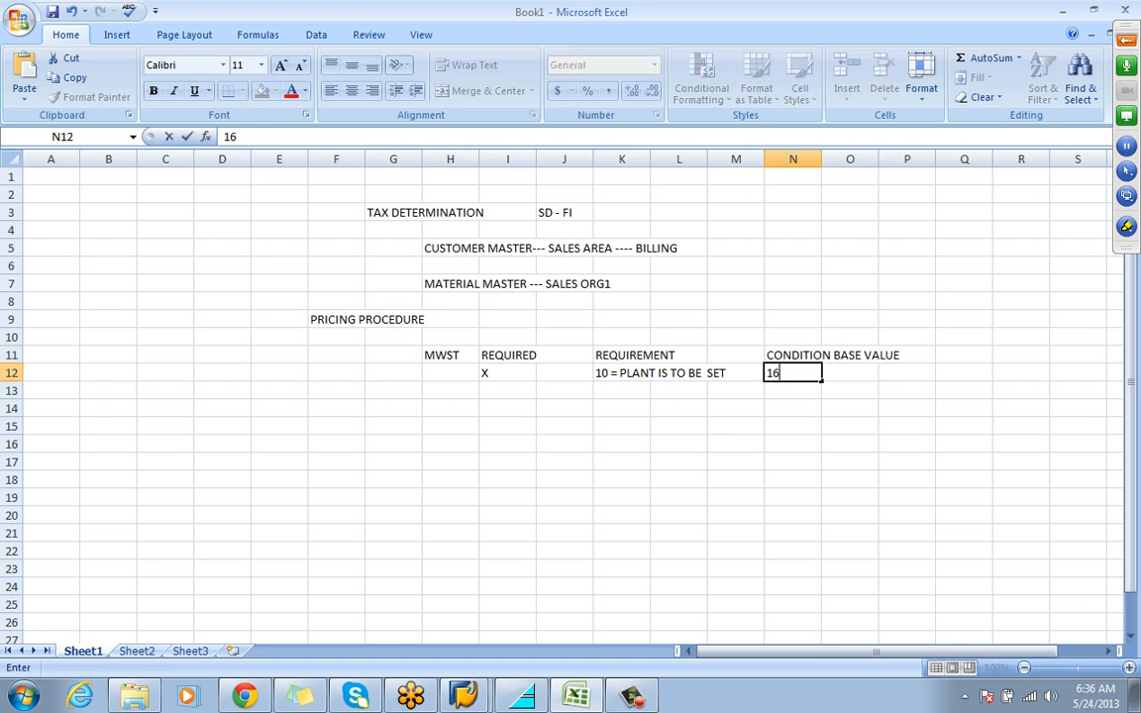
# Enter the heading ACCOUNT KEY in Q11 and MWS in Q12
pyautogui.click(964, 354)
pyautogui.write('AC')
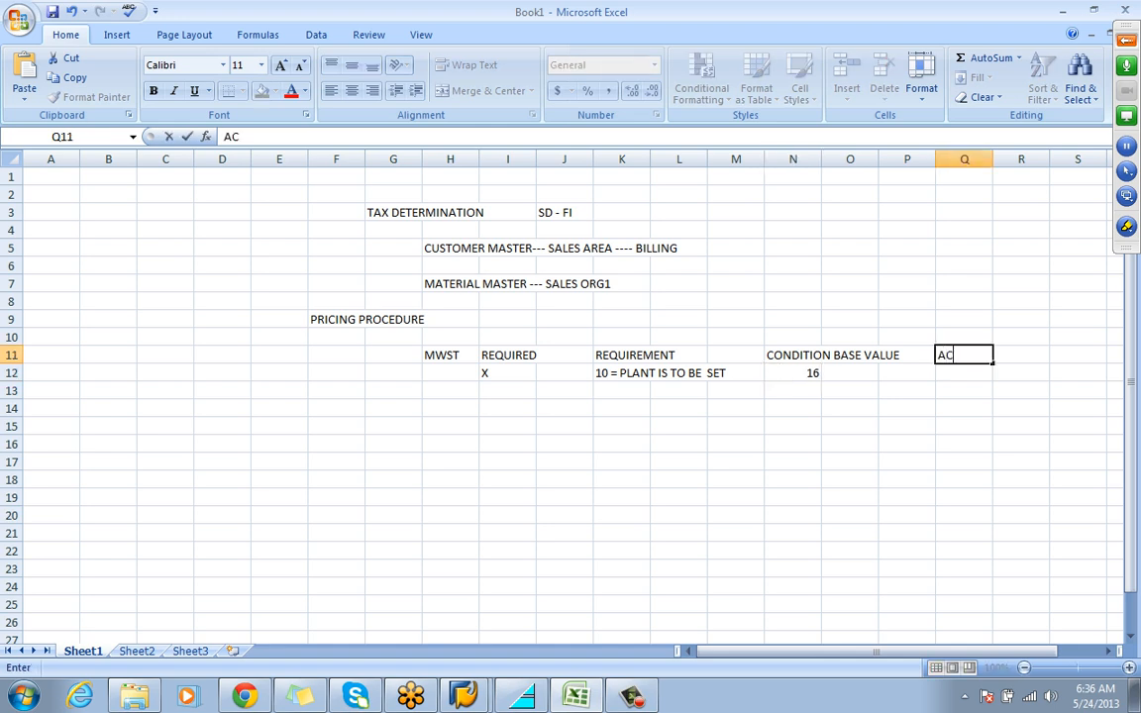
pyautogui.write('COUNT KEY')
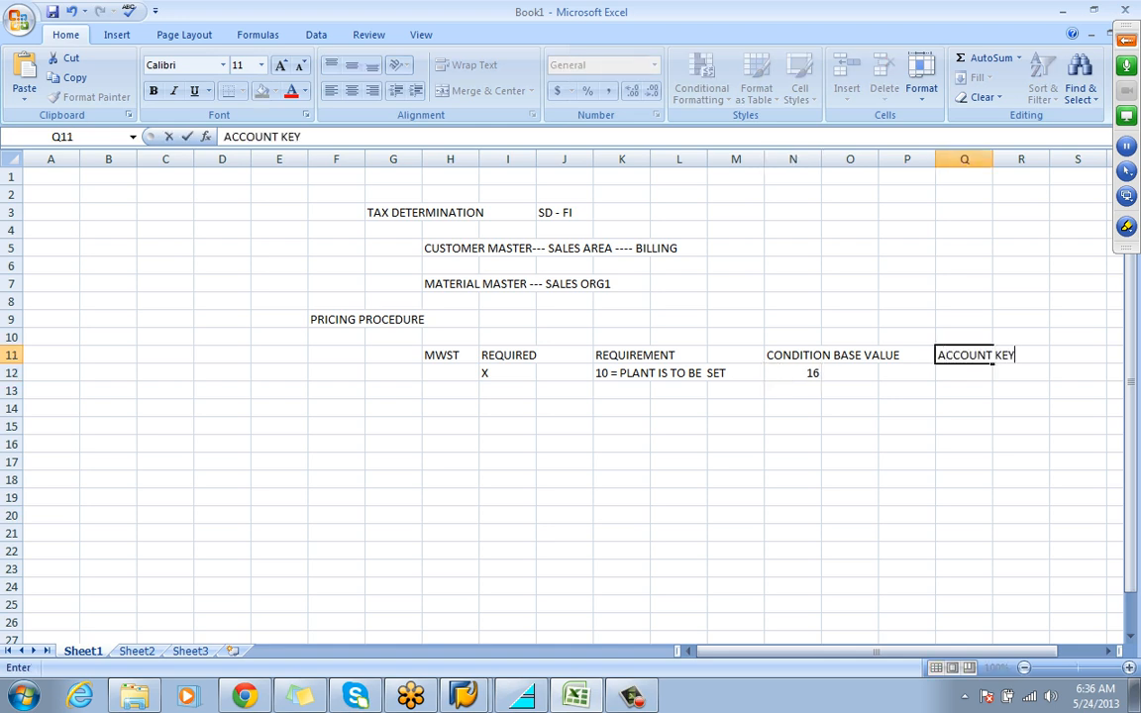
pyautogui.press('Return')
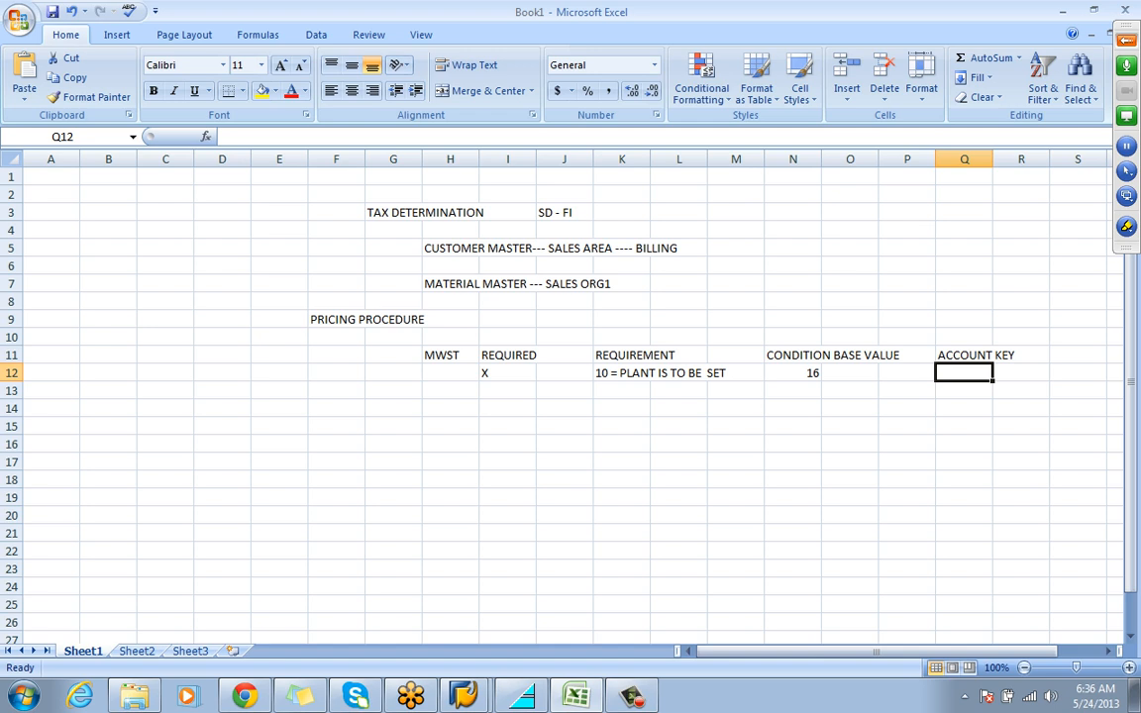
pyautogui.write('MWS')
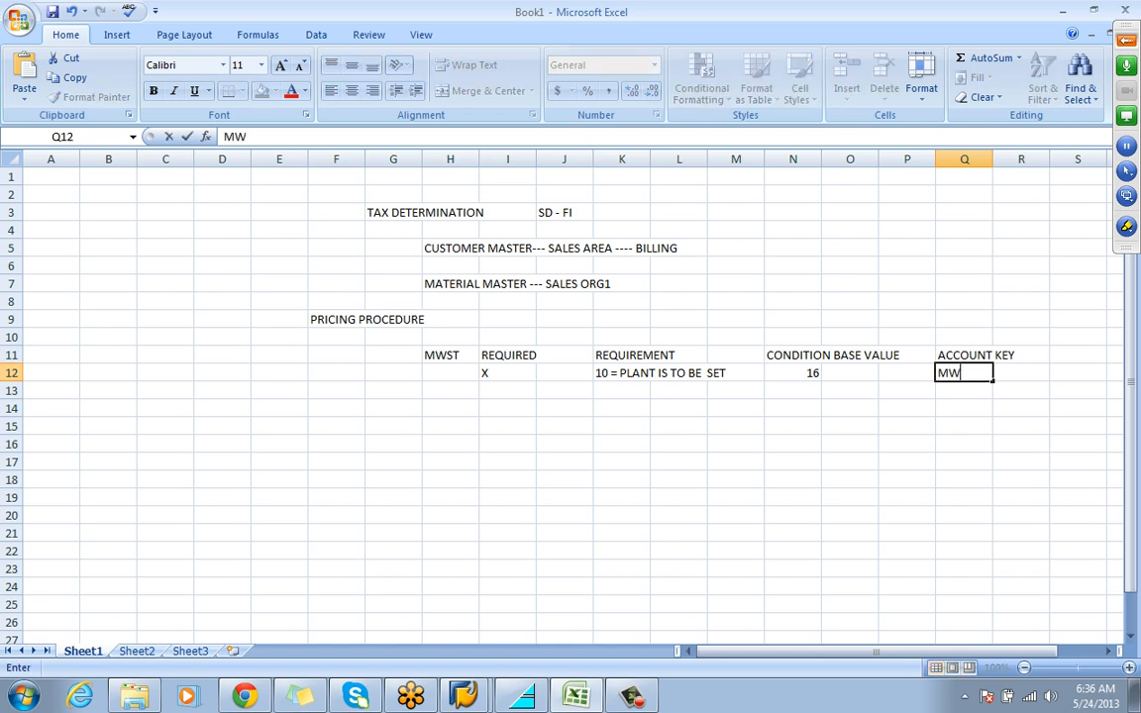
pyautogui.press('Return')
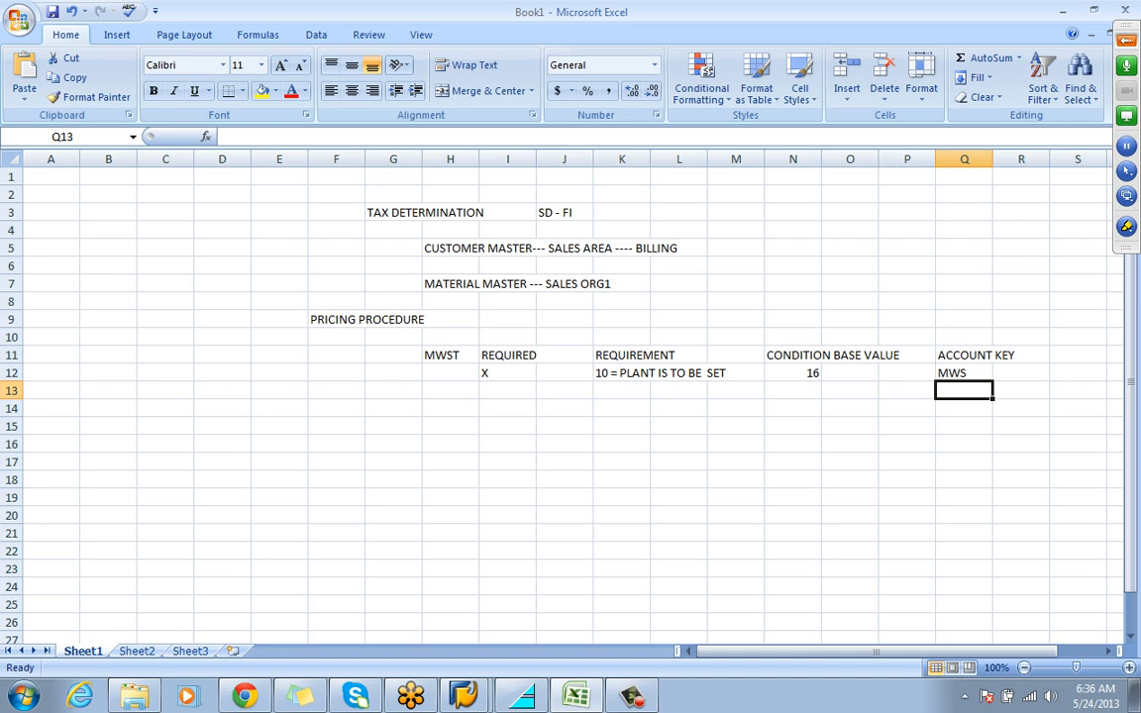
# Switch to the SAP Easy Access session and start the customer change transaction XD02
pyautogui.moveTo(463, 697)
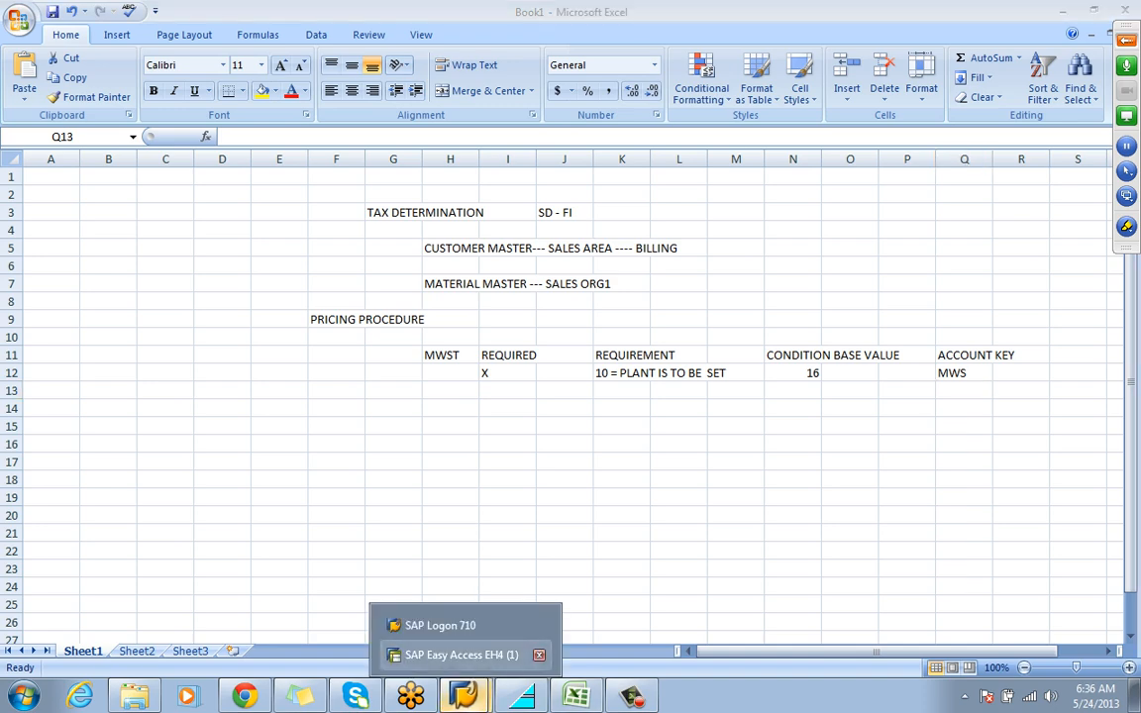
pyautogui.click(459, 655)
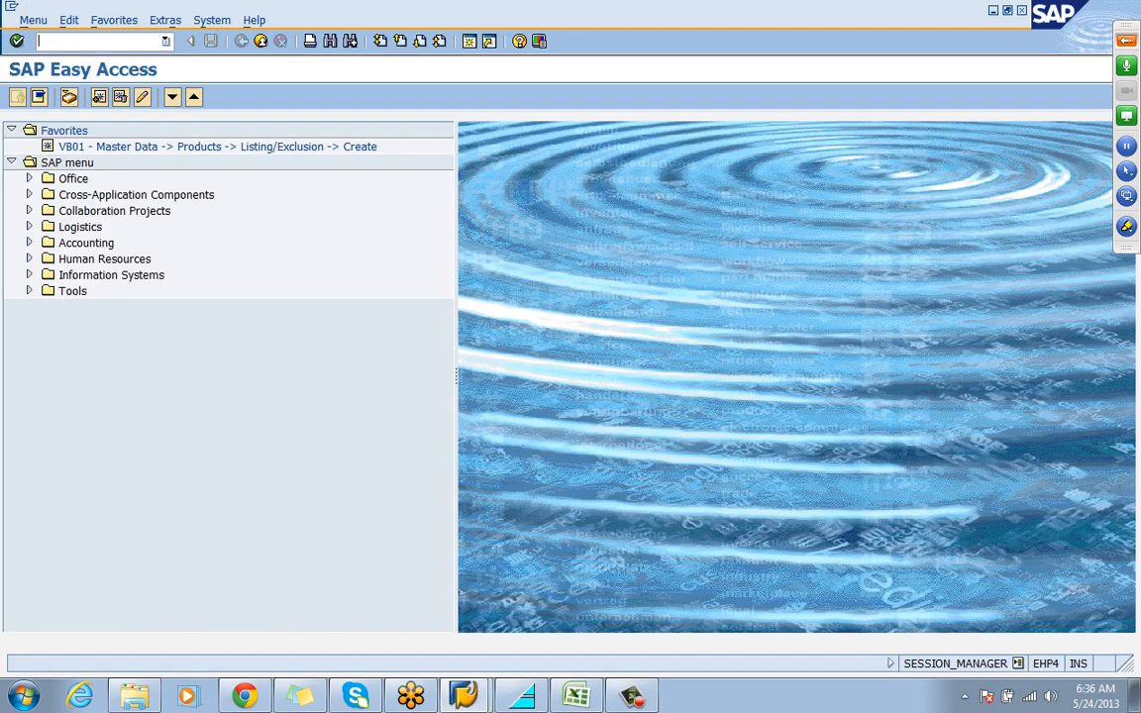
pyautogui.write('/NXD02')
pyautogui.press('Return')
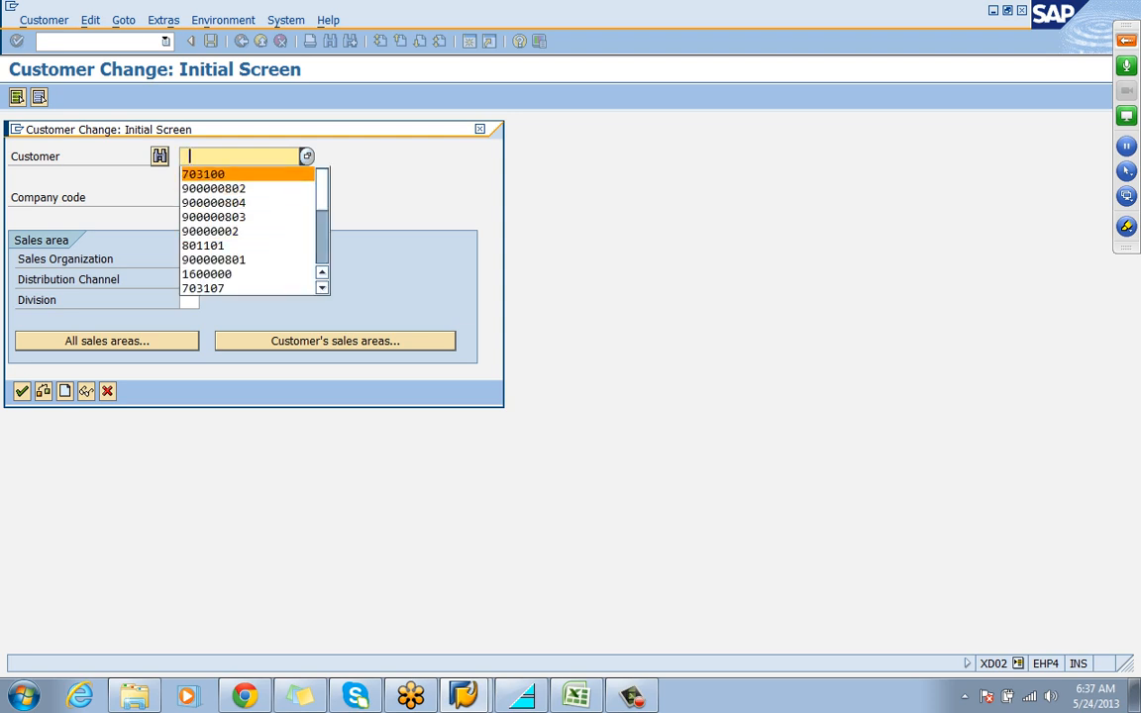
# Choose the rk enterprise customer with company code REL1 and its sales area REL1, RW, R2
pyautogui.press('Return')
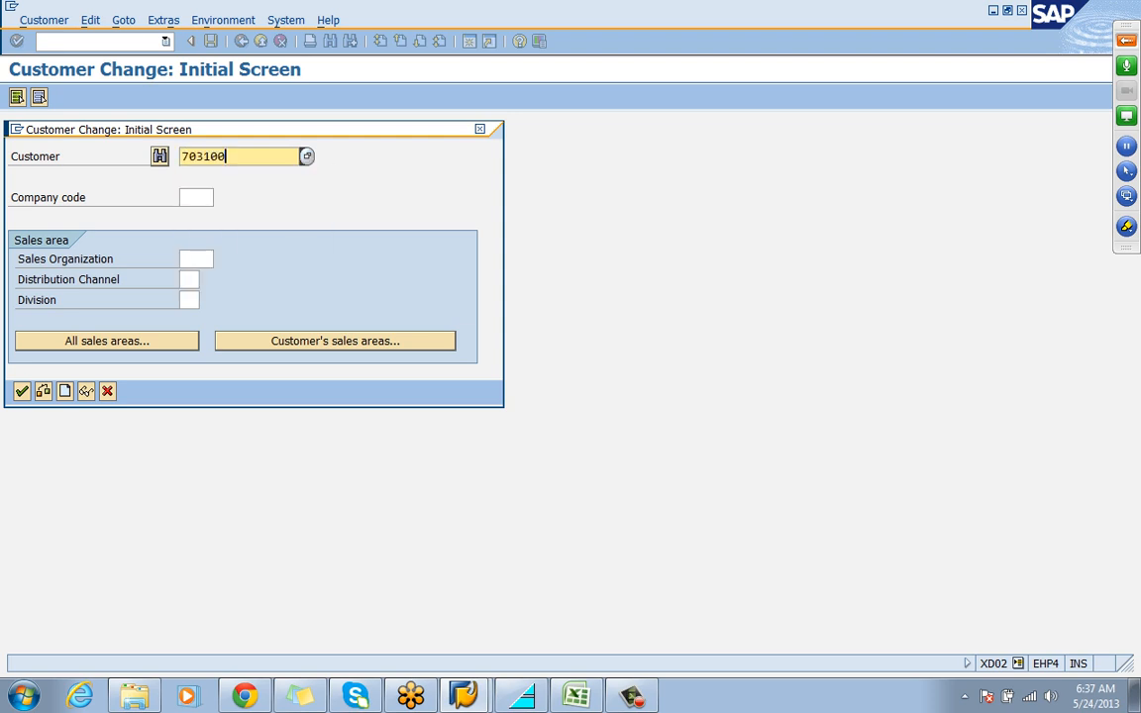
pyautogui.press('Tab')
pyautogui.press('Down')
pyautogui.press('Down')
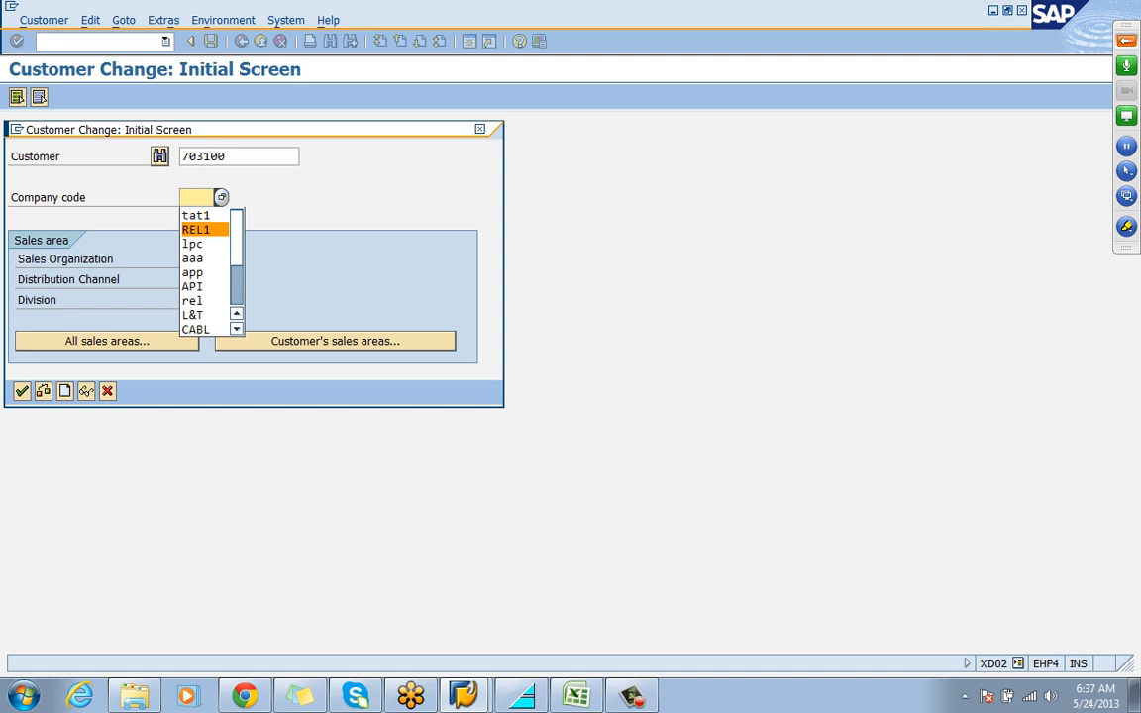
pyautogui.press('Return')
pyautogui.click(335, 341)
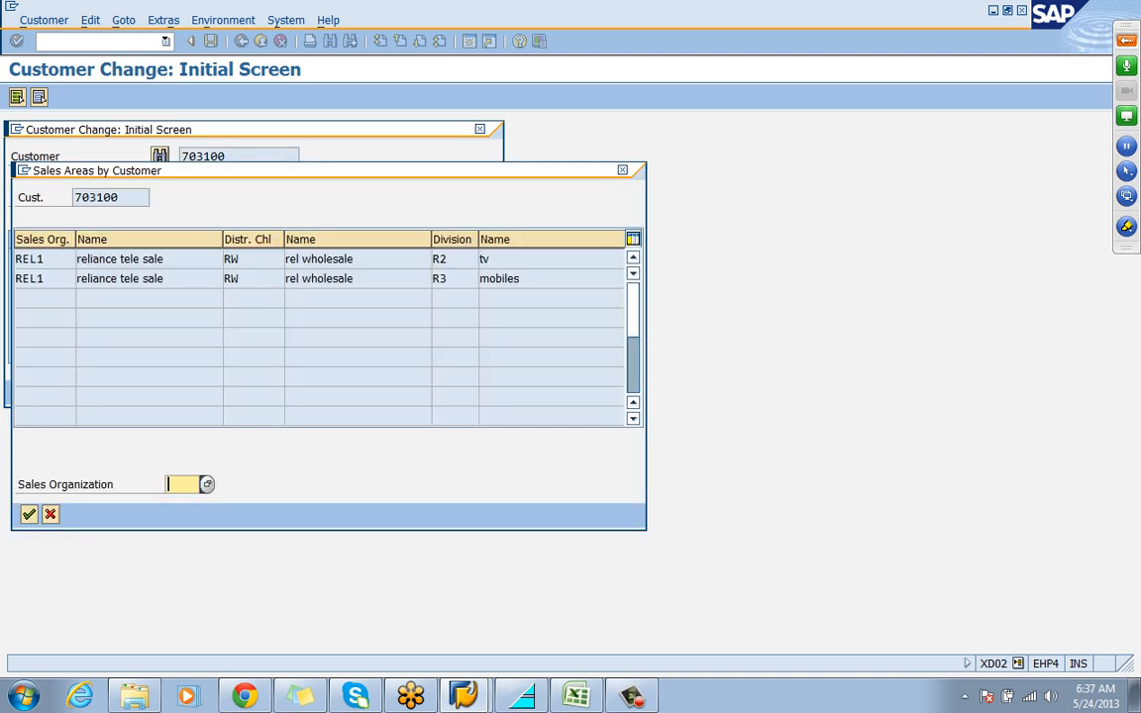
pyautogui.doubleClick(293, 258)
pyautogui.press('Return')
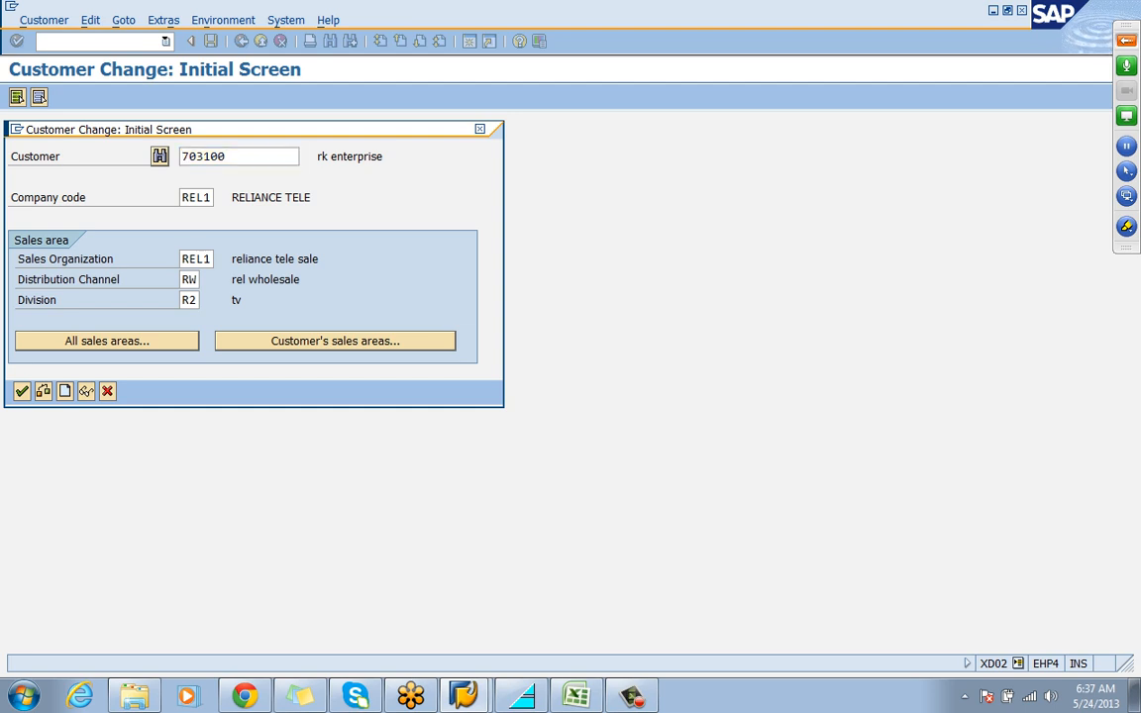
# Open the customer master record and view the billing document data of its sales area
pyautogui.press('Return')
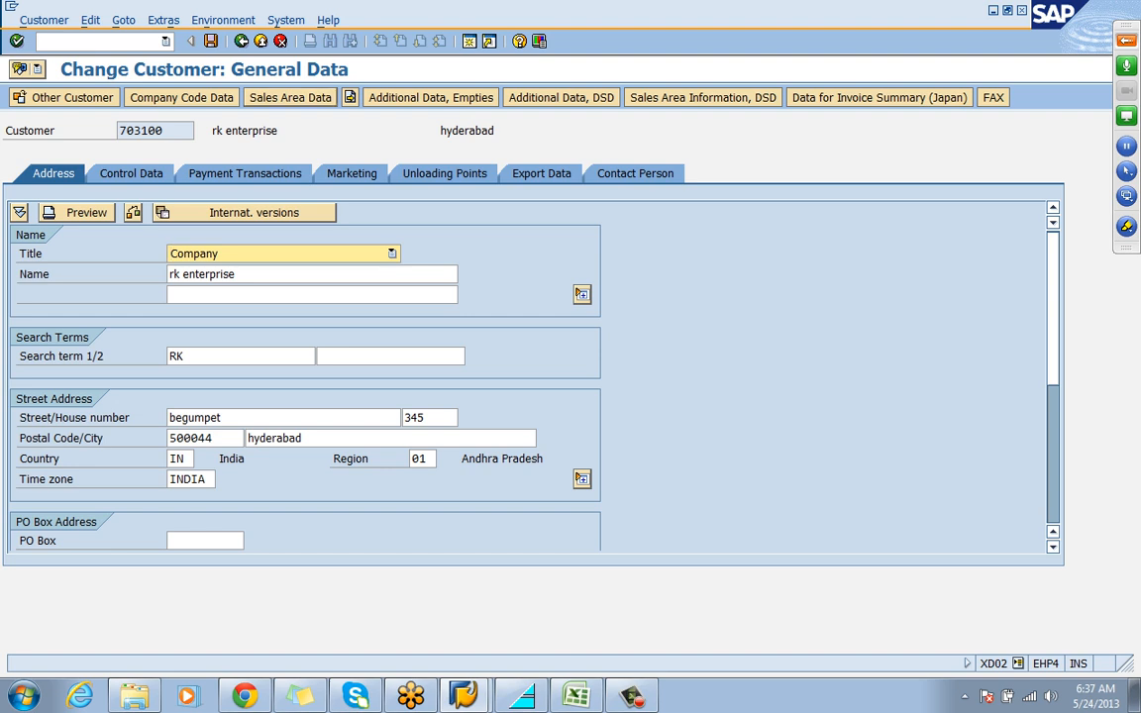
pyautogui.click(290, 97)
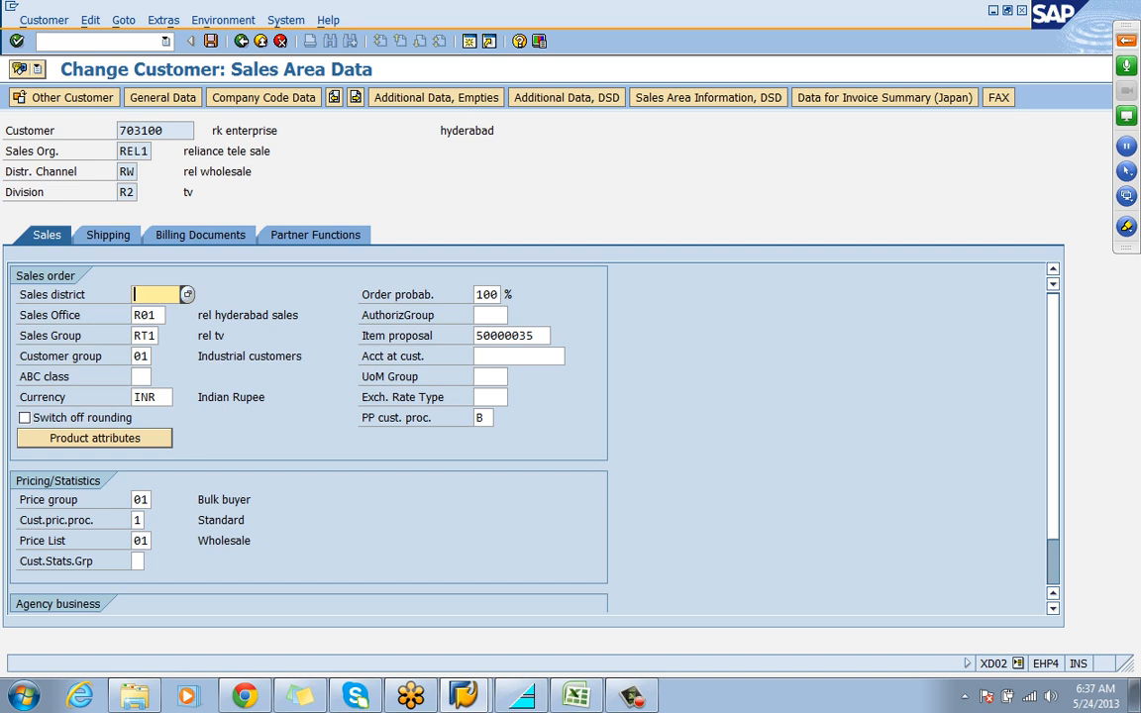
pyautogui.click(200, 236)
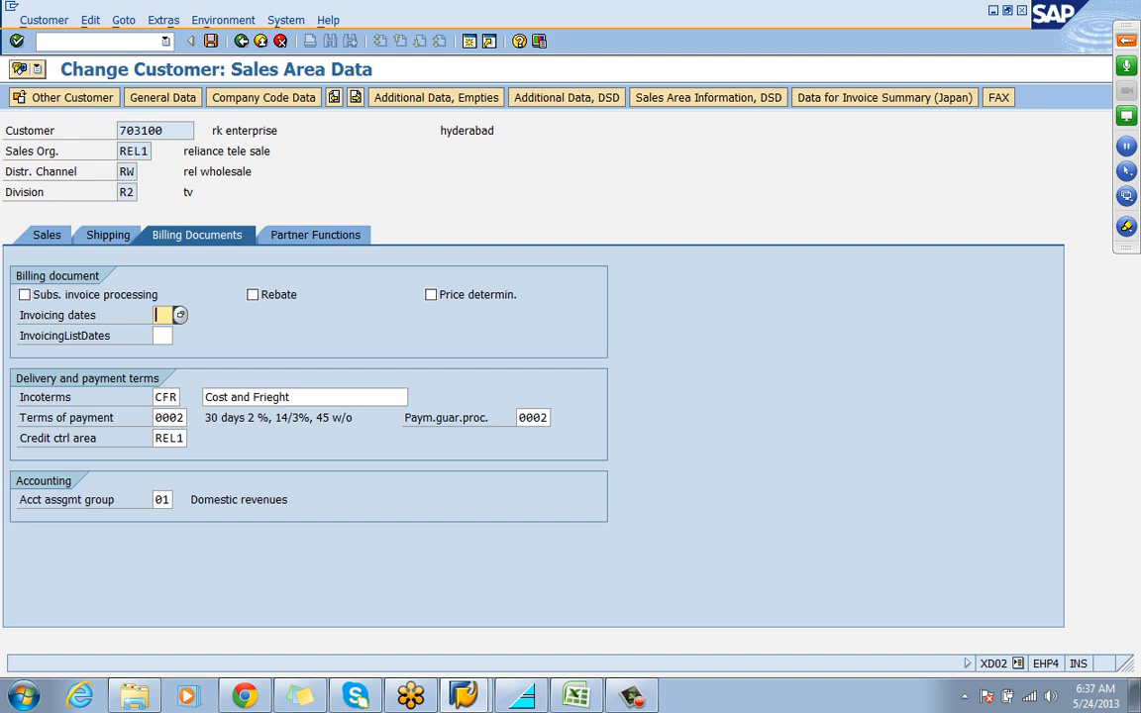
# Start the material change transaction MM02 and select the material MONITOR up to its organizational levels
pyautogui.click(98, 42)
pyautogui.write('/nxd02')
pyautogui.press('Return')
pyautogui.press('Down')
pyautogui.press('Down')
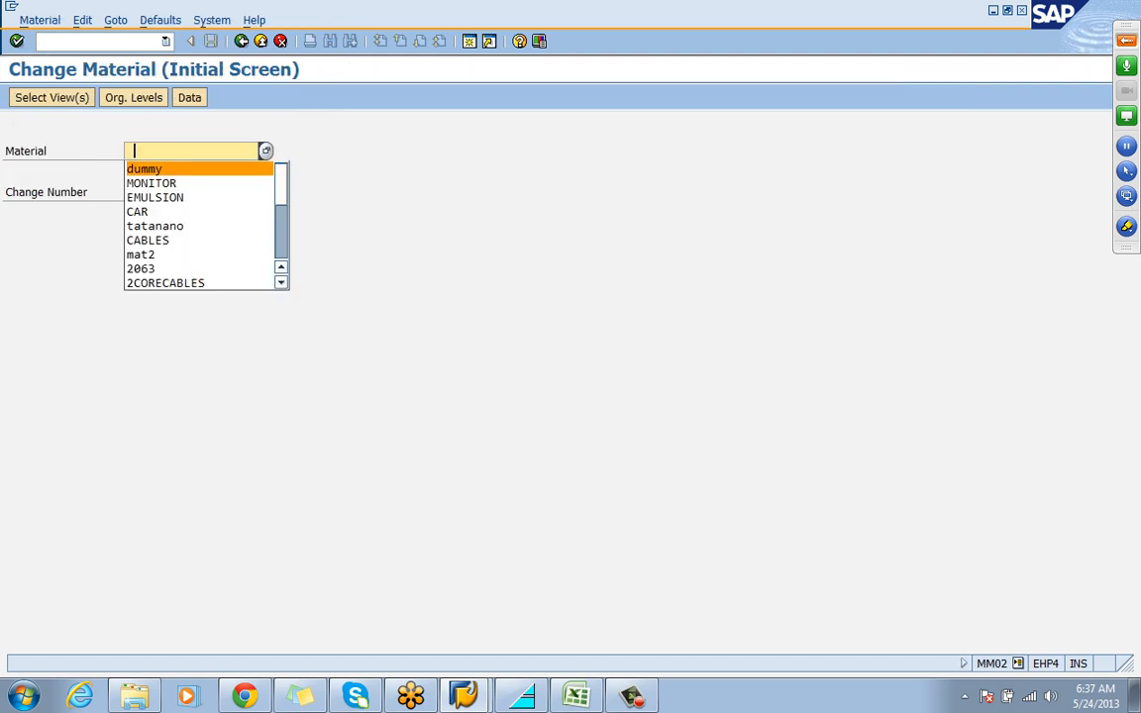
pyautogui.press('Return')
pyautogui.press('Return')
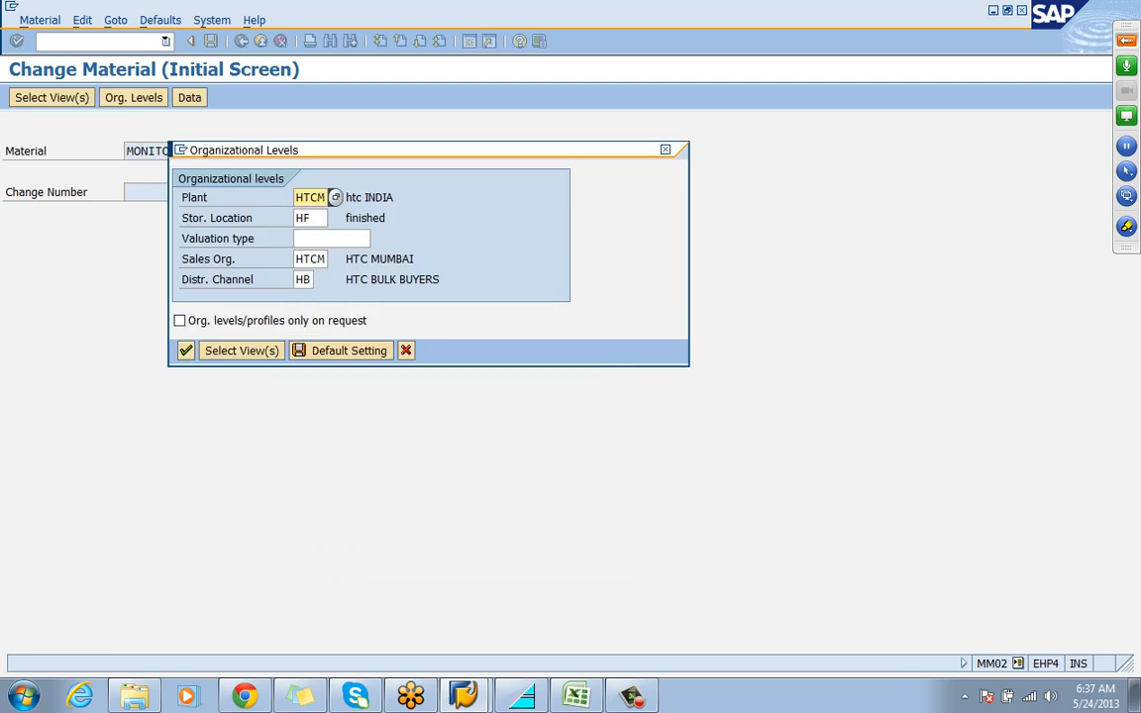
pyautogui.press('Delete')
pyautogui.press('Delete')
pyautogui.press('Delete')
pyautogui.press('Delete')
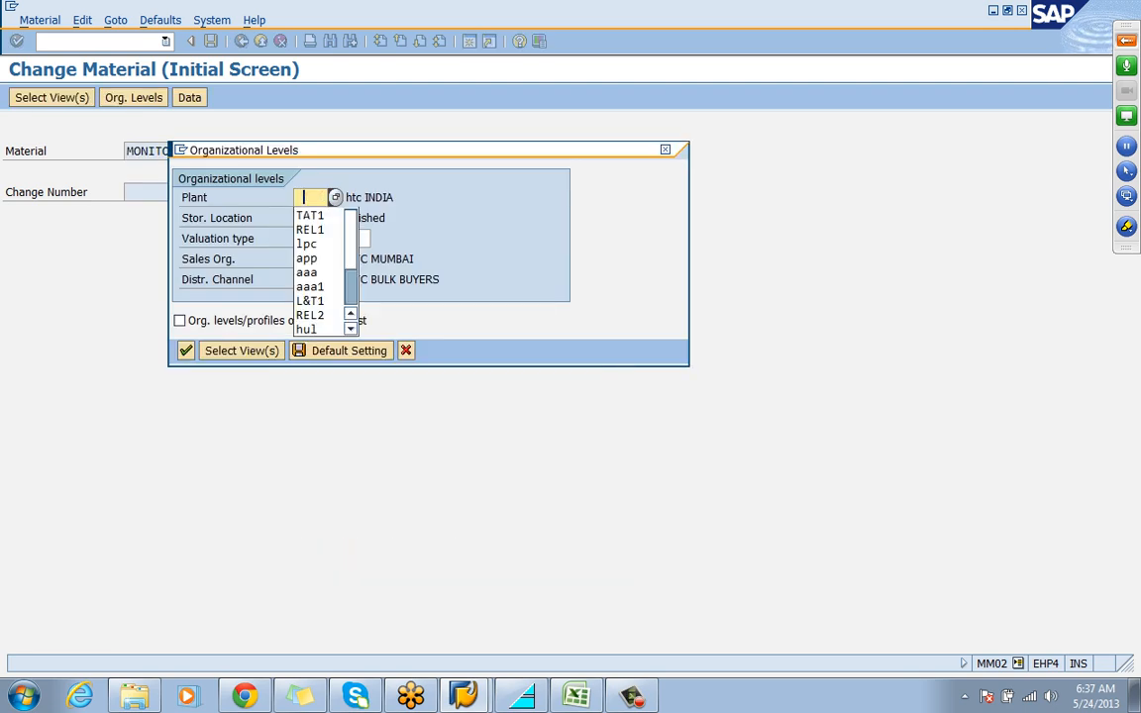
pyautogui.press('Return')
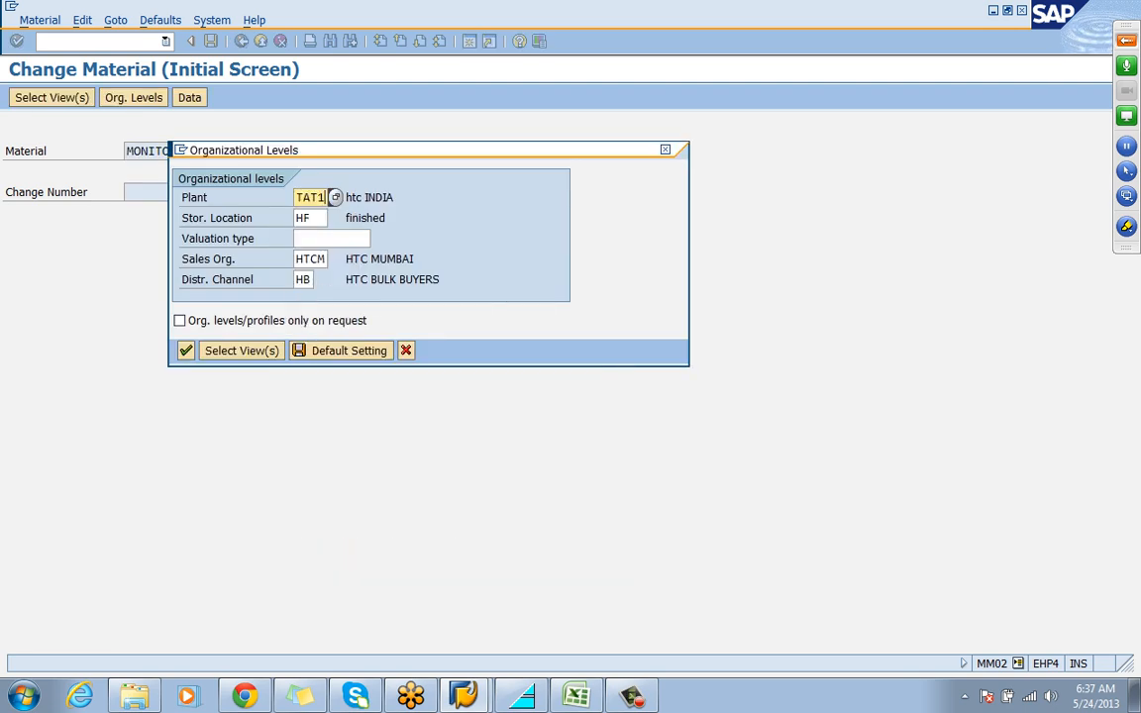
# Set the material's plant to REL1 and its storage location to R001
pyautogui.press('Delete')
pyautogui.press('Delete')
pyautogui.press('Delete')
pyautogui.press('Delete')
pyautogui.press('Down')
pyautogui.press('Return')
pyautogui.press('Tab')
pyautogui.press('Delete')
pyautogui.press('Down')
pyautogui.press('Return')
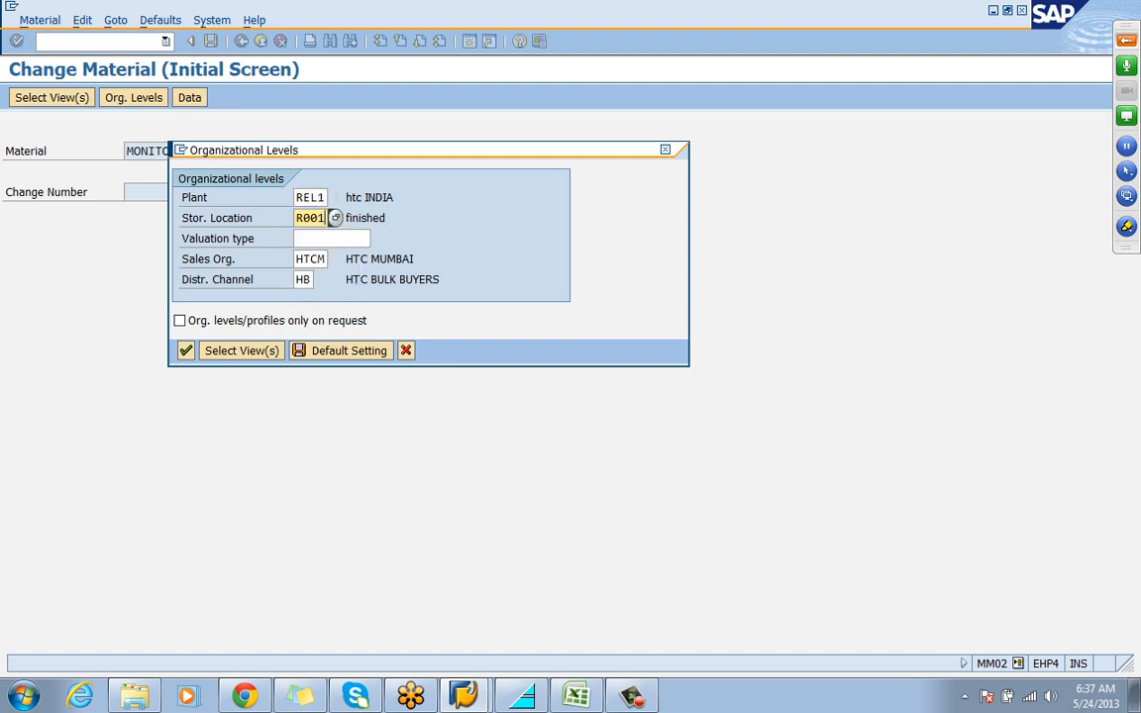
# Set sales organization REL1 and distribution channel RW, and open the material's first sales organization view
pyautogui.press('Tab')
pyautogui.press('Delete')
pyautogui.press('Down')
pyautogui.press('Return')
pyautogui.press('Tab')
pyautogui.press('Delete')
pyautogui.press('Down')
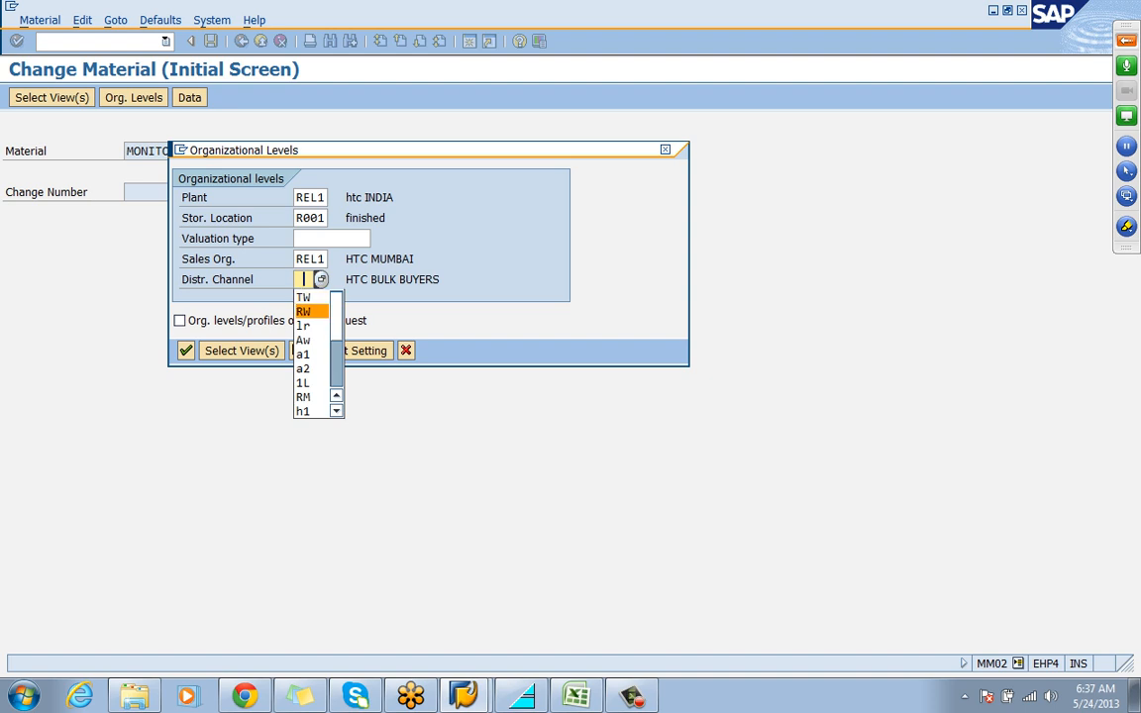
pyautogui.press('Return')
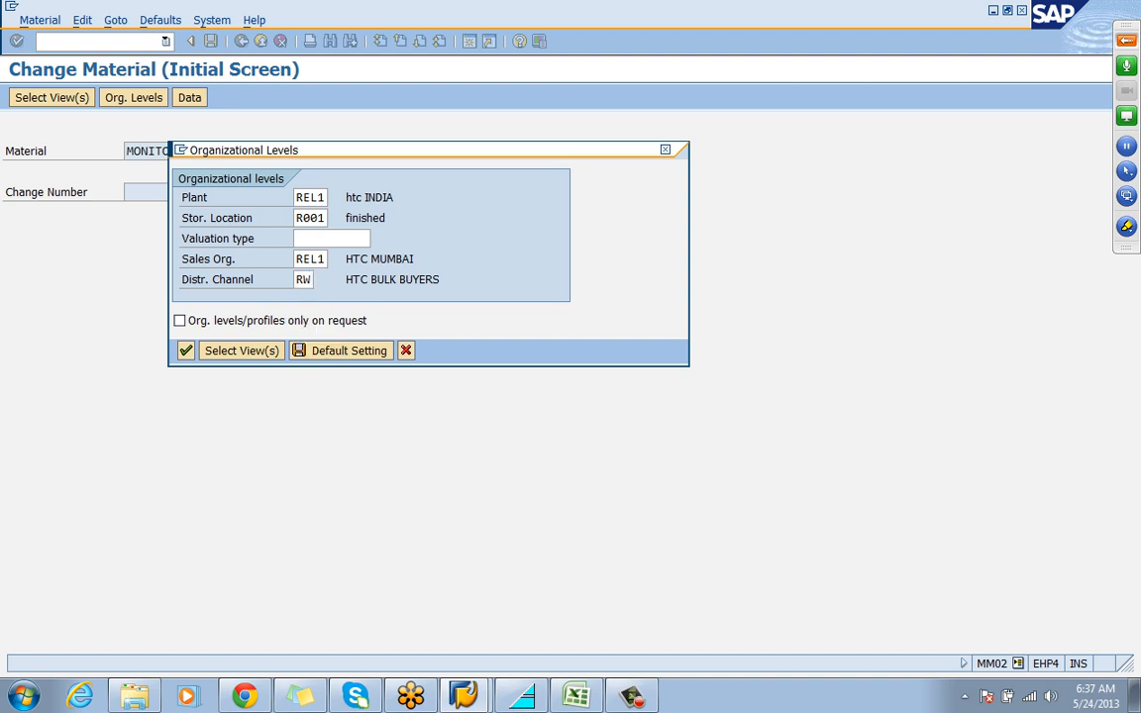
pyautogui.press('Return')
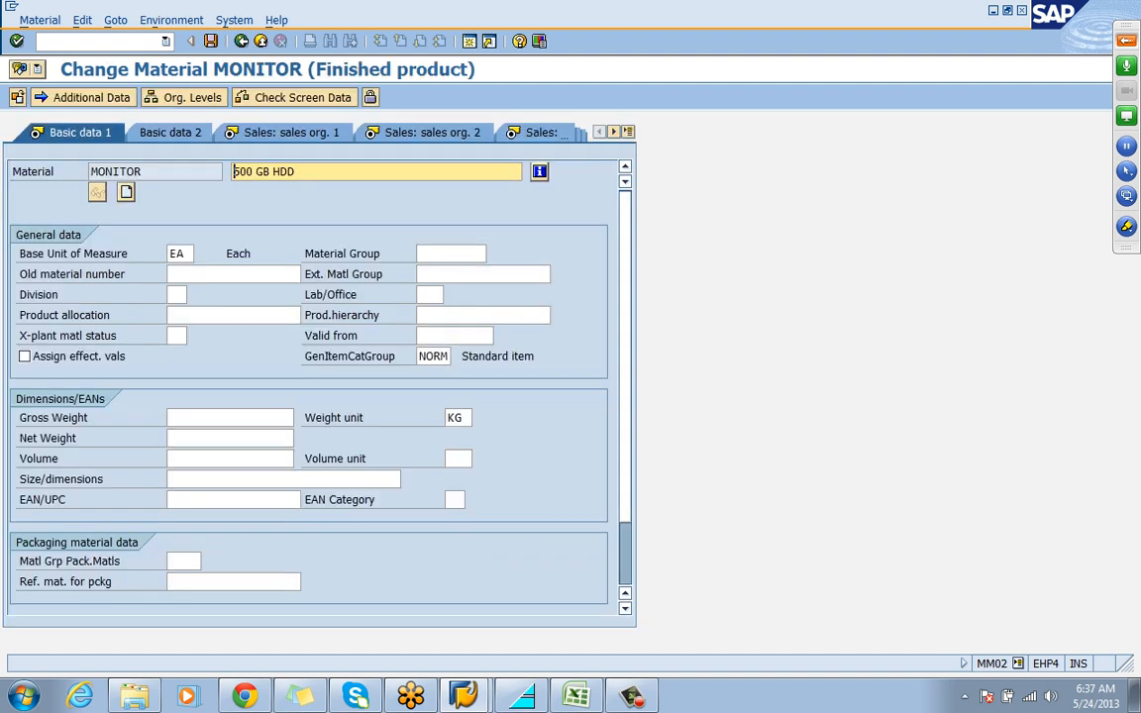
pyautogui.press('Return')
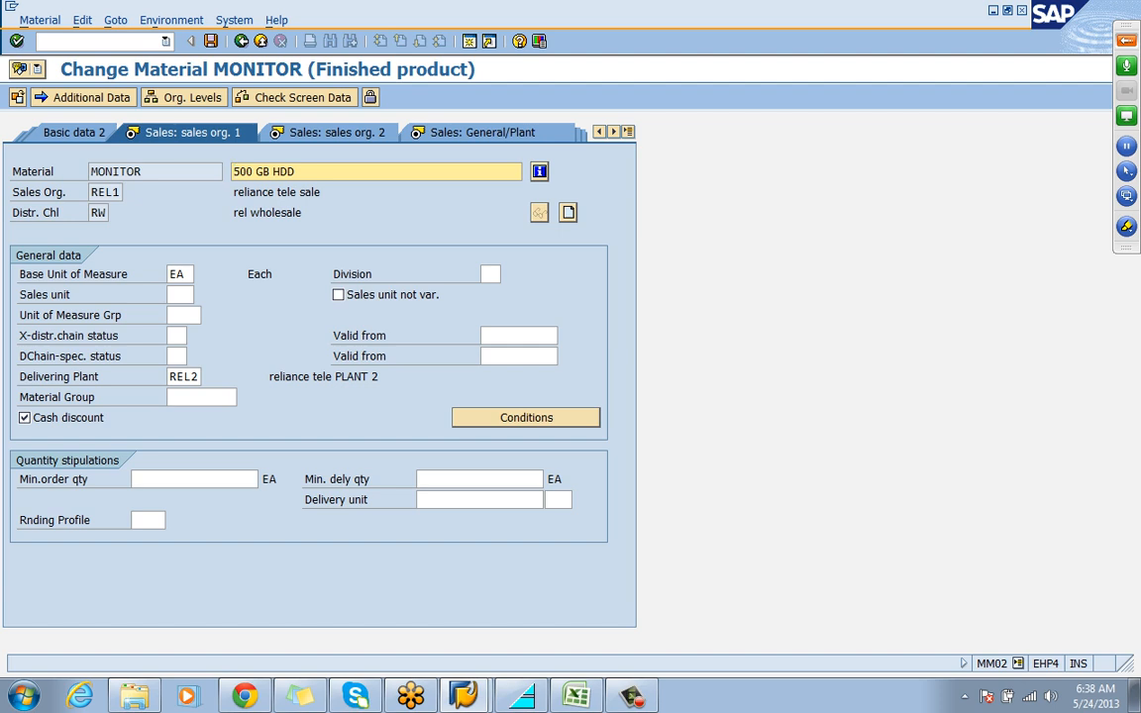
# Start transaction SPRO and display the SAP Reference IMG
pyautogui.click(93, 42)
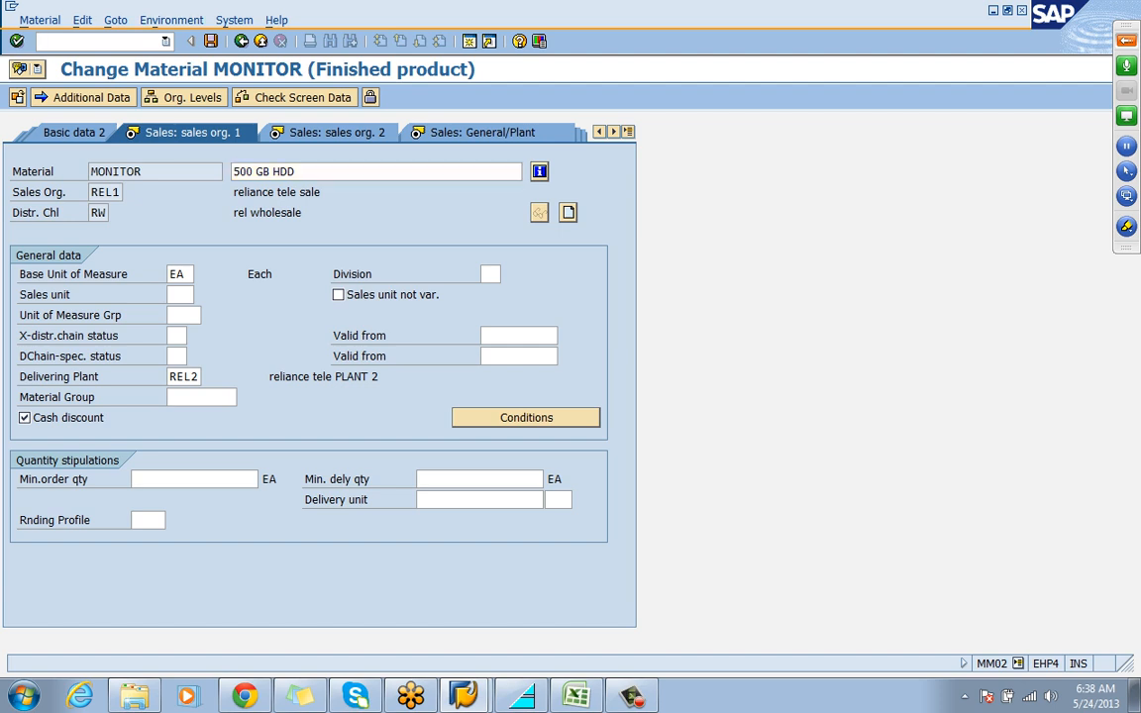
pyautogui.write('/N')
pyautogui.write('SPRO')
pyautogui.press('Return')
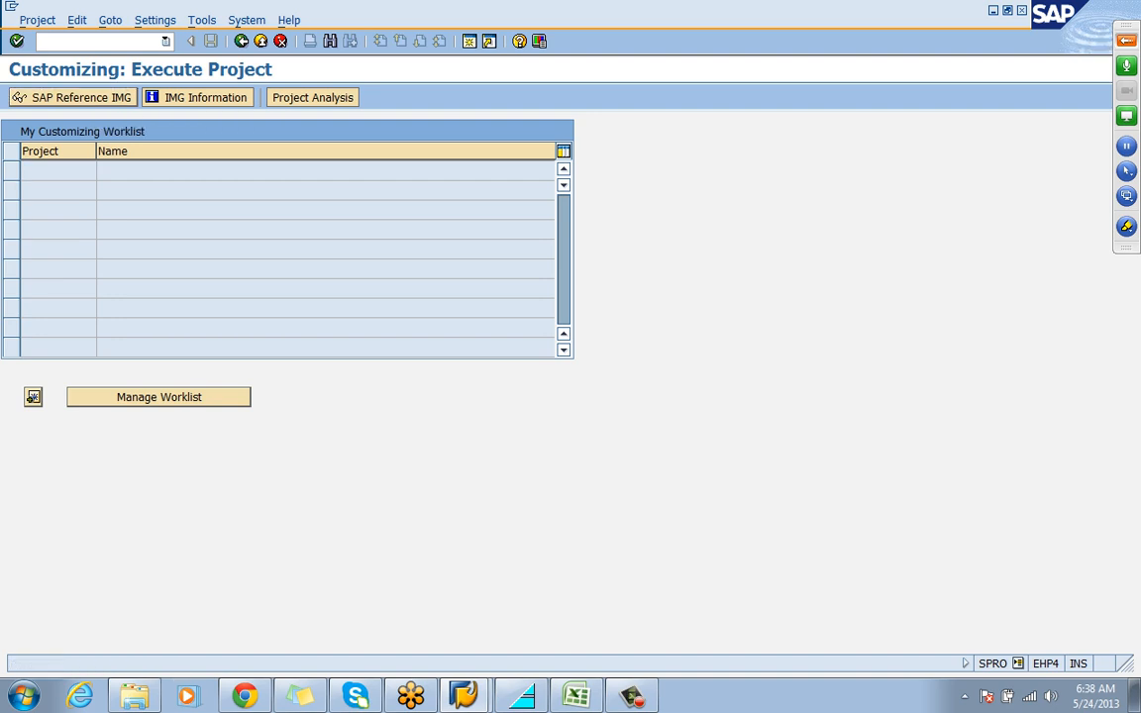
pyautogui.press('F5')
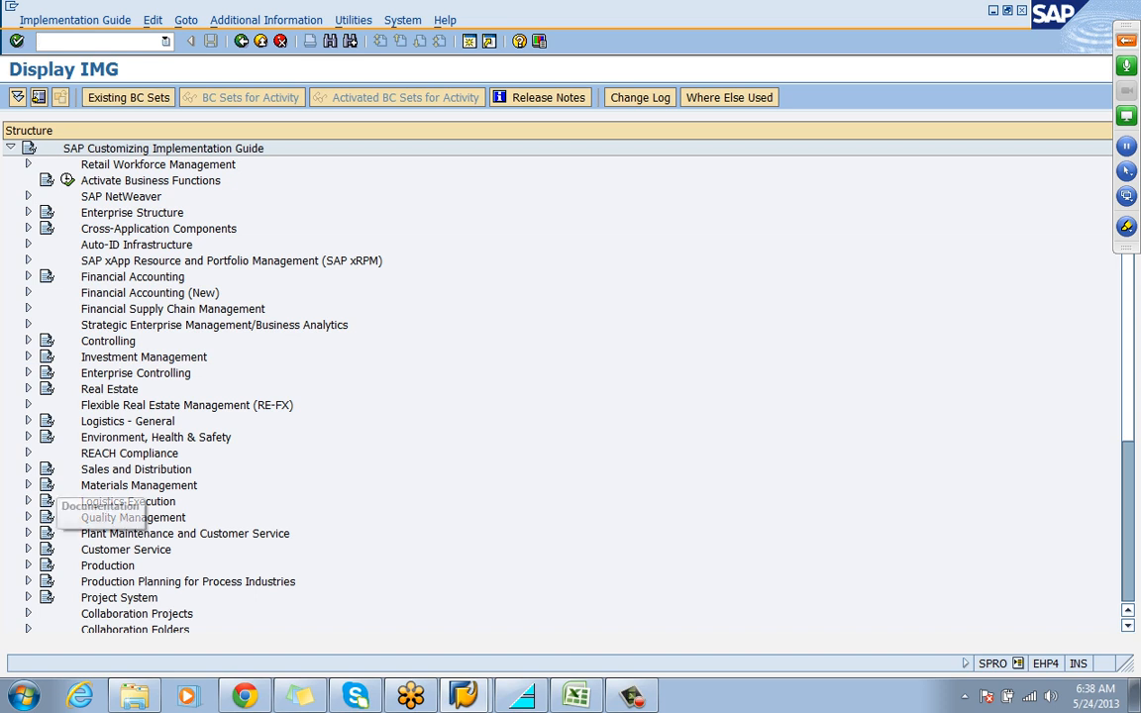
# Open Define Tax Determination Rules in the IMG under Sales and Distribution, Basic Functions, Taxes
pyautogui.click(29, 470)
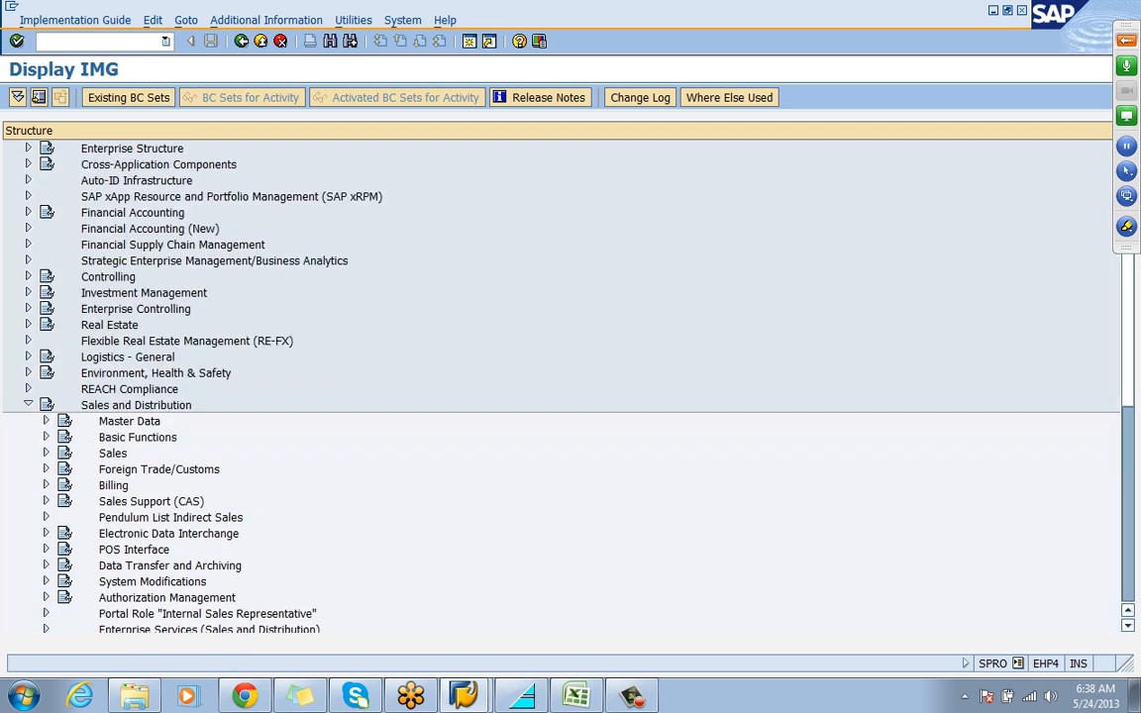
pyautogui.click(47, 437)
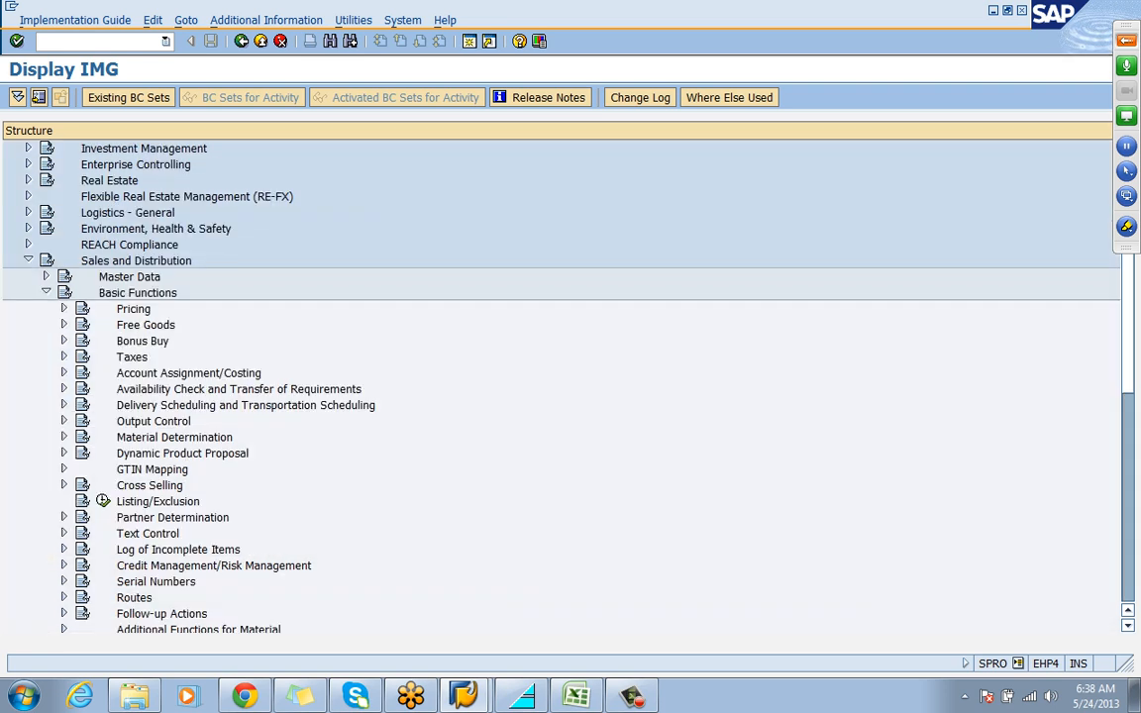
pyautogui.click(131, 358)
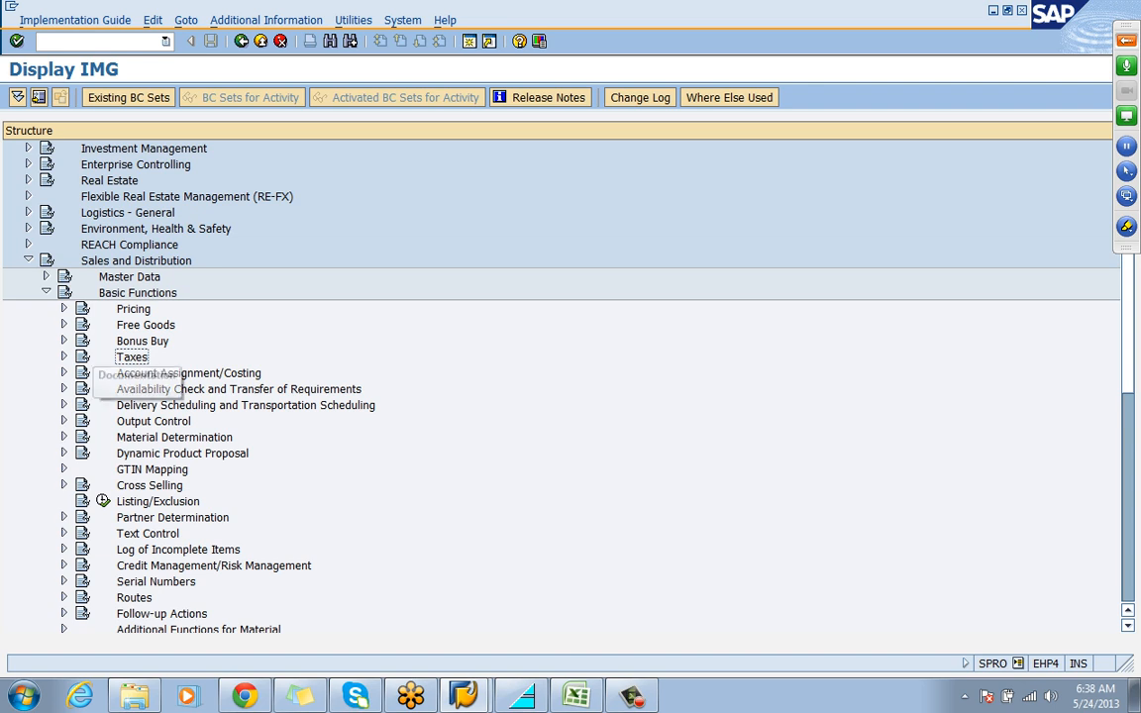
pyautogui.click(64, 356)
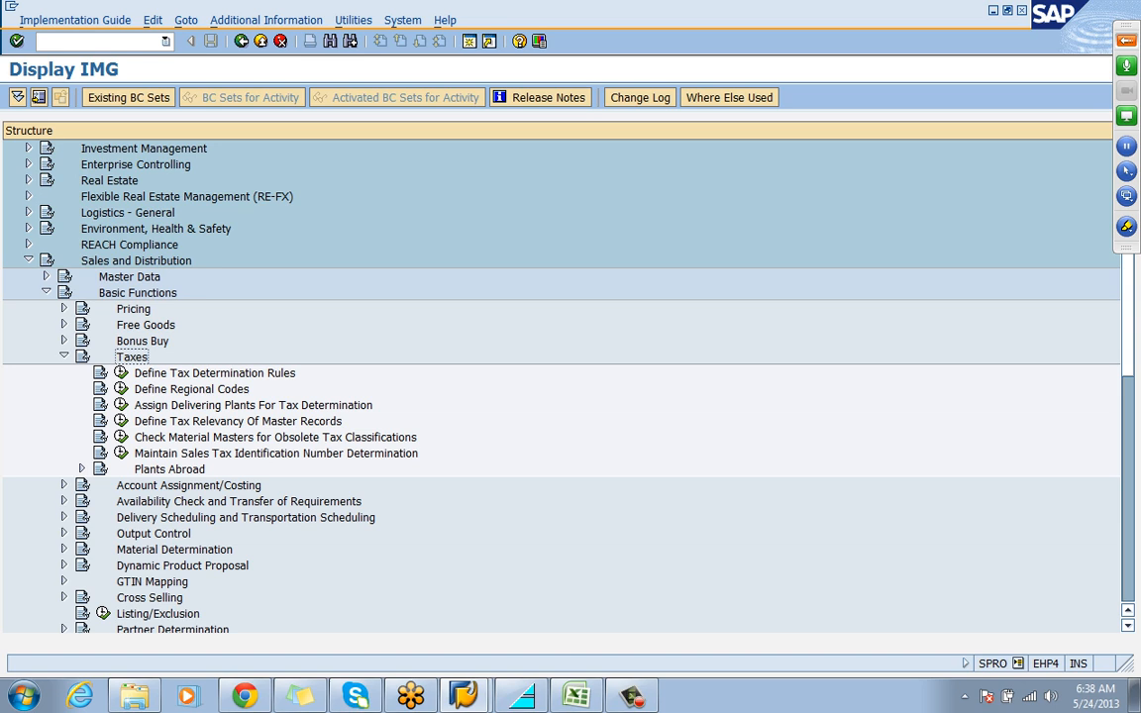
pyautogui.click(121, 372)
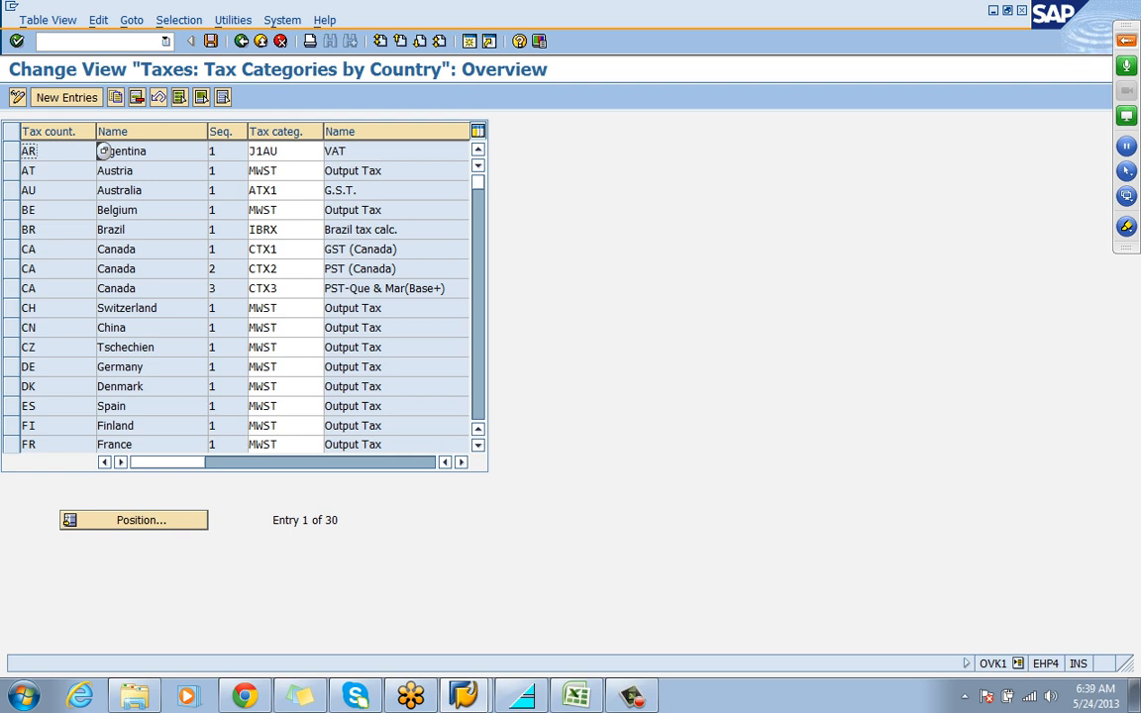
# Look for tax country IN in the overview of tax categories by country
pyautogui.click(321, 171)
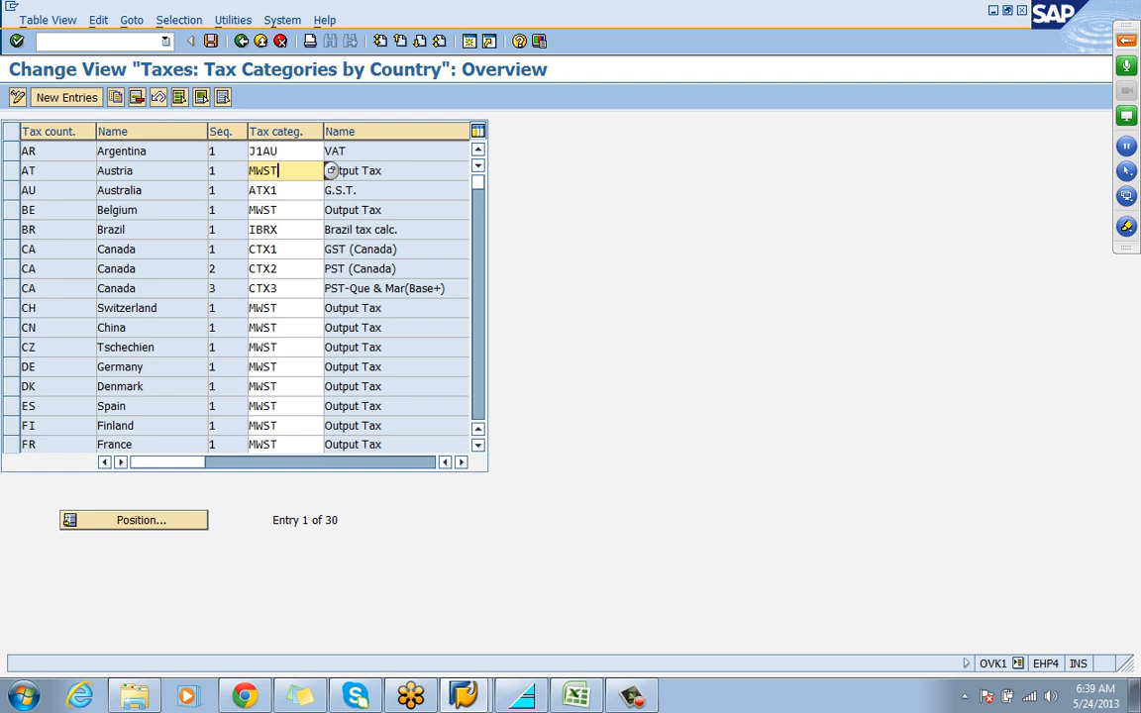
pyautogui.click(134, 520)
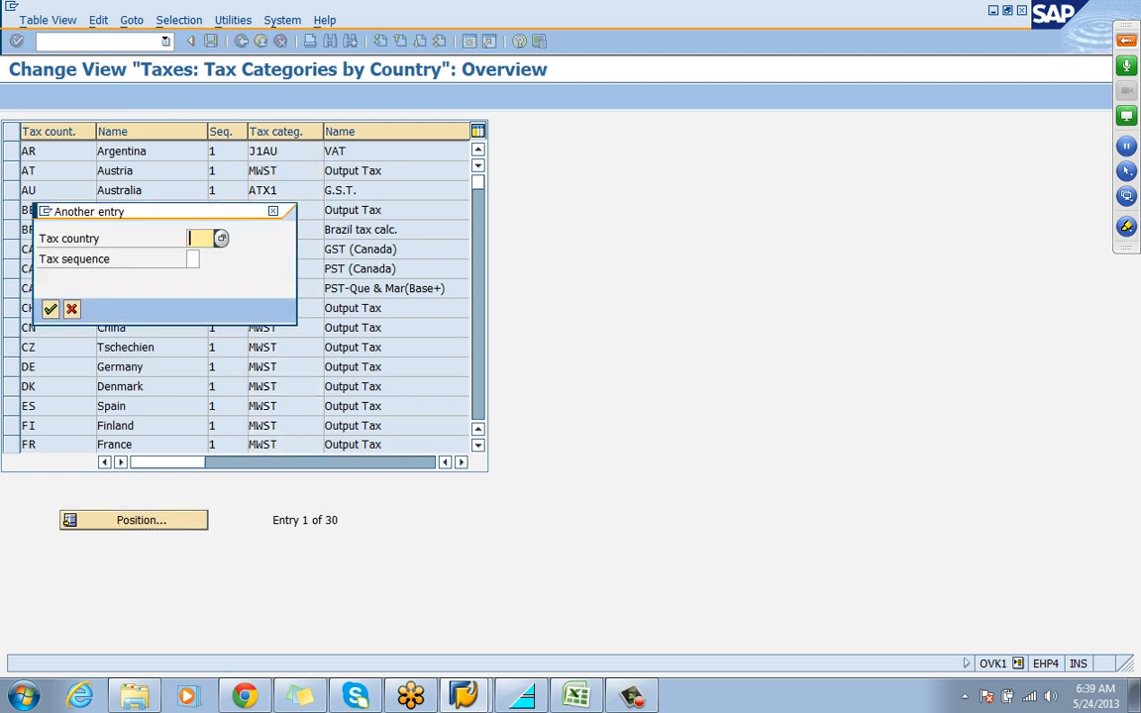
pyautogui.write('IN')
pyautogui.press('Return')
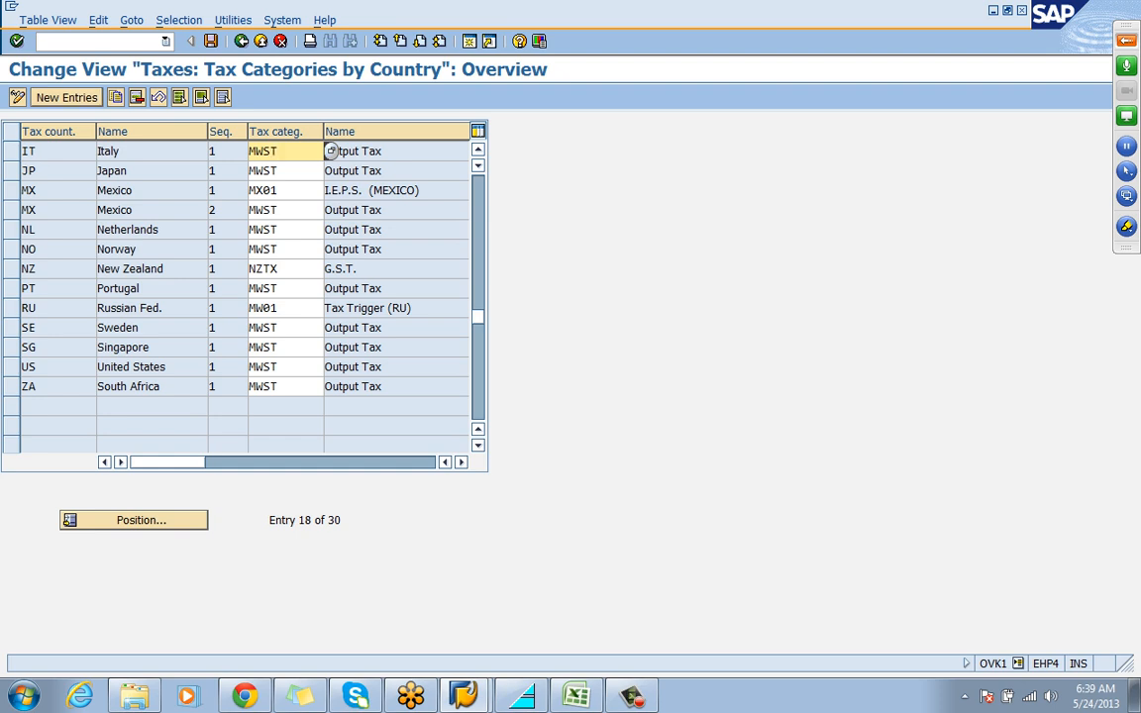
# Add a new tax category entry for tax country IN with sequence 1 and tax category MWST
pyautogui.press('F5')
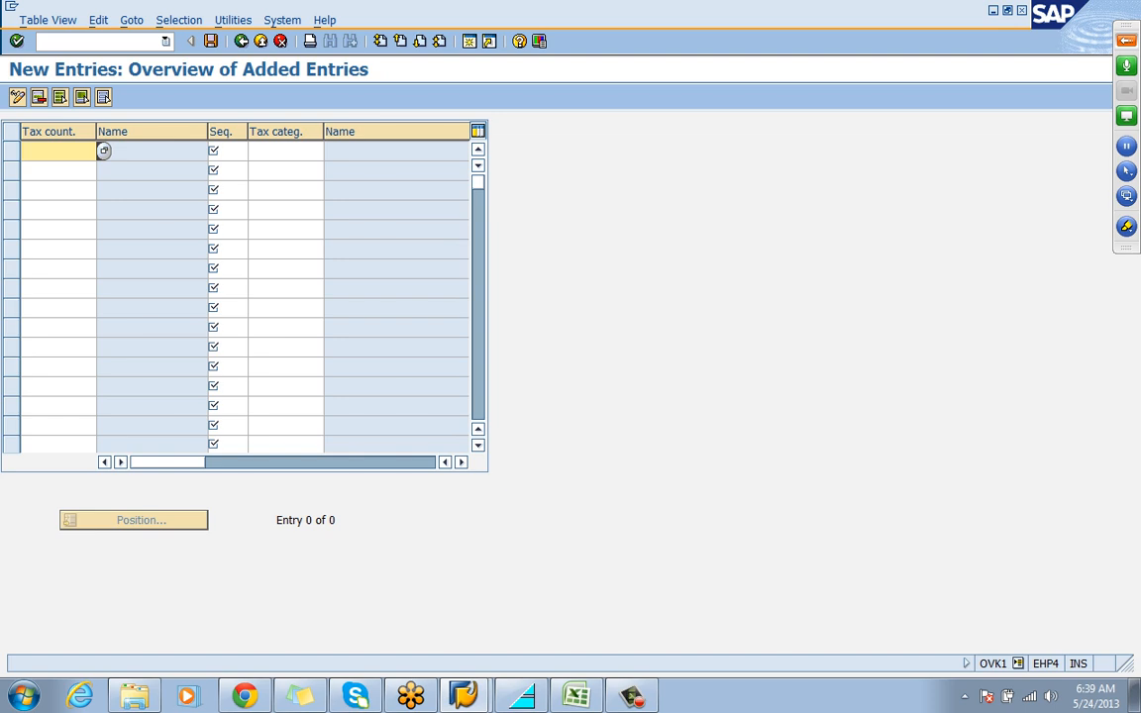
pyautogui.write('IN')
pyautogui.press('Tab')
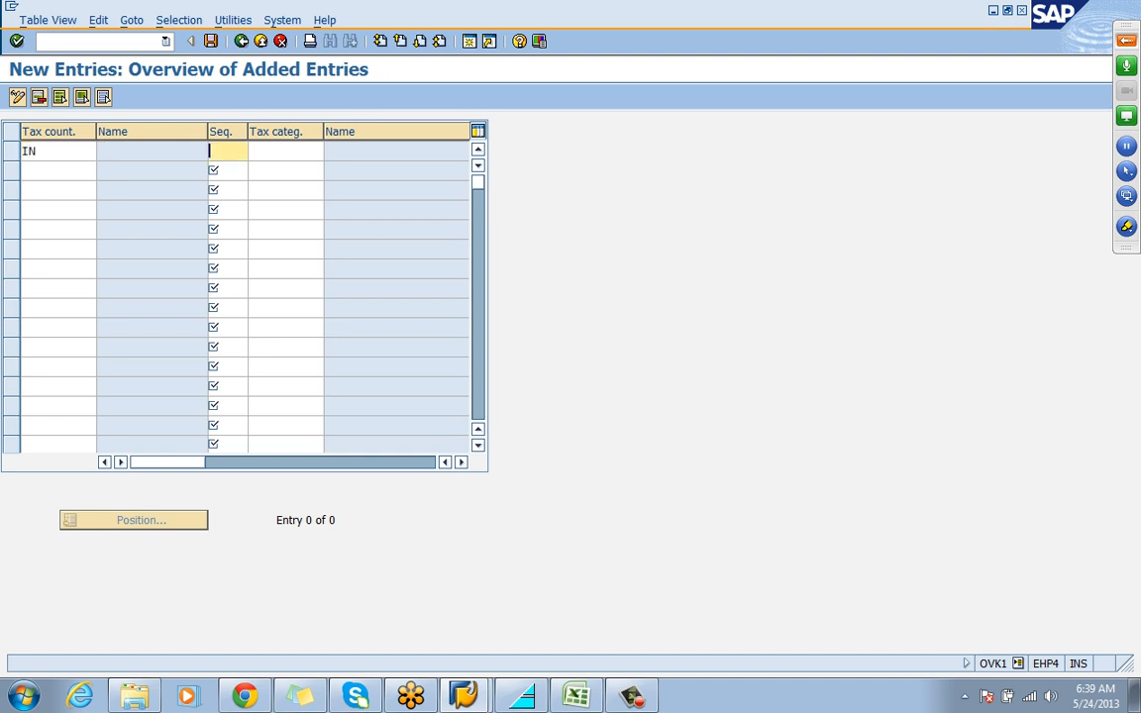
pyautogui.write('1')
pyautogui.press('Tab')
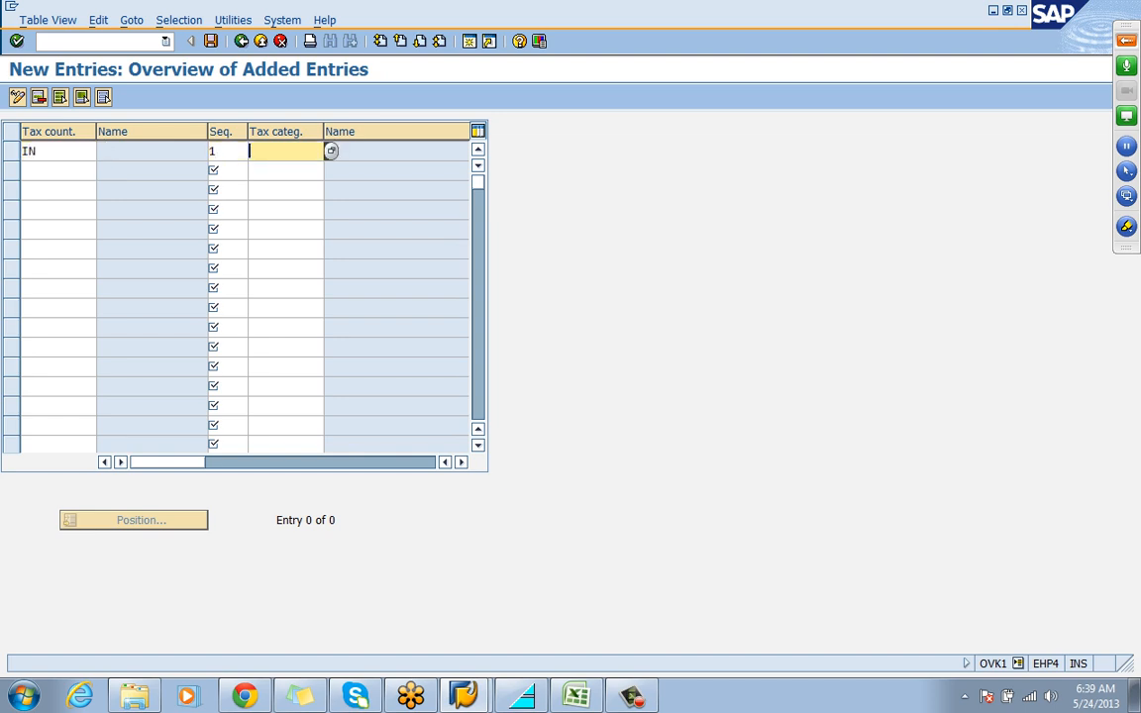
pyautogui.write('MWST')
pyautogui.press('Return')
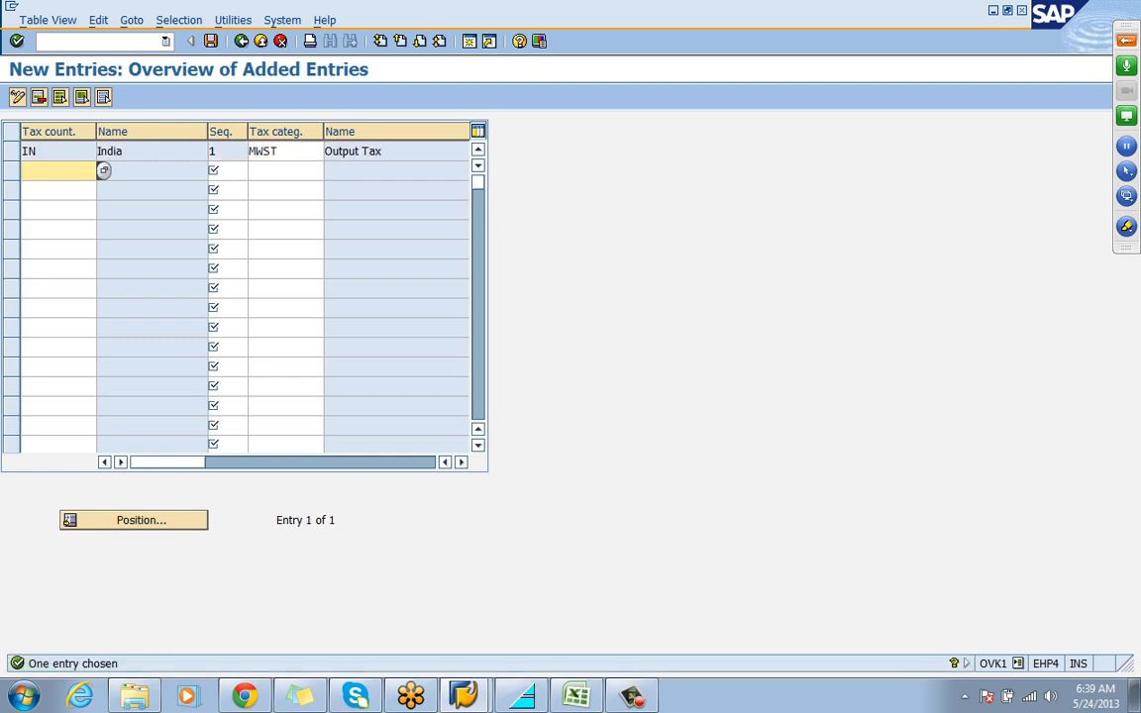
pyautogui.click(329, 150)
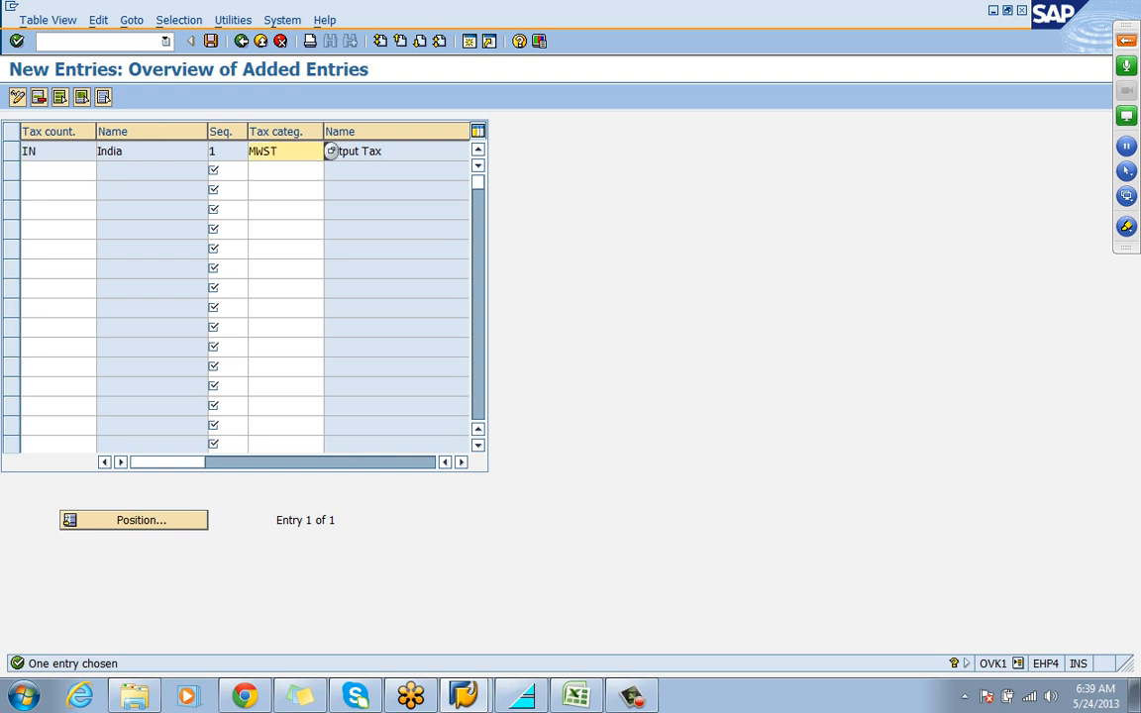
# Save the India MWST tax category entry under the tata motors customizing request and return to the IMG structure
pyautogui.click(103, 151)
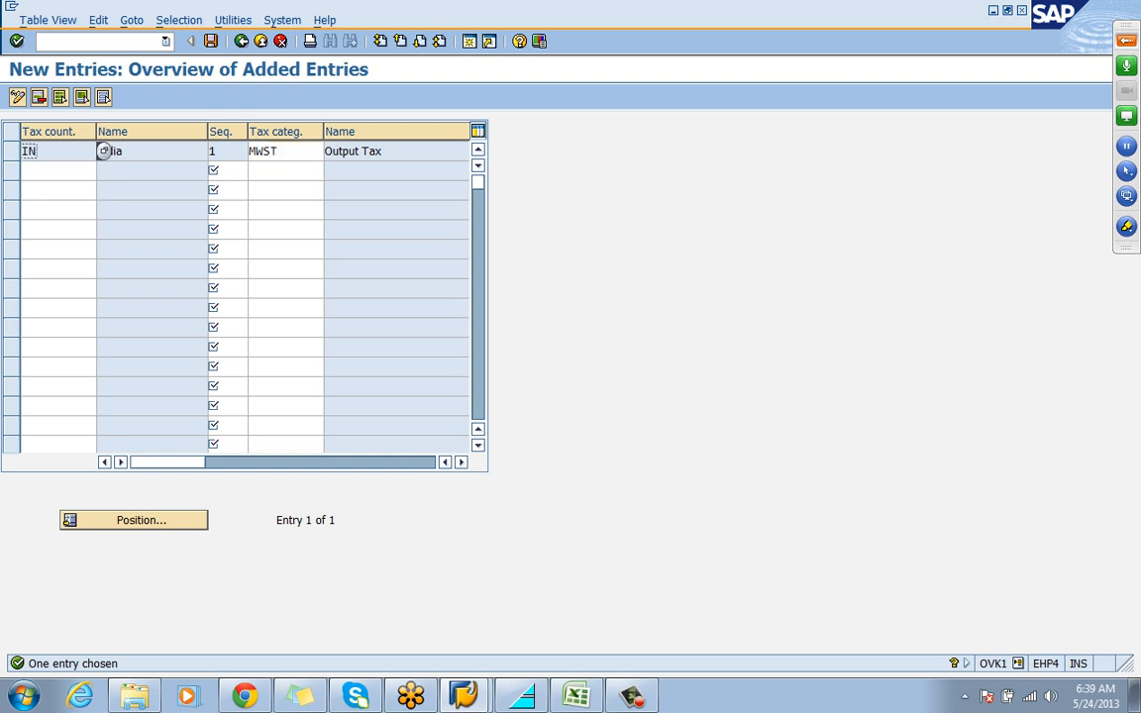
pyautogui.hotkey('ctrl', 's')
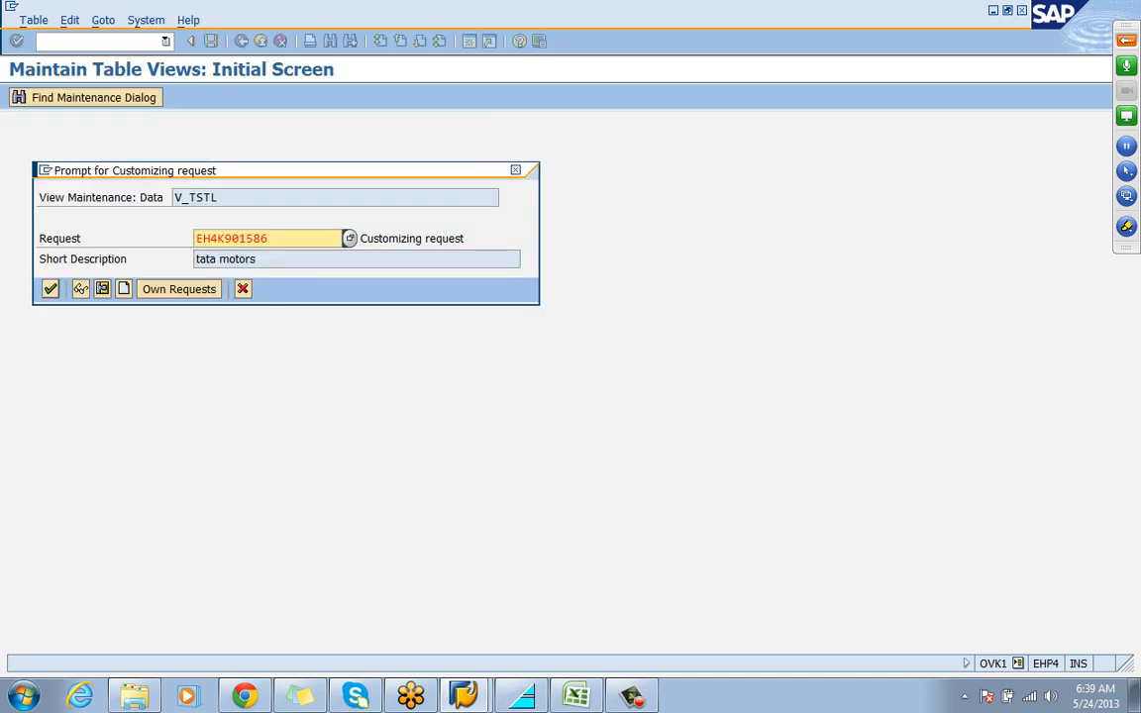
pyautogui.click(51, 289)
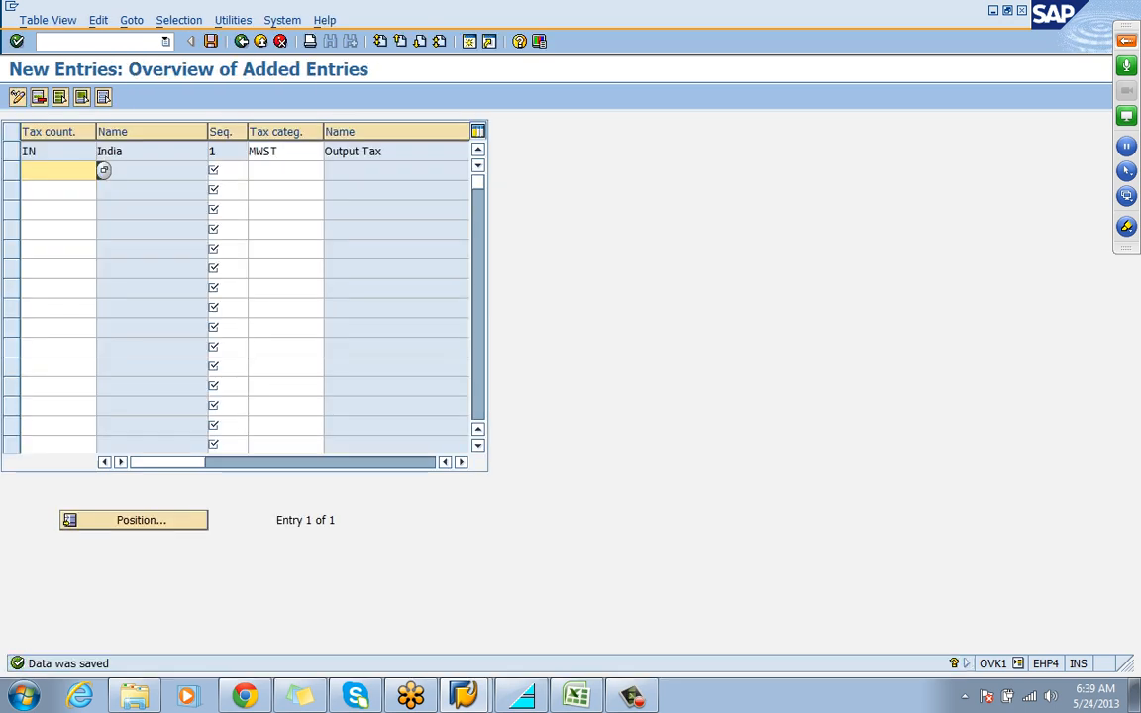
pyautogui.click(286, 170)
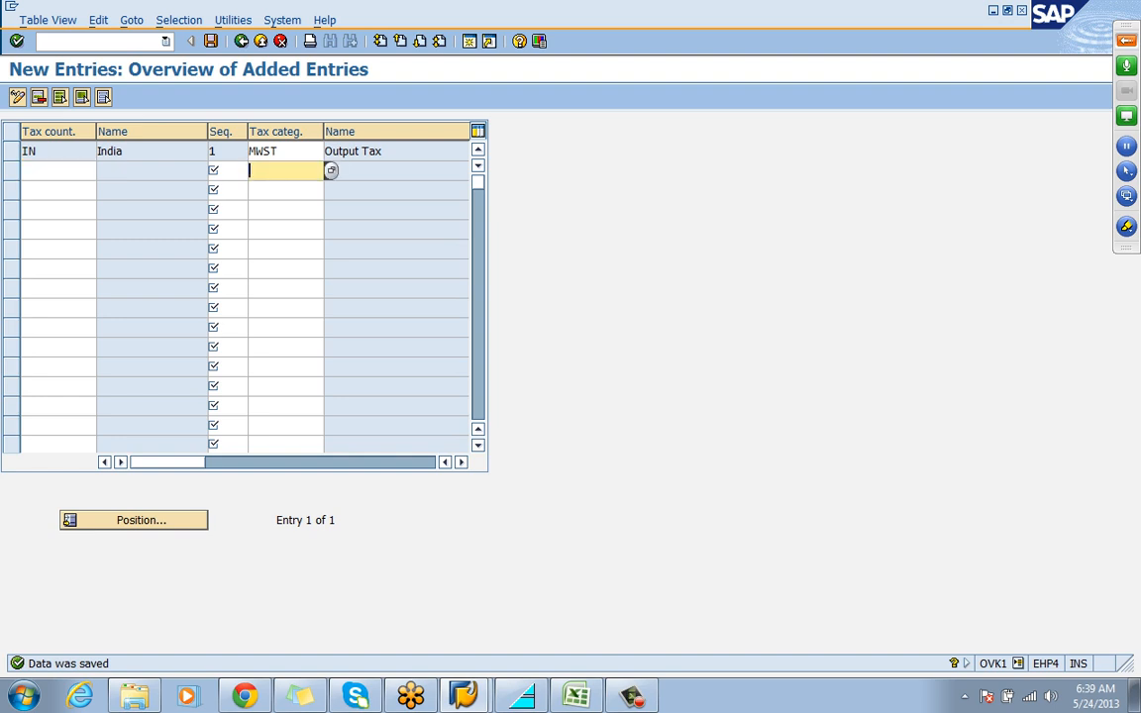
pyautogui.hotkey('ctrl', 's')
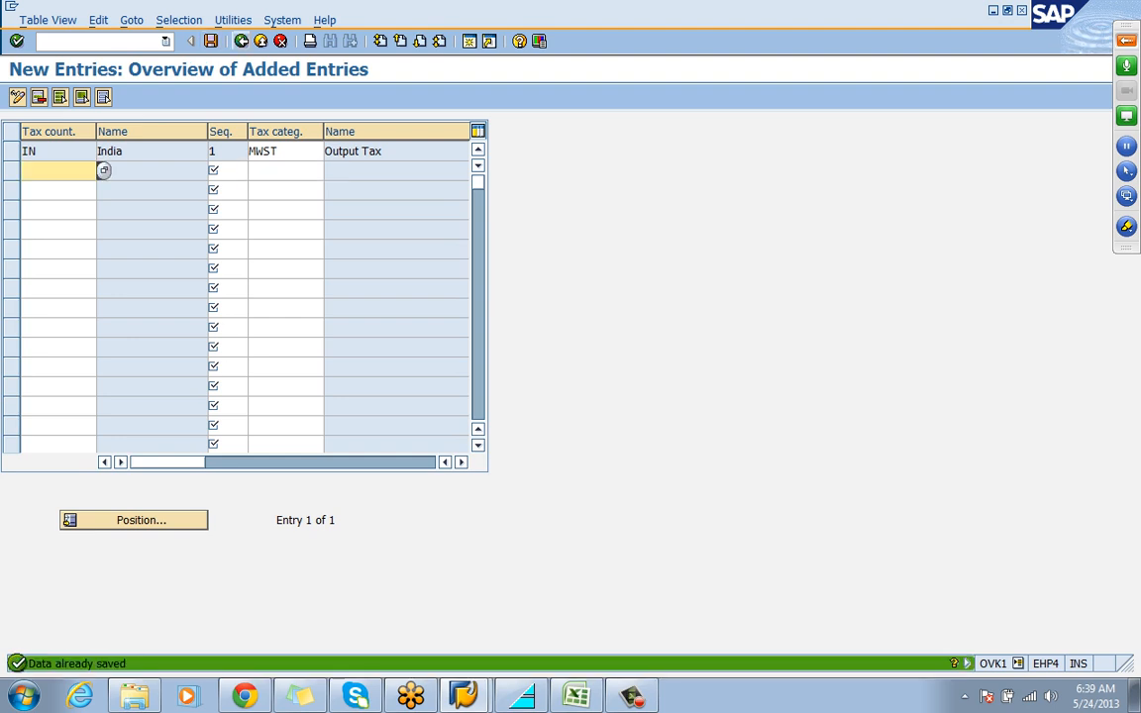
pyautogui.press('F3')
pyautogui.press('F3')
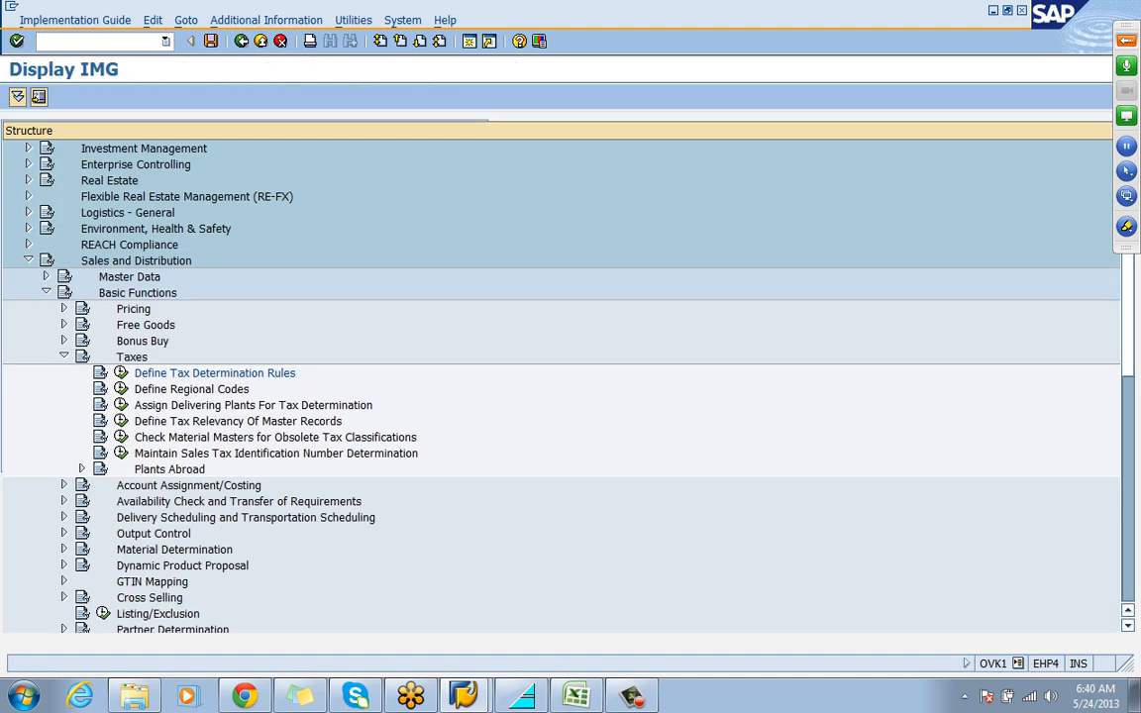
# Consult the tax determination worksheet in Excel and open Assign Delivering Plants For Tax Determination in the SAP IMG
pyautogui.click(121, 406)
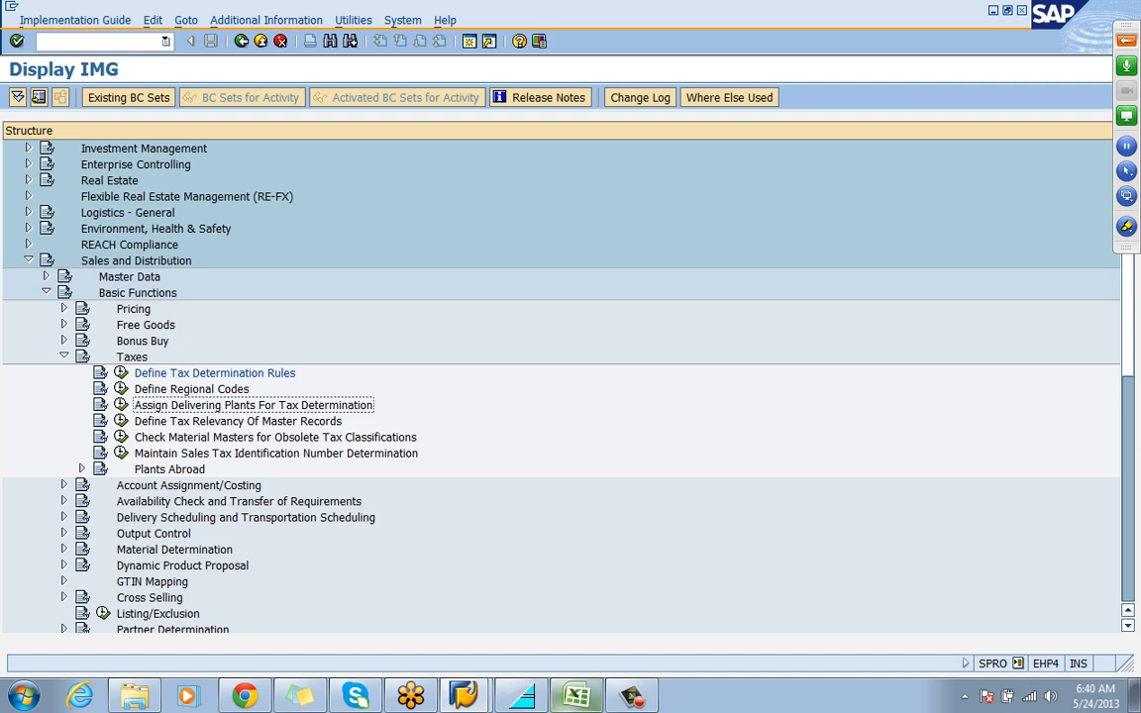
pyautogui.hotkey('alt', 'Tab')
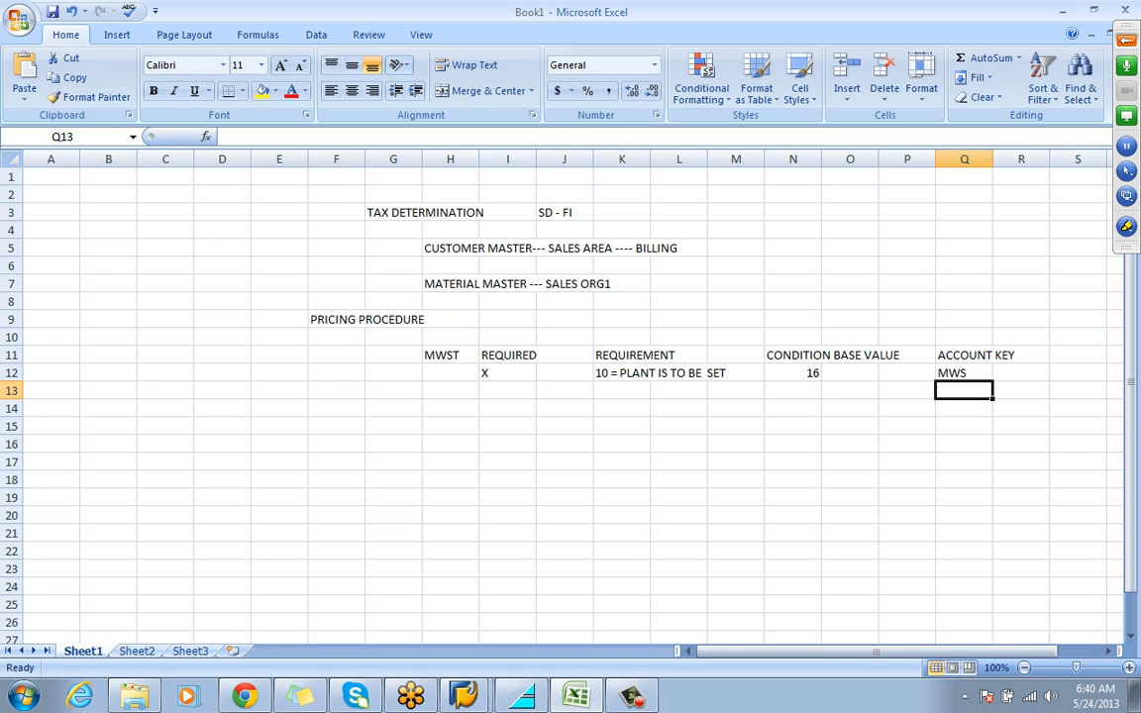
pyautogui.hotkey('alt', 'Tab')
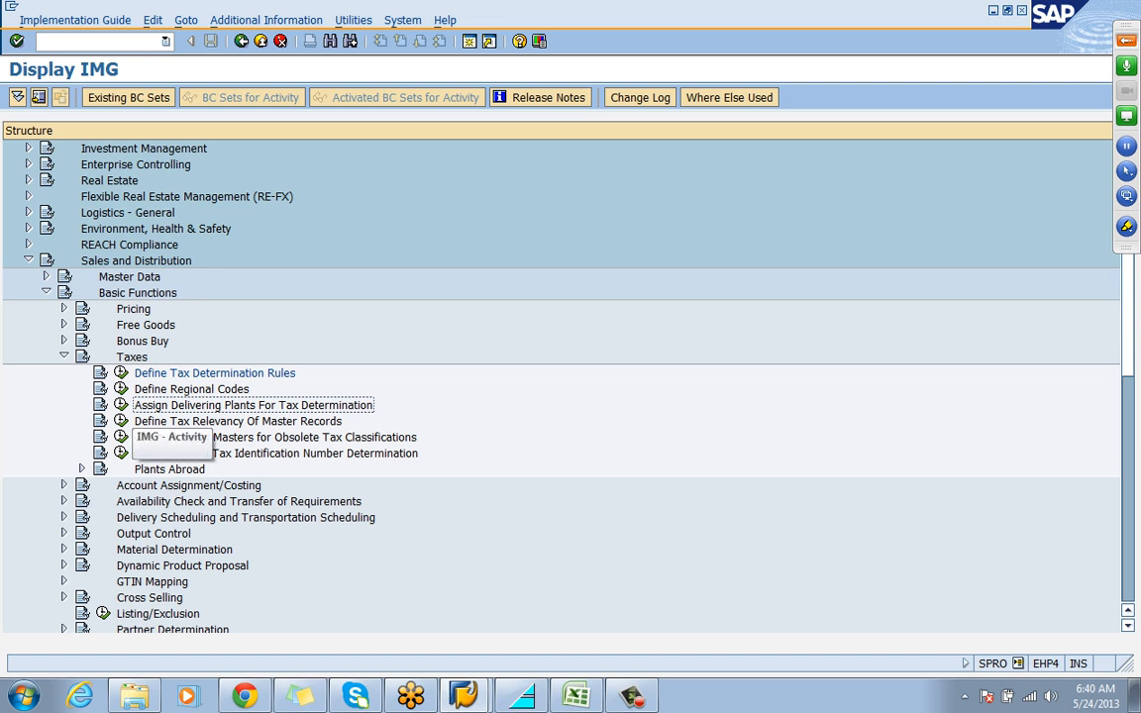
pyautogui.click(120, 405)
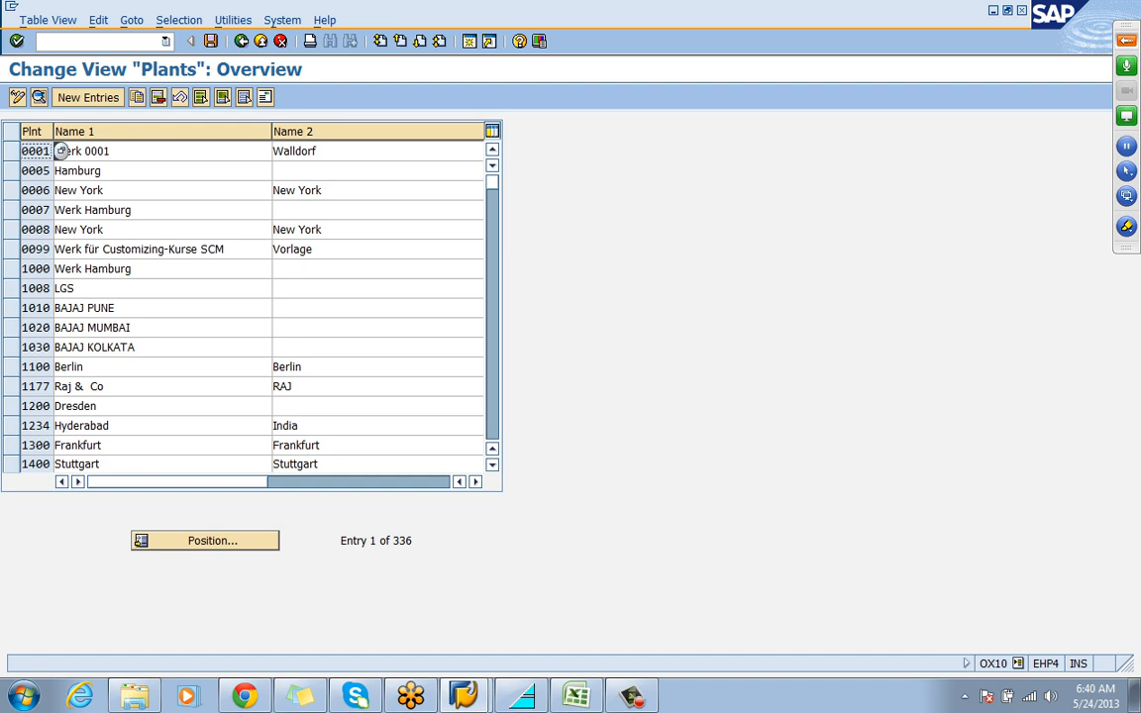
# Look up plant REL1 in the plants overview and return to the IMG structure
pyautogui.click(205, 541)
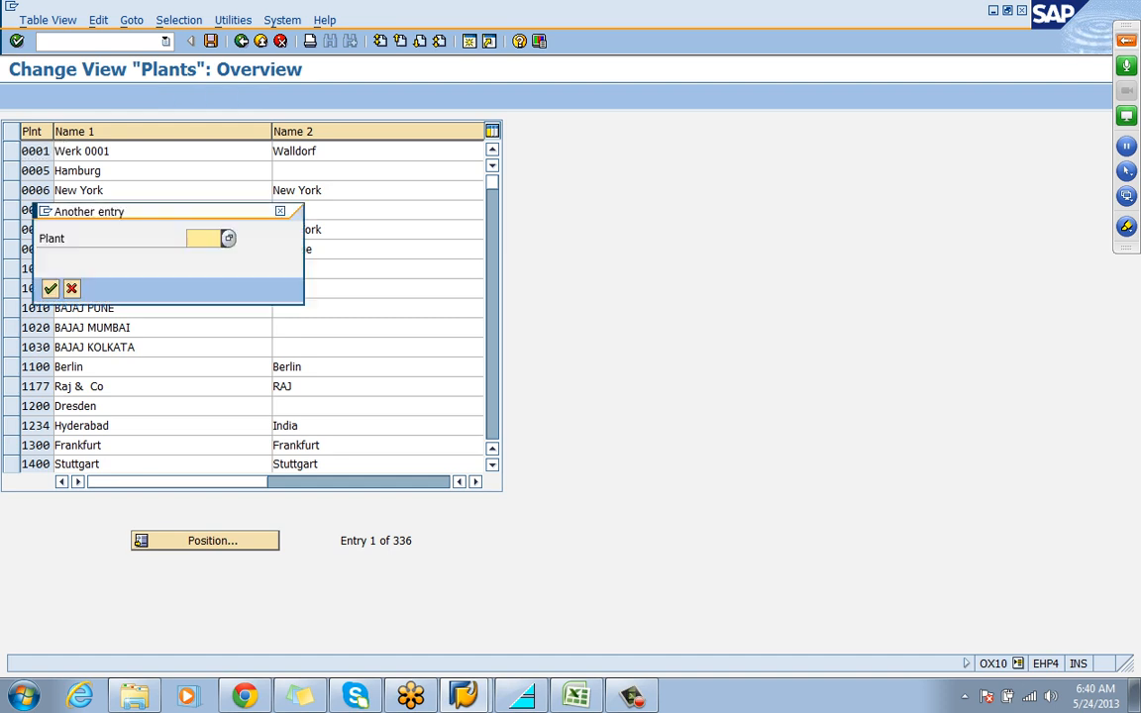
pyautogui.write('rel1')
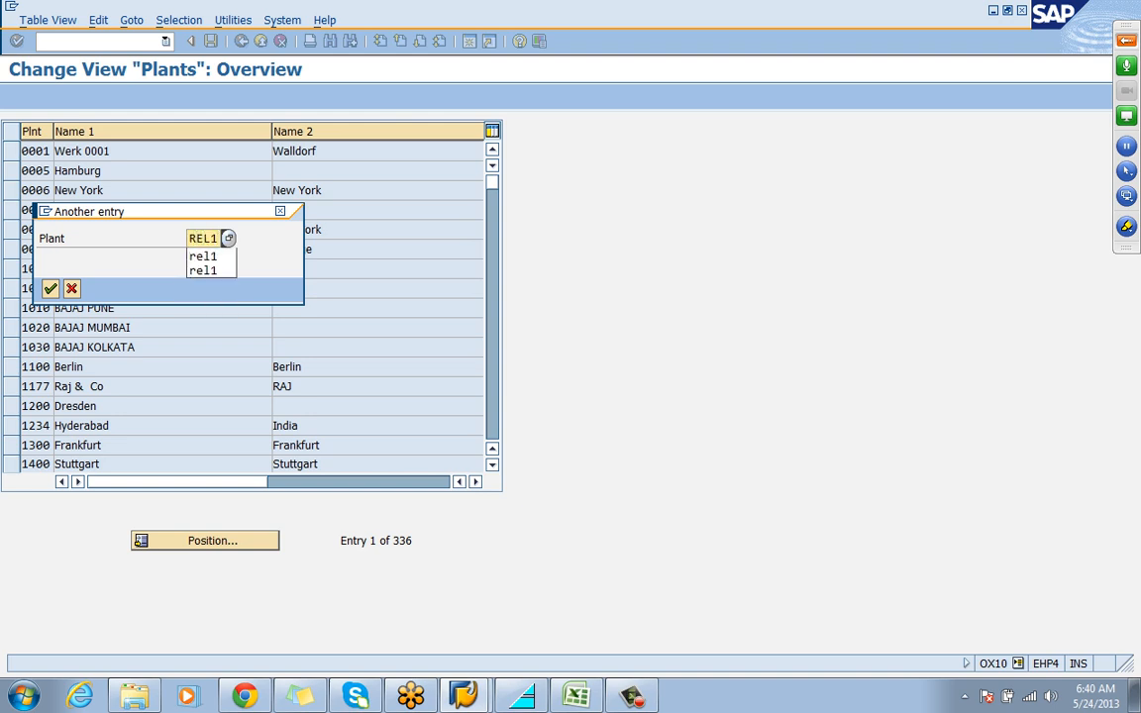
pyautogui.press('Return')
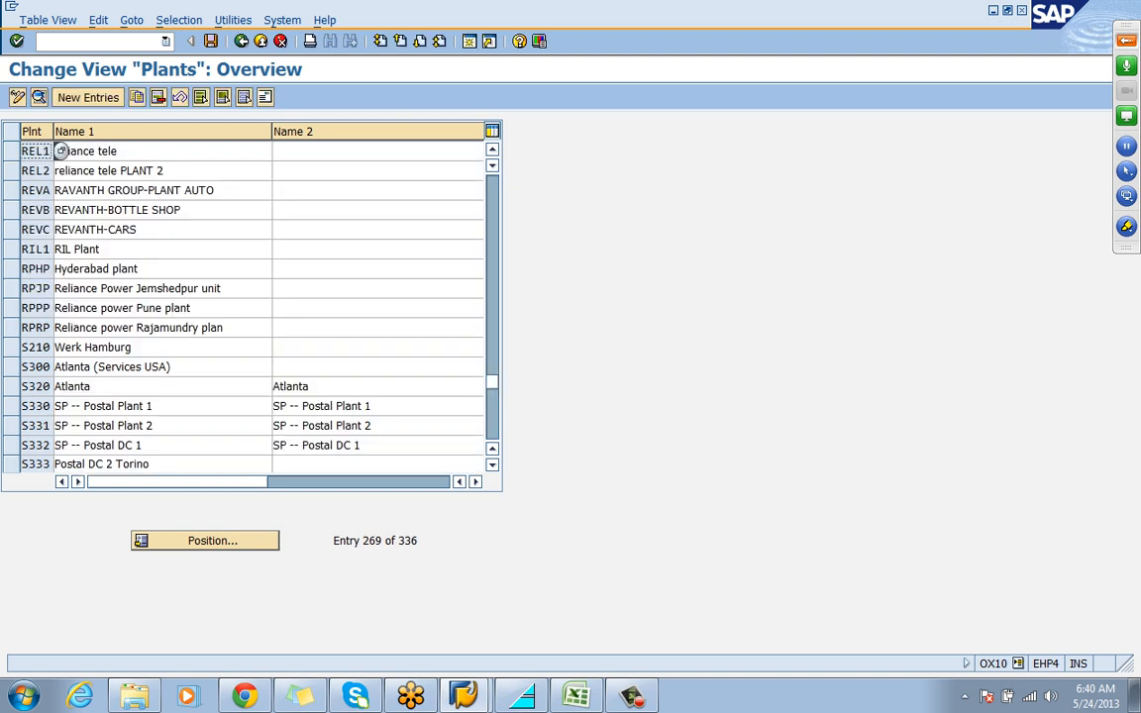
pyautogui.click(60, 151)
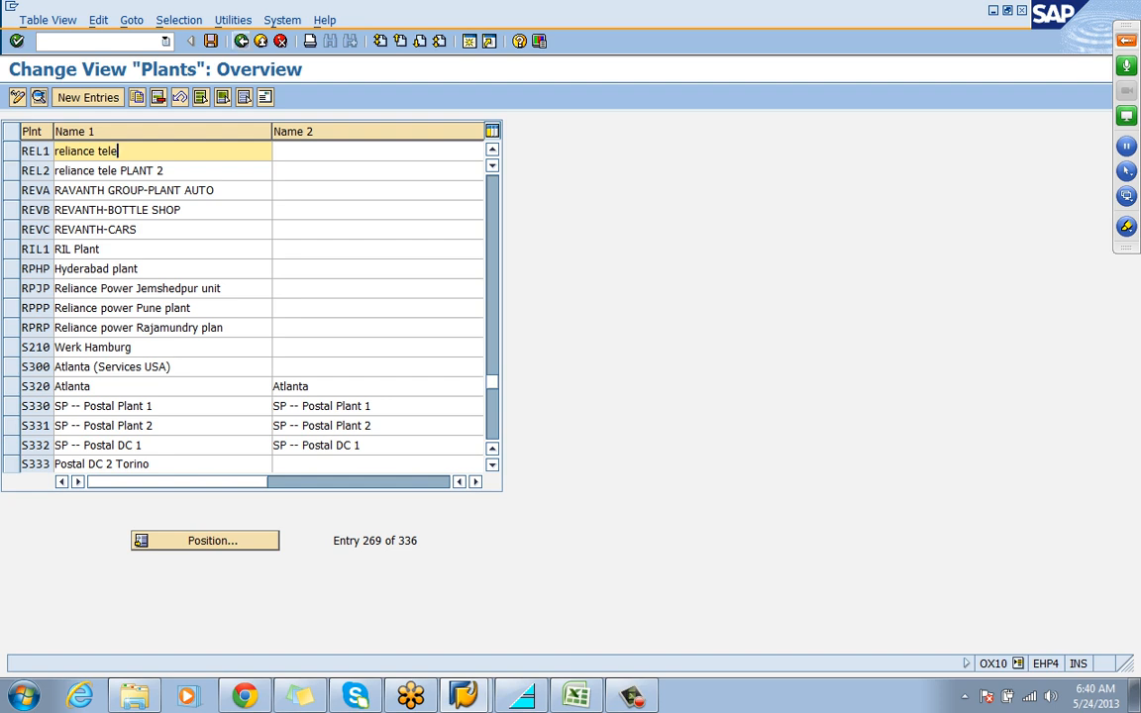
pyautogui.click(240, 41)
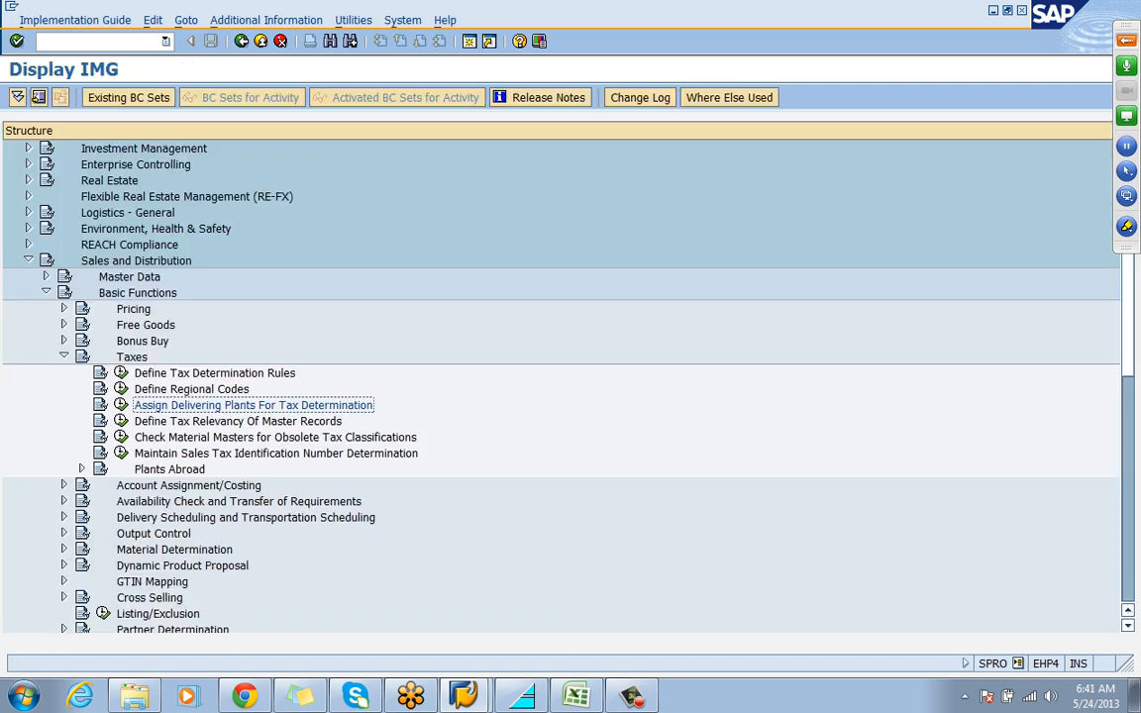
# Open the Customer Taxes activity of Define Tax Relevancy Of Master Records
pyautogui.click(236, 421)
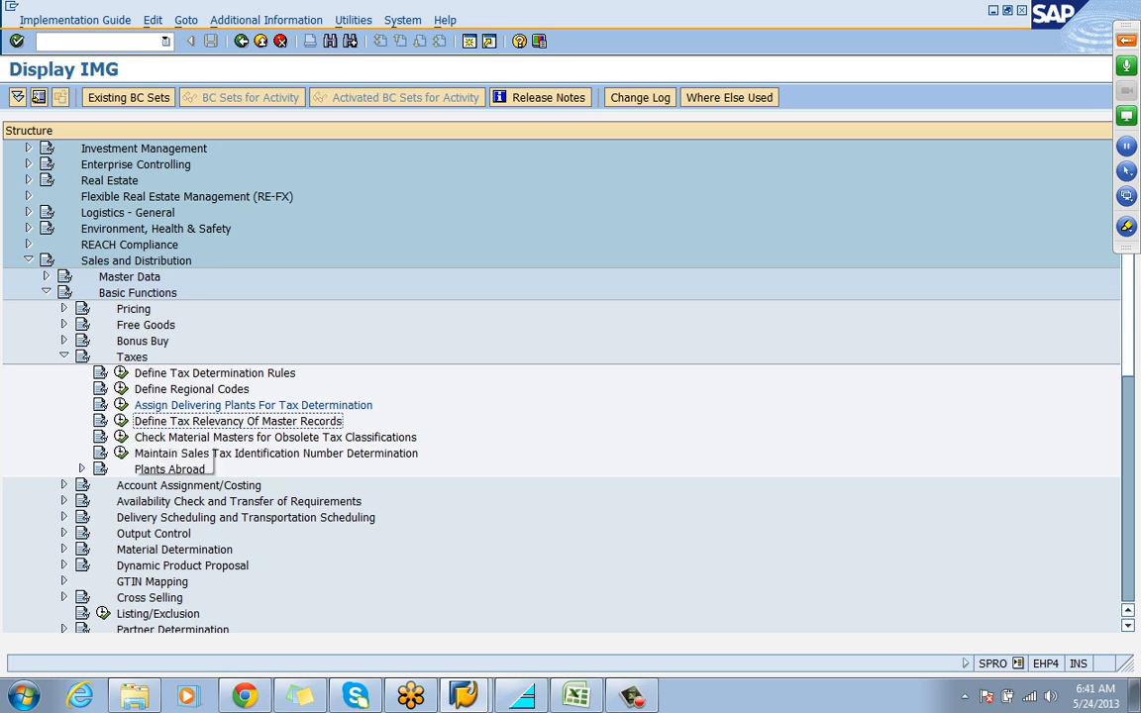
pyautogui.click(121, 421)
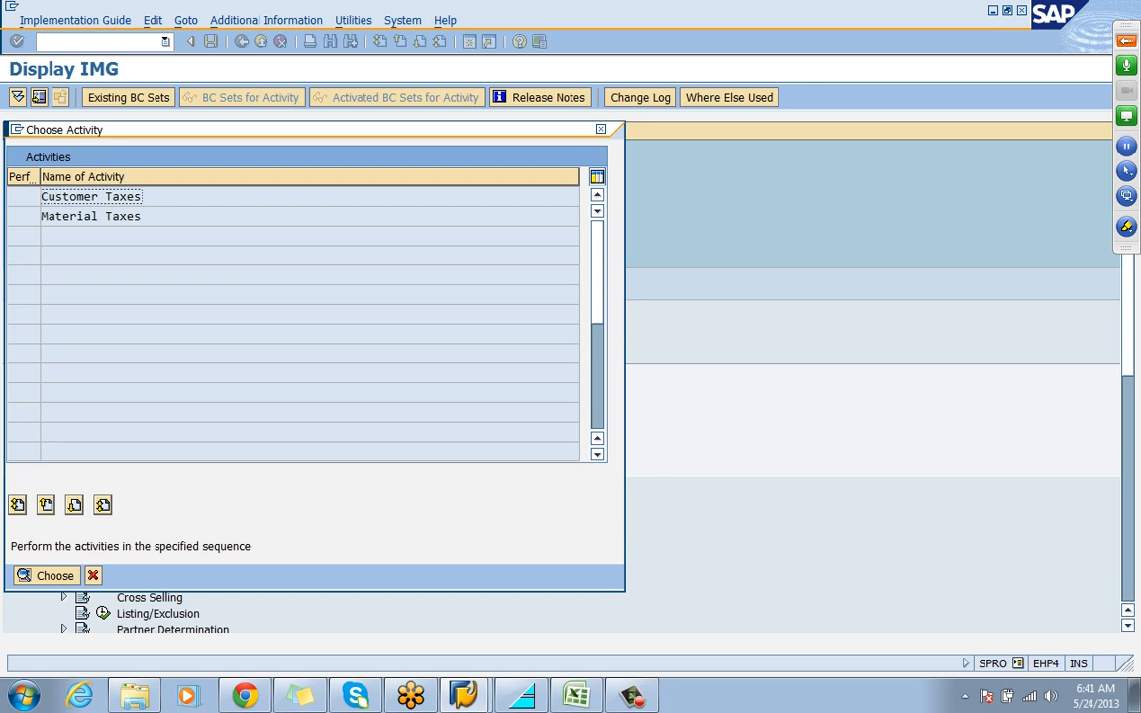
pyautogui.press('Return')
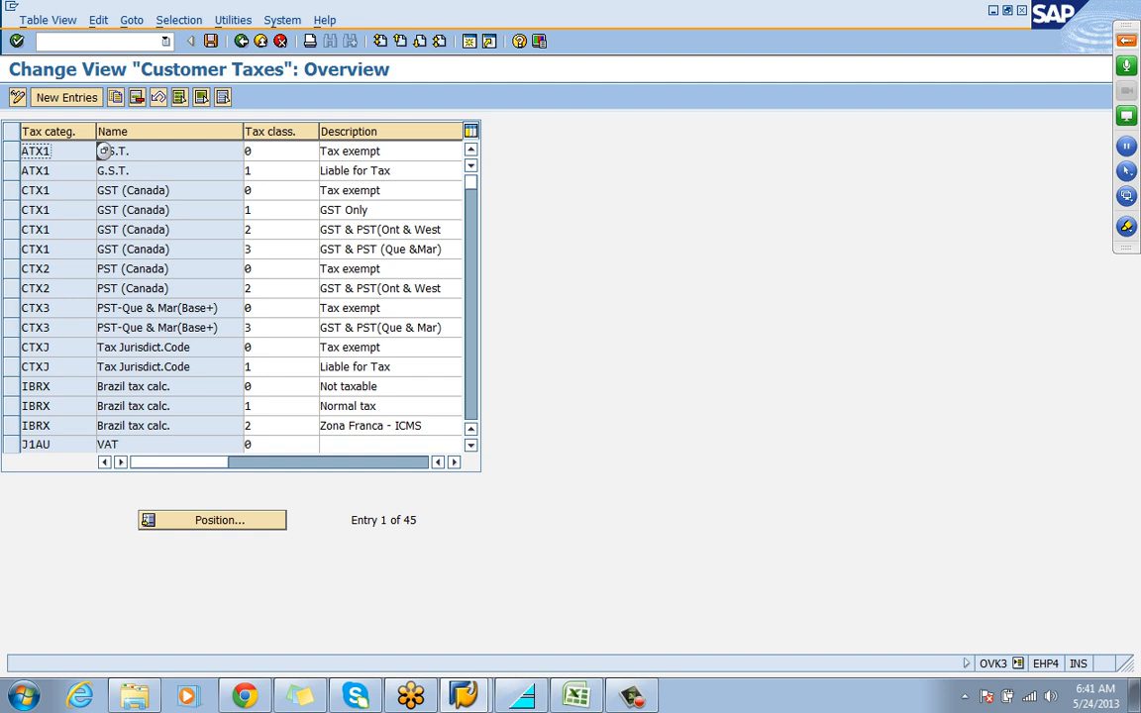
# Add a new customer tax entry for category MWST with tax classification 0 and description TAX EXEMPT
pyautogui.press('F5')
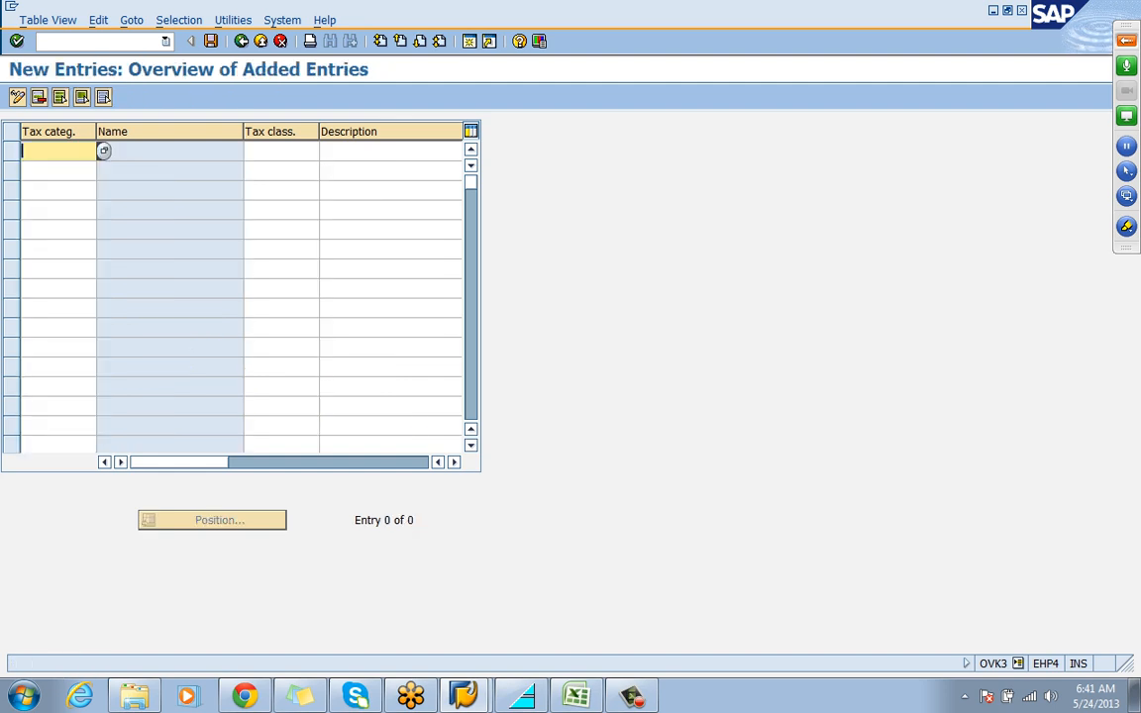
pyautogui.write('MWST')
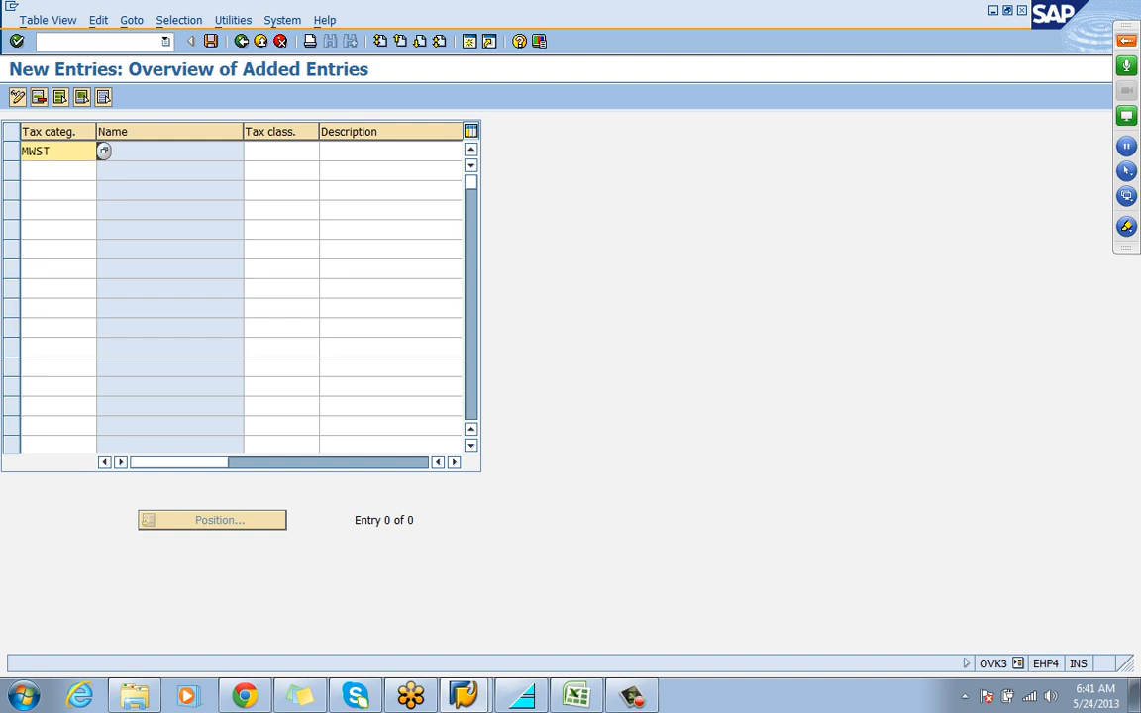
pyautogui.press('Tab')
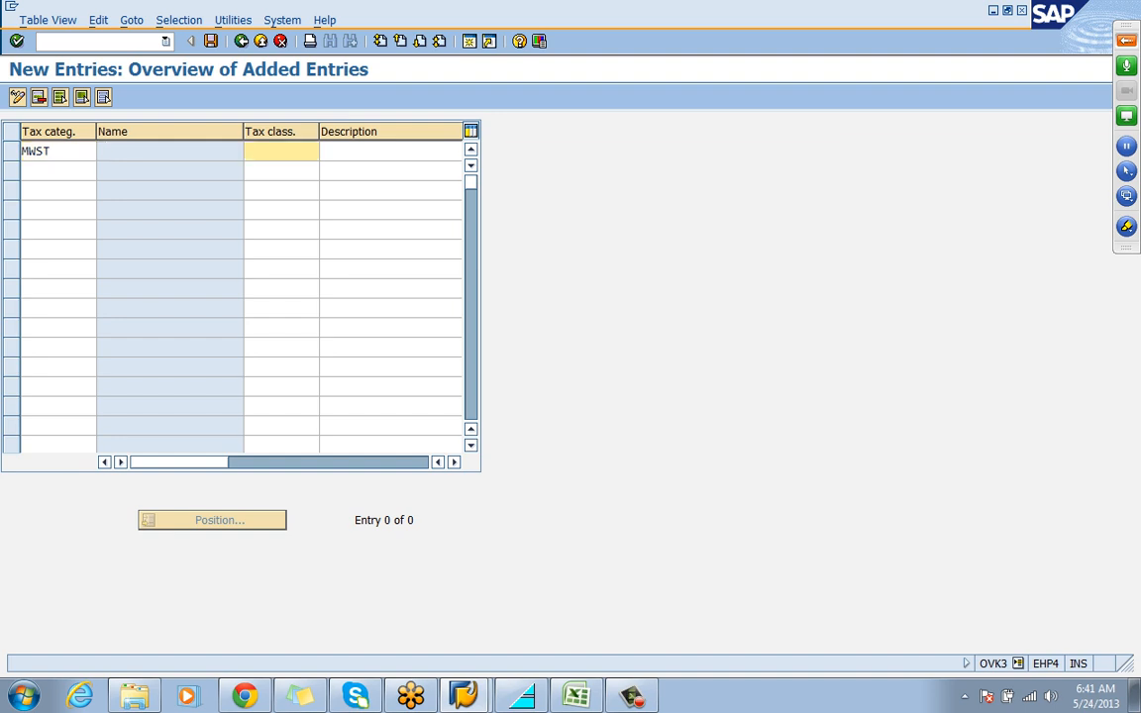
pyautogui.write('0')
pyautogui.press('Tab')
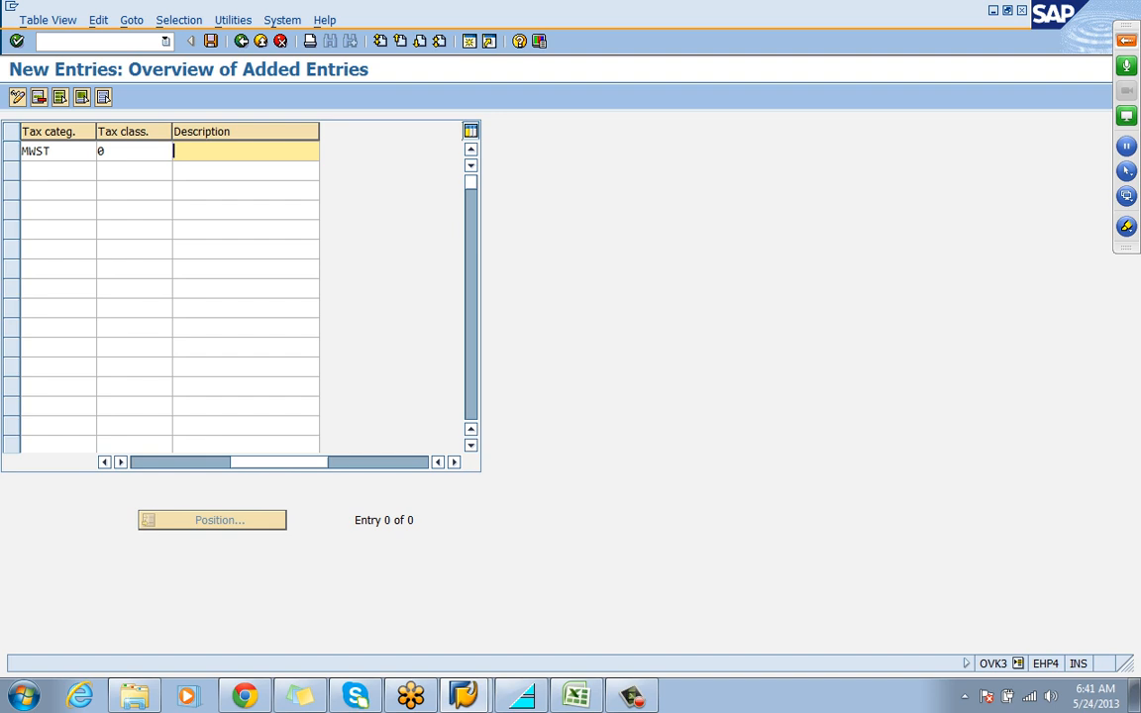
pyautogui.write('TAX EXEMPT')
pyautogui.press('Return')
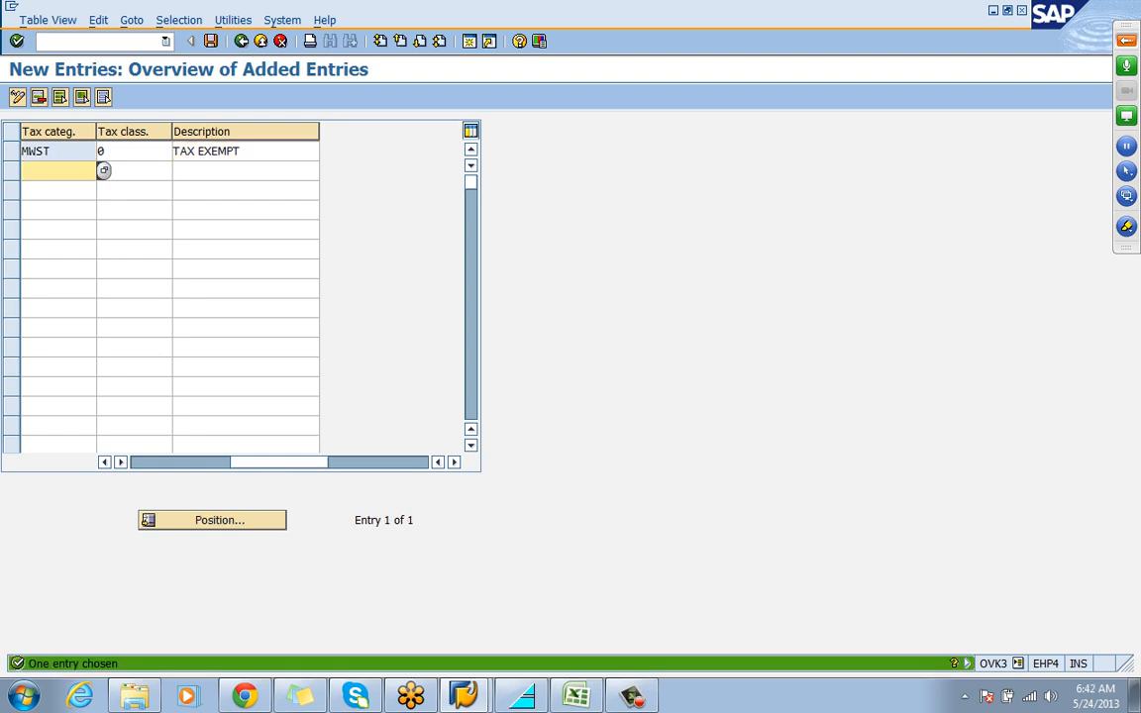
# Add a second customer tax entry for category MWST with tax classification 1 and description LIABLE FOR TAX
pyautogui.write('MWST')
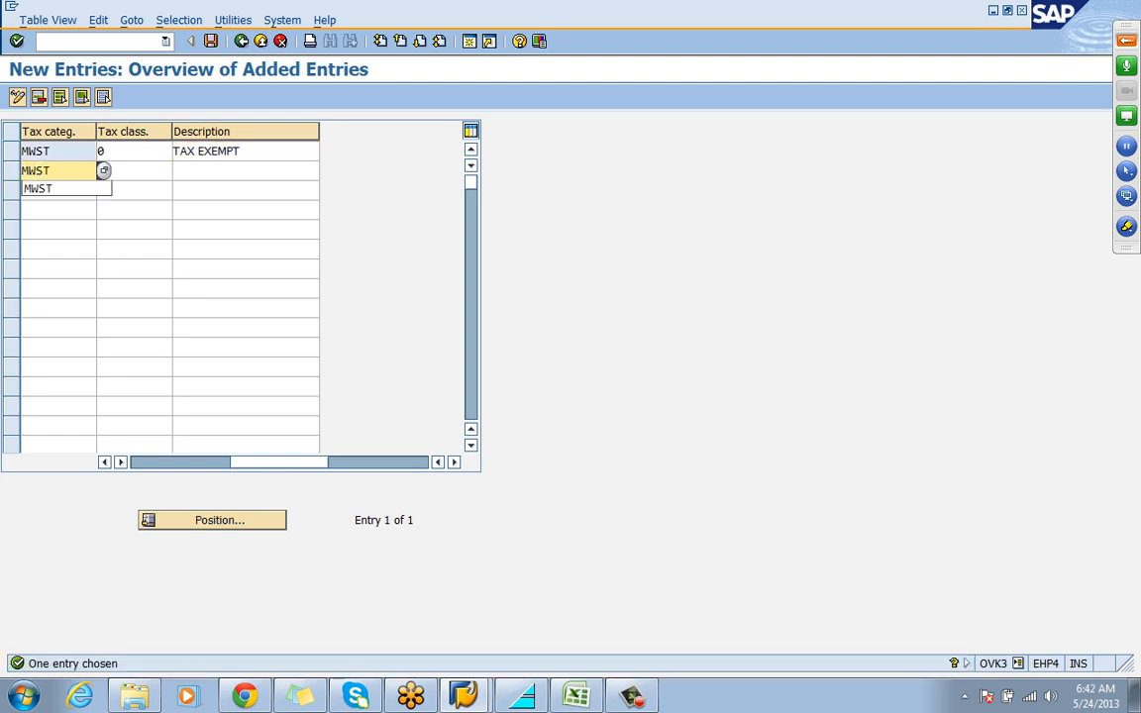
pyautogui.press('Tab')
pyautogui.write('1')
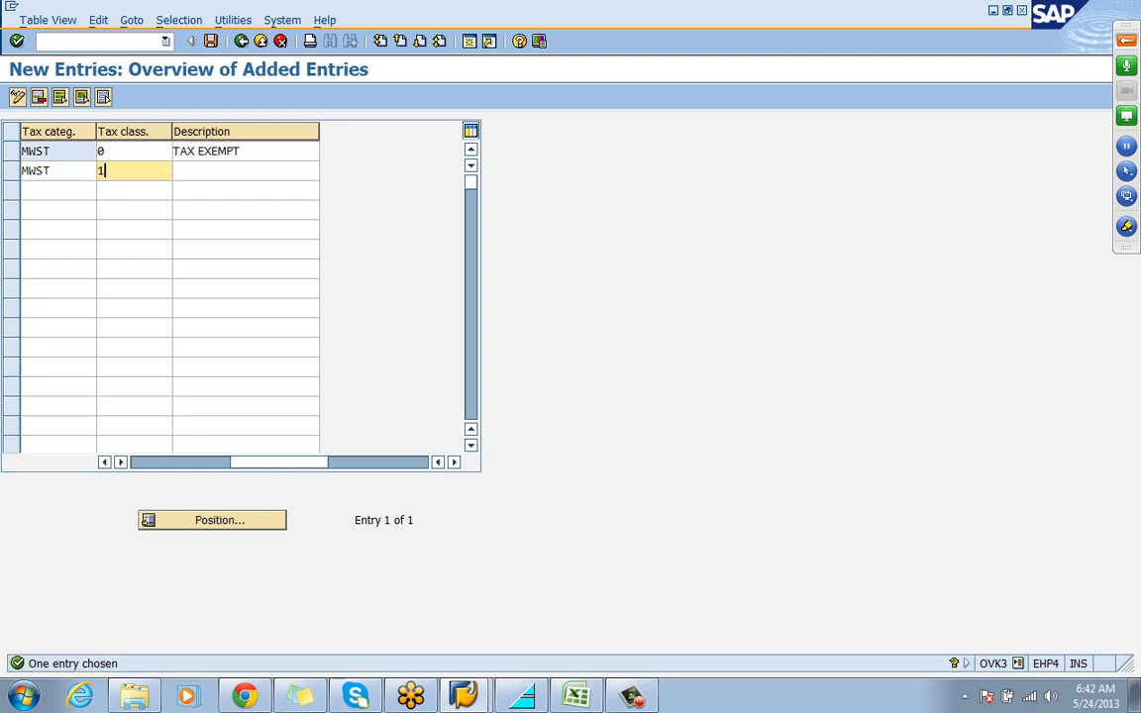
pyautogui.press('Tab')
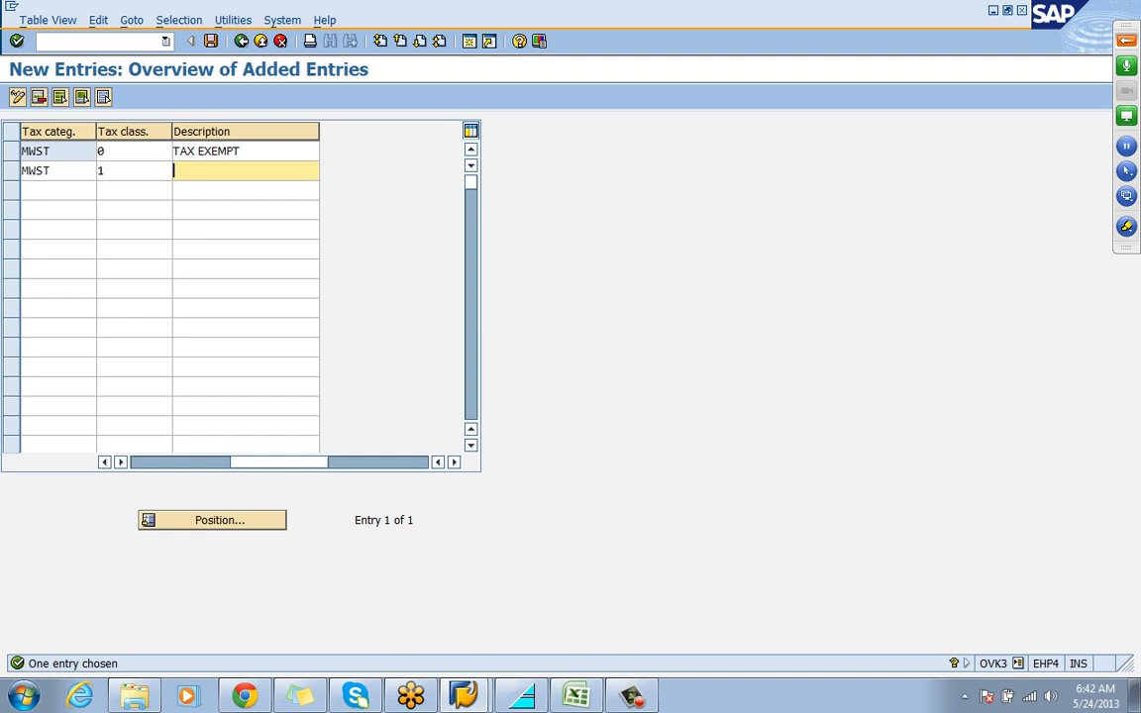
pyautogui.write('LIA')
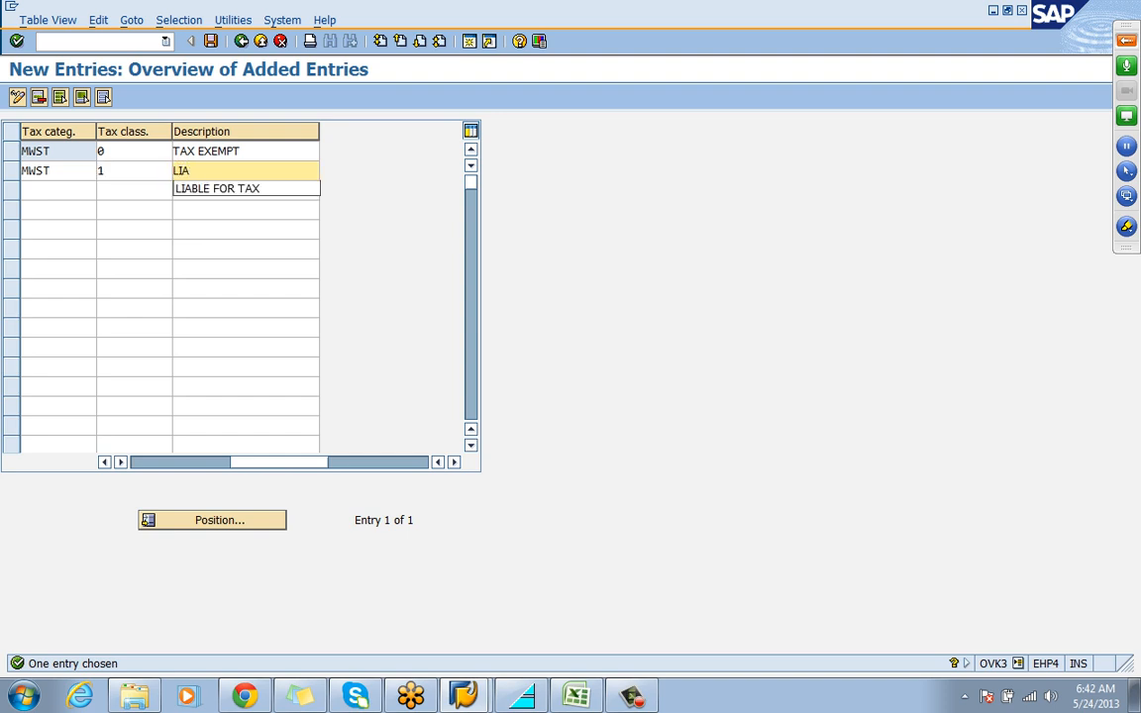
pyautogui.press('Down')
pyautogui.press('Return')
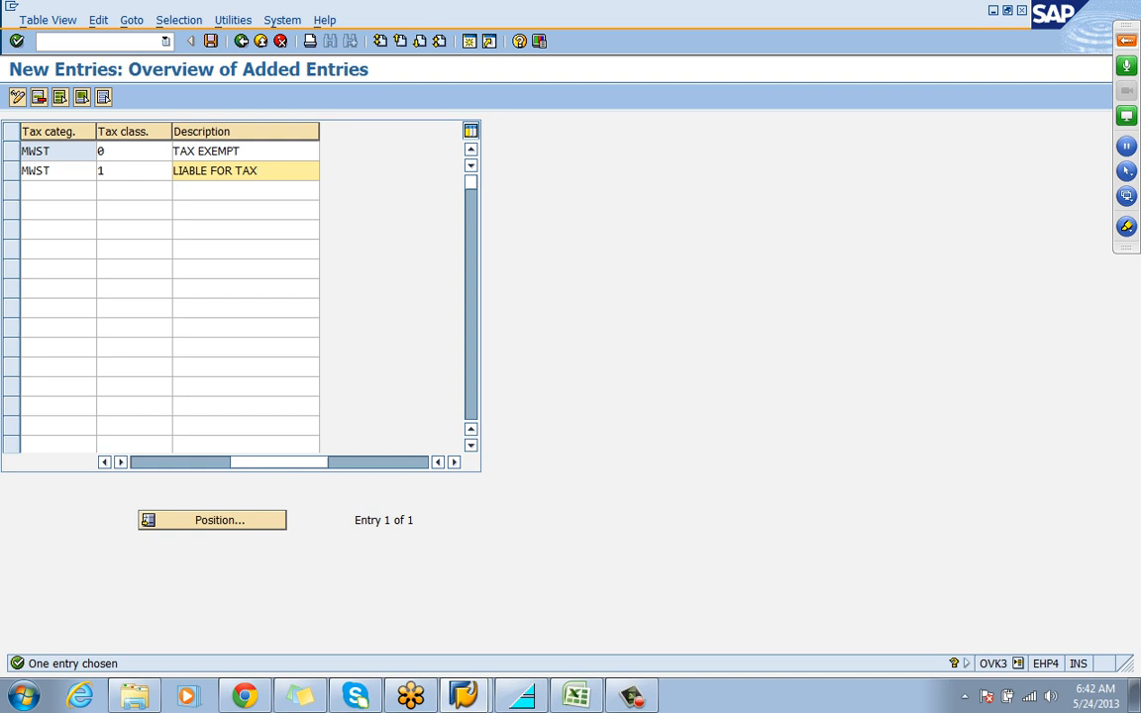
pyautogui.press('Return')
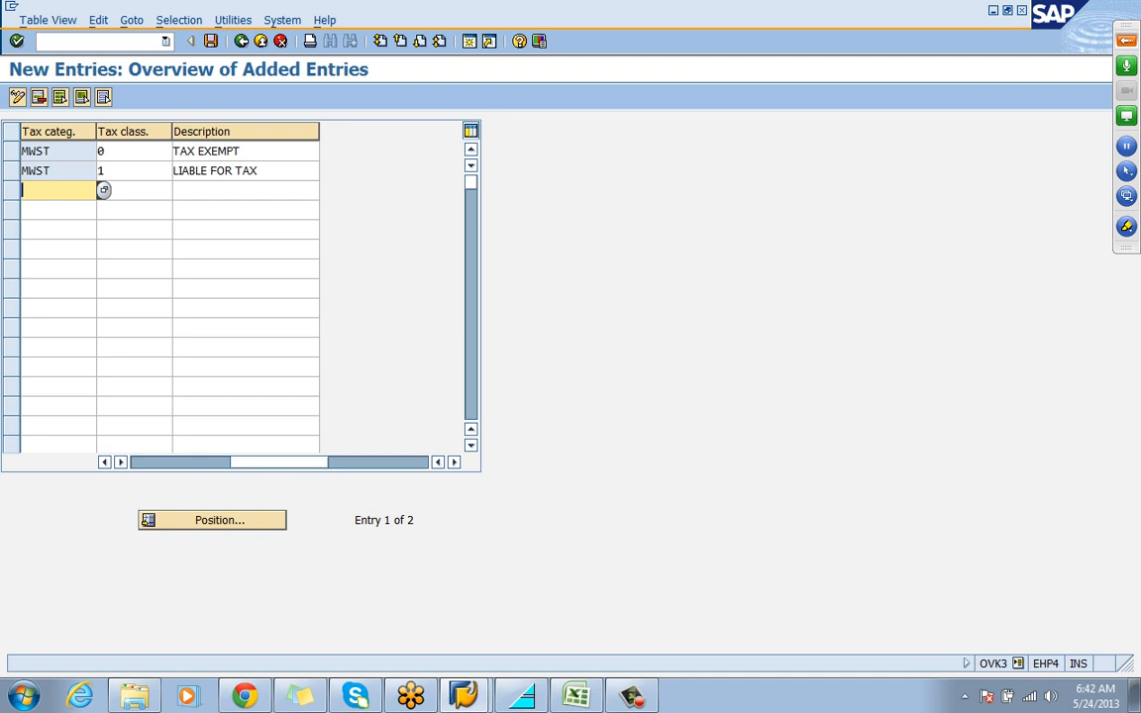
# Save the new MWST customer tax entries under the tata motors customizing request
pyautogui.click(102, 151)
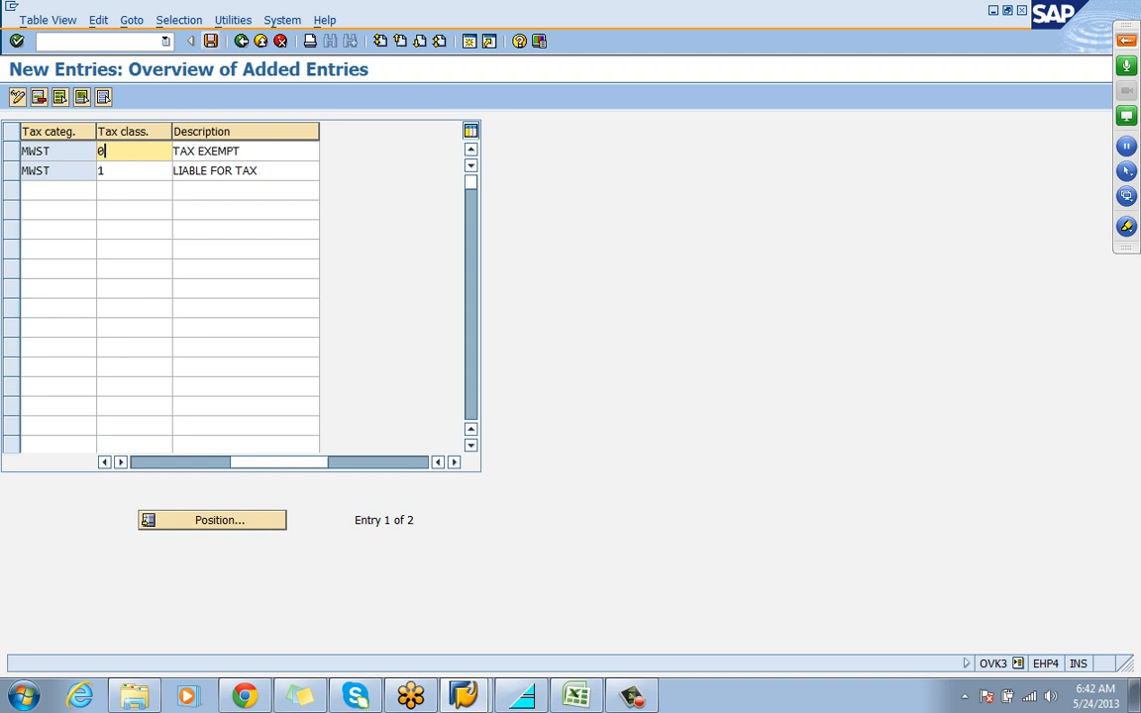
pyautogui.click(210, 41)
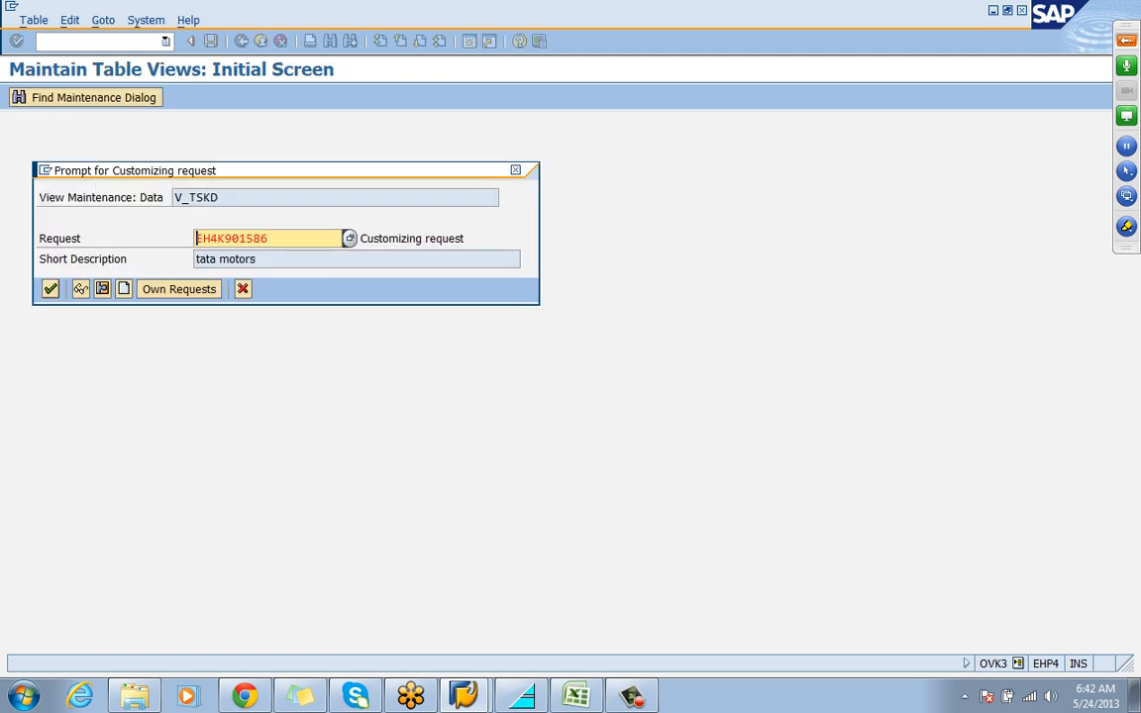
pyautogui.press('Return')
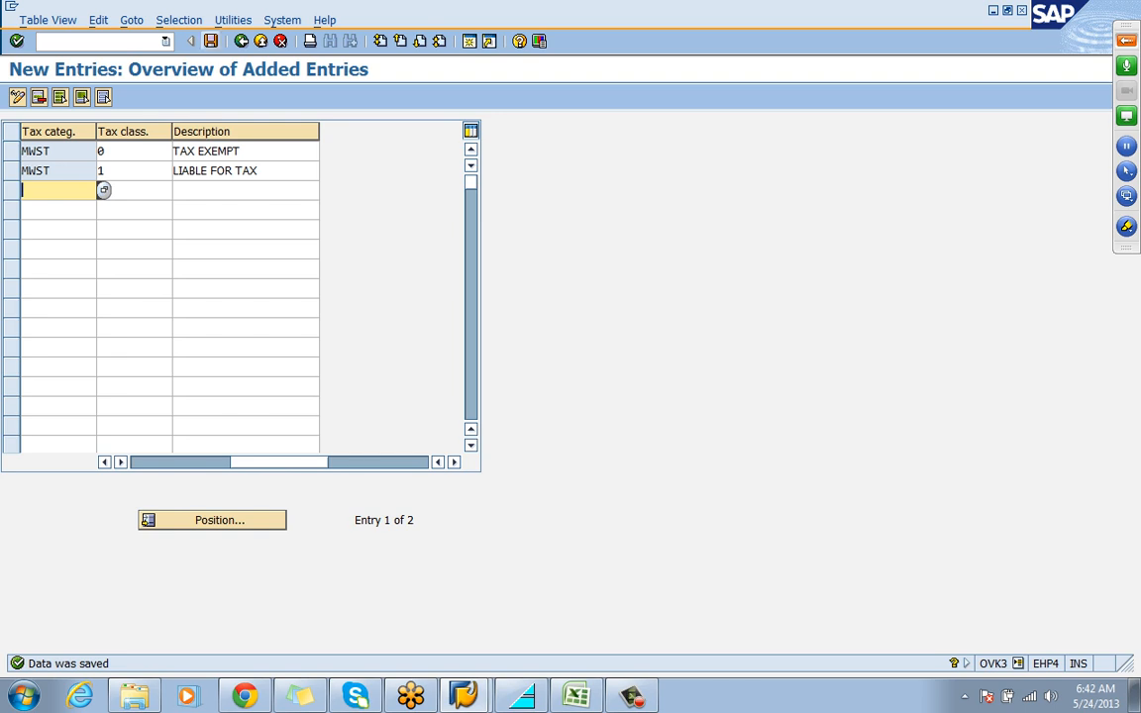
# Leave the customer taxes maintenance and open the Material Taxes activity
pyautogui.press('F3')
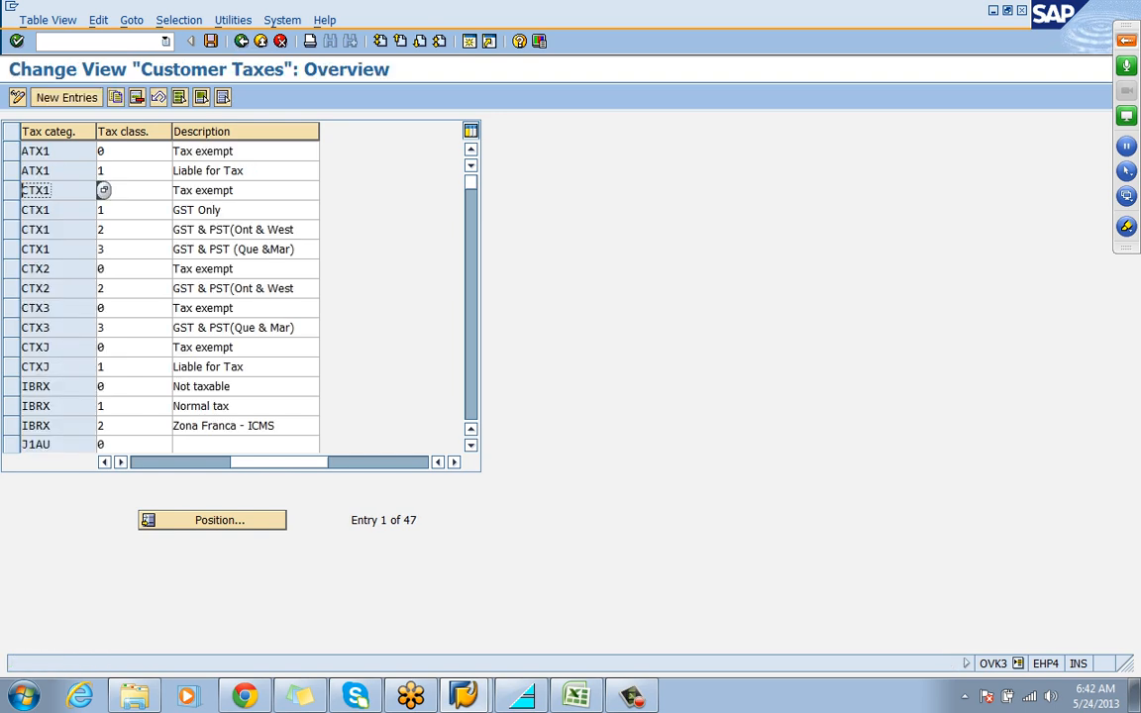
pyautogui.press('F3')
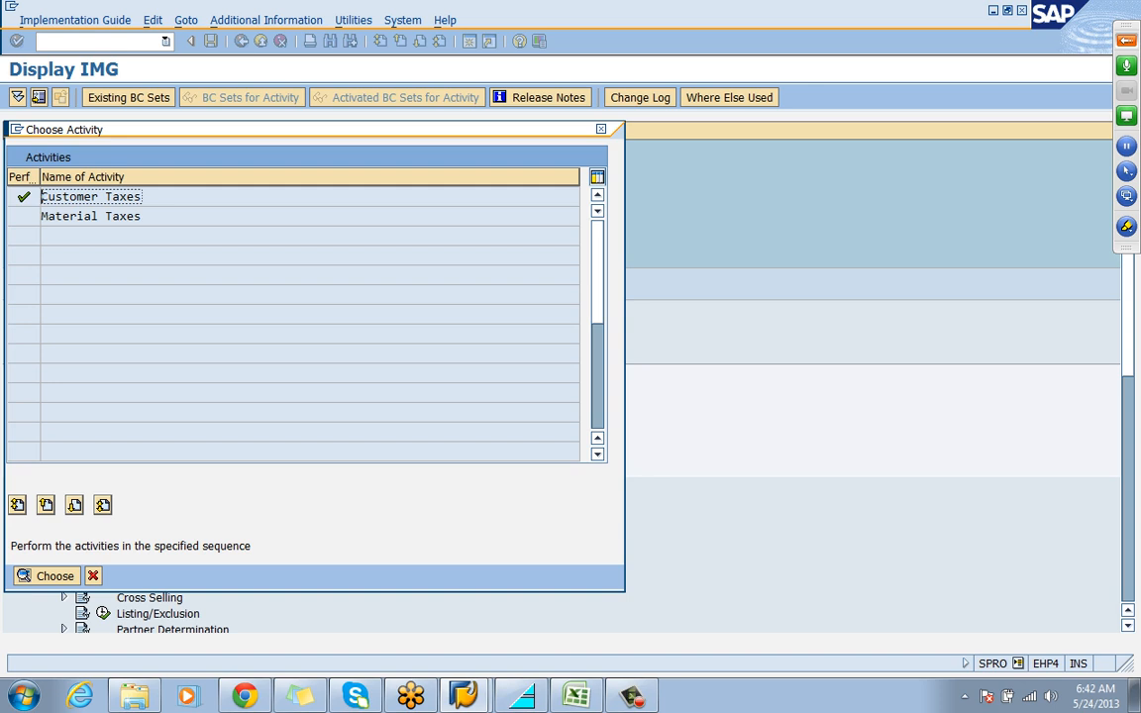
pyautogui.doubleClick(90, 216)
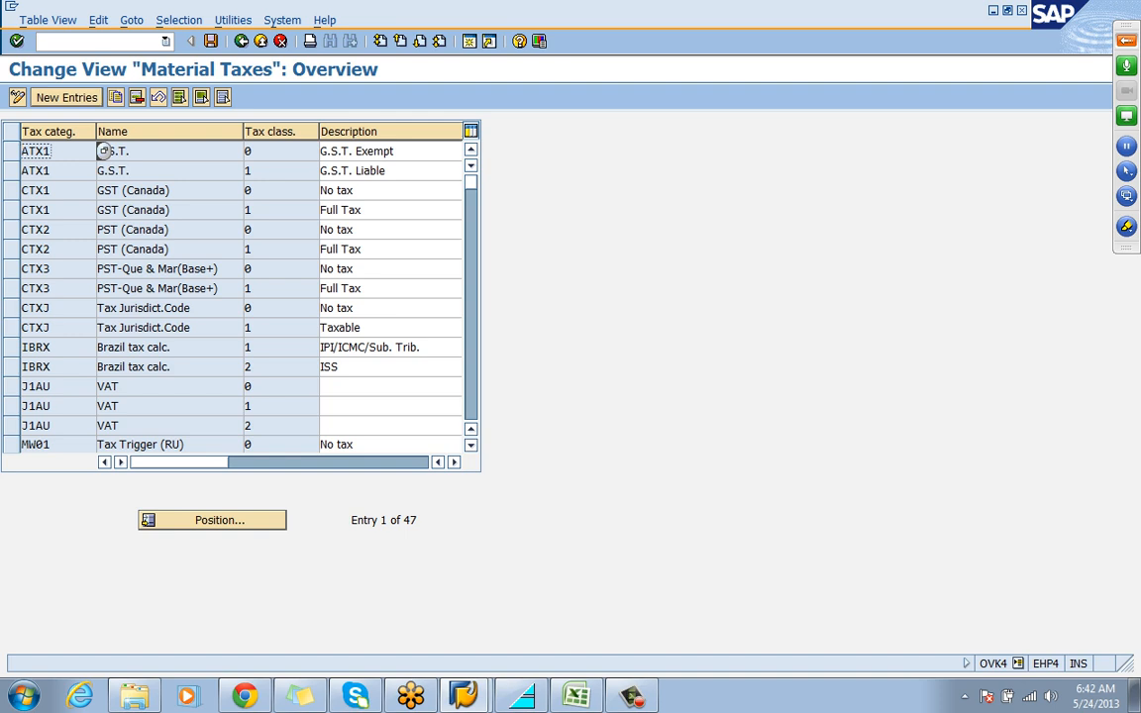
# Add a new material tax entry for category MWST with tax classification 0 and description NO TAX
pyautogui.press('F5')
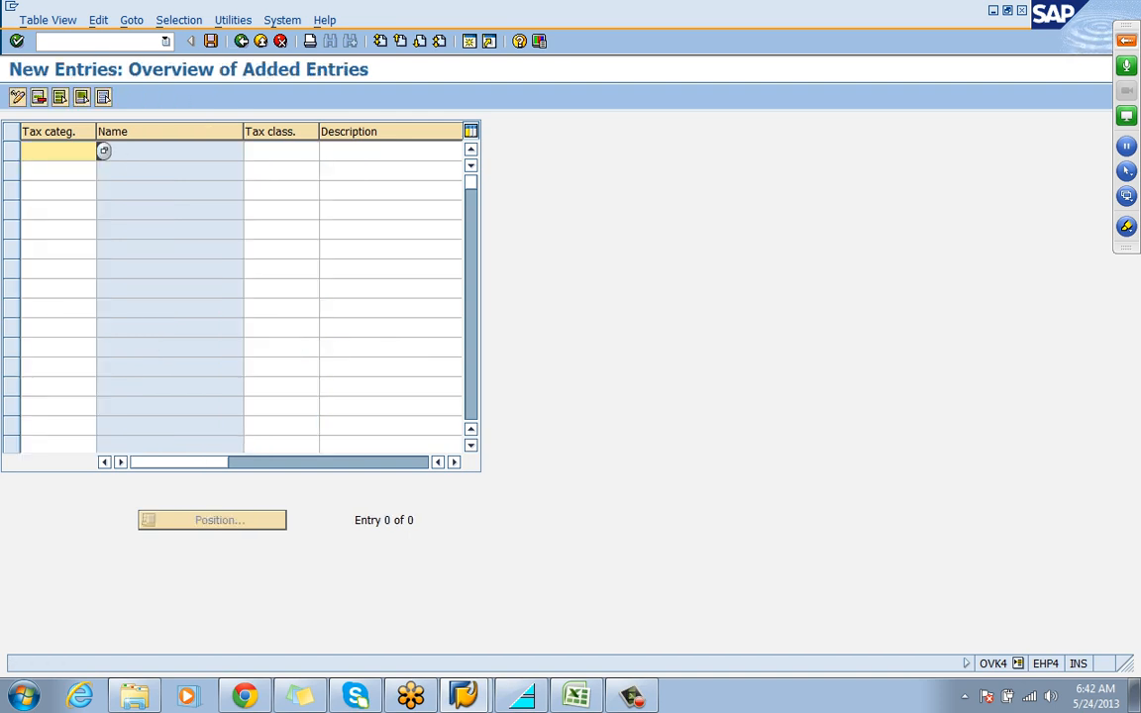
pyautogui.write('MWST')
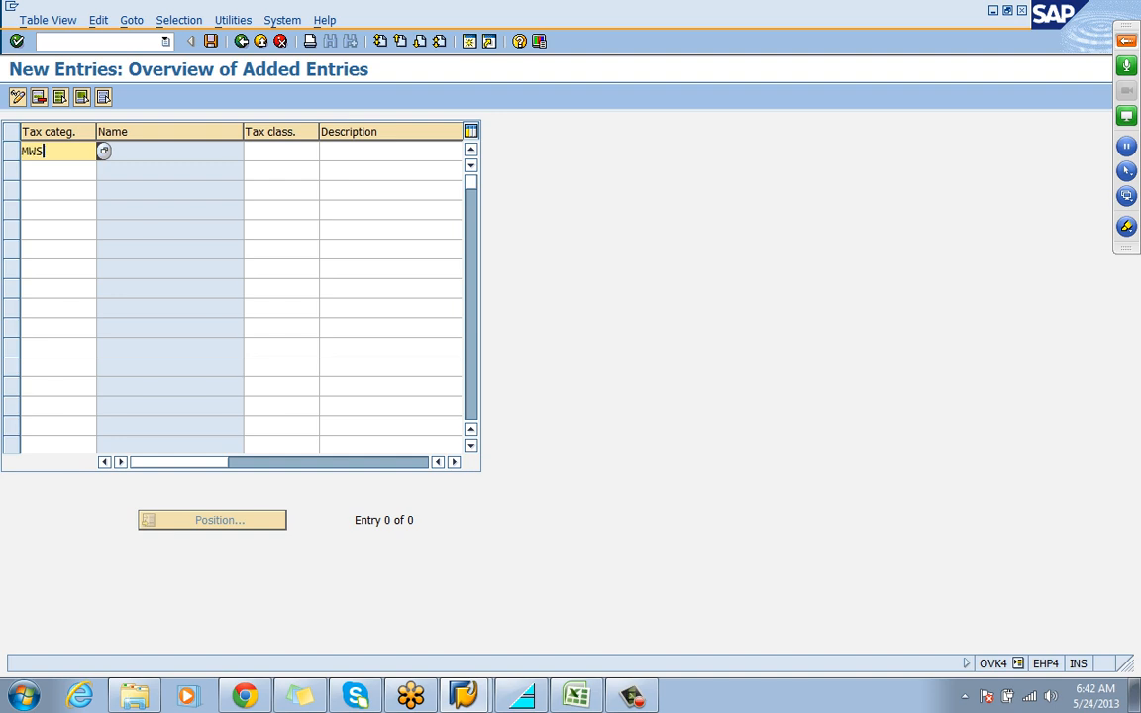
pyautogui.press('Tab')
pyautogui.write('0')
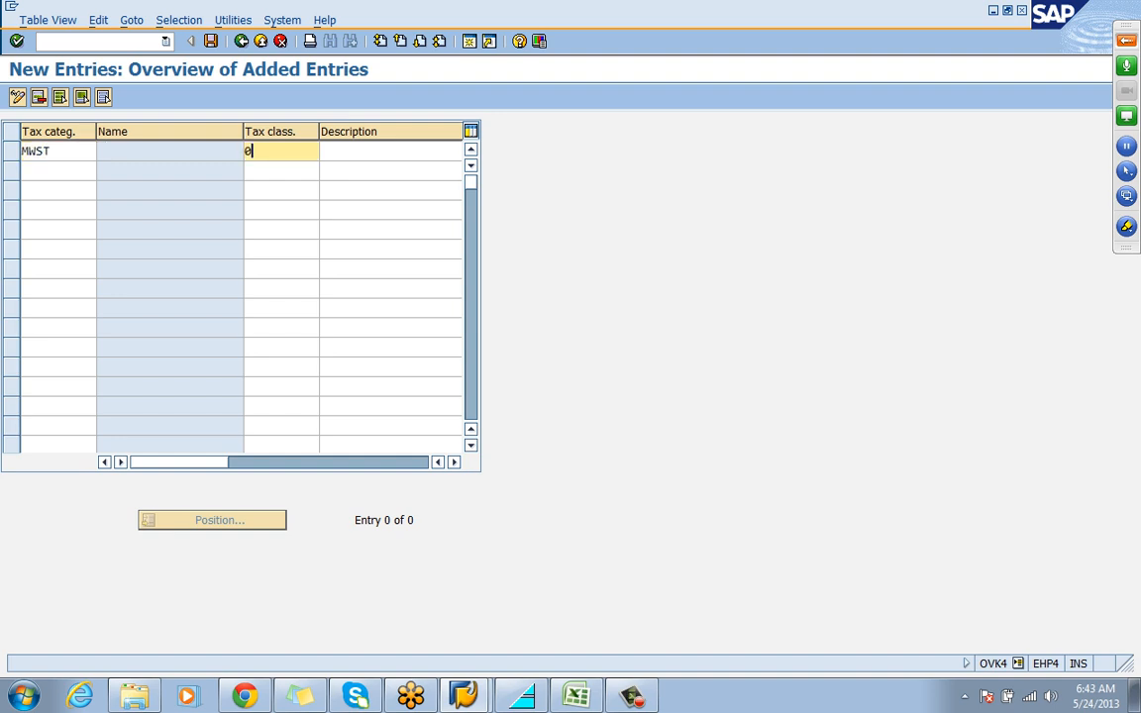
pyautogui.press('Tab')
pyautogui.write('N')
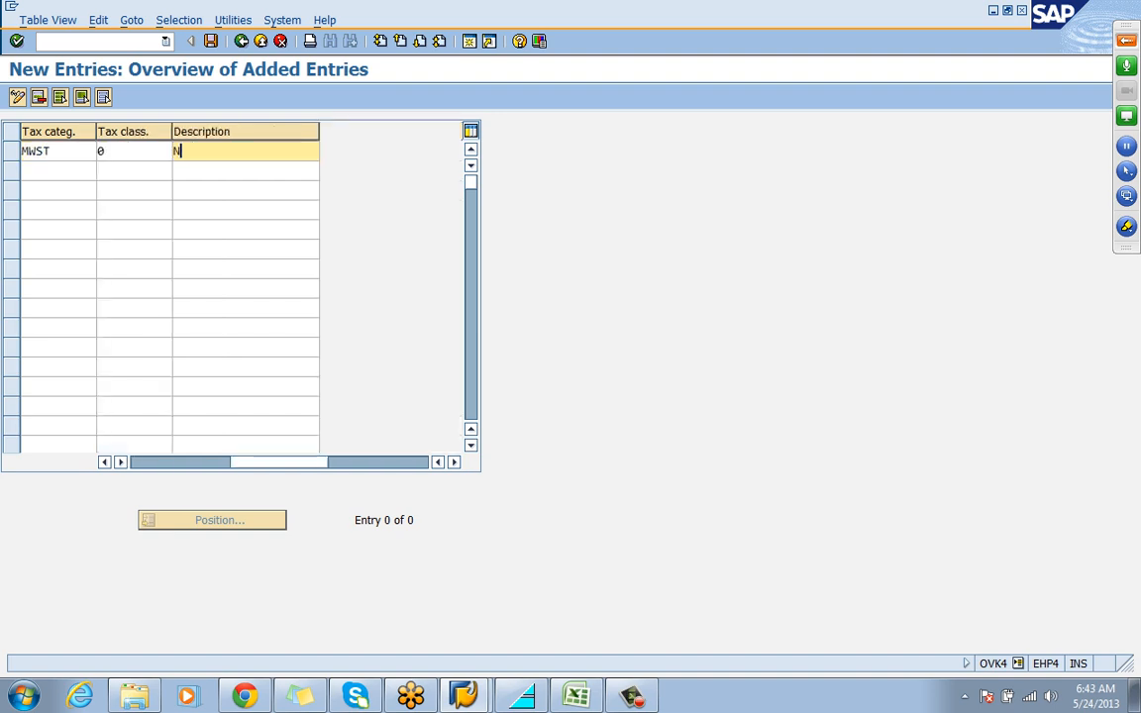
pyautogui.write('O TAX')
pyautogui.press('Return')
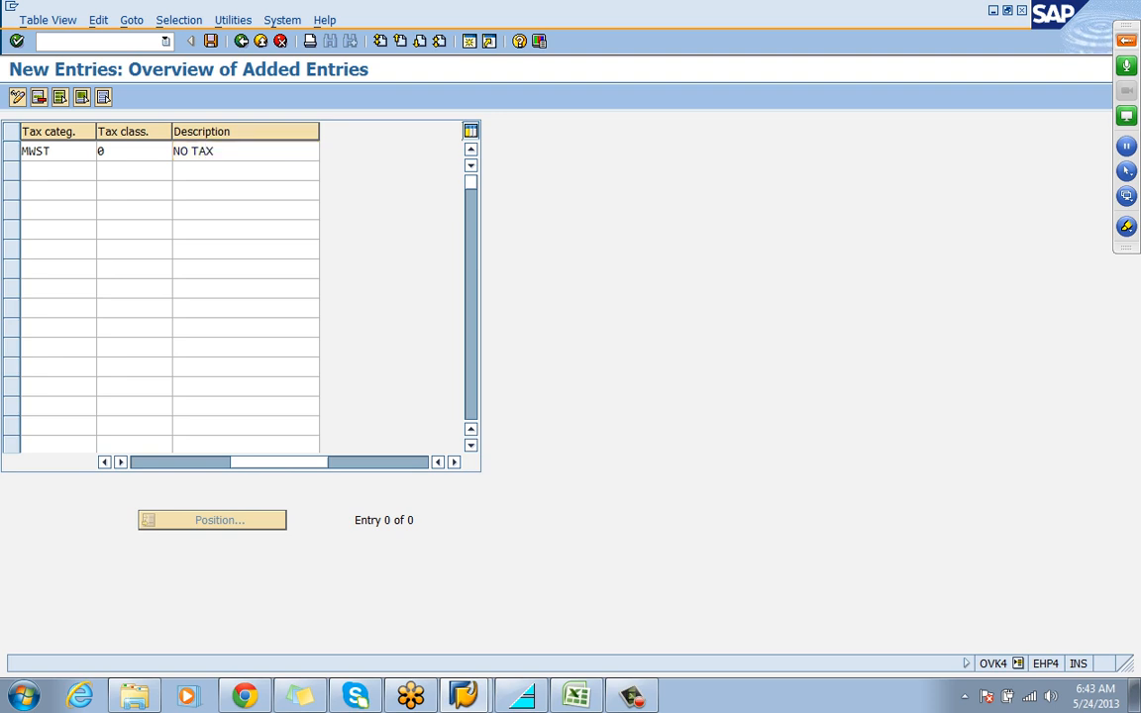
# Add a second material tax entry for category MWST with tax classification 1 and description FULL TAX
pyautogui.write('MWST')
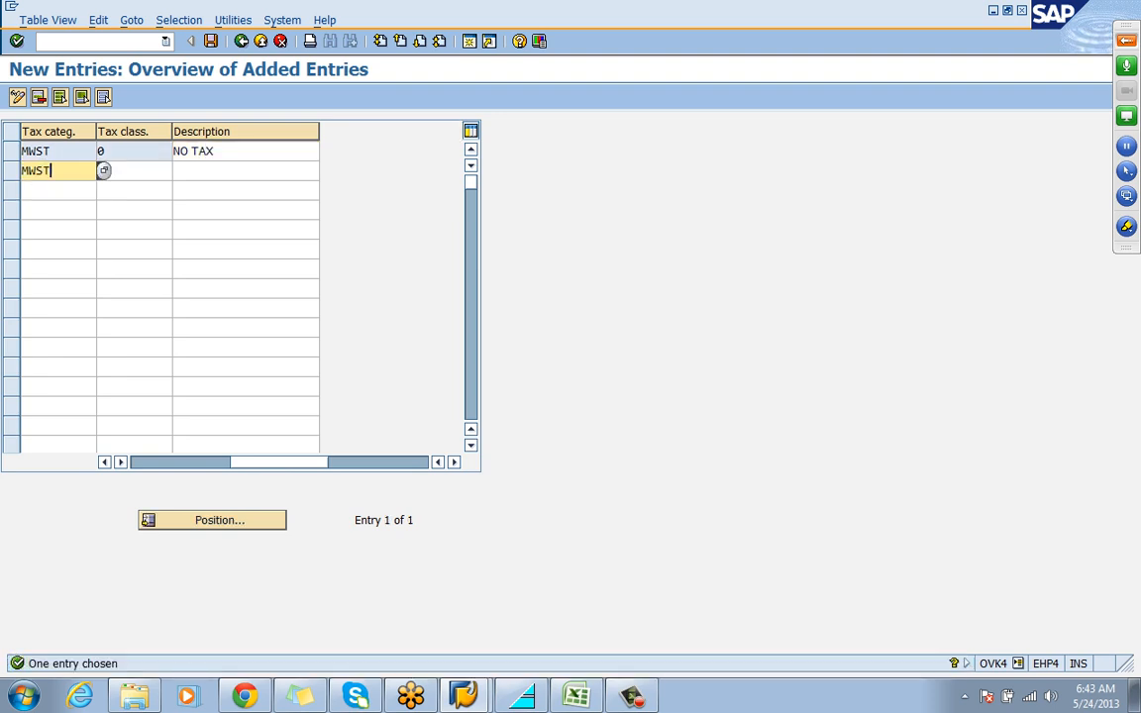
pyautogui.press('Tab')
pyautogui.write('1')
pyautogui.press('Tab')
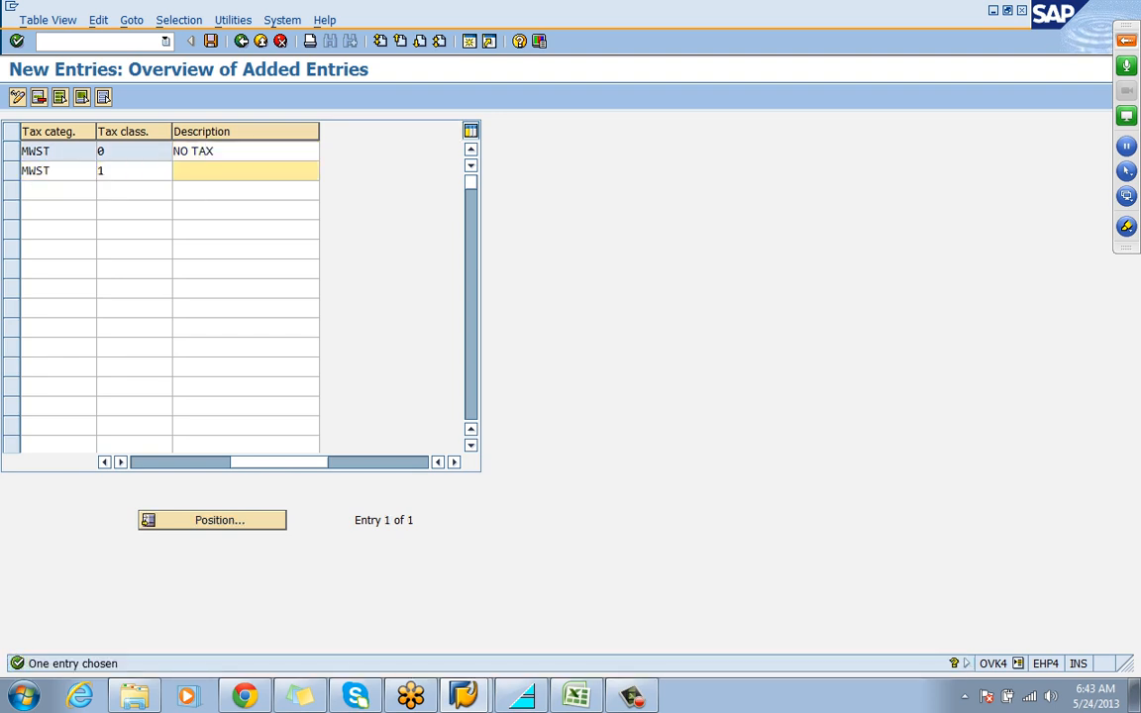
pyautogui.write('FULL TAX')
pyautogui.press('Return')
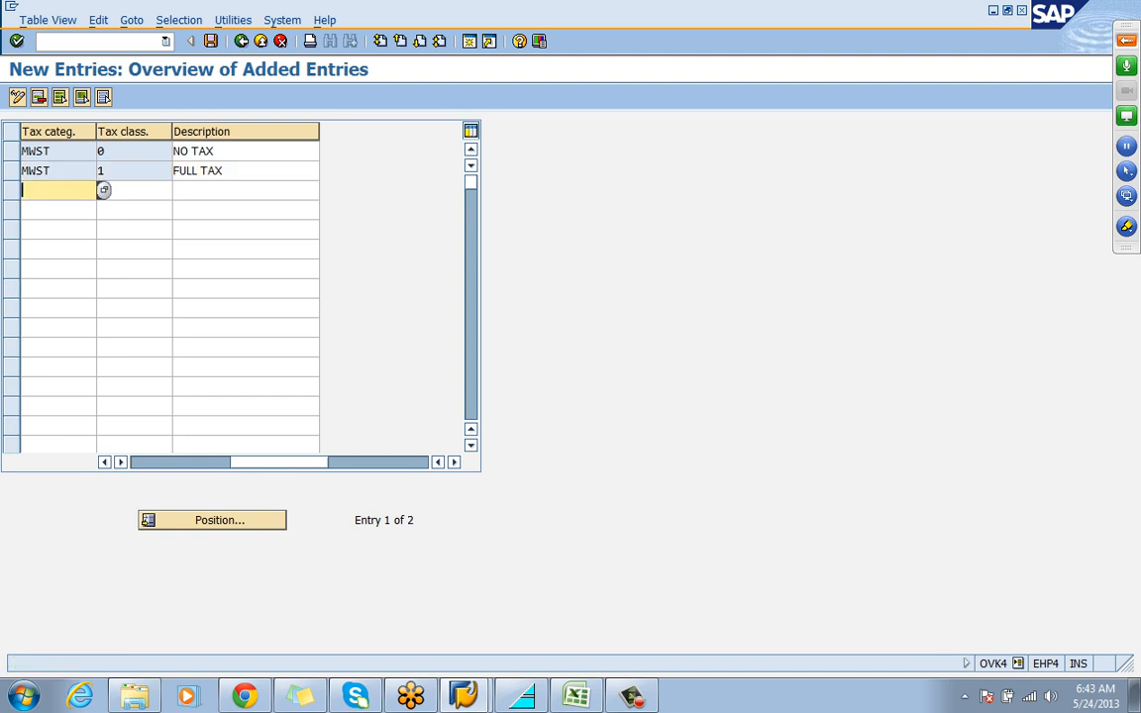
# Add a third MWST material tax entry with classification 2, description HALF TAX, and save the entries under the tata motors customizing request
pyautogui.write('MWST')
pyautogui.click(104, 189)
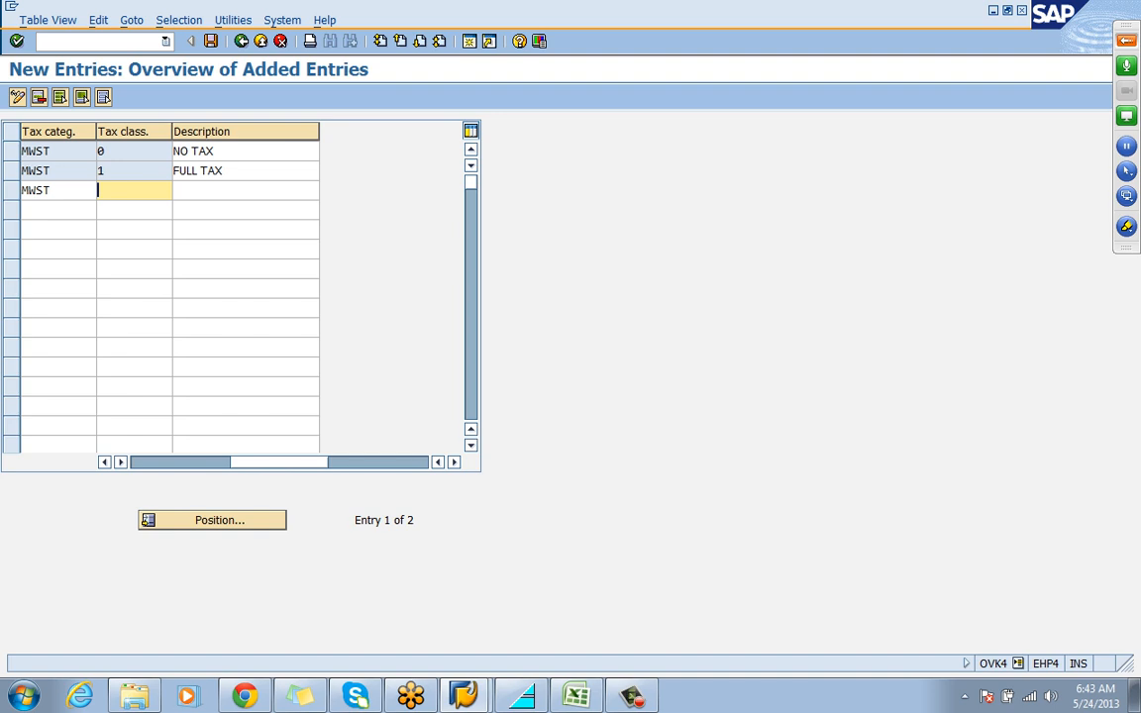
pyautogui.write('2')
pyautogui.press('Tab')
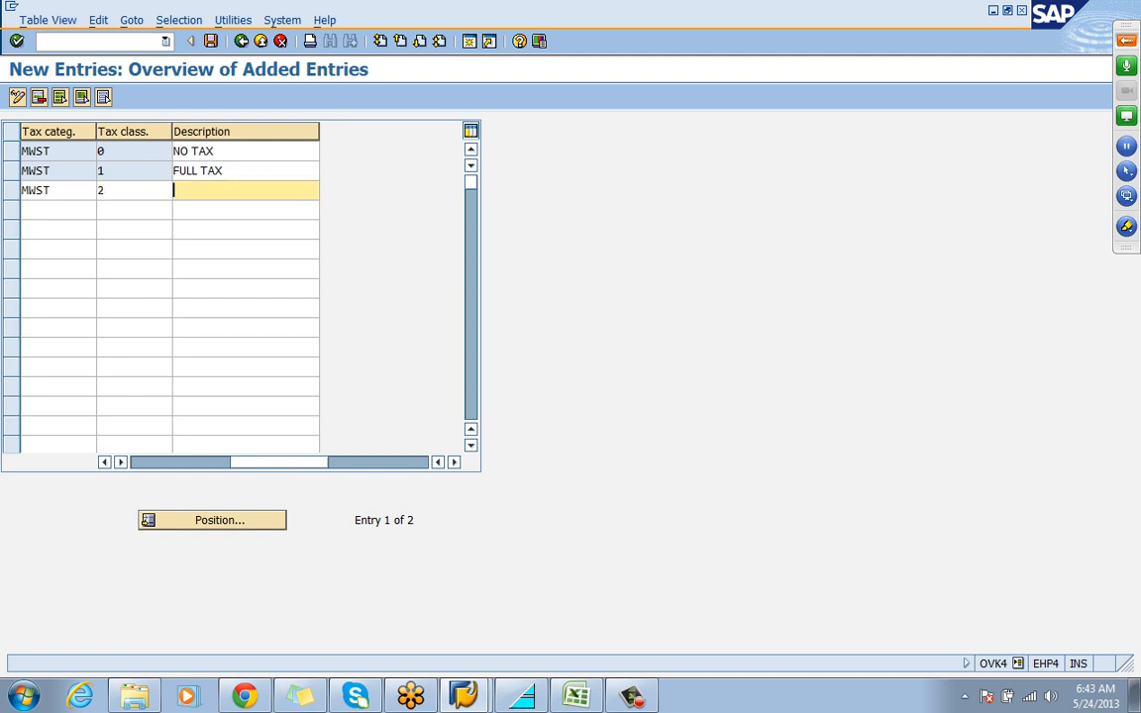
pyautogui.write('HALF TAA')
pyautogui.press('BackSpace')
pyautogui.write('X')
pyautogui.press('Return')
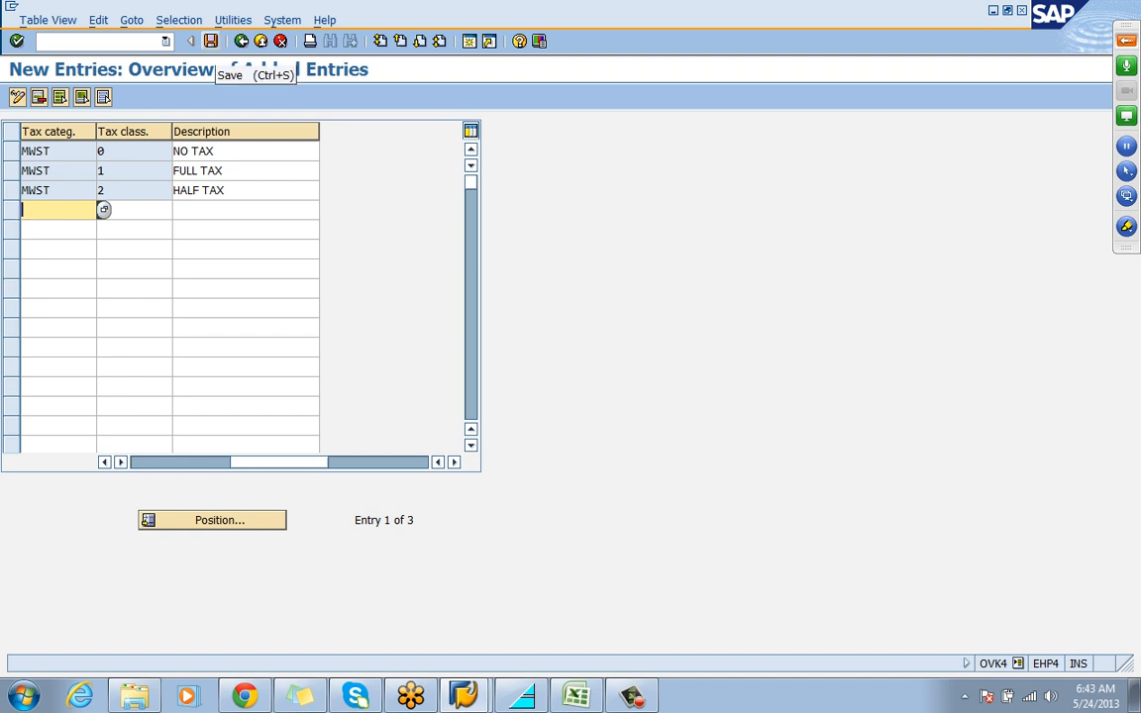
pyautogui.click(210, 41)
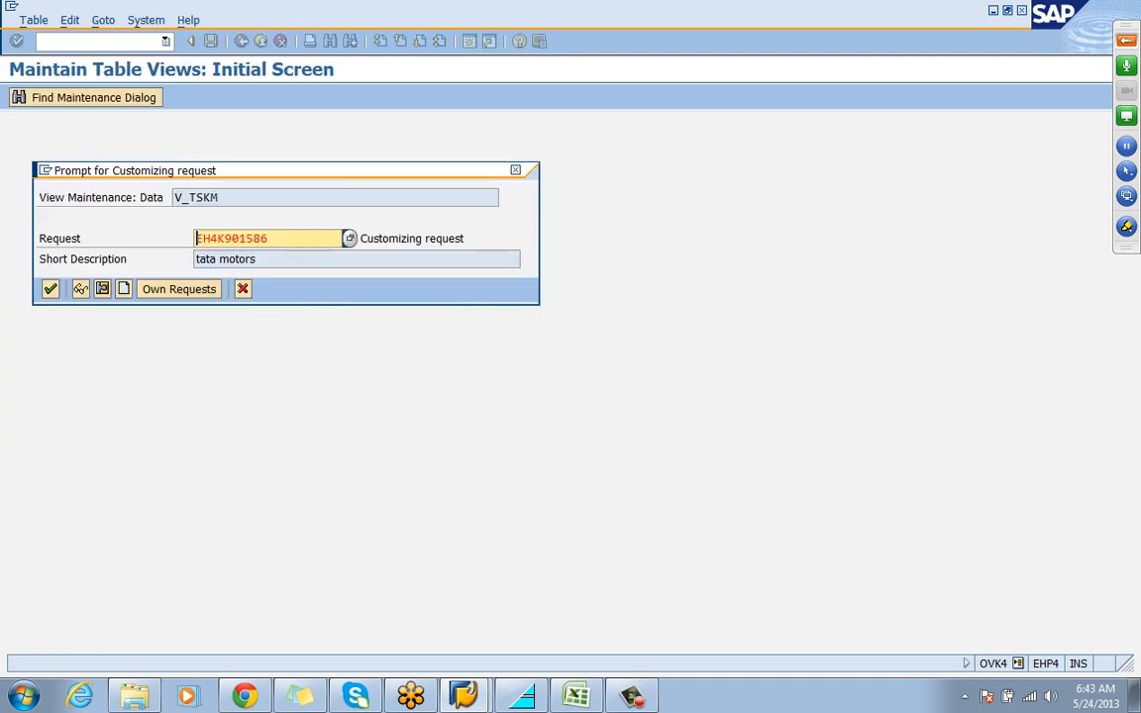
pyautogui.click(50, 290)
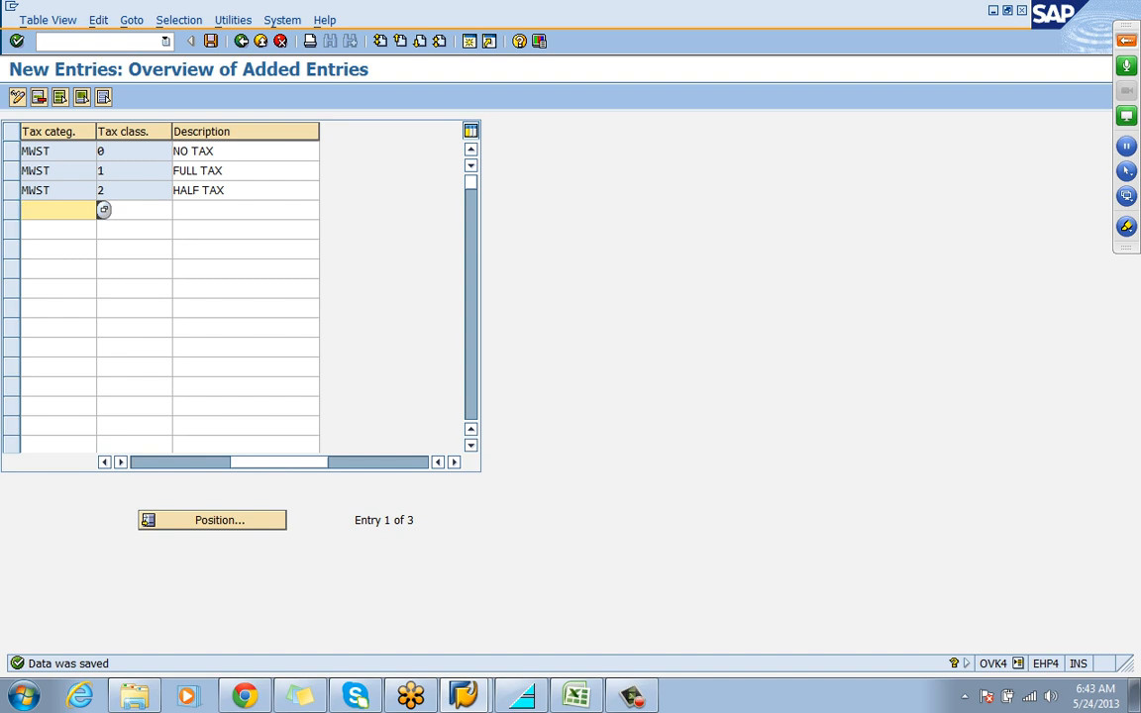
# Start transaction XD02 in a new session and open the rk enterprise customer for sales area REL1, RW, R2
pyautogui.click(90, 42)
pyautogui.write('/NXD0')
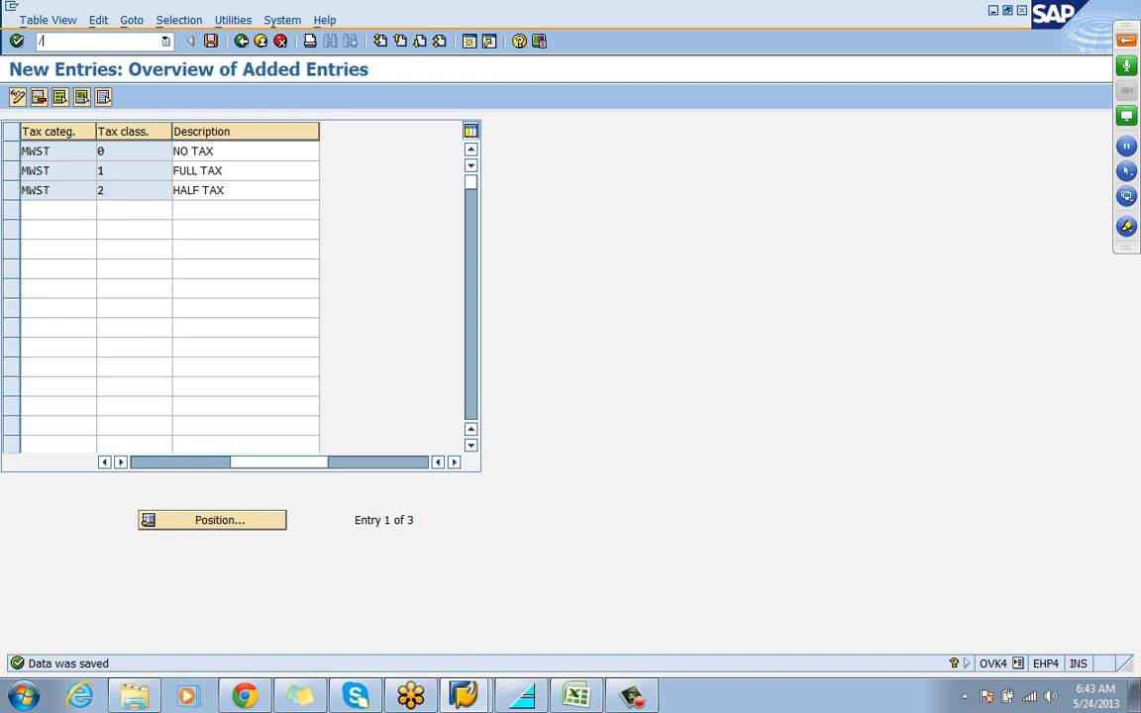
pyautogui.press('BackSpace')
pyautogui.press('BackSpace')
pyautogui.press('BackSpace')
pyautogui.press('BackSpace')
pyautogui.write('OXD02')
pyautogui.press('Return')
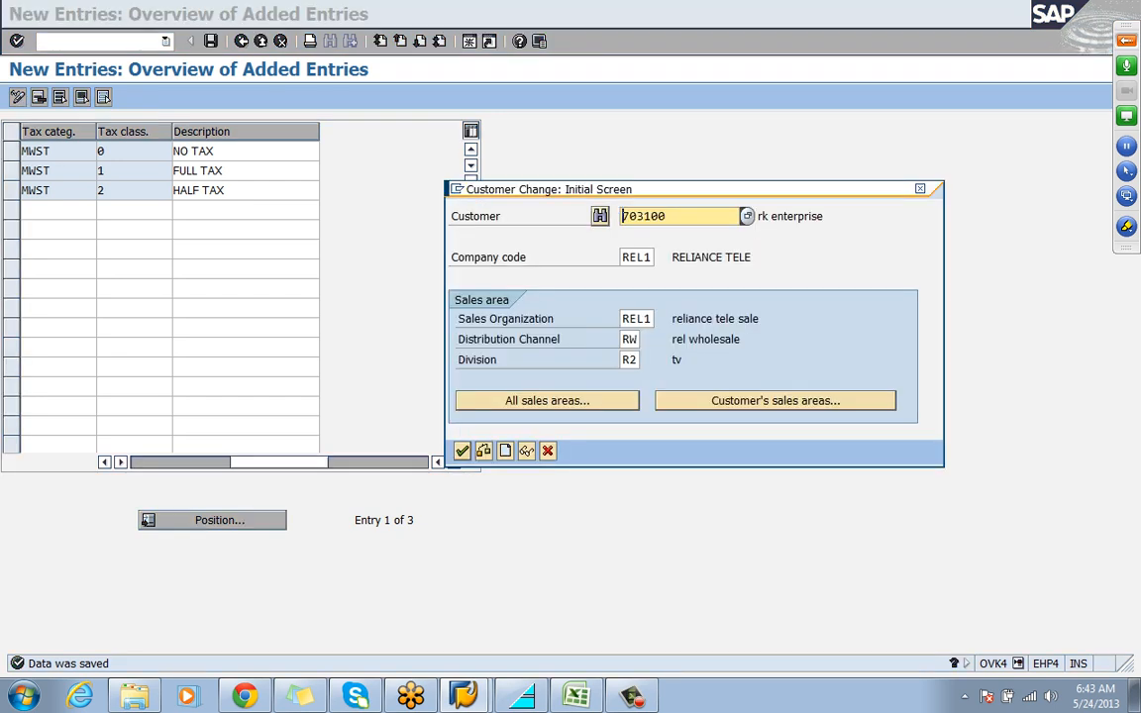
pyautogui.press('Return')
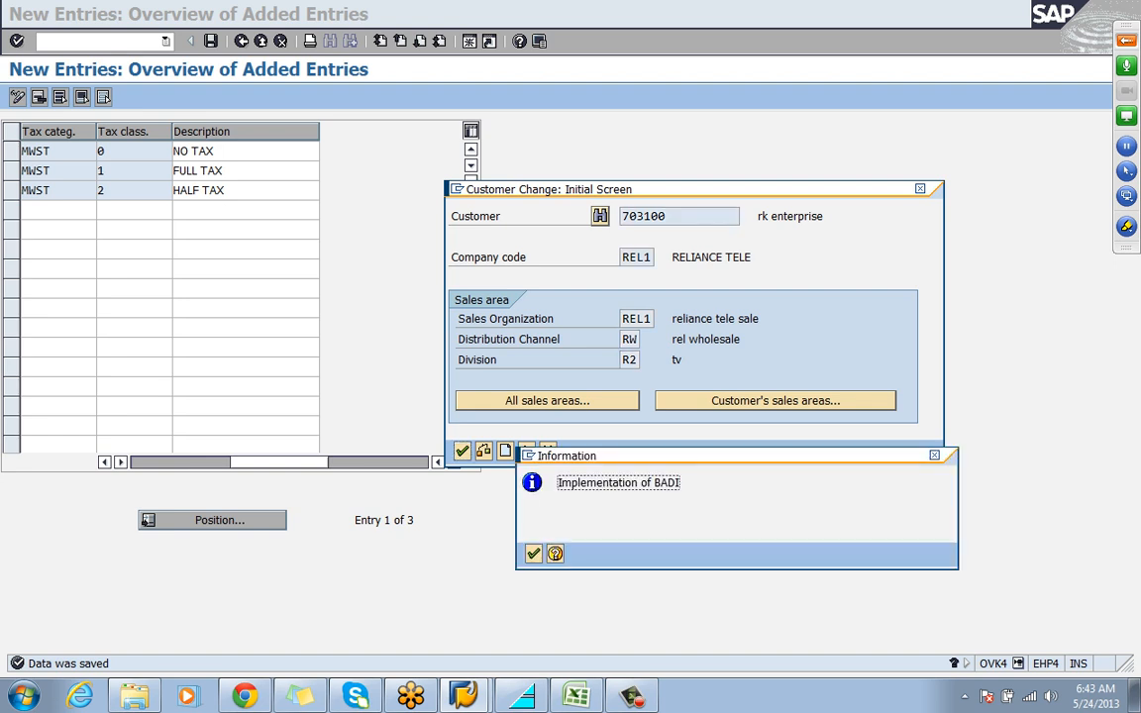
pyautogui.press('Return')
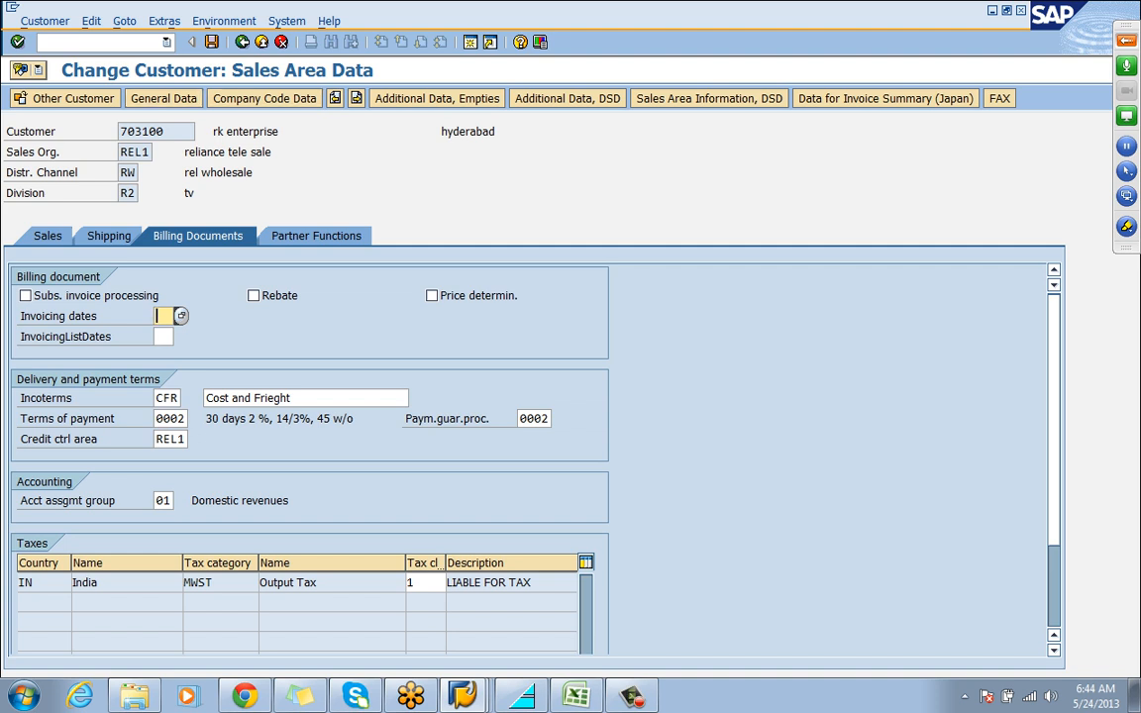
# Examine the country, tax category, tax classification and description of the India tax row in the customer's billing data
pyautogui.click(33, 583)
pyautogui.click(213, 582)
pyautogui.click(416, 583)
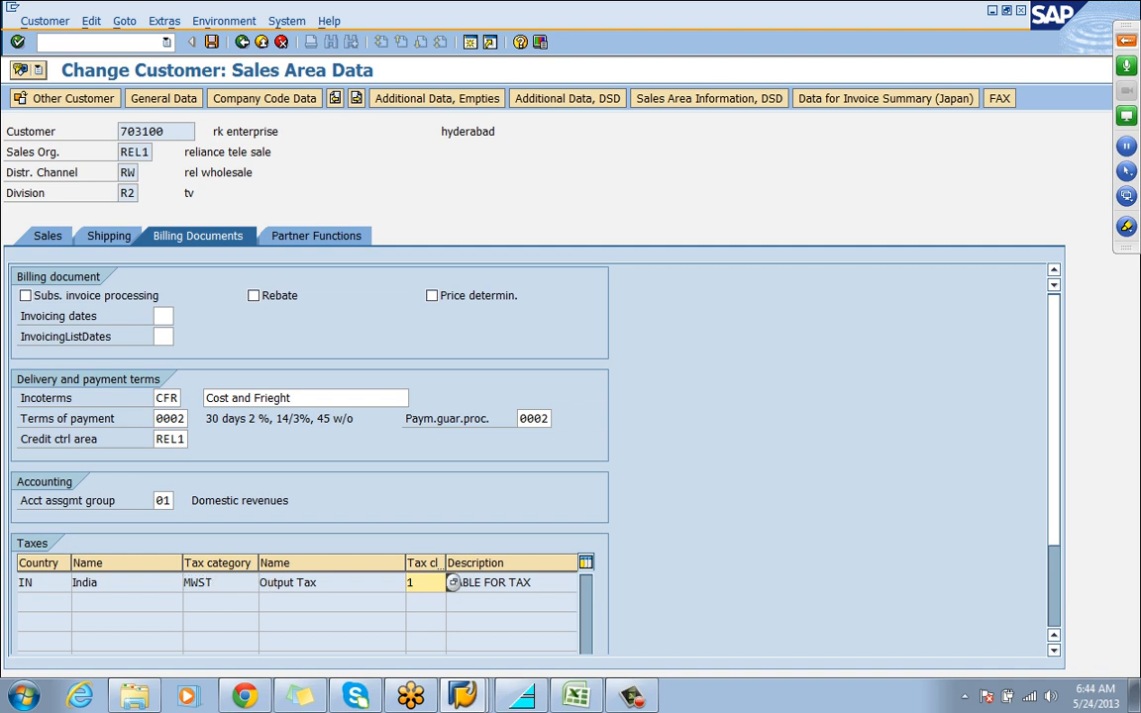
pyautogui.click(530, 582)
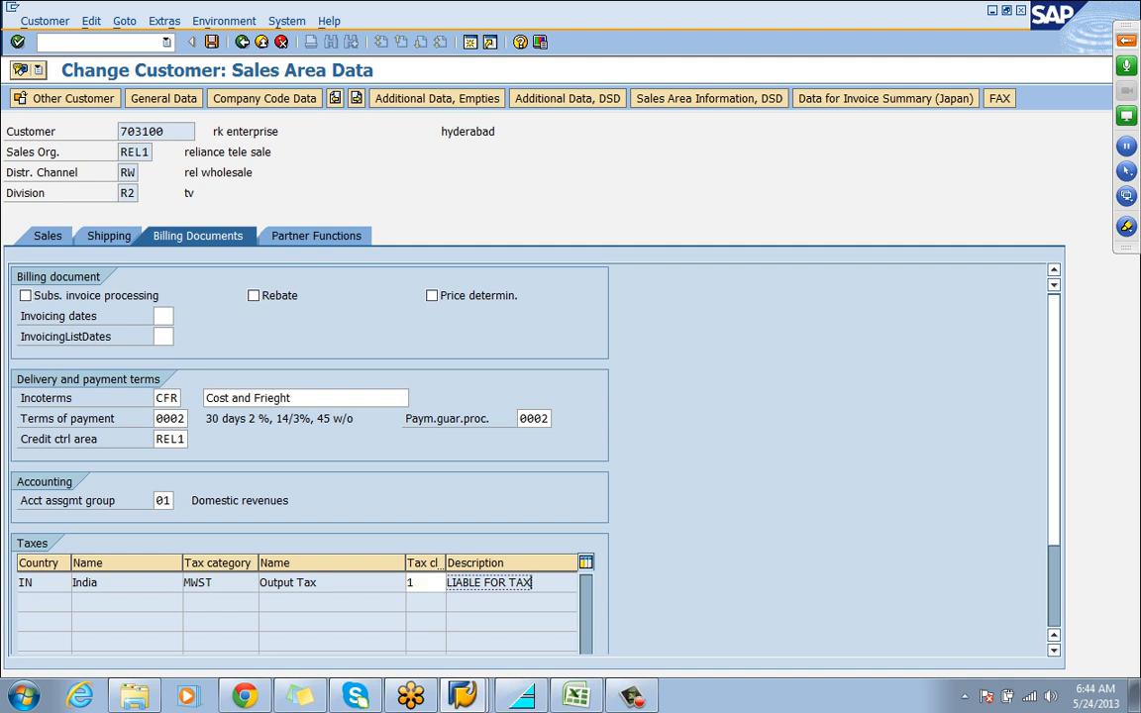
# Save the customer record and leave the customer change transaction
pyautogui.click(211, 41)
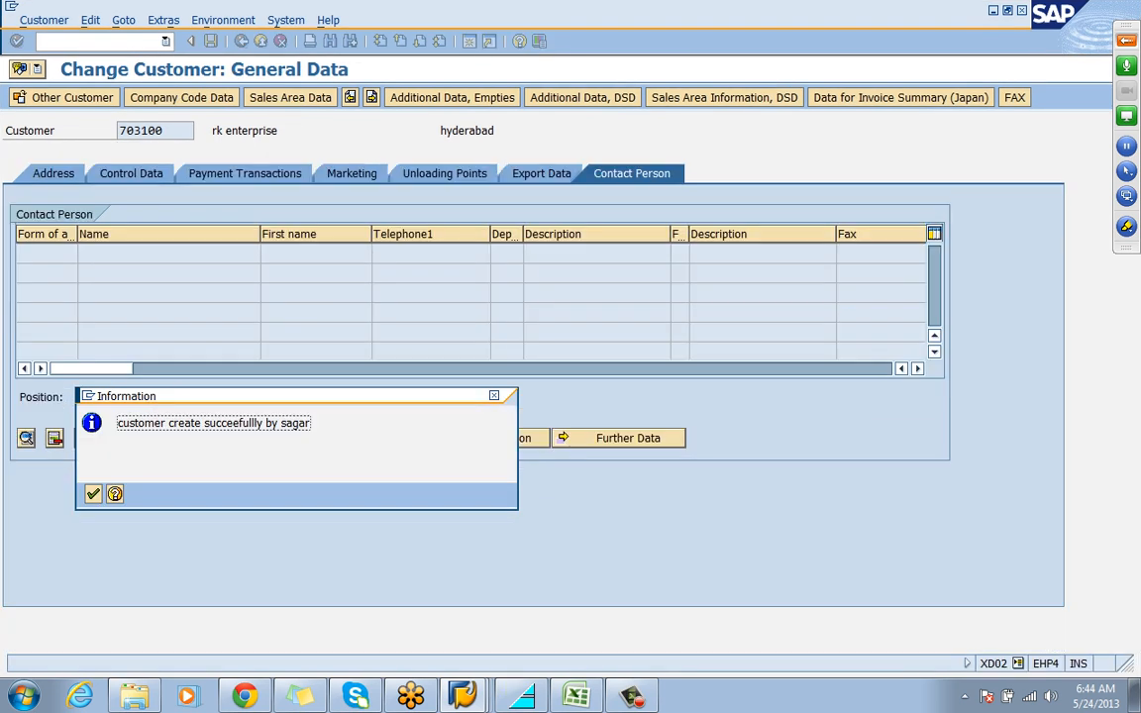
pyautogui.click(93, 494)
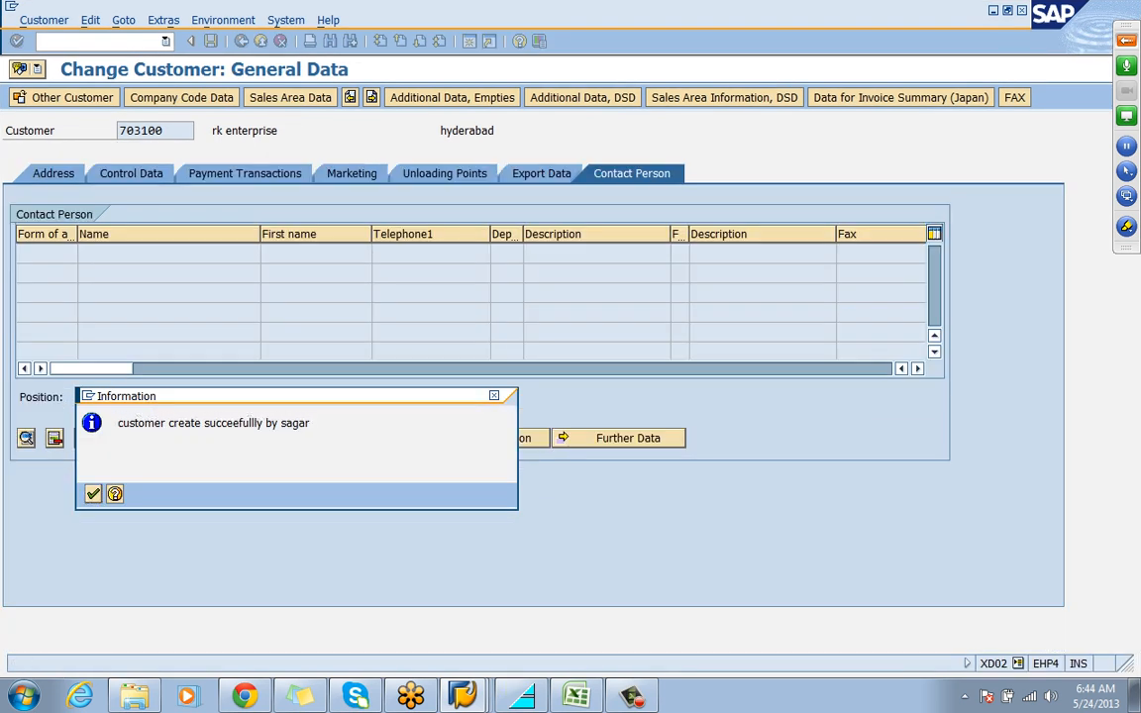
pyautogui.press('Return')
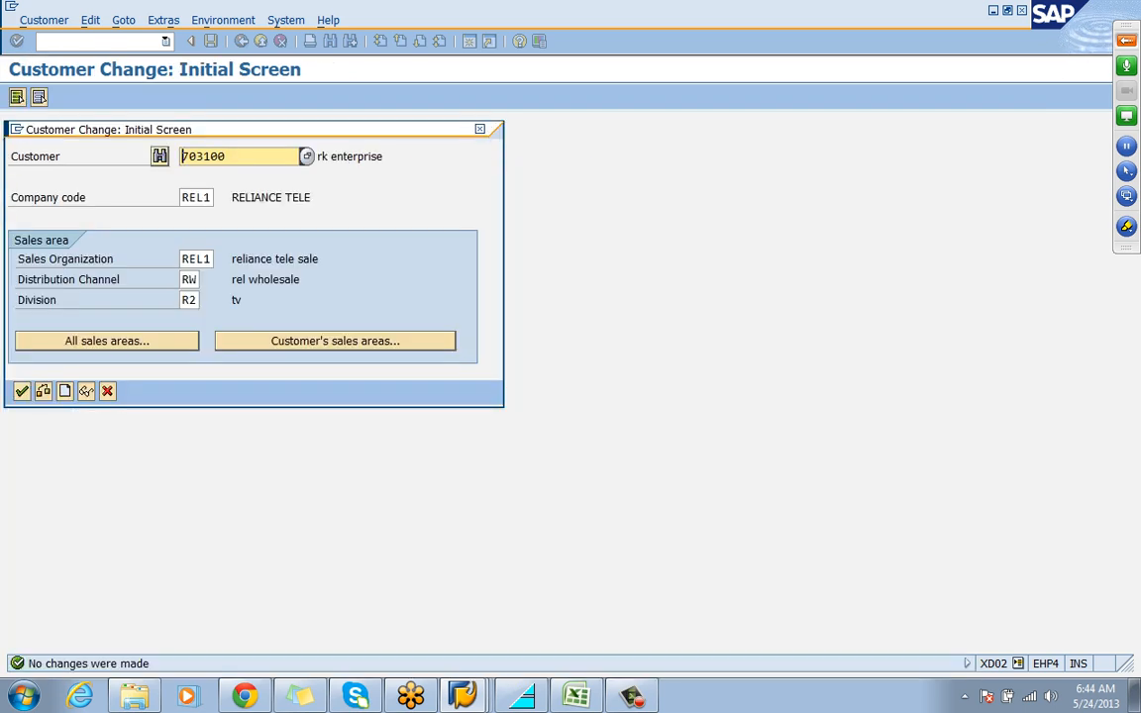
pyautogui.click(107, 391)
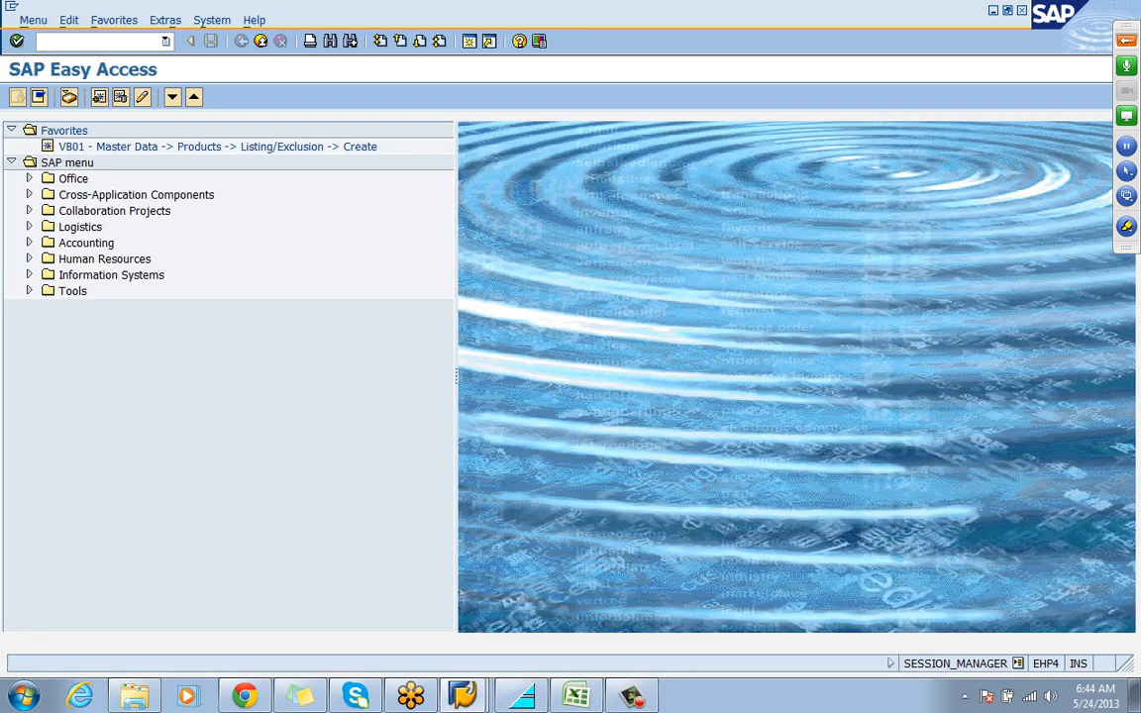
# Start transaction MM02 and proceed to the organizational levels for material MONITOR
pyautogui.write('/NMM02')
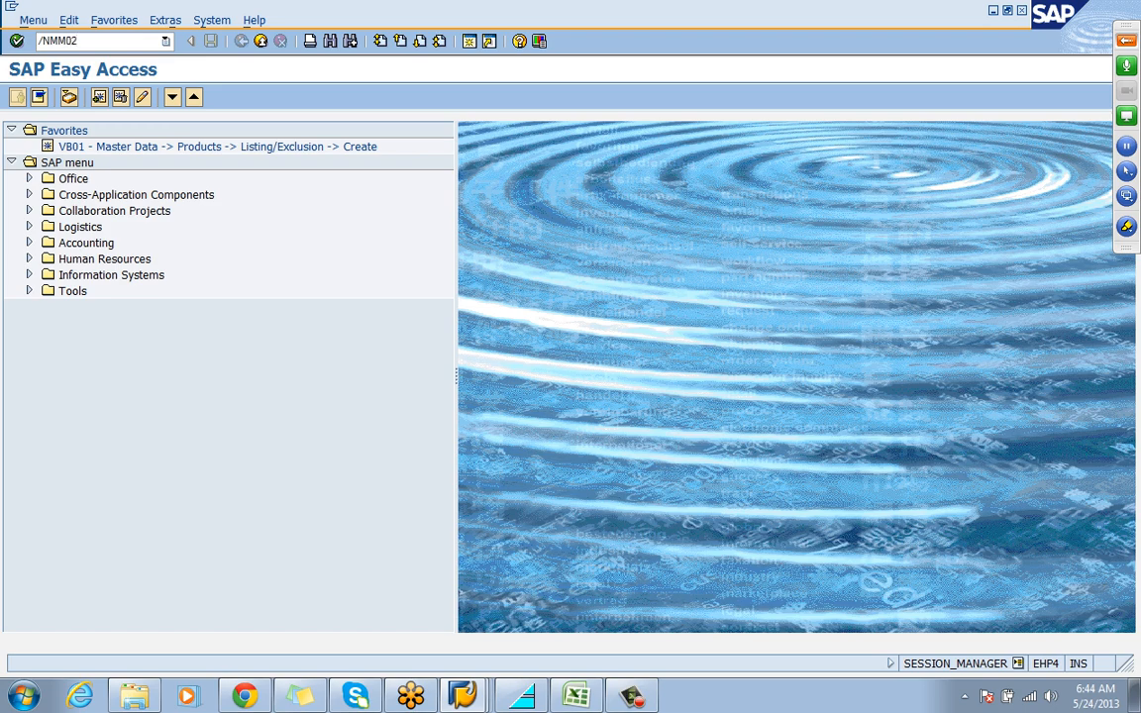
pyautogui.press('Return')
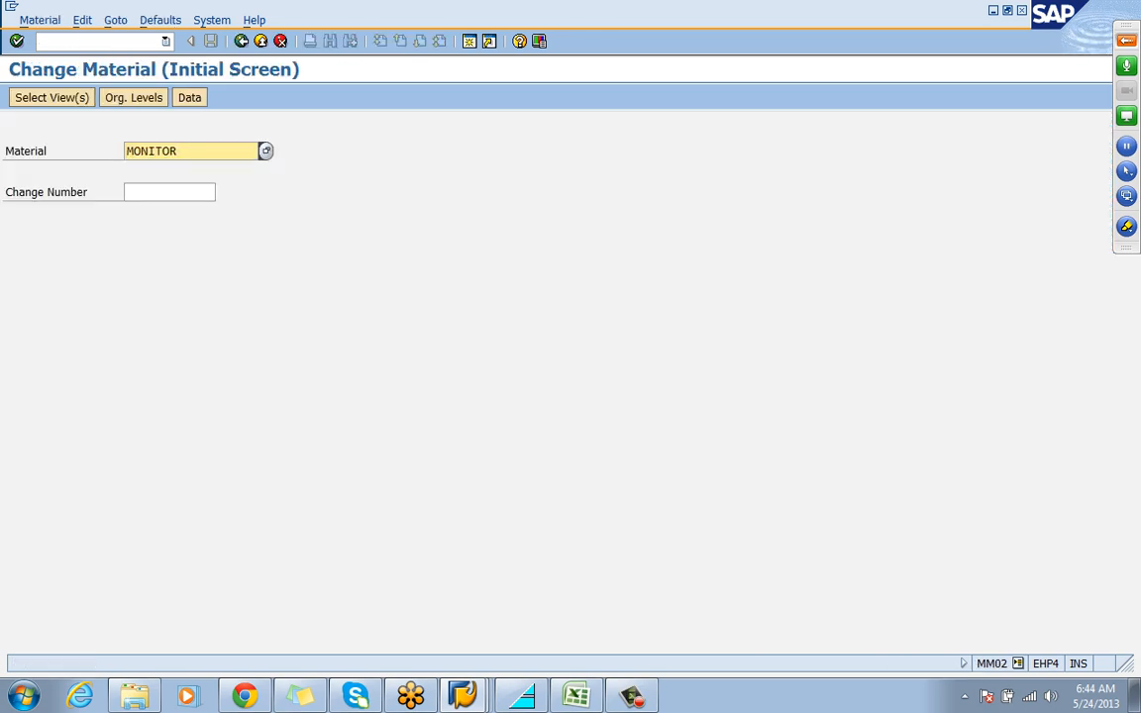
pyautogui.press('Return')
pyautogui.press('Return')
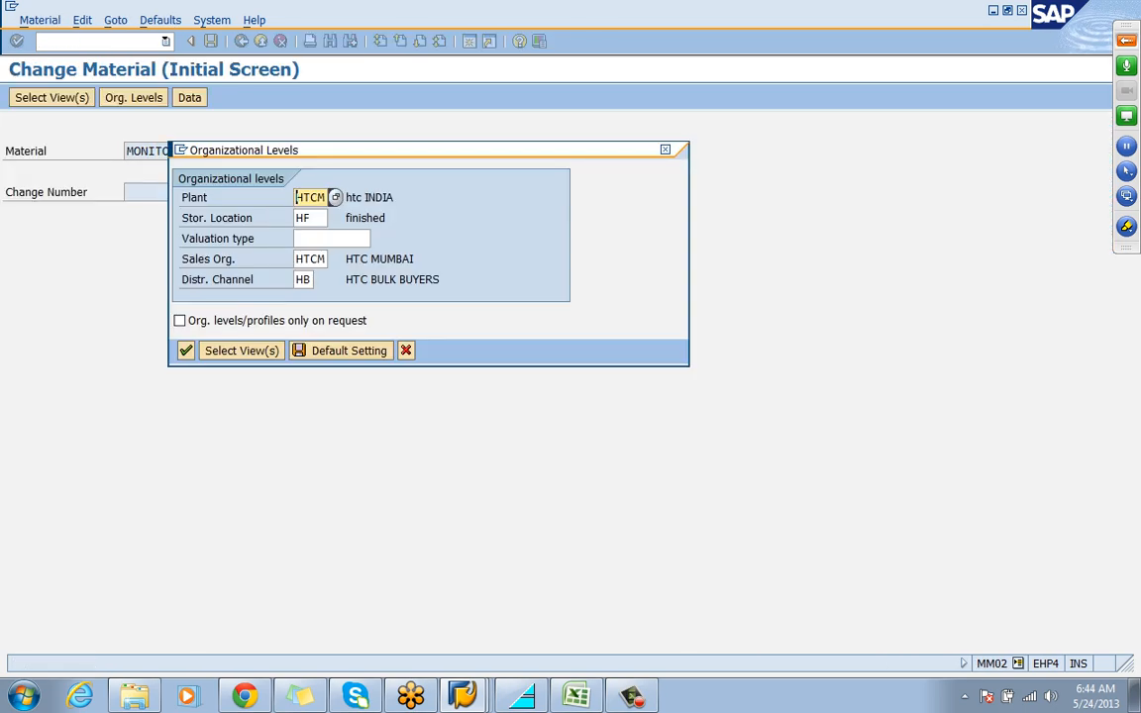
# Open the material for plant REL1, storage location R001, sales organization REL1 and distribution channel RW
pyautogui.press('Delete')
pyautogui.press('Delete')
pyautogui.press('Delete')
pyautogui.press('BackSpace')
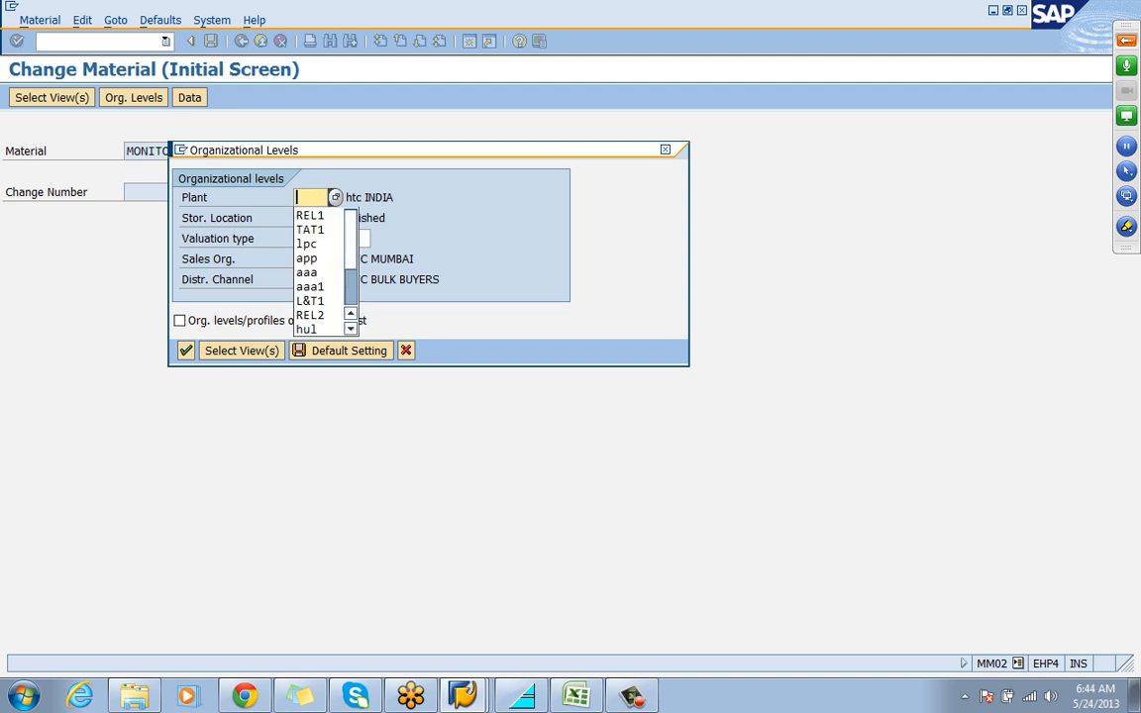
pyautogui.press('Down')
pyautogui.press('Return')
pyautogui.press('Tab')
pyautogui.press('Down')
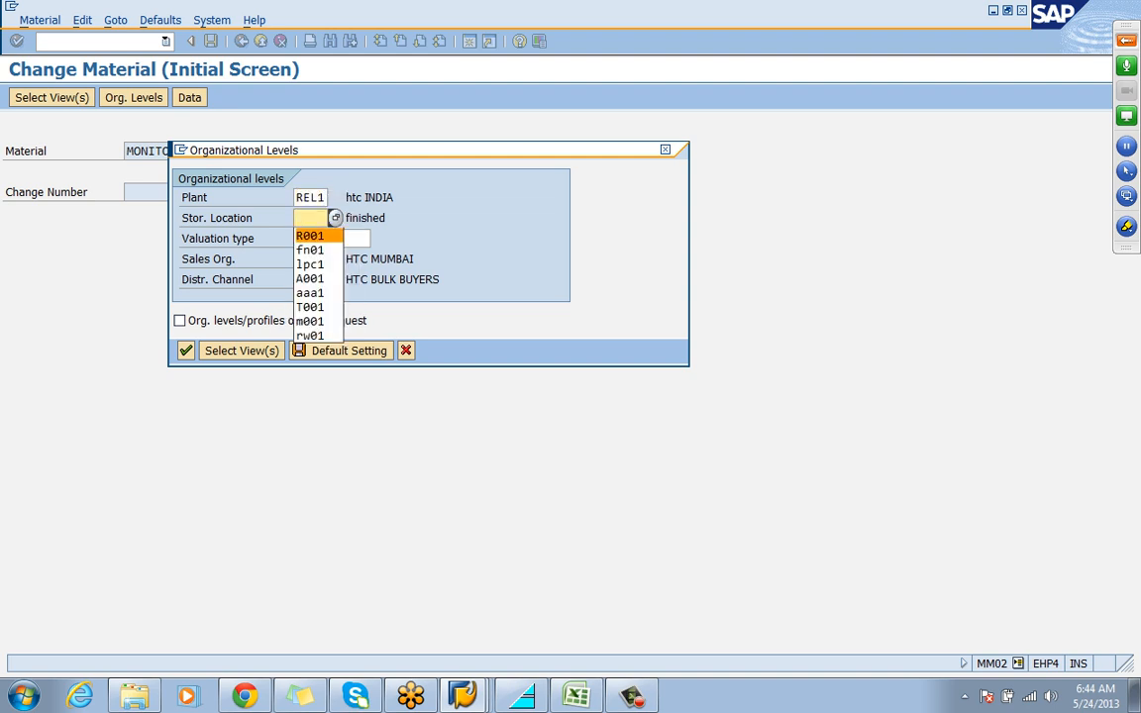
pyautogui.press('Return')
pyautogui.press('Tab')
pyautogui.press('Tab')
pyautogui.press('Down')
pyautogui.press('Return')
pyautogui.press('Tab')
pyautogui.press('Down')
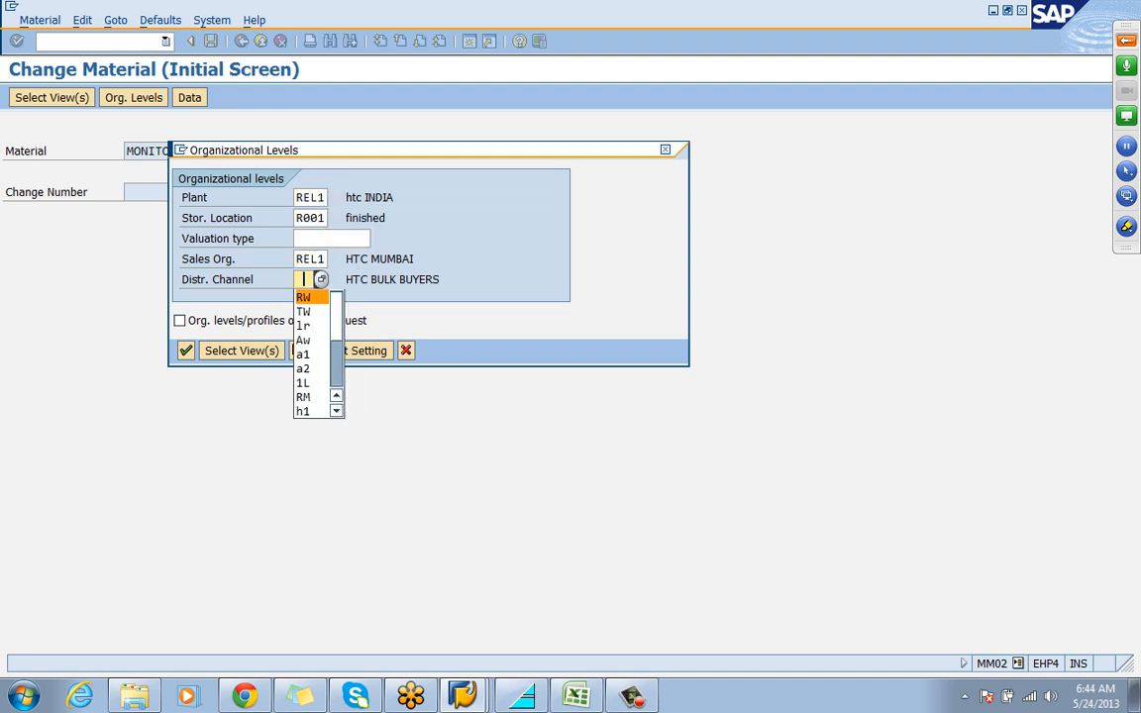
pyautogui.press('Return')
pyautogui.press('Return')
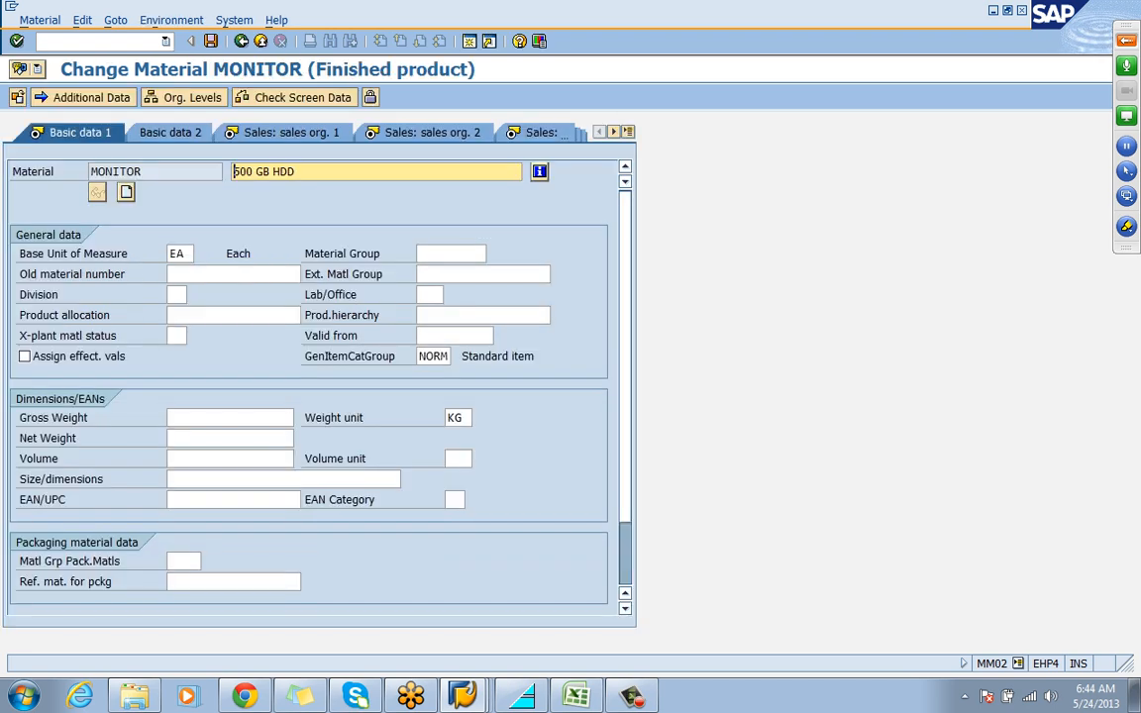
# Select tax classification 1 (FULL TAX) for India's MWST row in the Sales: sales org. 1 data and save the material
pyautogui.press('Return')
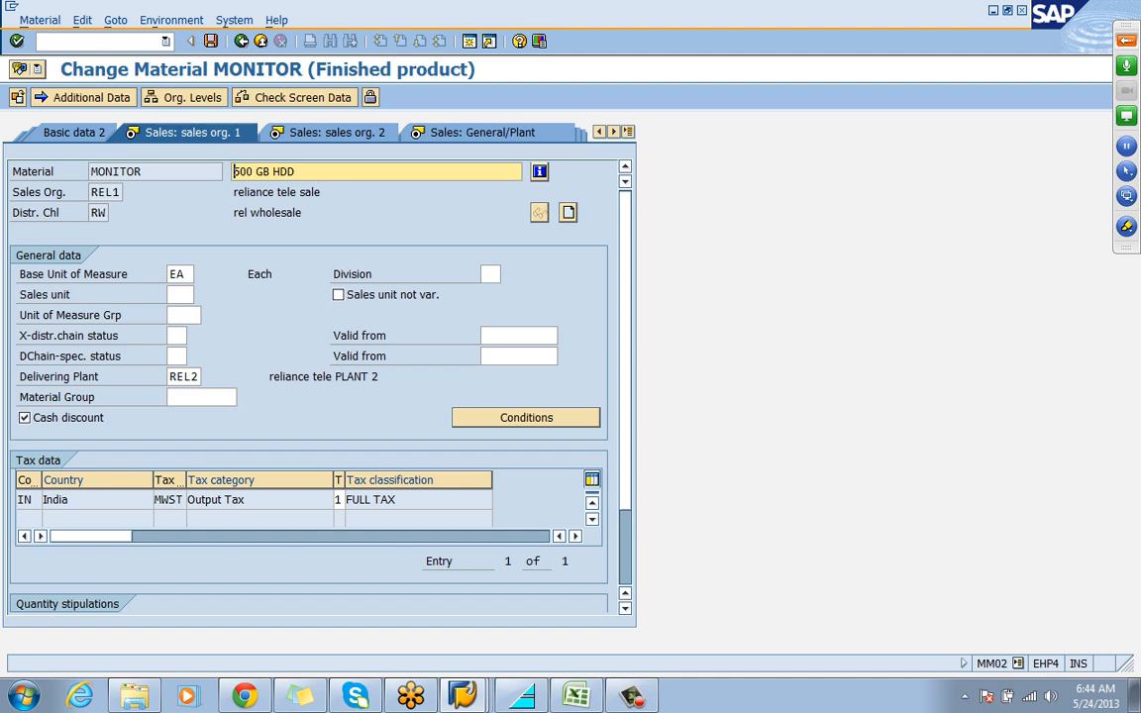
pyautogui.click(341, 499)
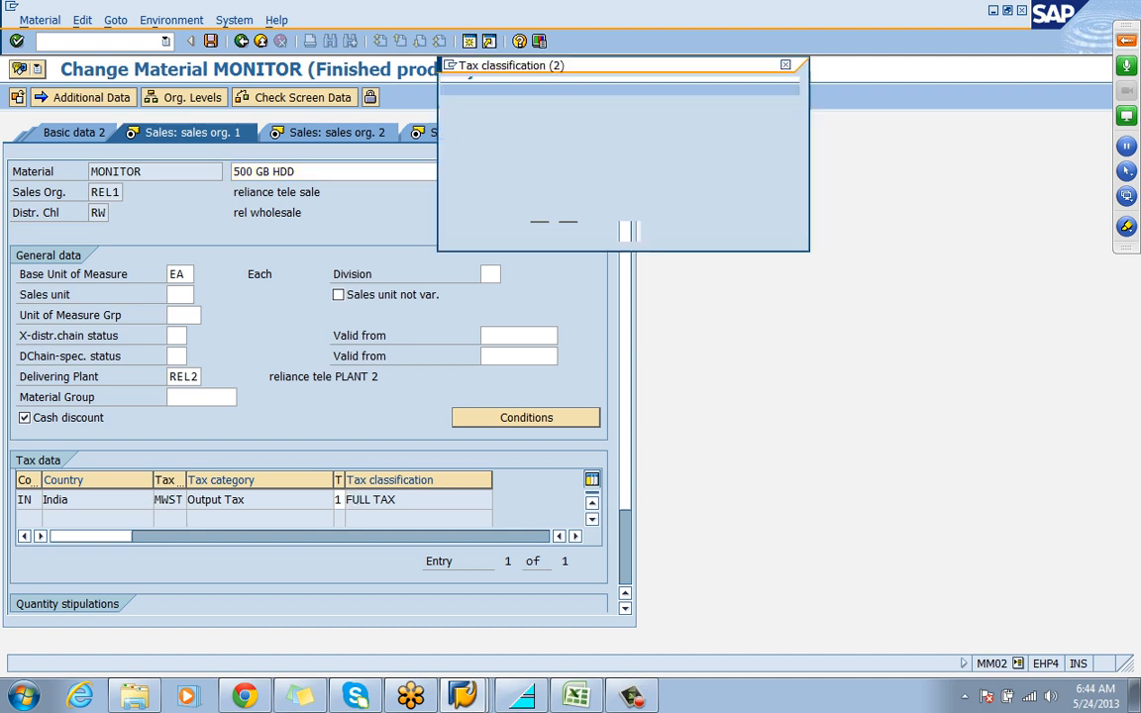
pyautogui.press('Down')
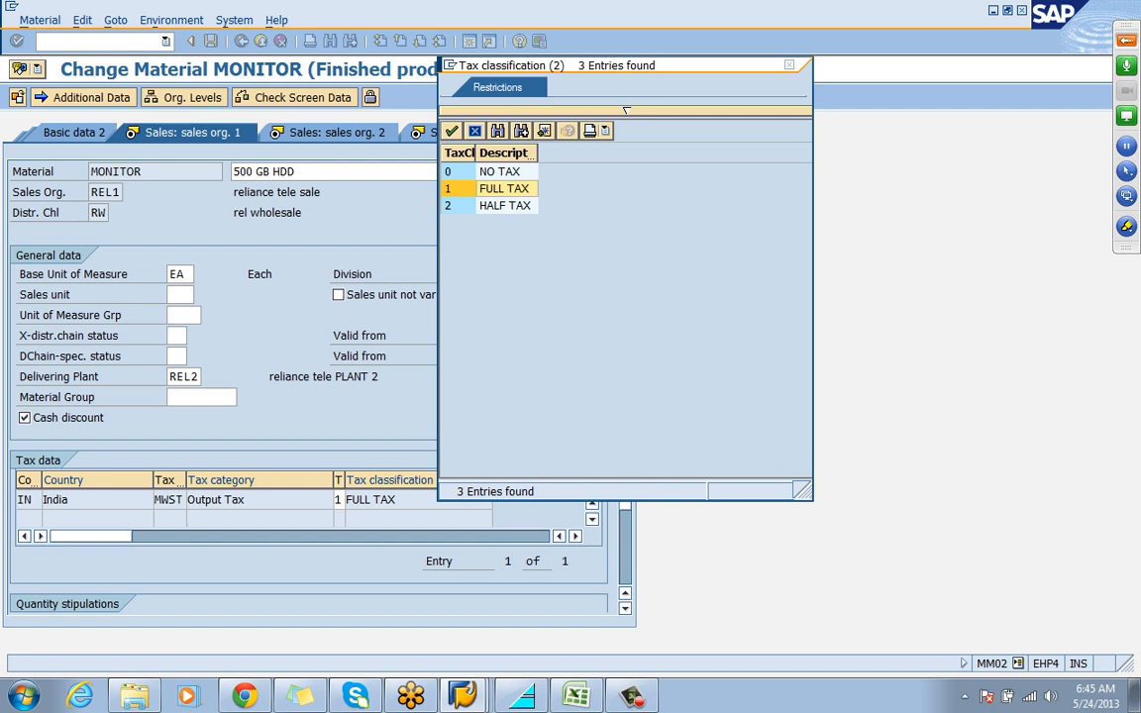
pyautogui.press('Return')
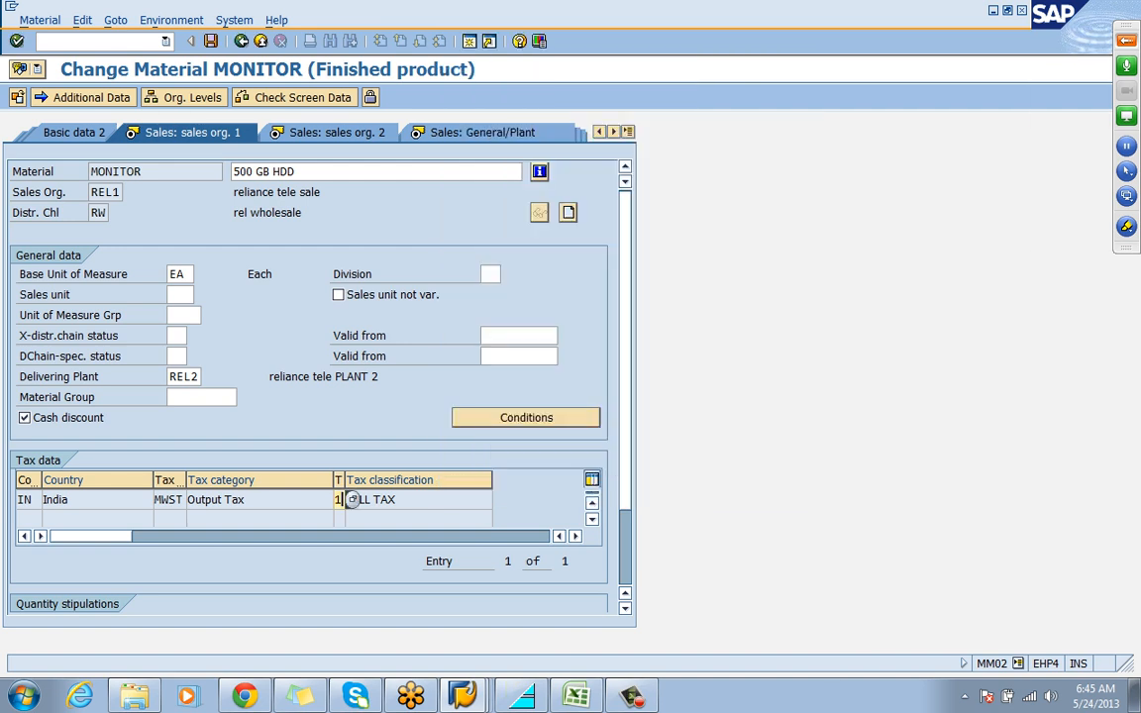
pyautogui.click(210, 41)
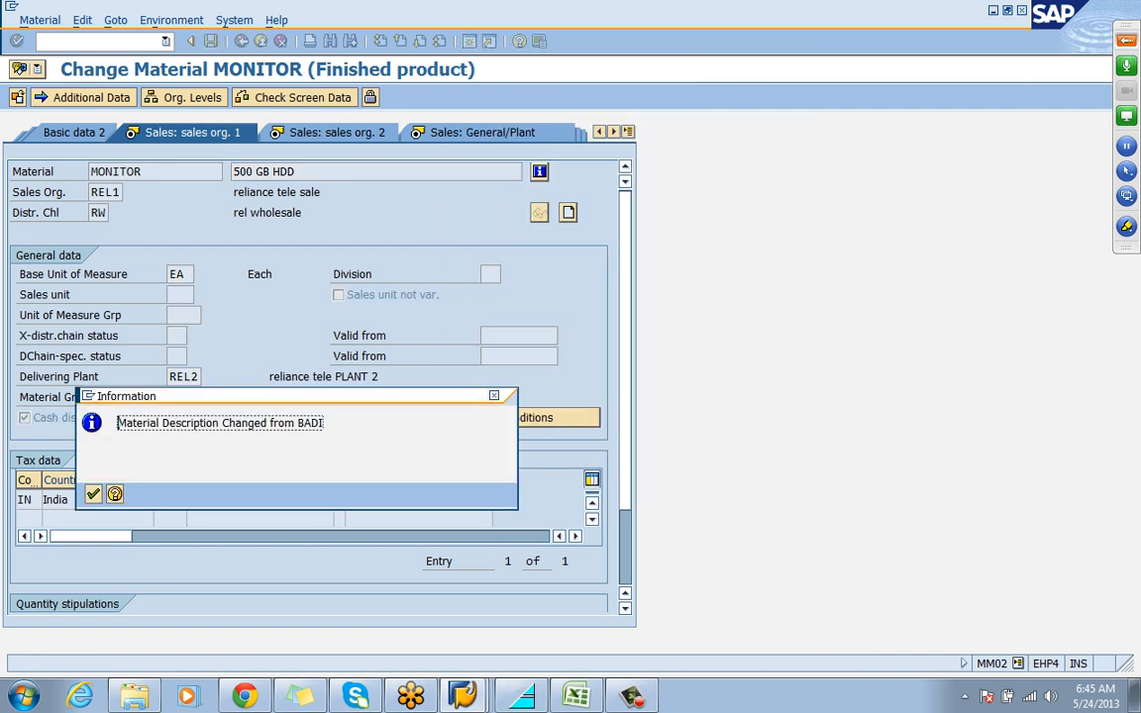
pyautogui.press('Return')
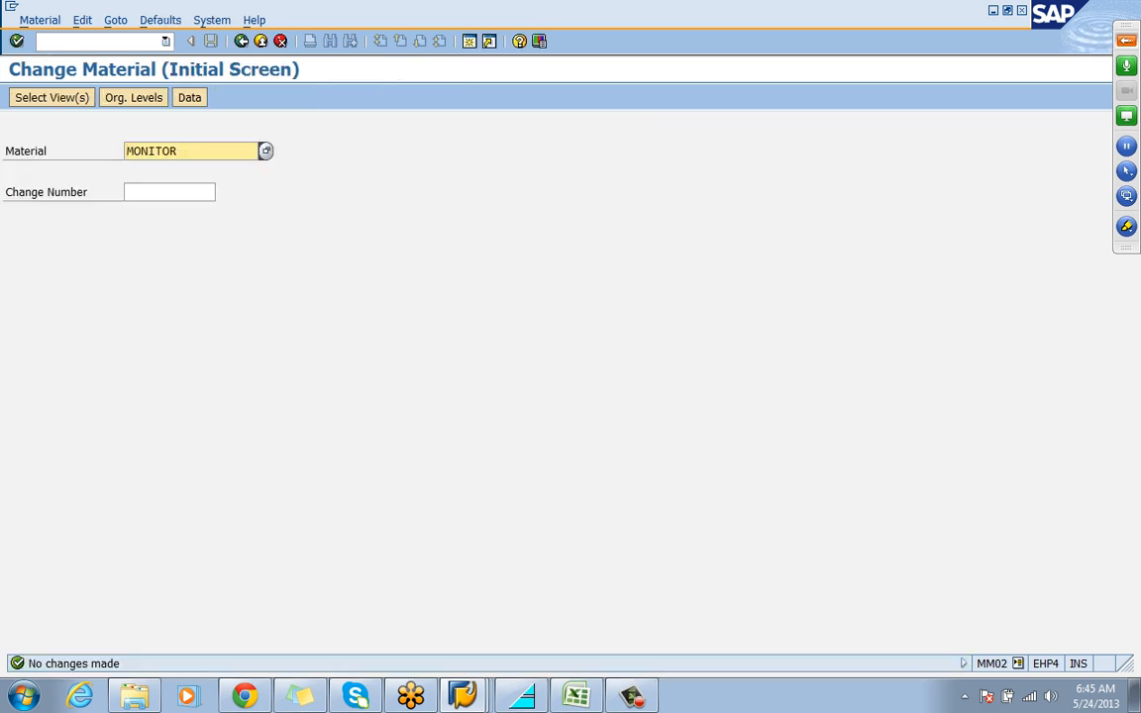
# Switch to the Excel notes and enter the heading COUNTRY in G15 with IN below it
pyautogui.hotkey('alt', 'Tab')
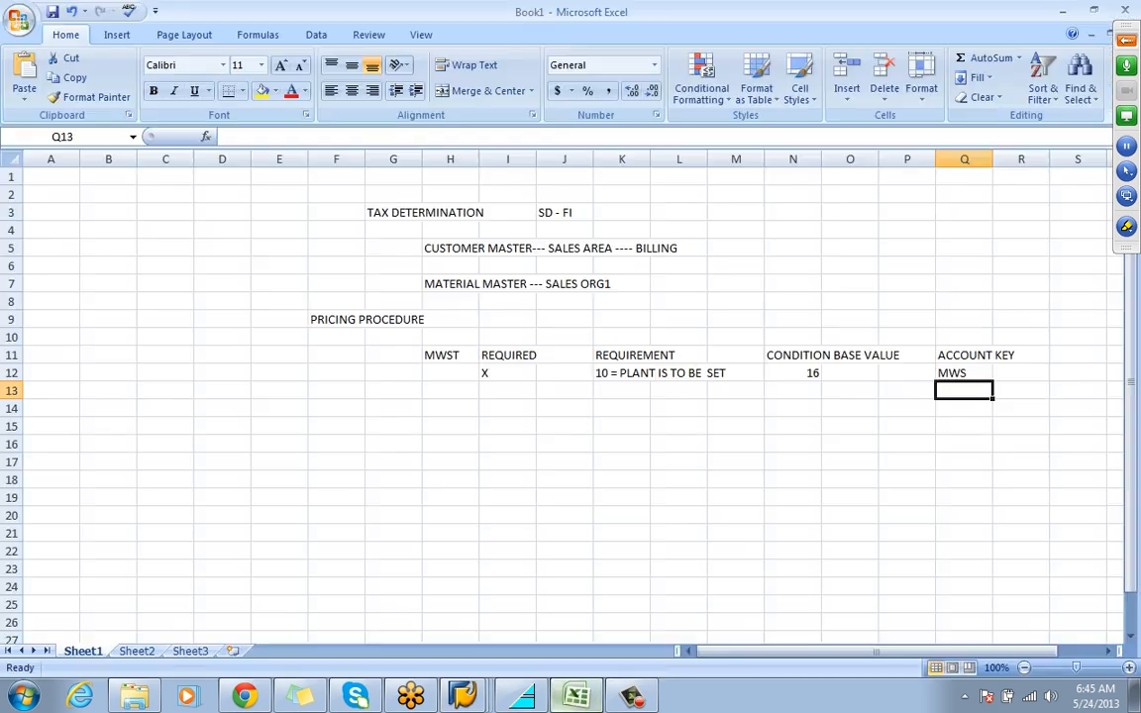
pyautogui.click(394, 426)
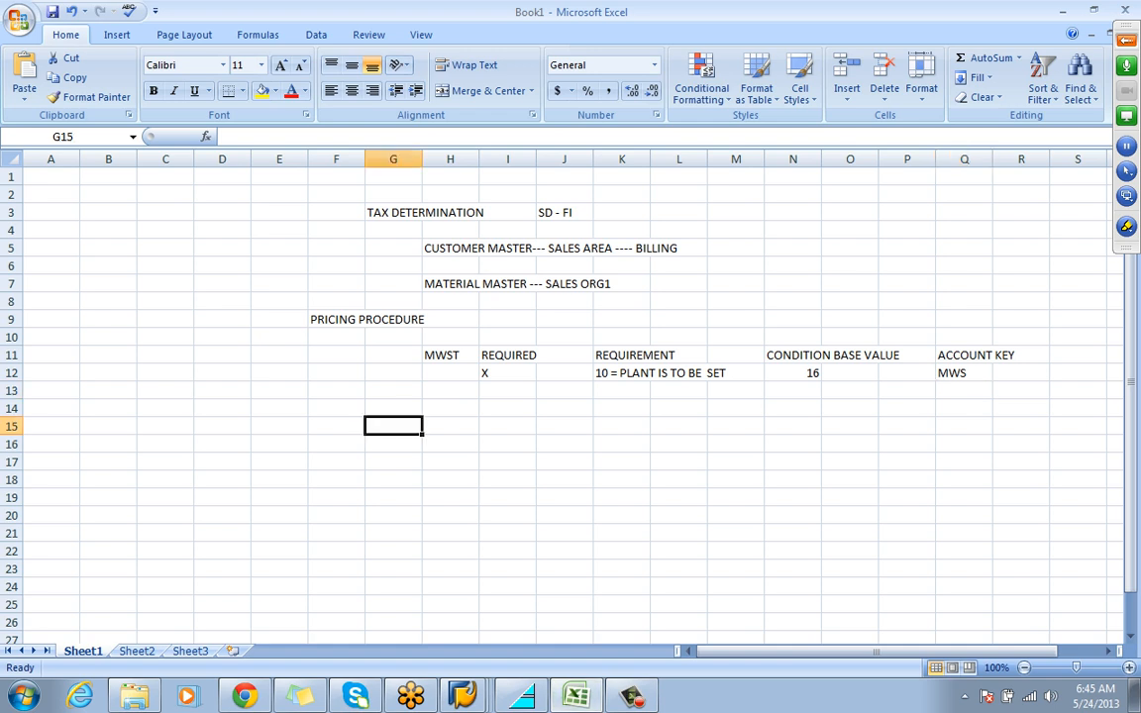
pyautogui.write('COUNTRY')
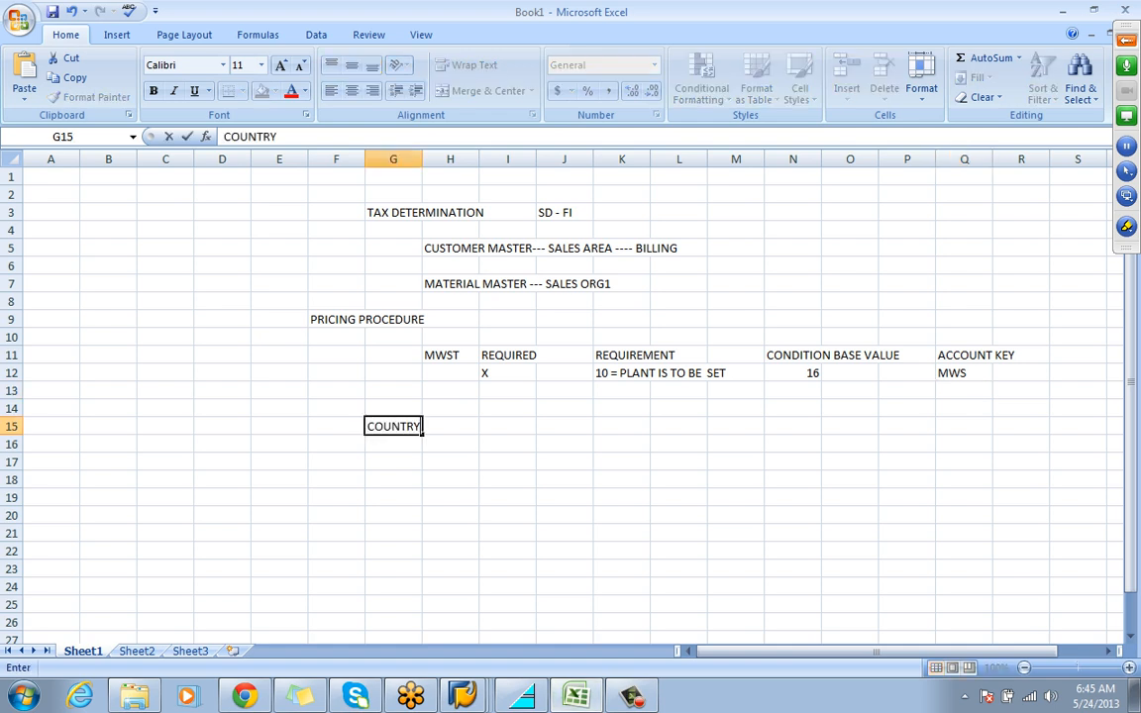
pyautogui.press('Return')
pyautogui.write('IN')
pyautogui.press('Tab')
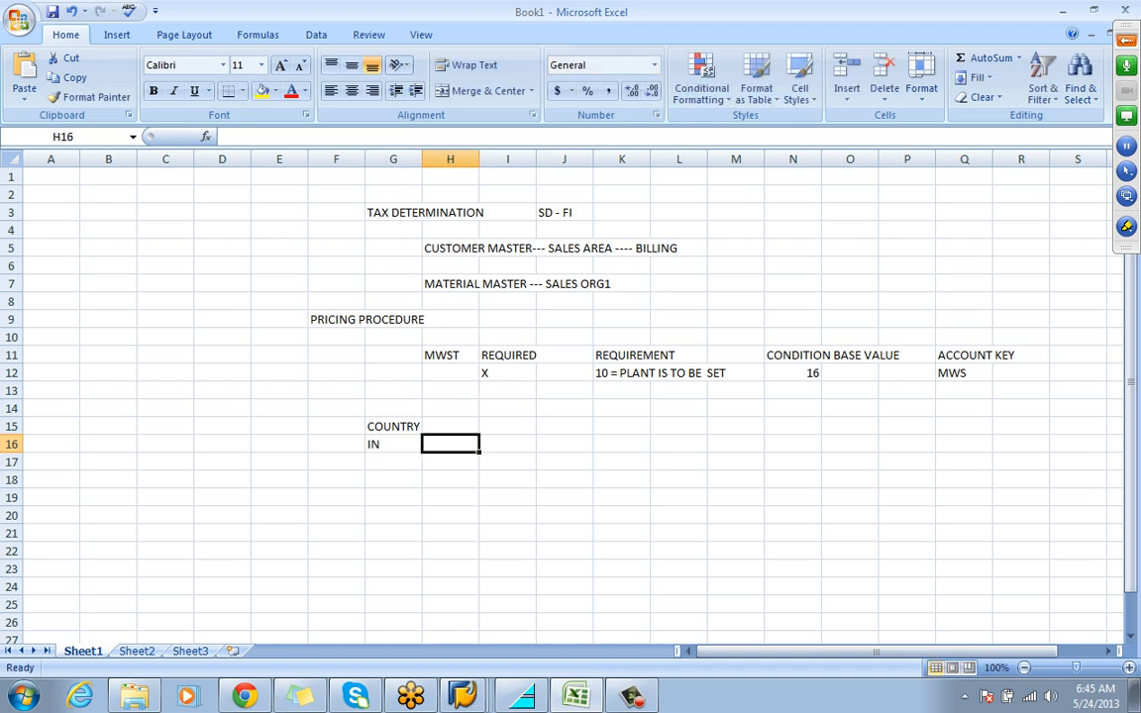
# Enter the heading TAX CAT in I15 and MWST in I16
pyautogui.click(507, 426)
pyautogui.write('TAX CAT')
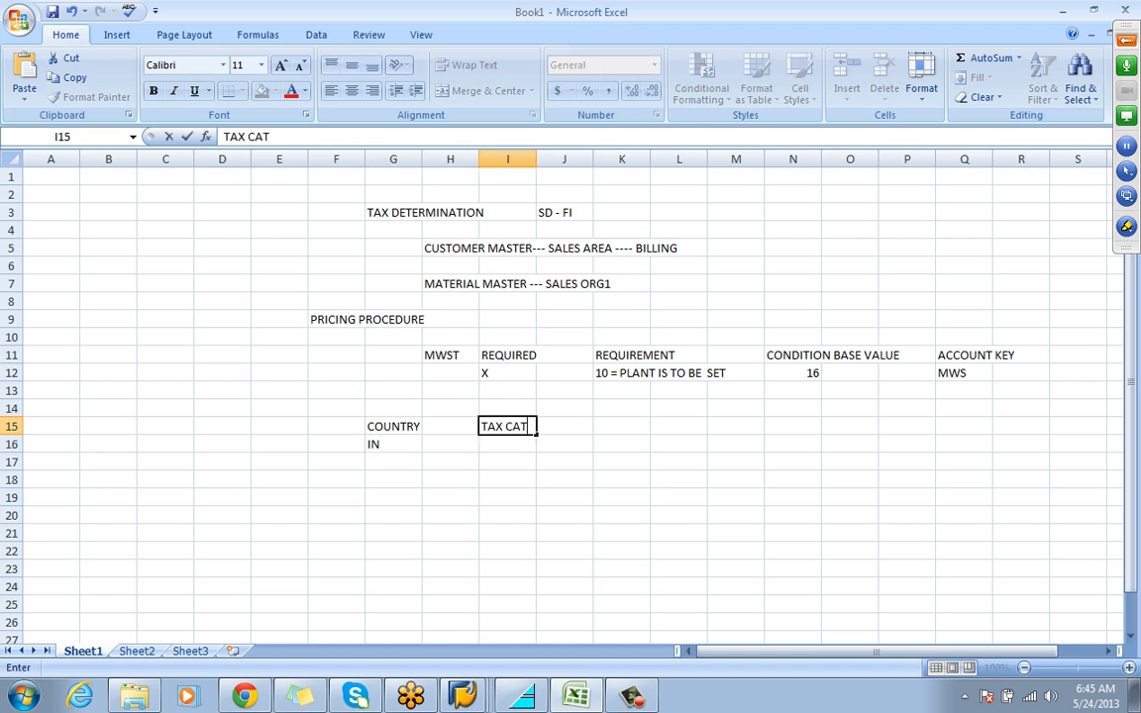
pyautogui.press('Return')
pyautogui.write('MWST')
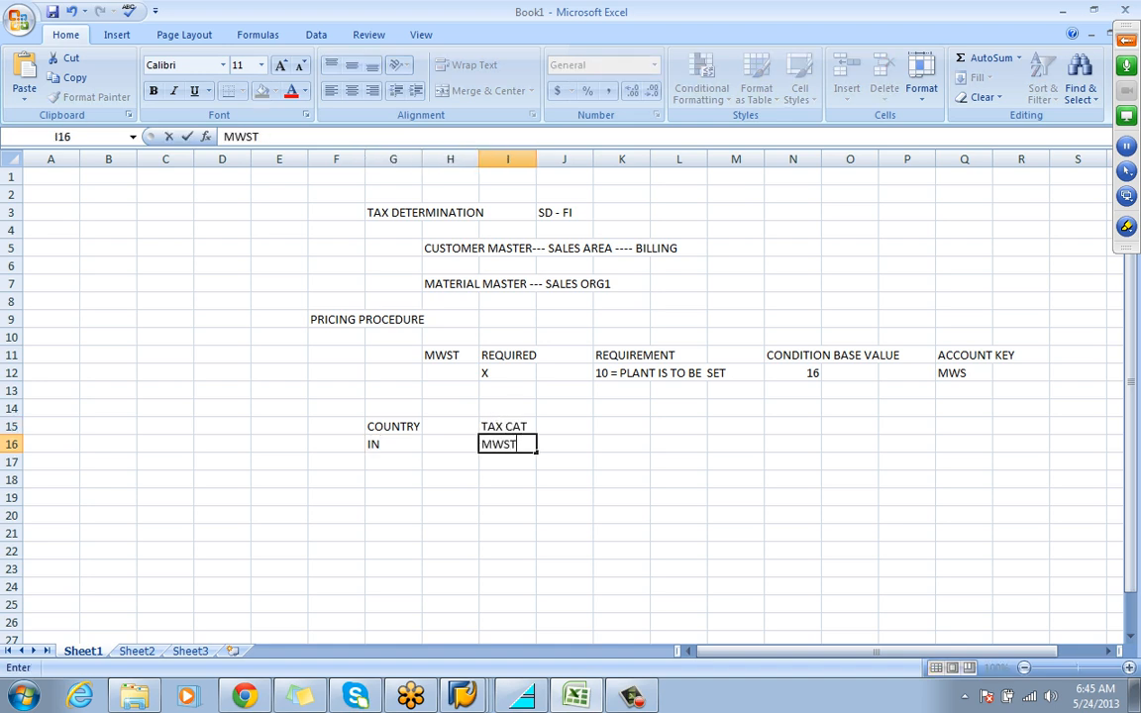
pyautogui.press('Return')
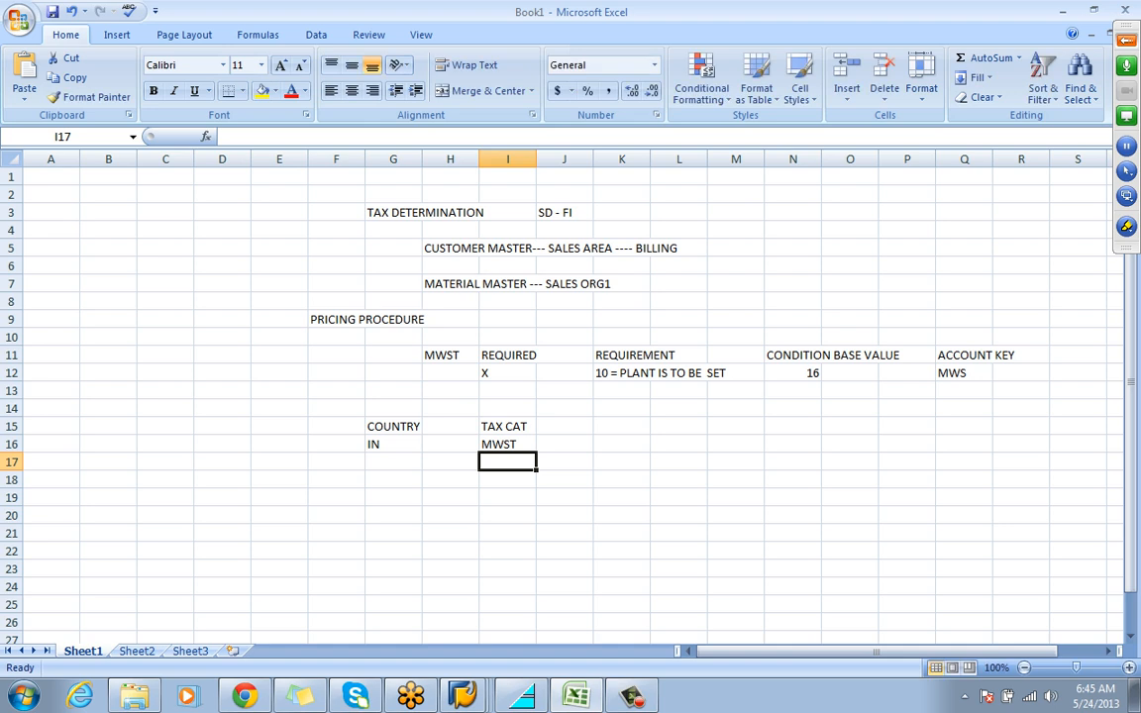
pyautogui.click(1126, 40)
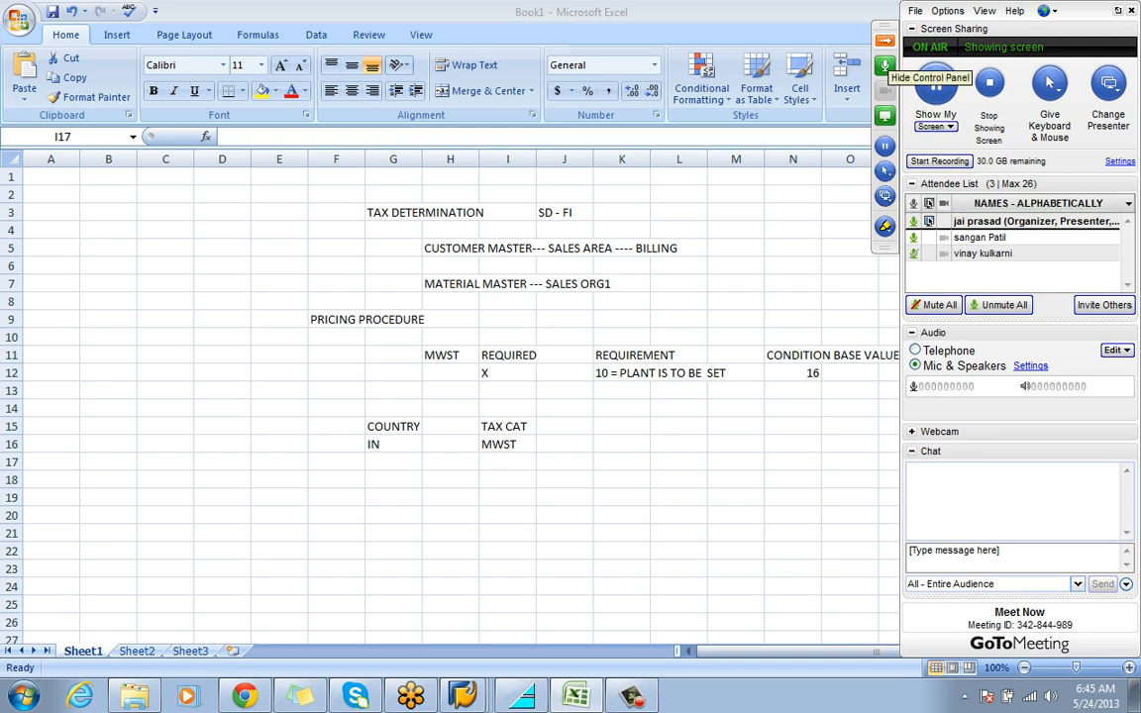
pyautogui.click(885, 40)
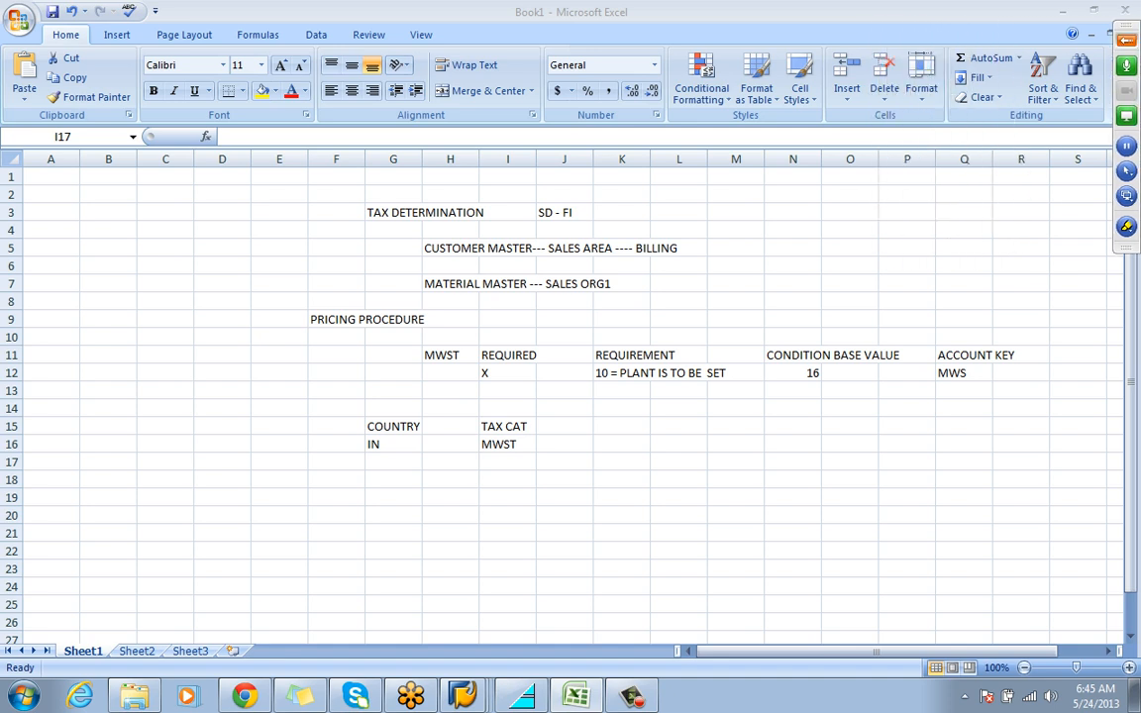
# Enter the heading TAX CLASSIFICATION in K15
pyautogui.click(622, 427)
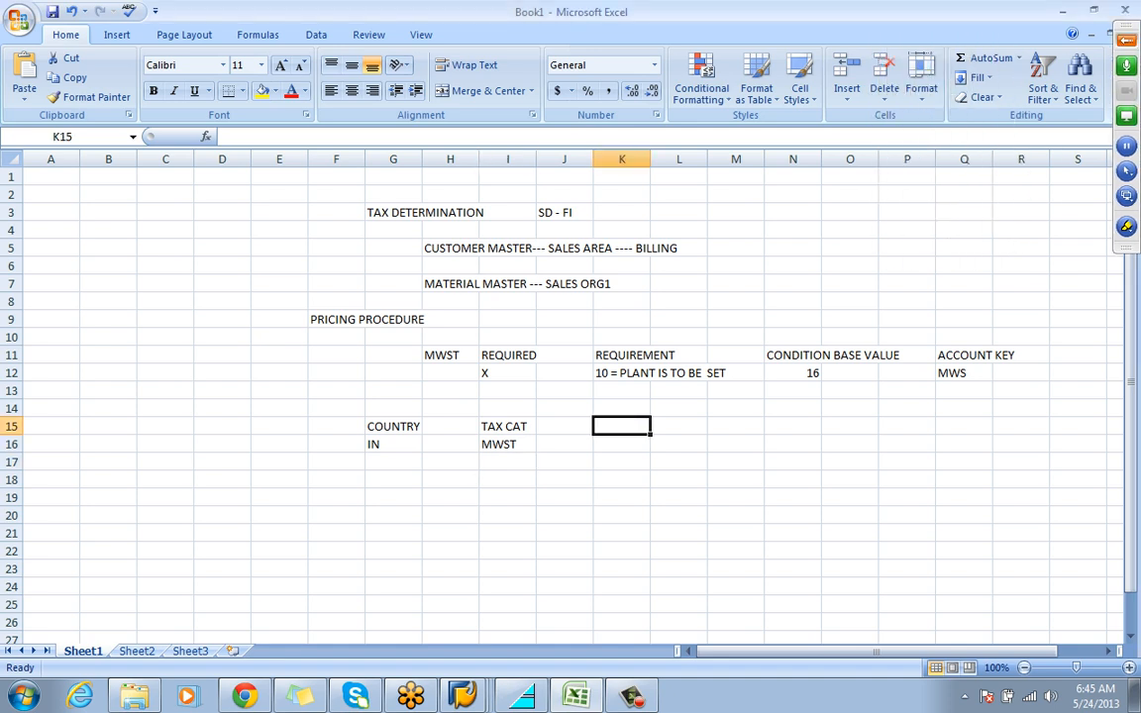
pyautogui.write('TAX')
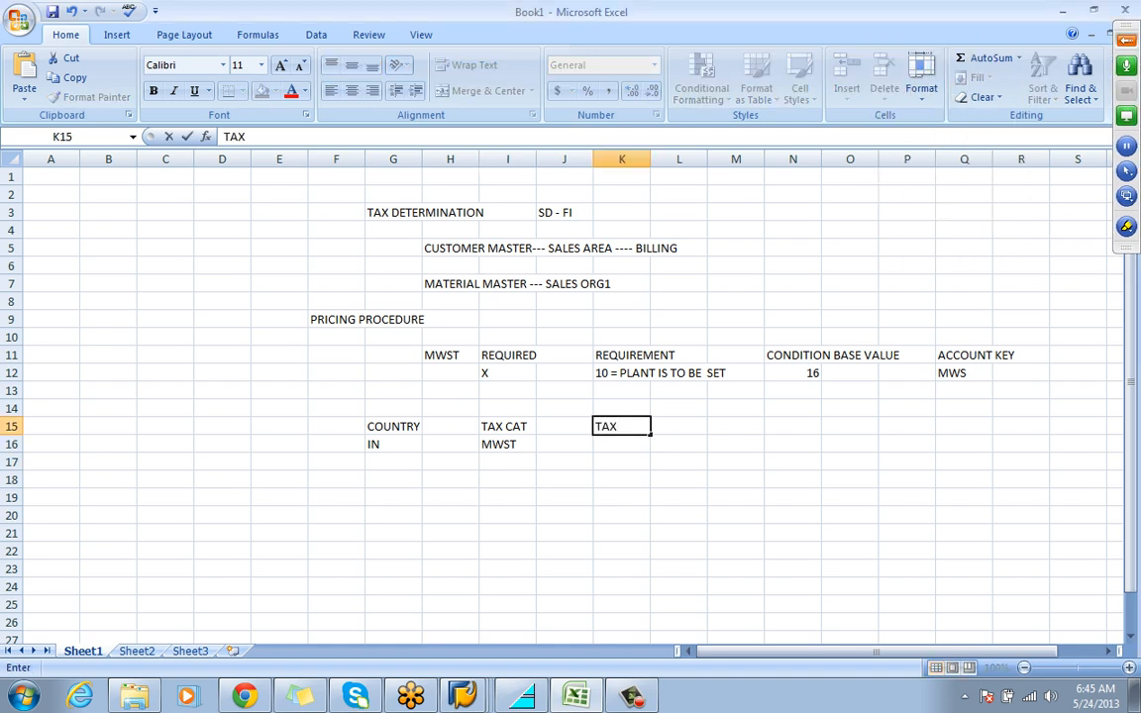
pyautogui.write(' CLASSIFICATION')
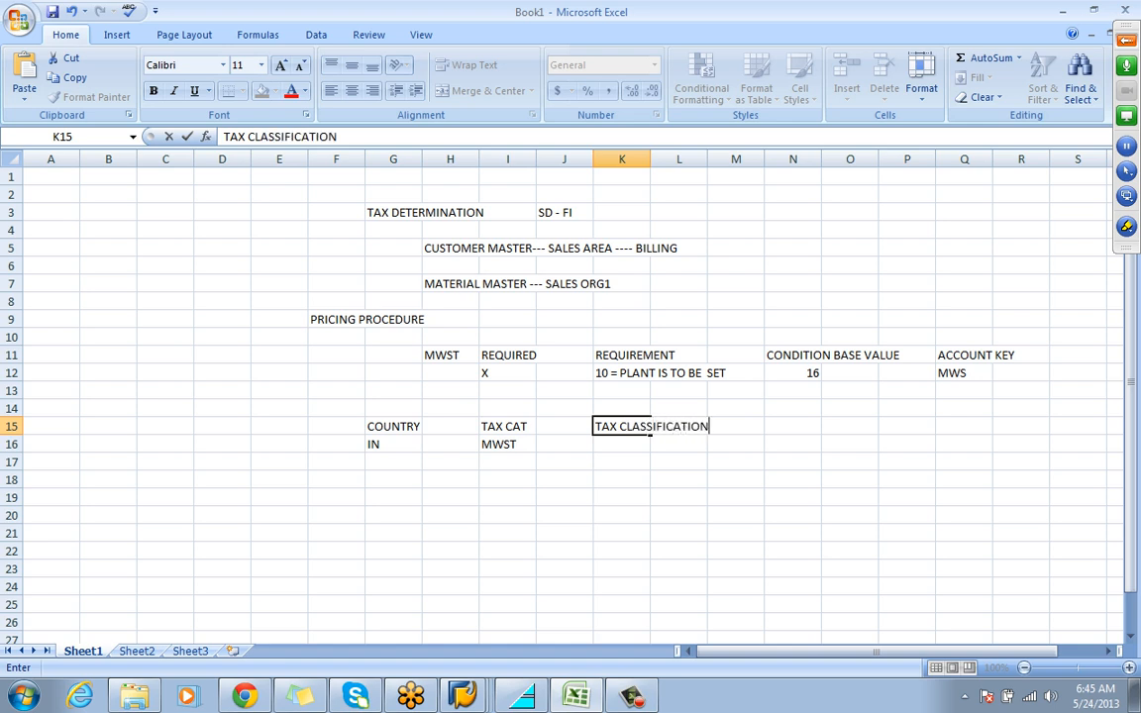
pyautogui.press('Return')
# List the tax classifications "0 = NO TAX" in K16 and "1 = FULL TAX" in K17
pyautogui.write('0')
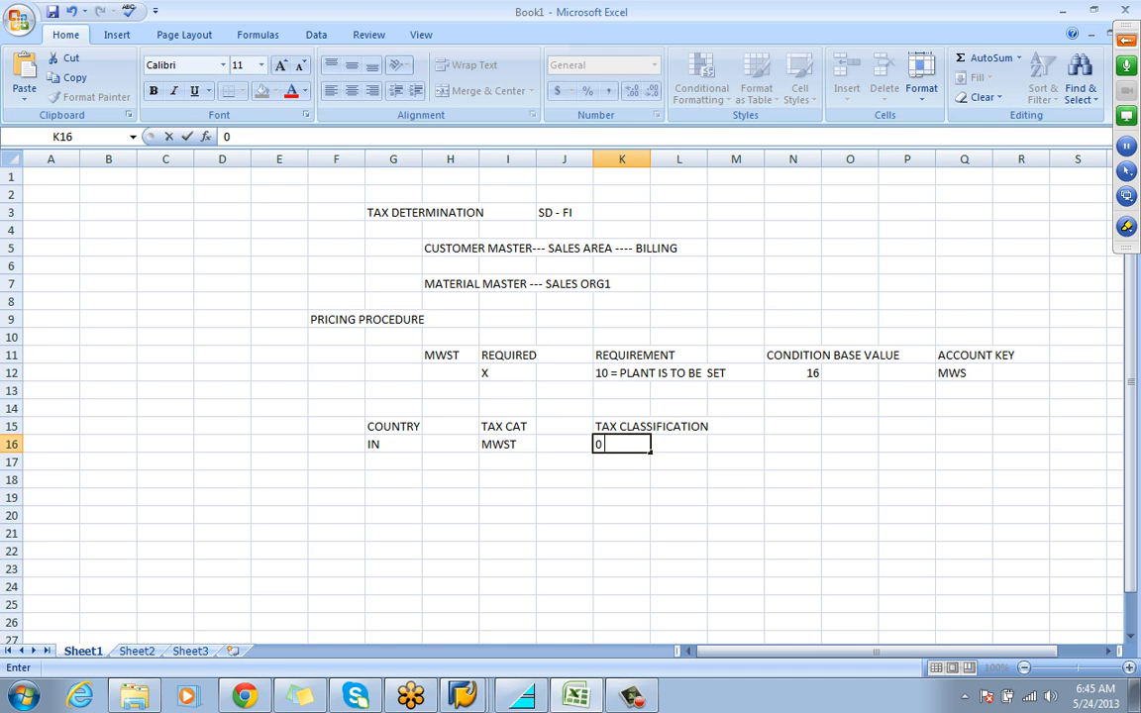
pyautogui.write(' = NO TAX')
pyautogui.press('Return')
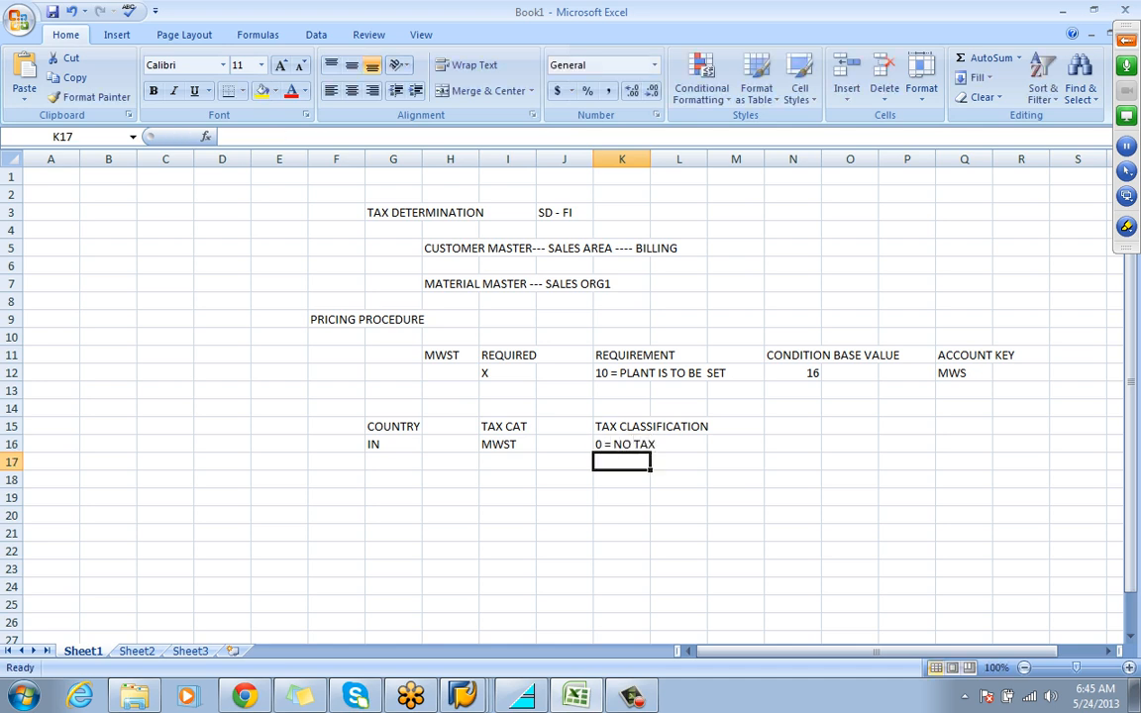
pyautogui.write('1')
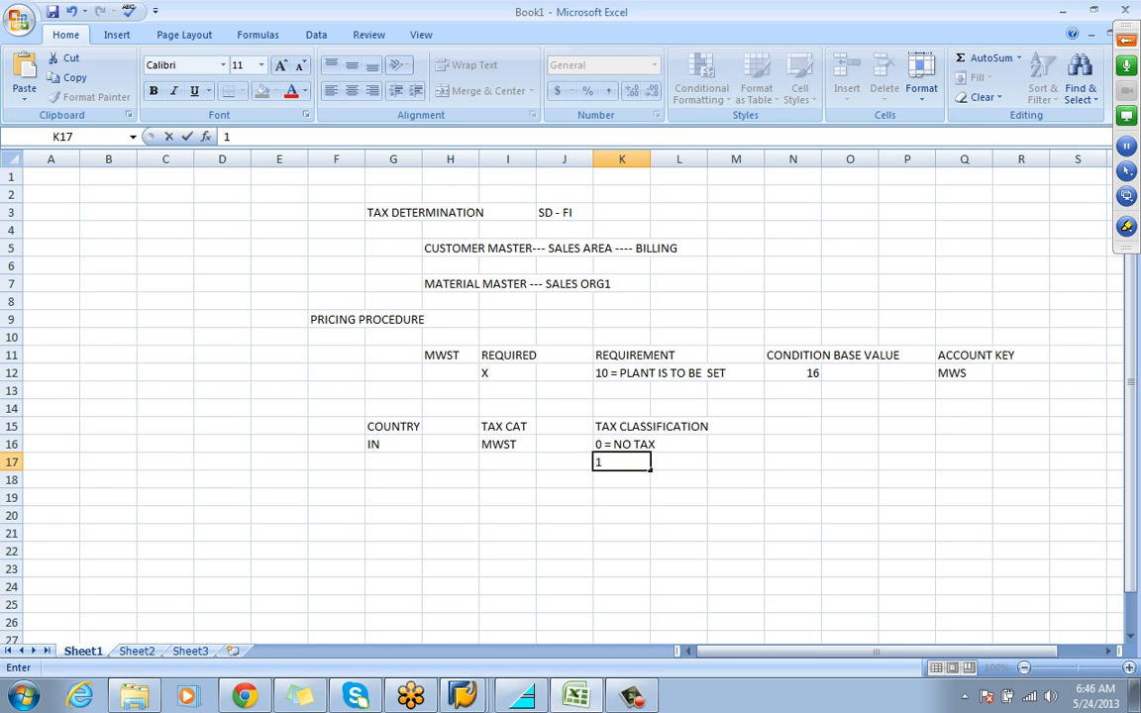
pyautogui.write(' = FULL TAX')
pyautogui.press('Return')
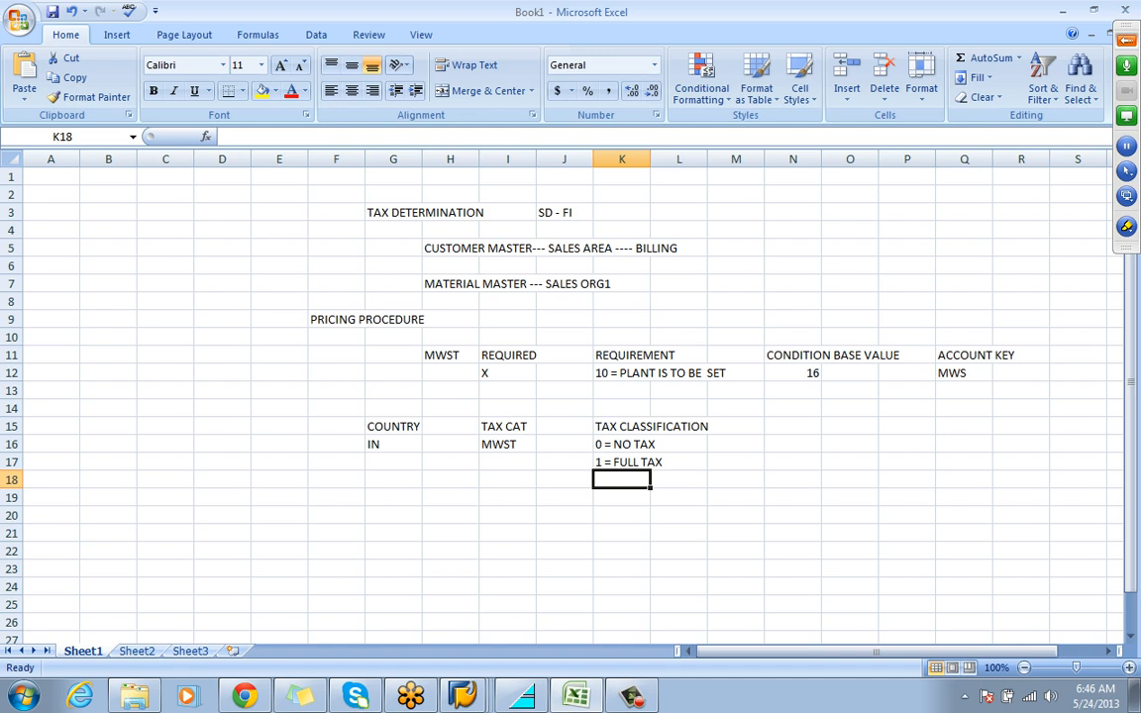
# Enter the section title TAX PROCEDURE in cell F21
pyautogui.click(336, 533)
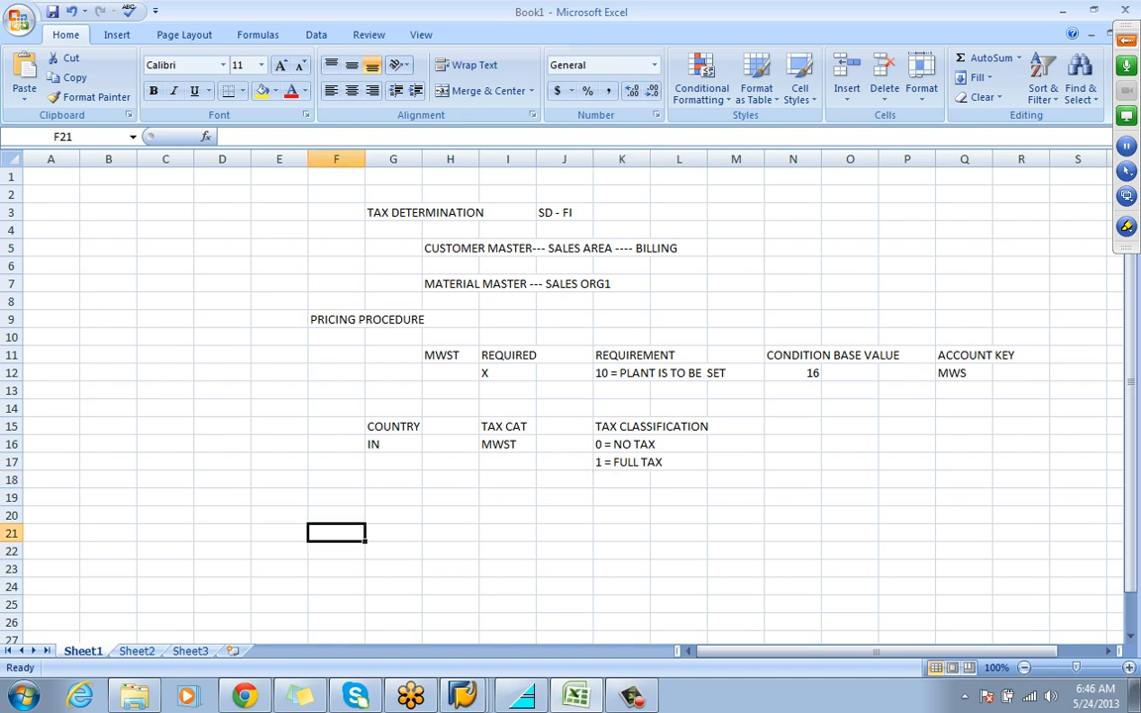
pyautogui.write('T')
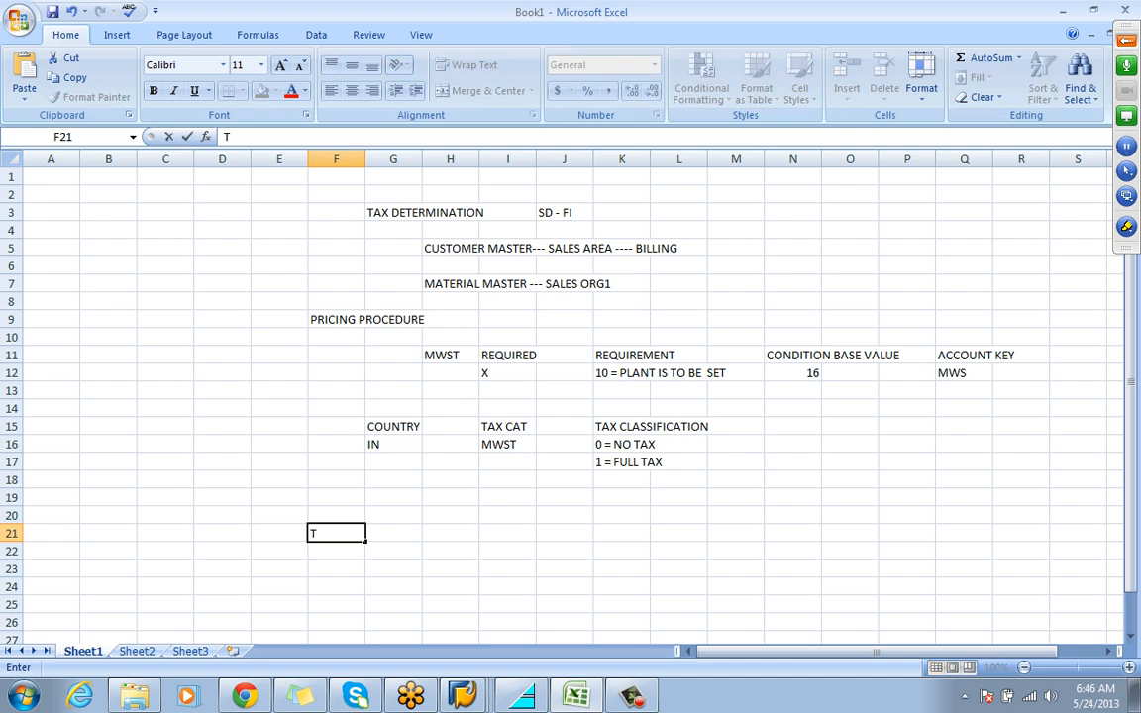
pyautogui.write('AX PROCEDURE')
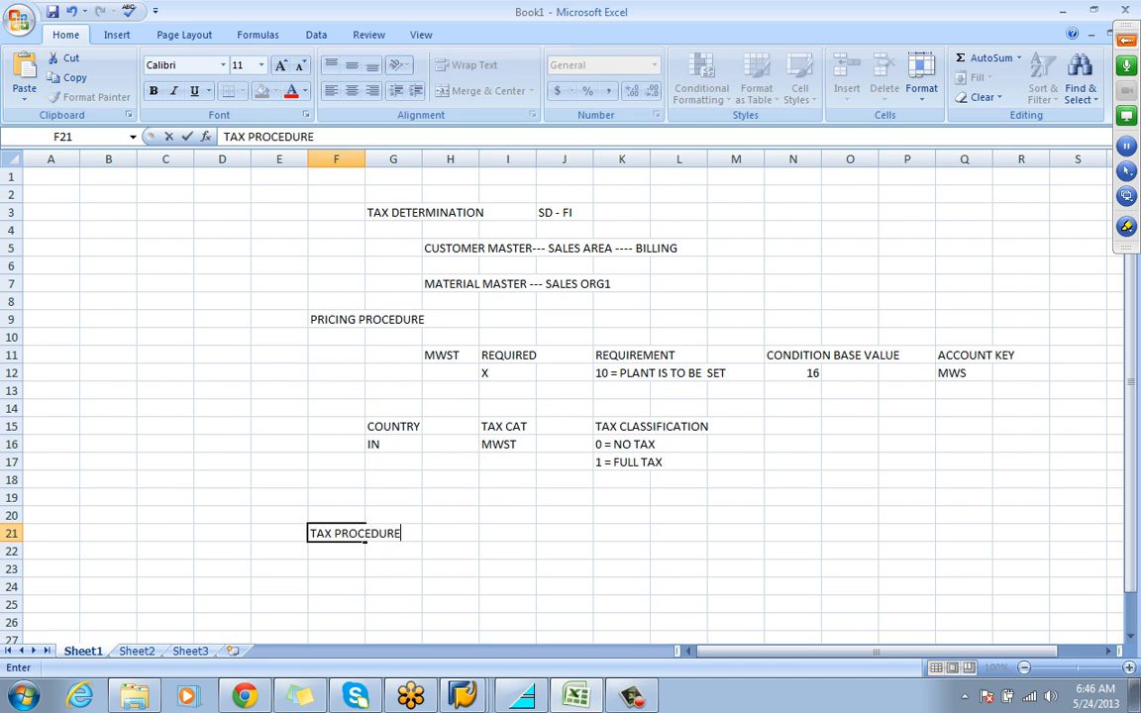
pyautogui.press('Return')
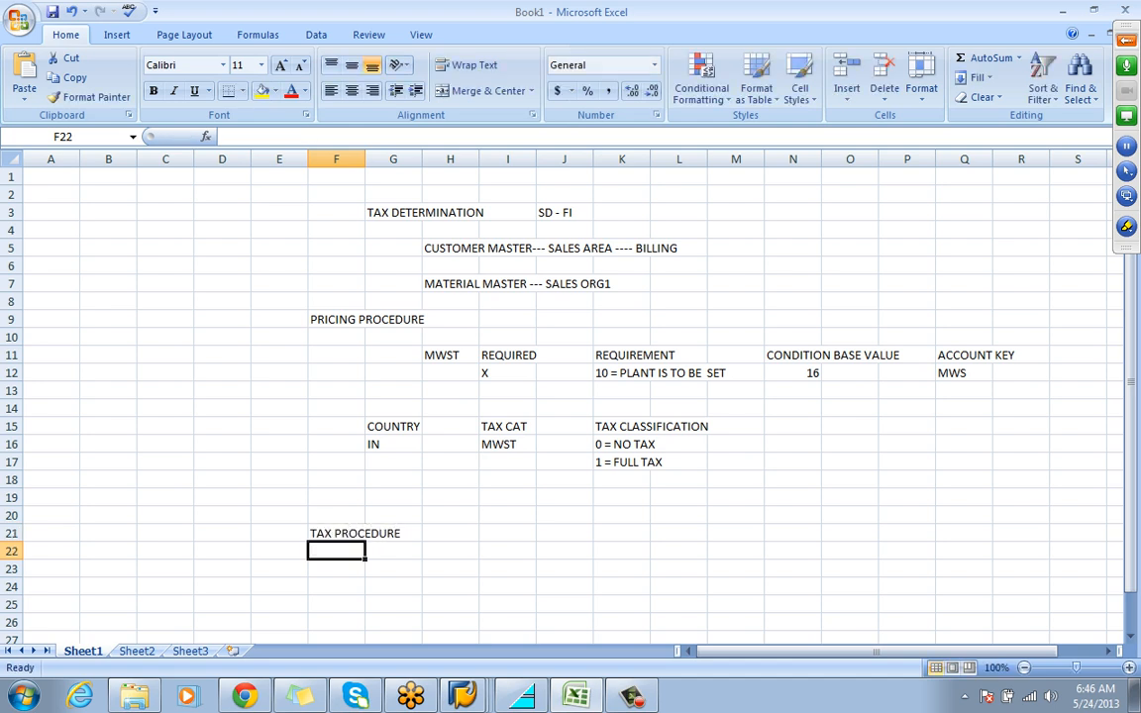
pyautogui.click(450, 551)
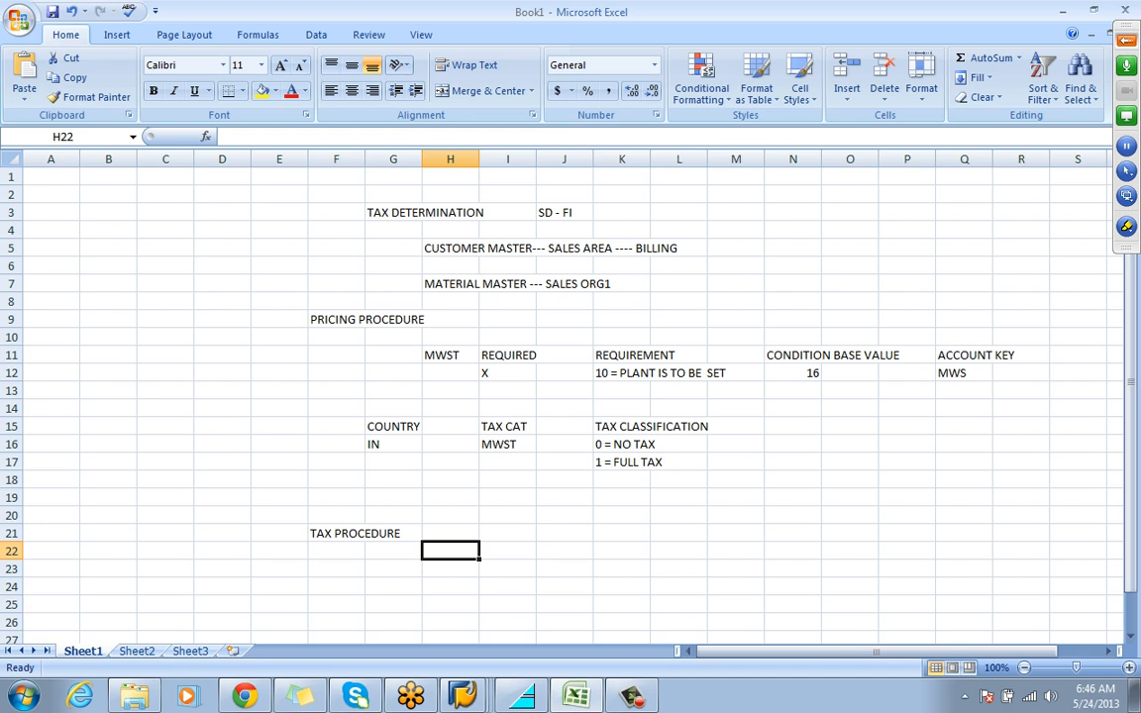
# Switch to the SAP session with the new tax classification entries and leave the activity back to the Display IMG structure
pyautogui.moveTo(462, 697)
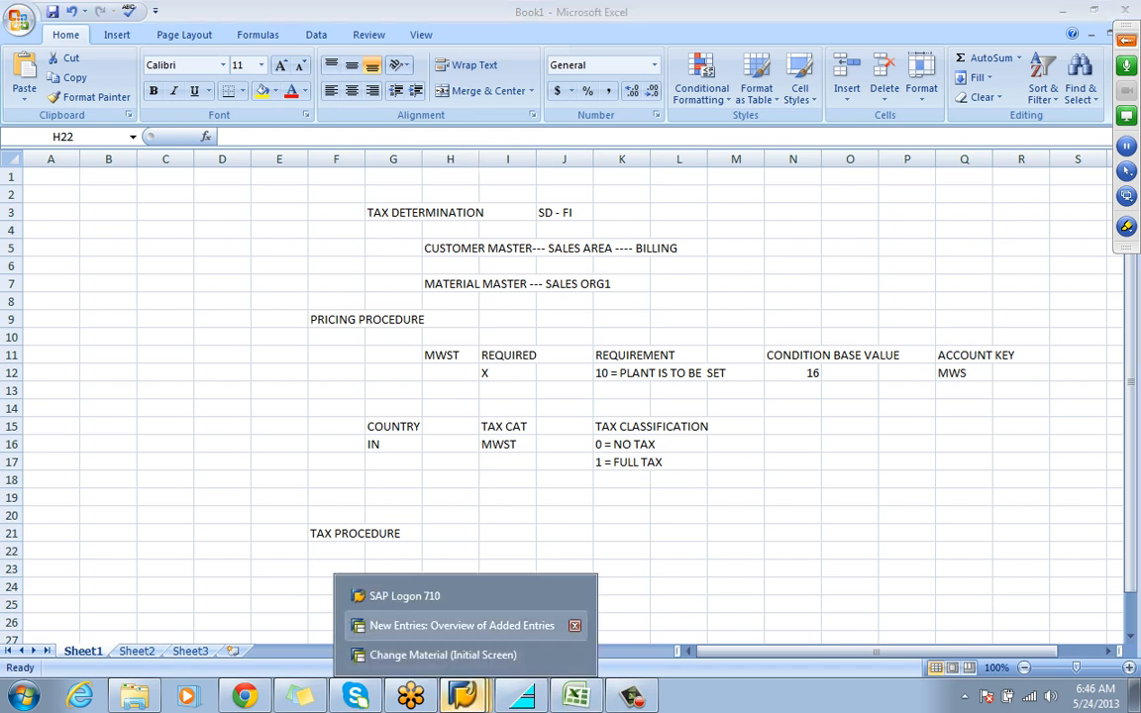
pyautogui.click(462, 625)
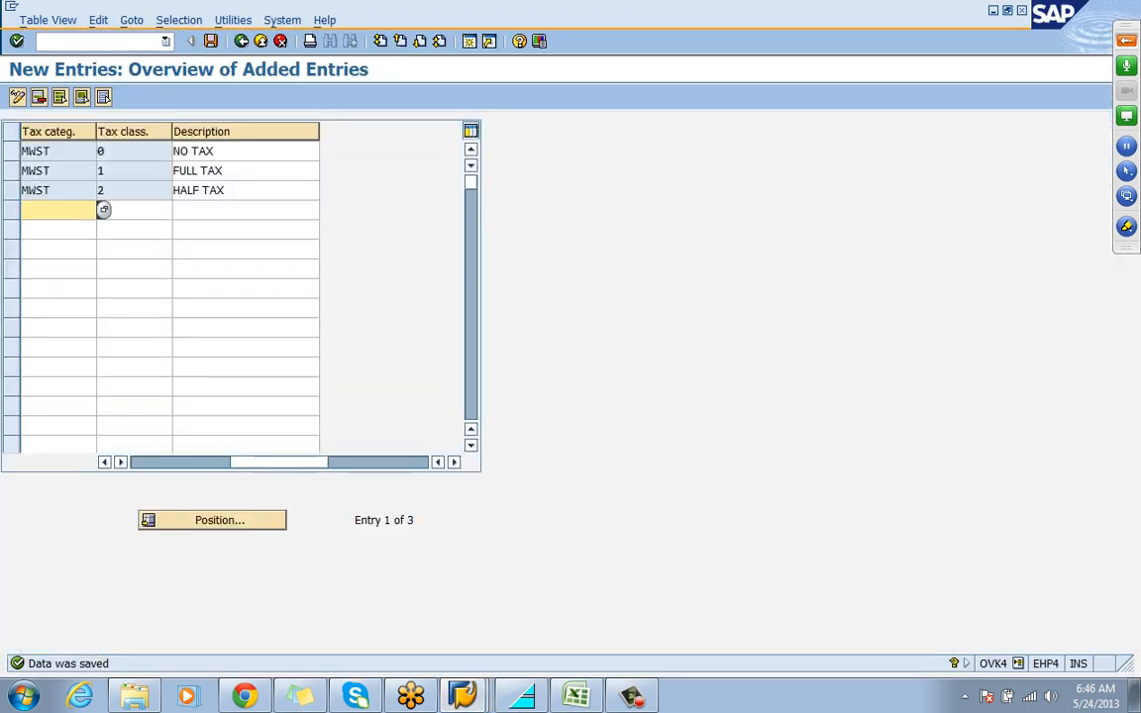
pyautogui.hotkey('ctrl', 's')
pyautogui.press('F3')
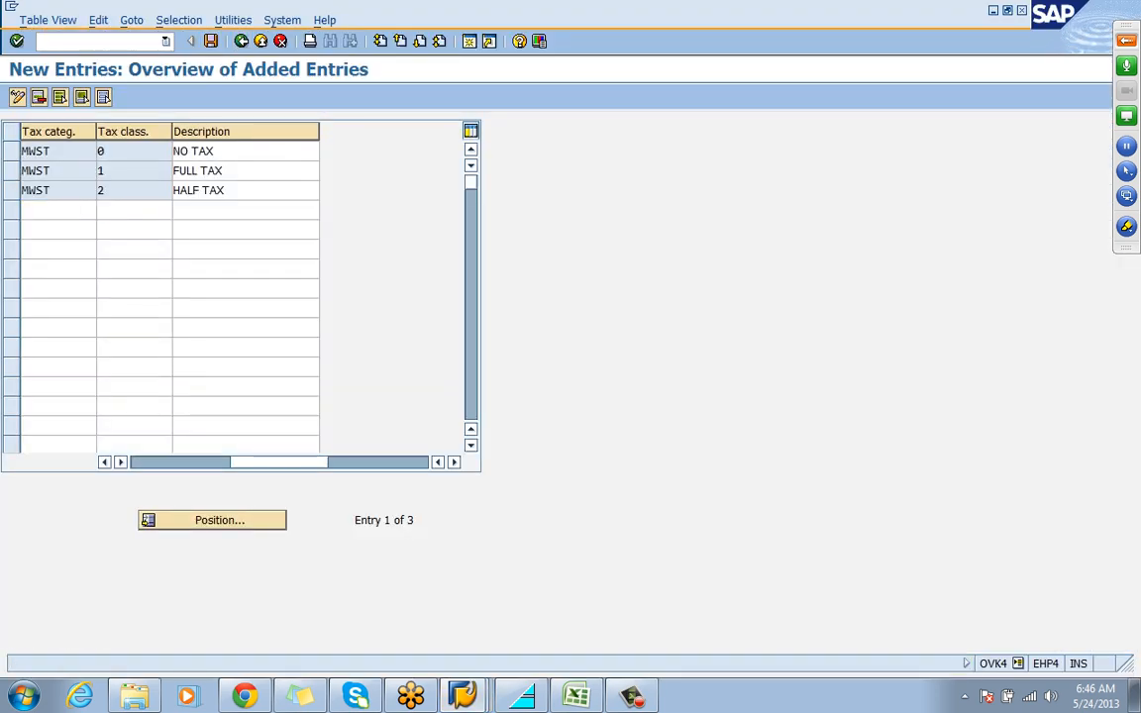
pyautogui.press('F3')
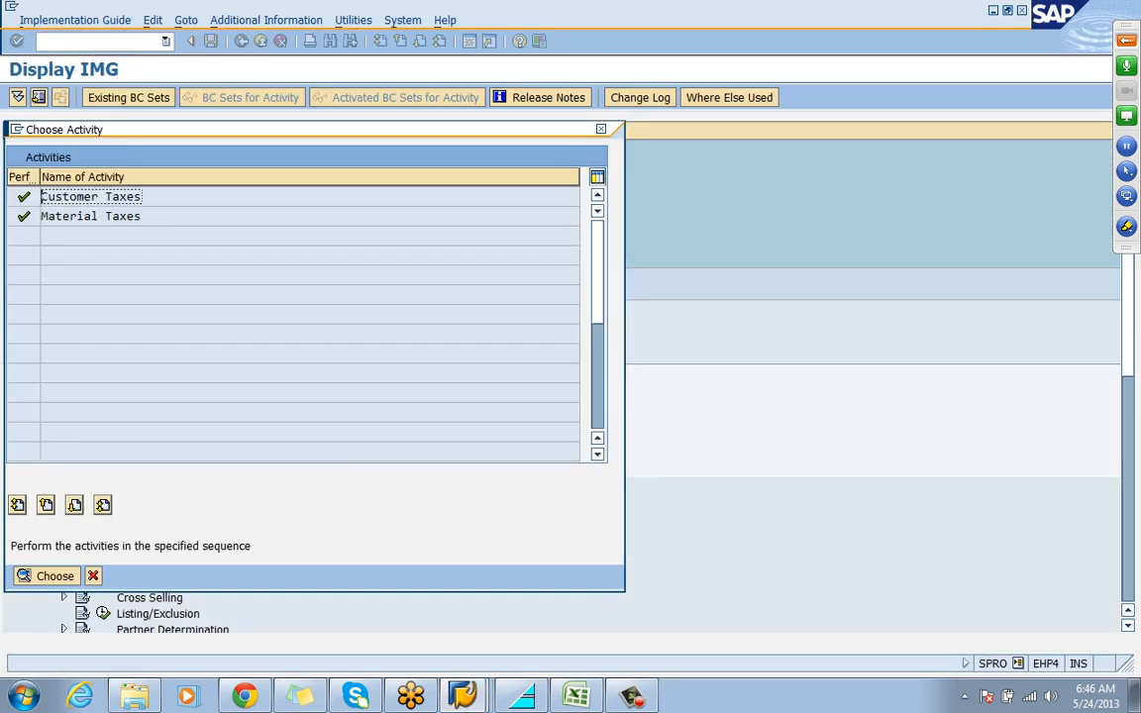
pyautogui.press('F12')
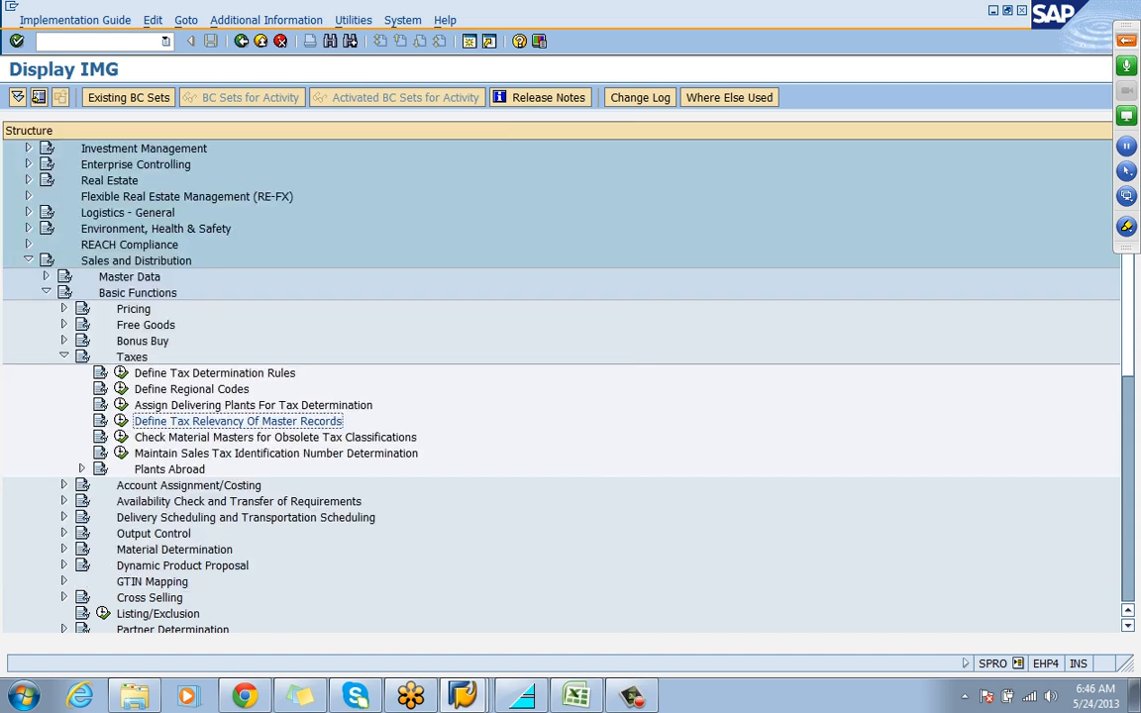
# Collapse the Taxes and Sales and Distribution nodes and return to the beginning of the IMG structure
pyautogui.click(64, 356)
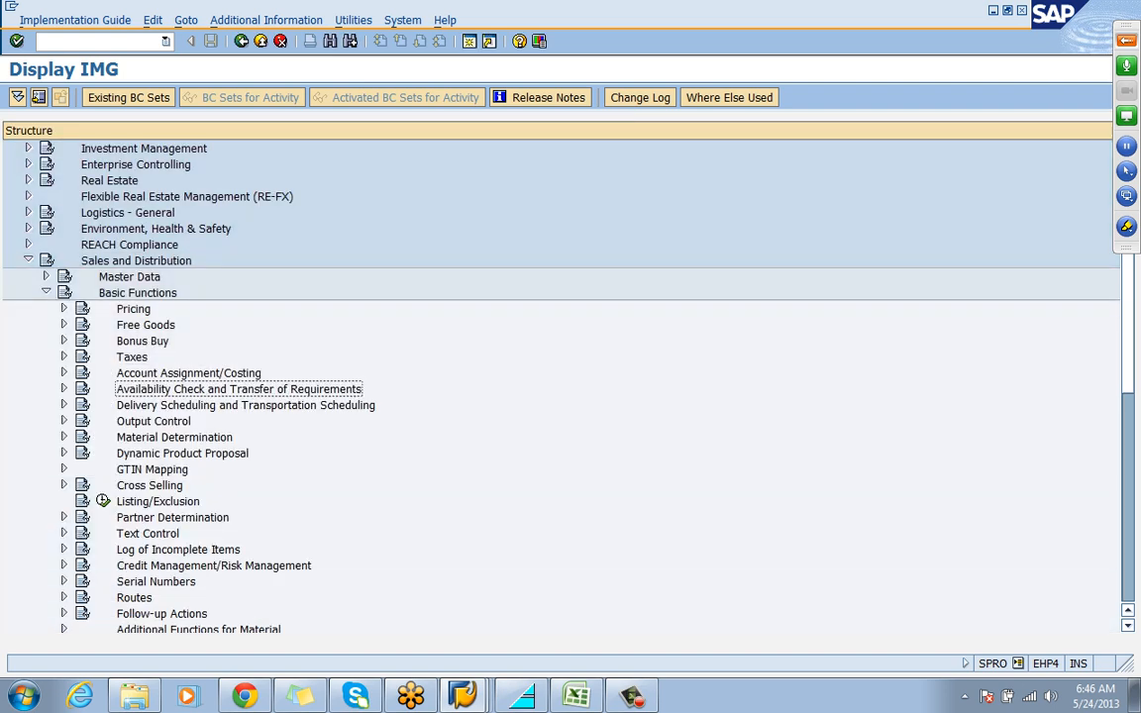
pyautogui.click(28, 260)
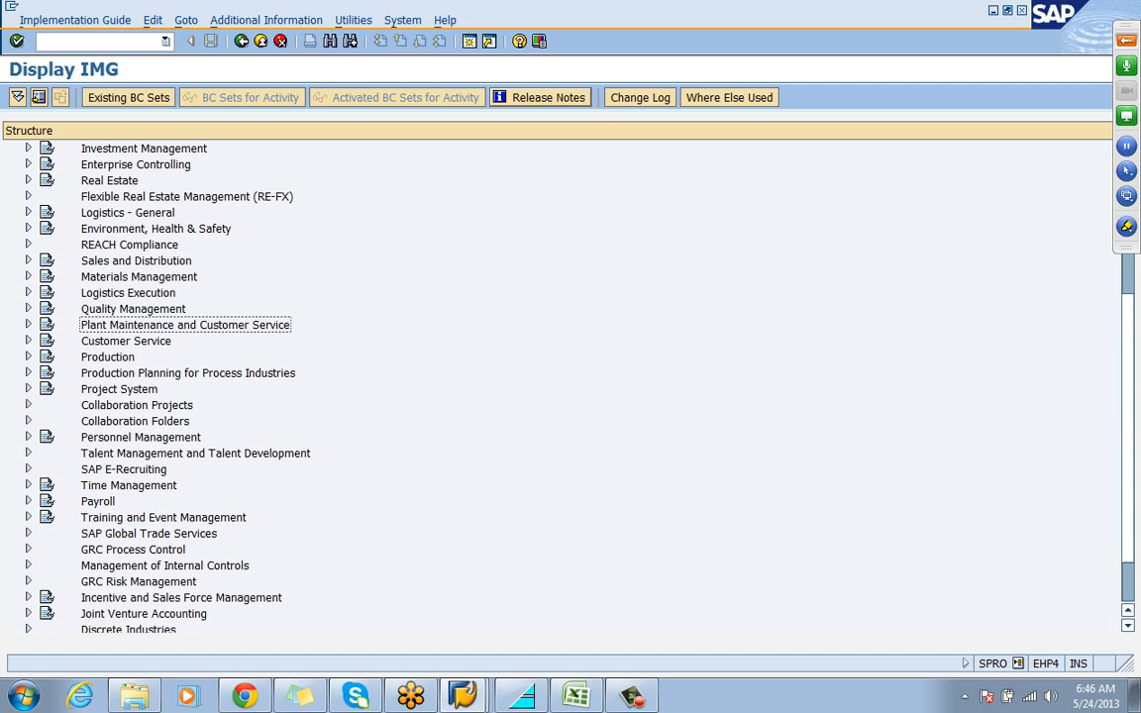
pyautogui.press('Home')
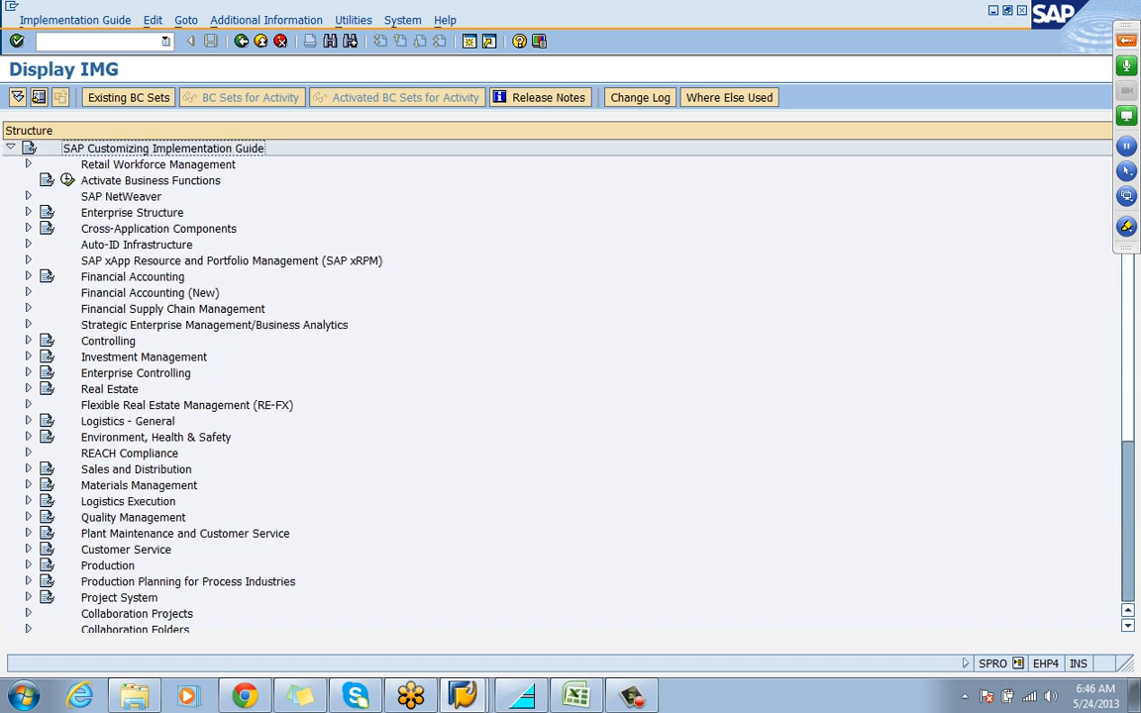
# Expand the IMG structure through Financial Accounting (New), Financial Accounting Global Settings (New) and Tax on Sales/Purchases to Basic Settings
pyautogui.click(28, 292)
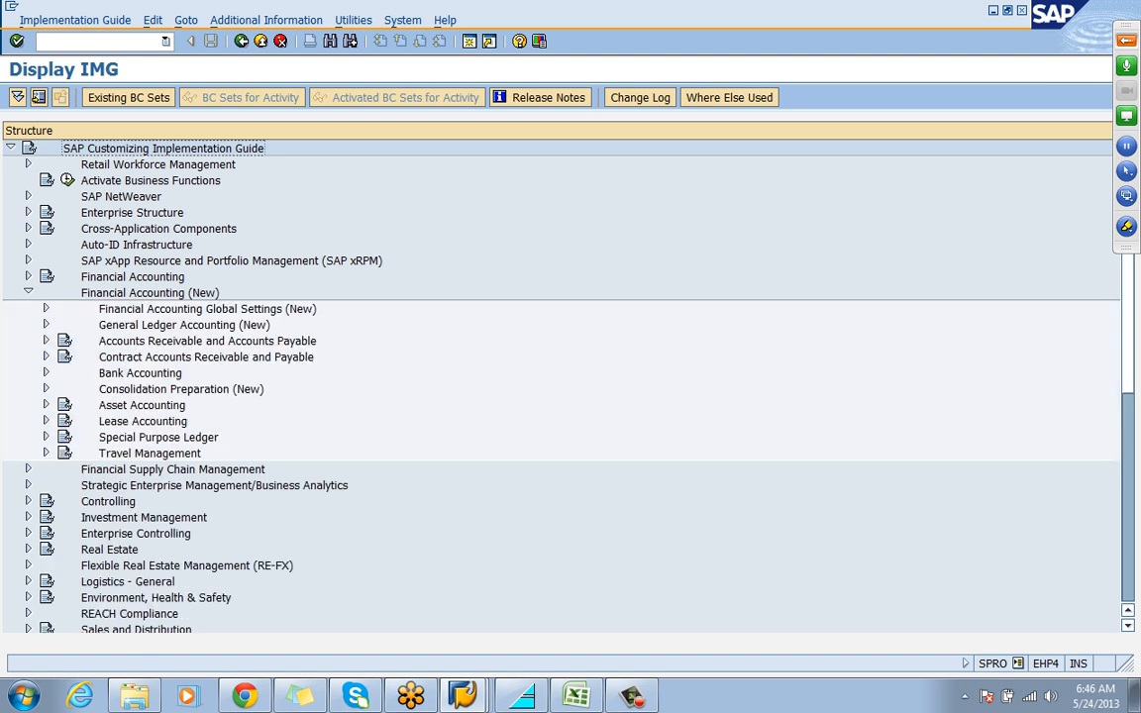
pyautogui.click(207, 309)
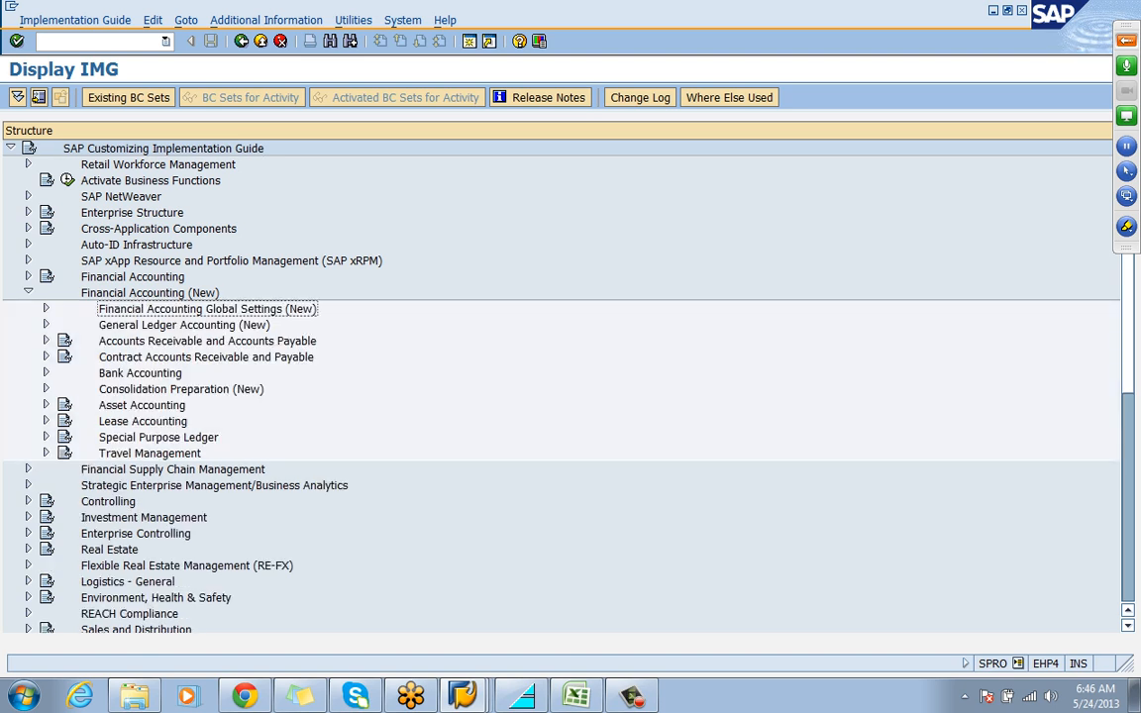
pyautogui.click(46, 308)
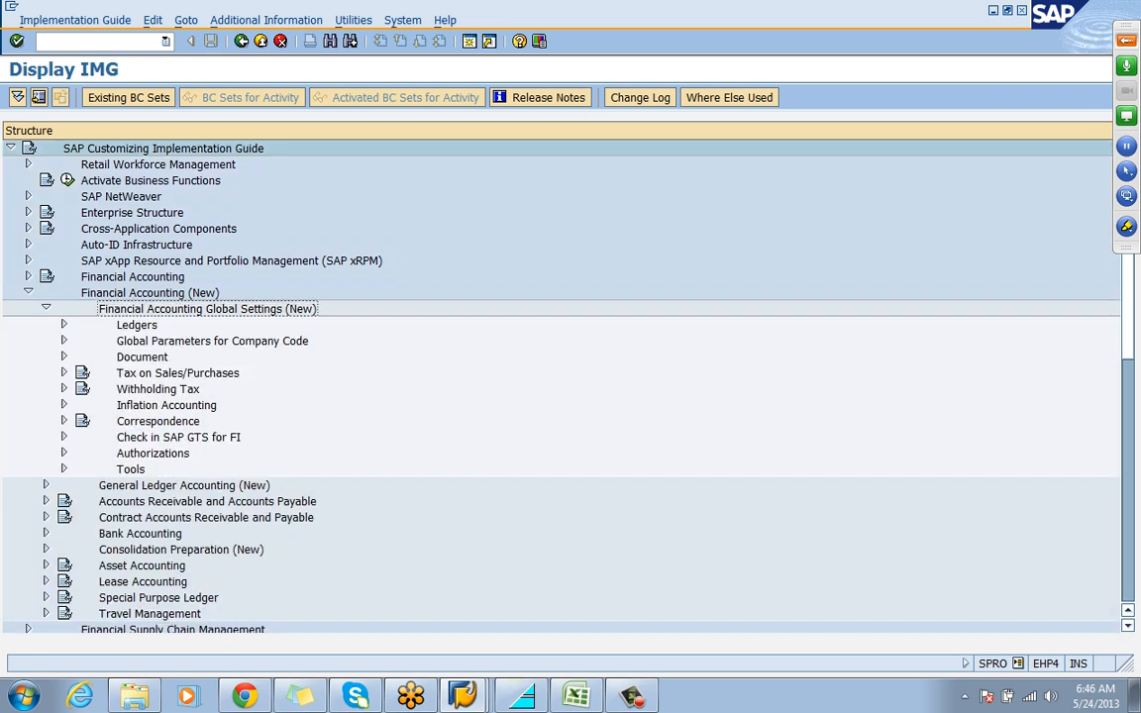
pyautogui.click(177, 374)
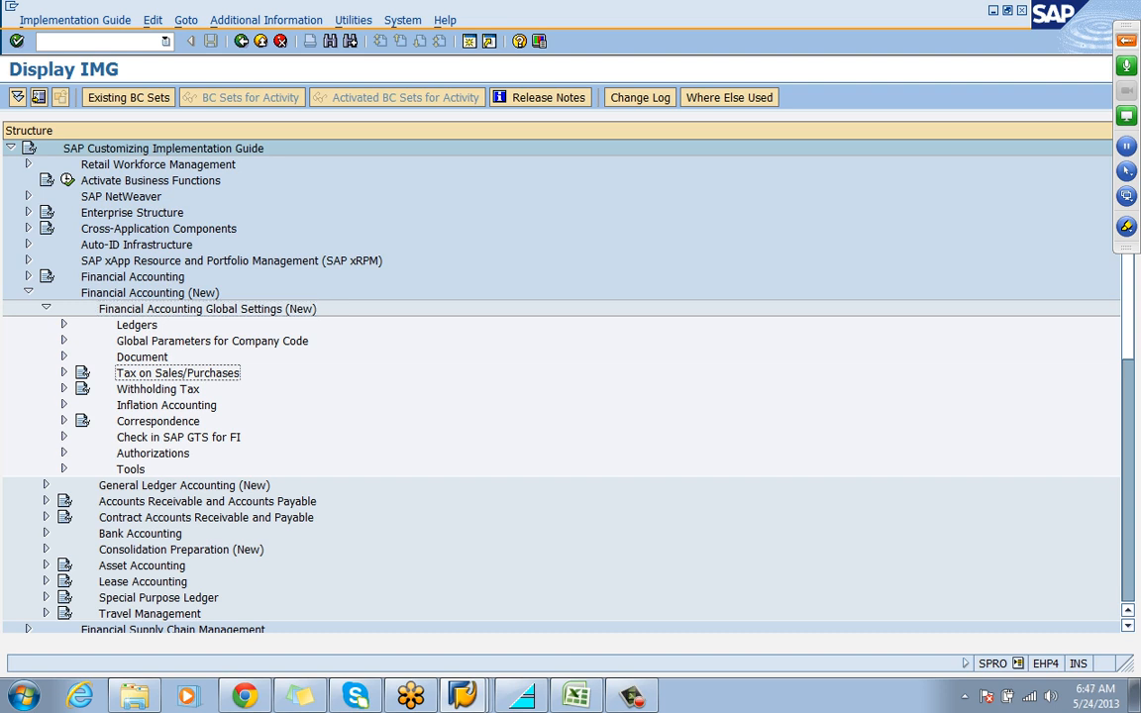
pyautogui.click(64, 373)
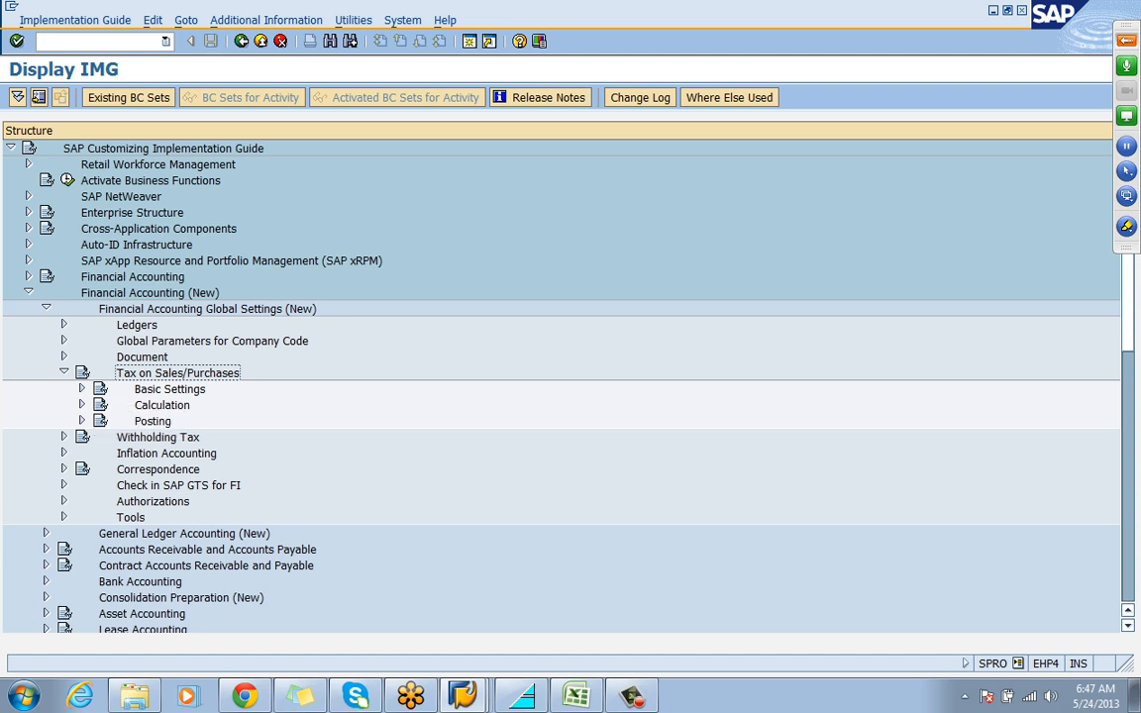
pyautogui.click(83, 389)
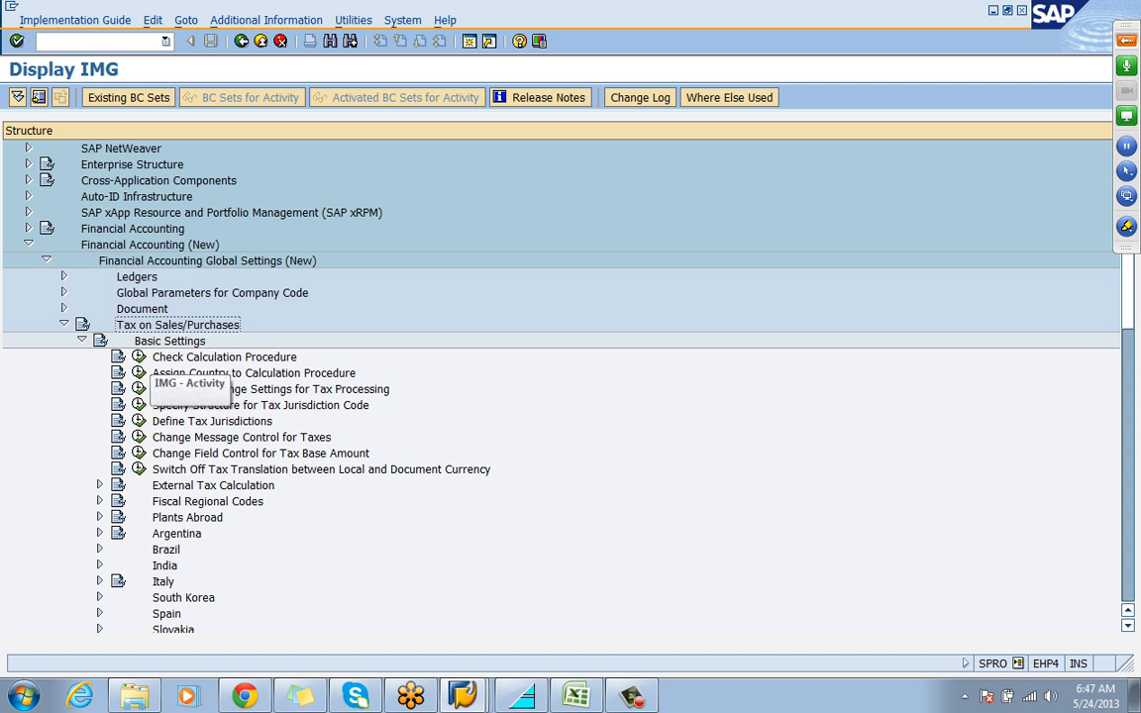
# Open Define Procedures under Check Calculation Procedure and position the procedure list at TAXINN
pyautogui.click(139, 356)
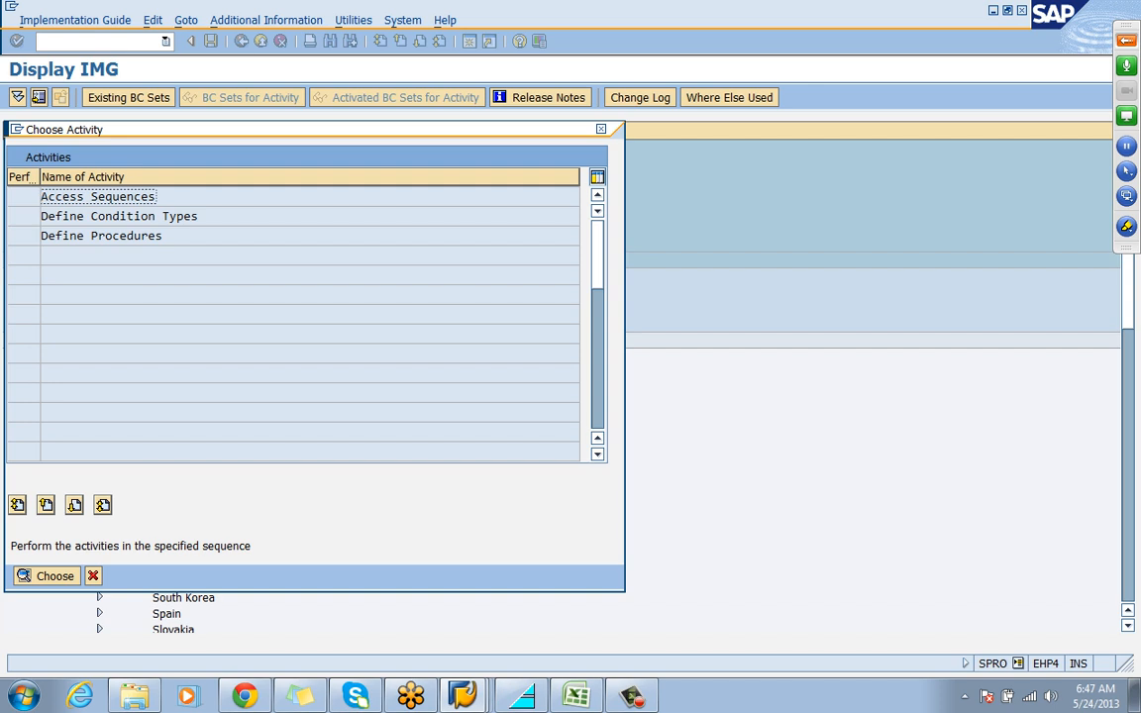
pyautogui.doubleClick(105, 236)
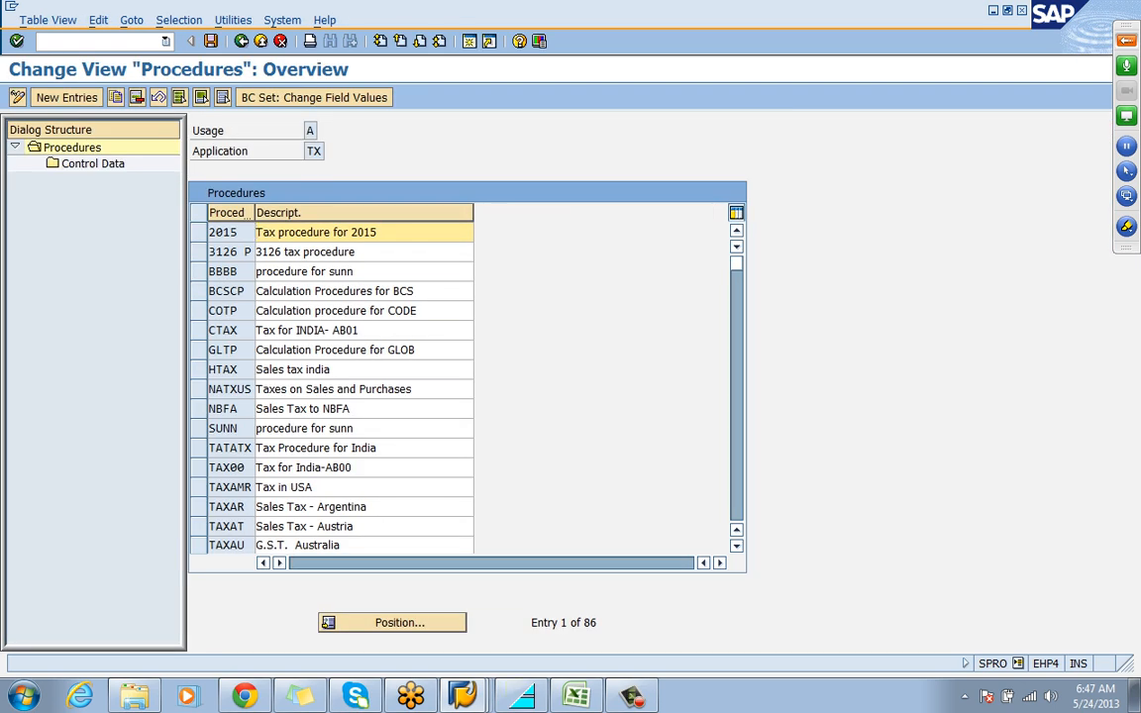
pyautogui.click(392, 623)
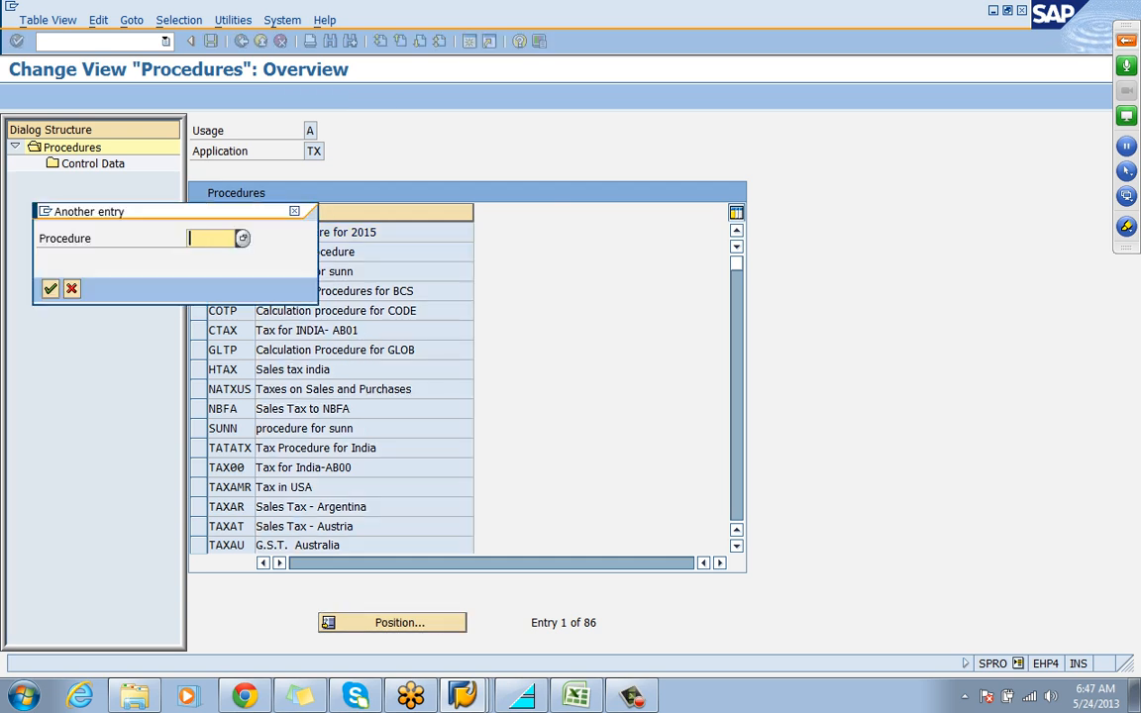
pyautogui.write('TAXINN')
pyautogui.press('Return')
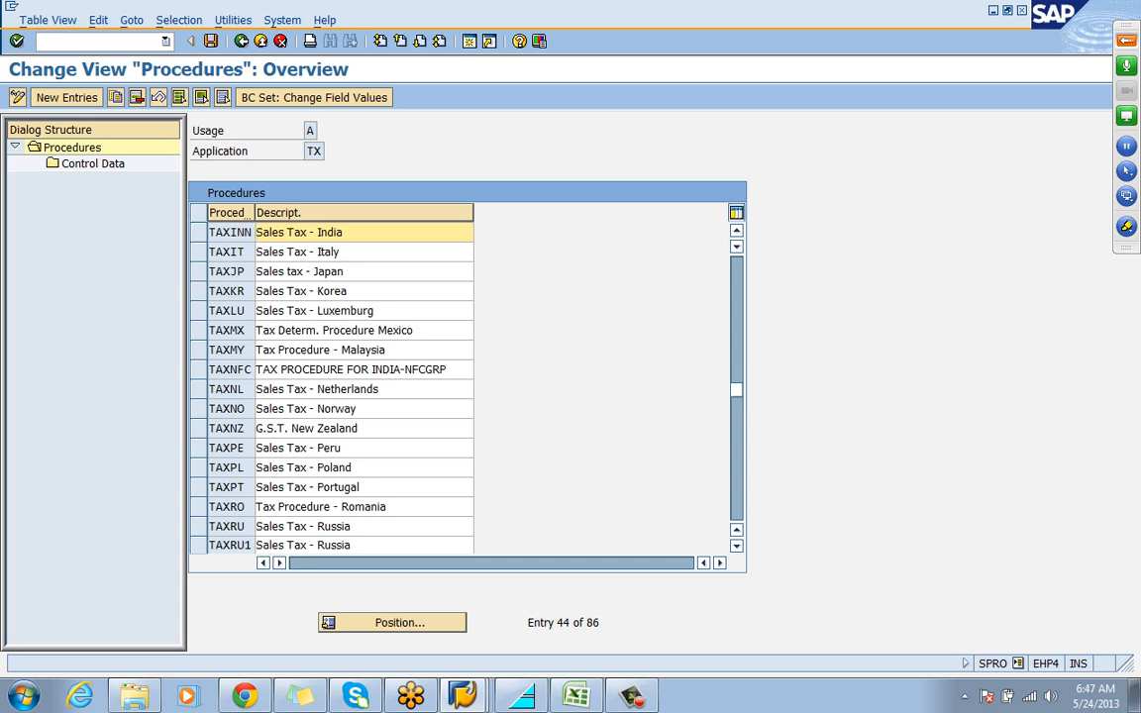
# Display the control data of procedure TAXINN, and leave the activity back to the IMG structure
pyautogui.click(198, 233)
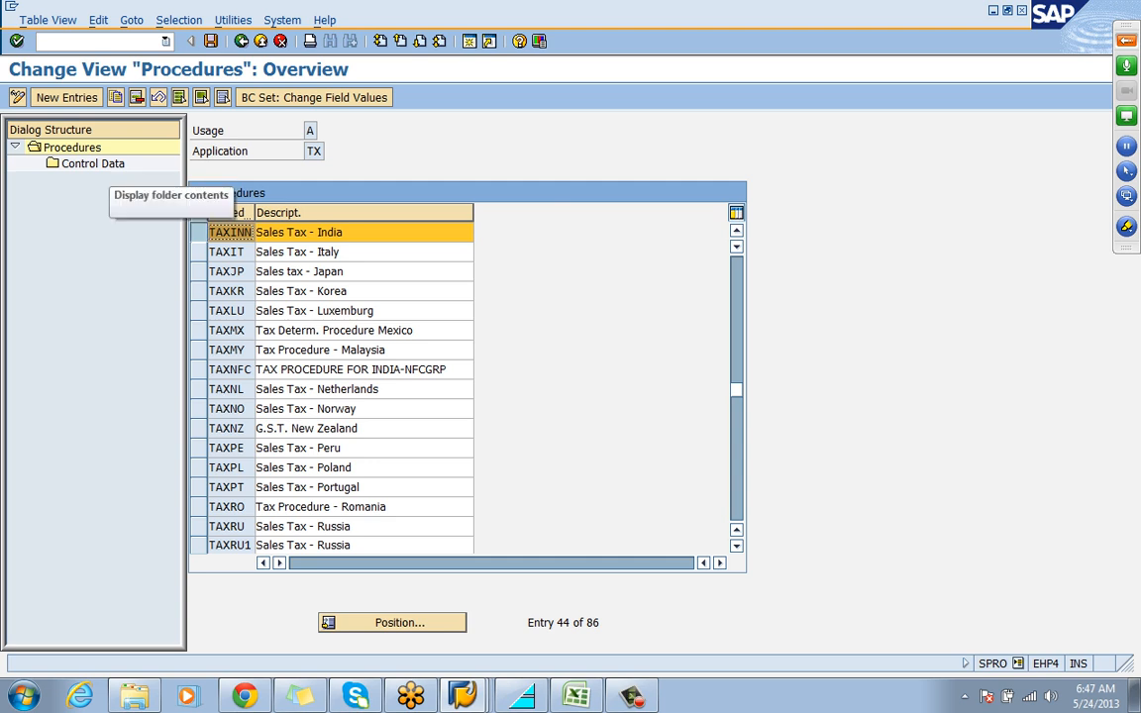
pyautogui.doubleClick(92, 163)
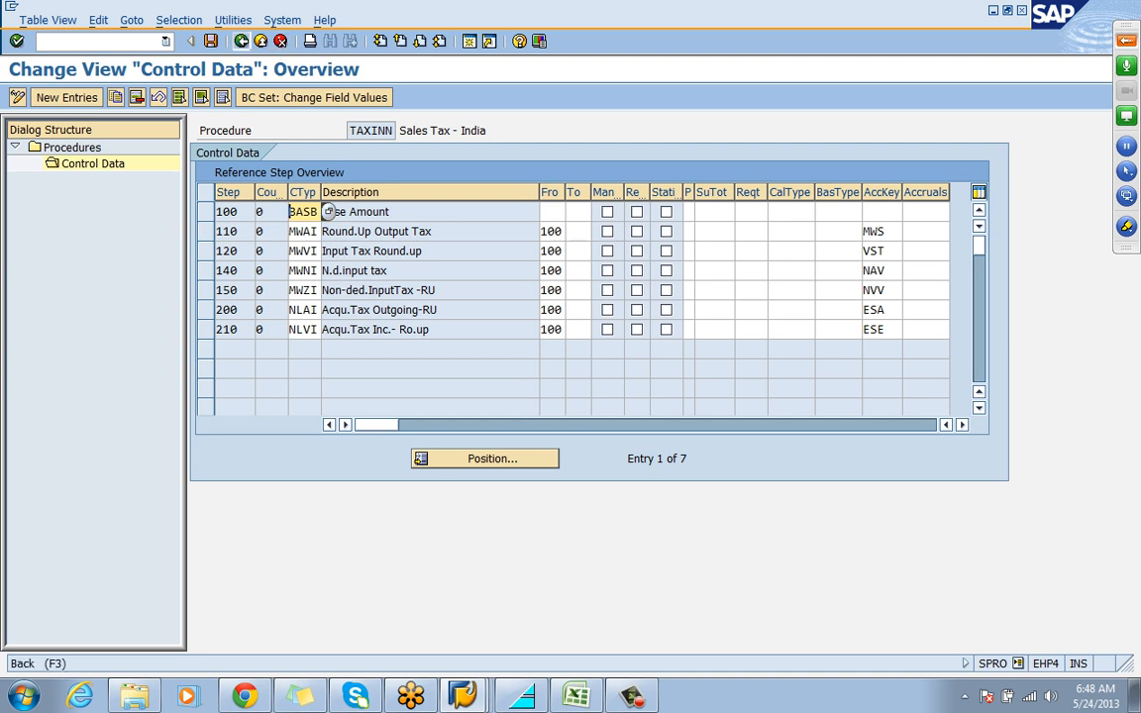
pyautogui.click(241, 41)
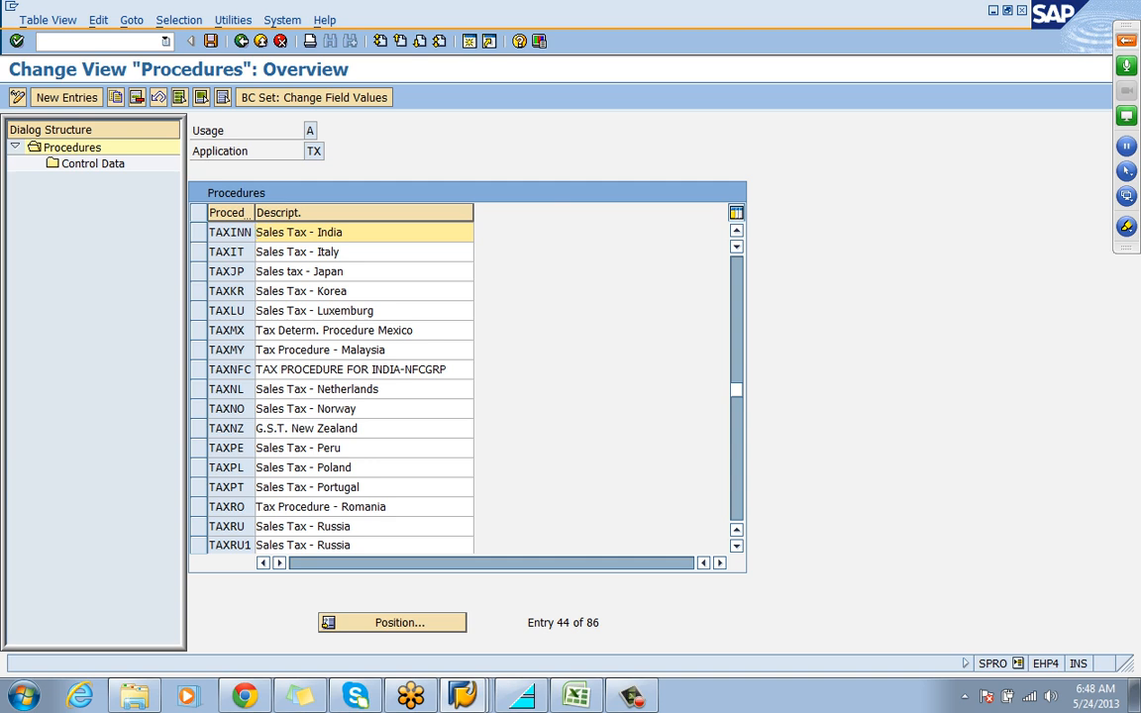
pyautogui.click(241, 41)
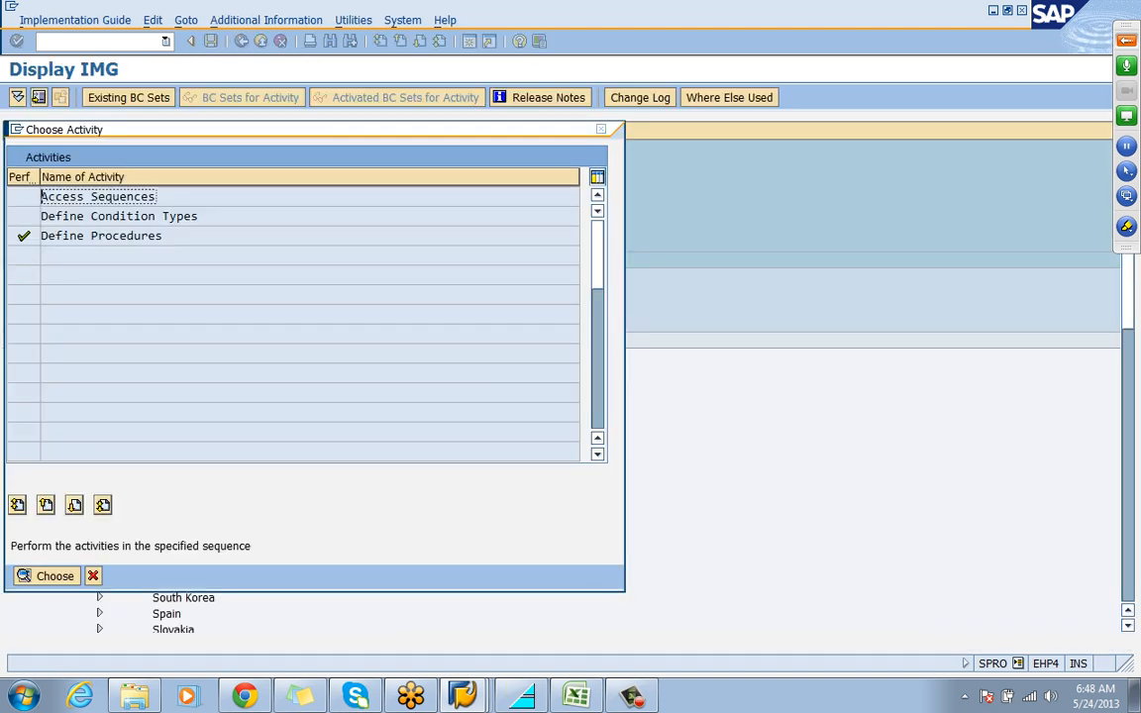
pyautogui.press('Escape')
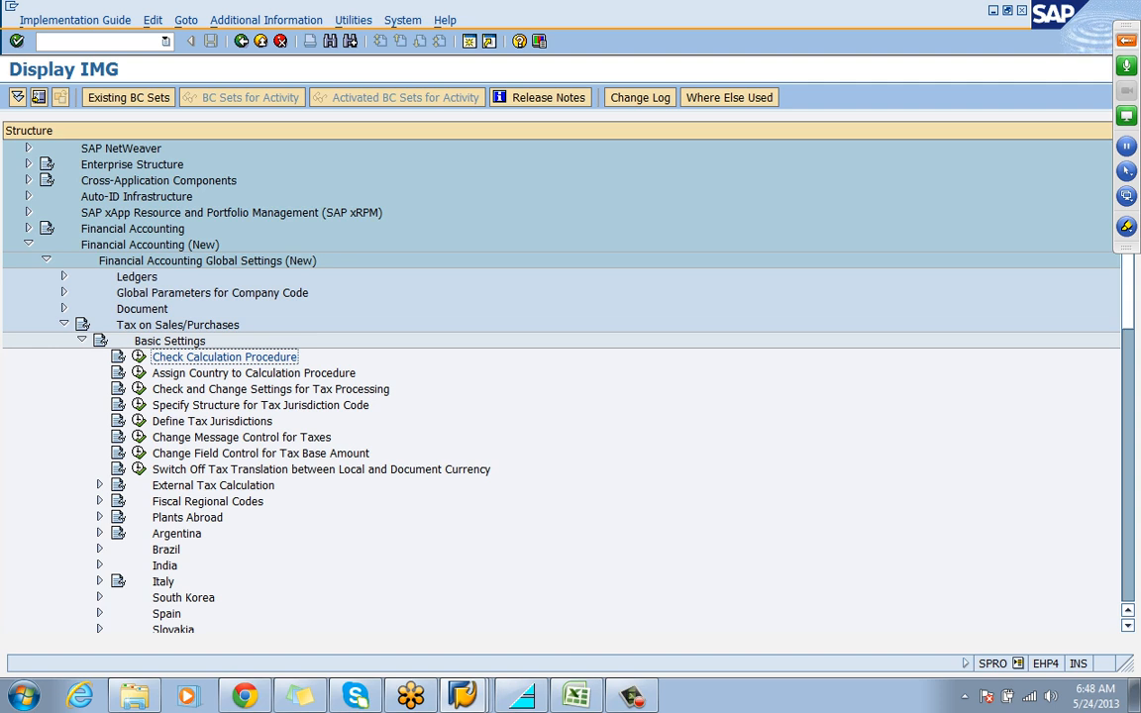
# Open Assign Country to Calculation Procedure, go to country IN, check its assigned procedure and save the view
pyautogui.click(254, 374)
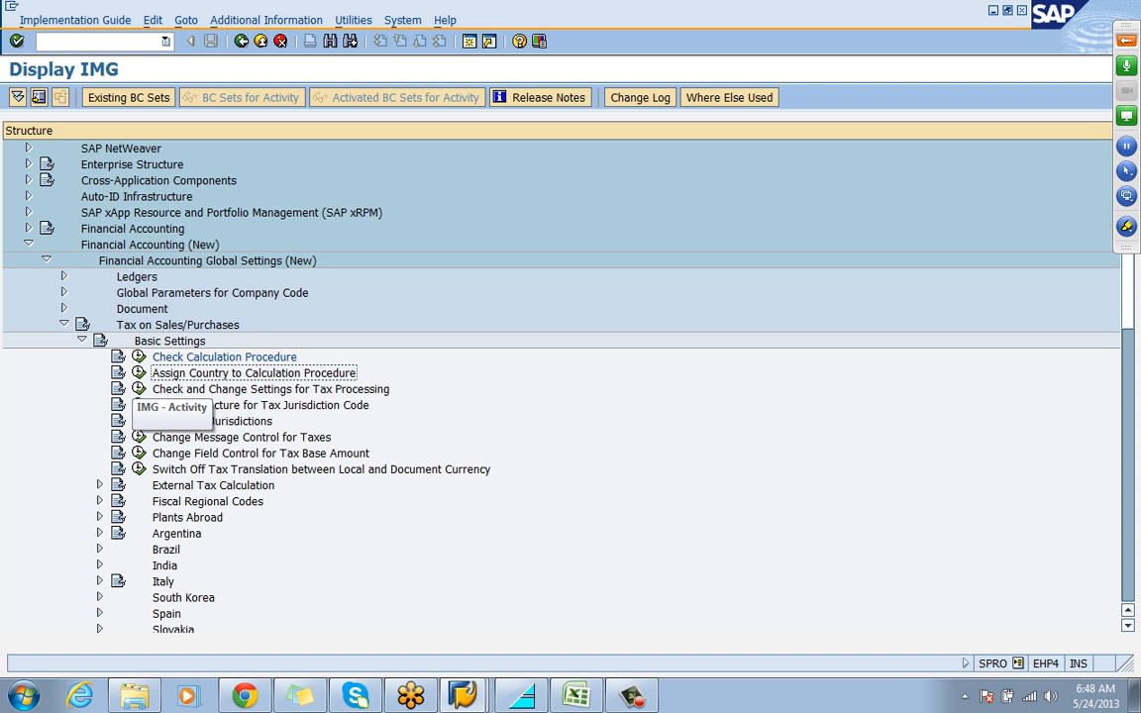
pyautogui.click(138, 373)
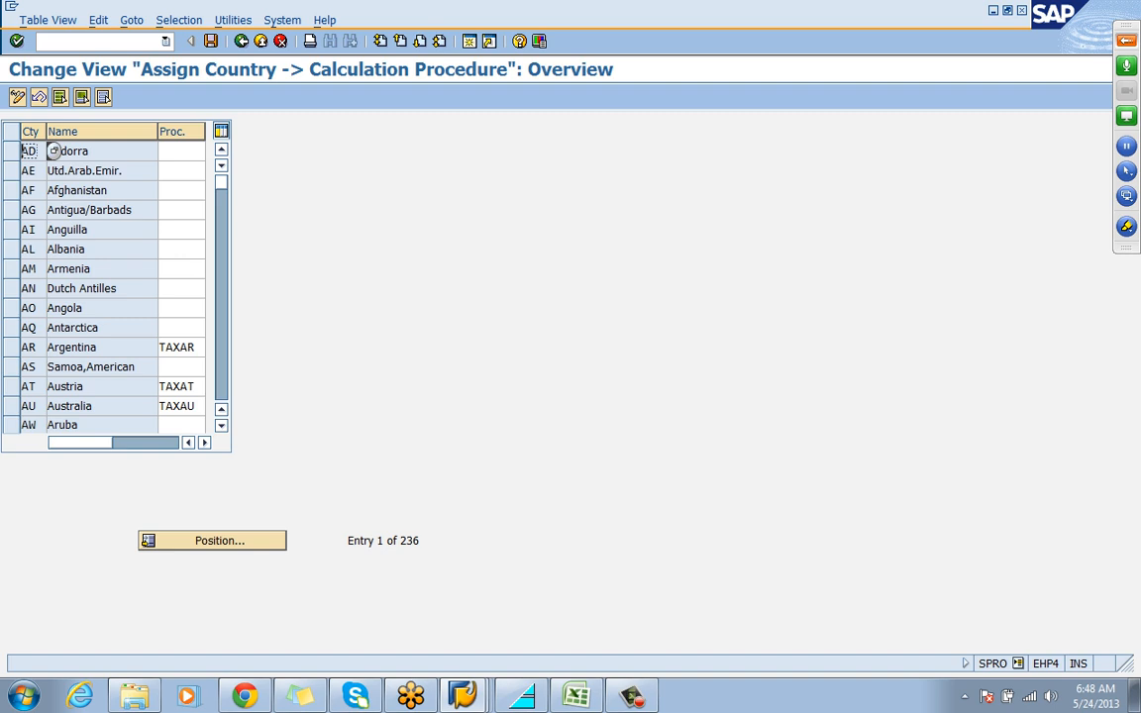
pyautogui.click(213, 541)
pyautogui.write('IN')
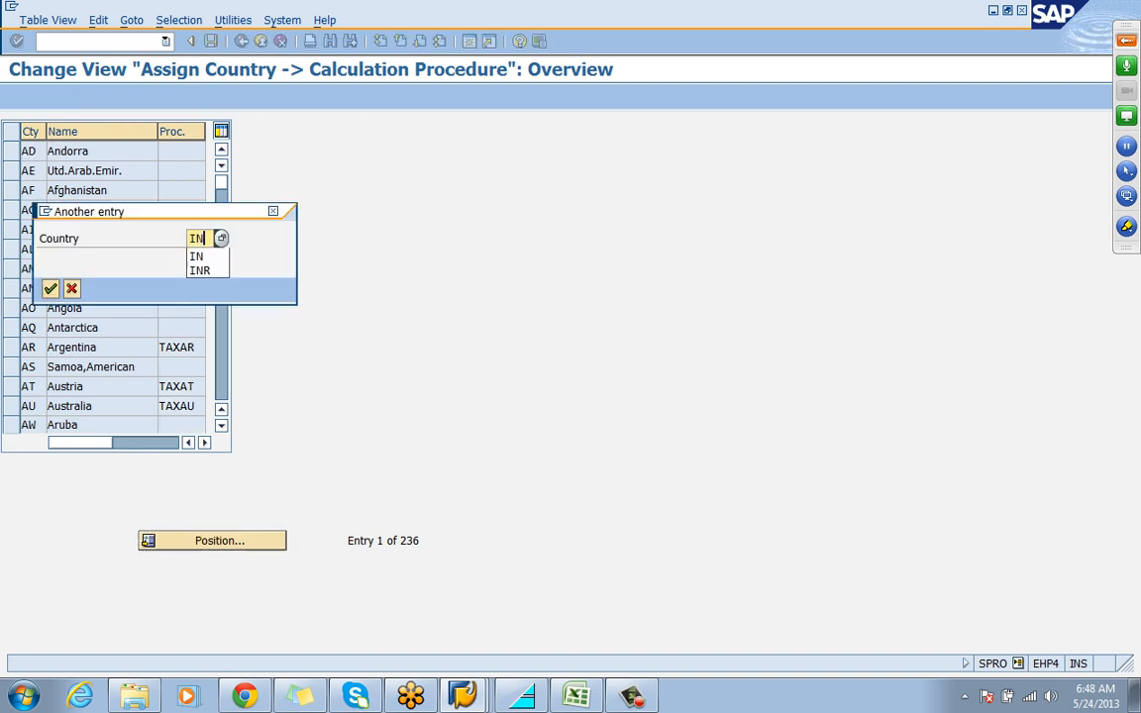
pyautogui.press('Return')
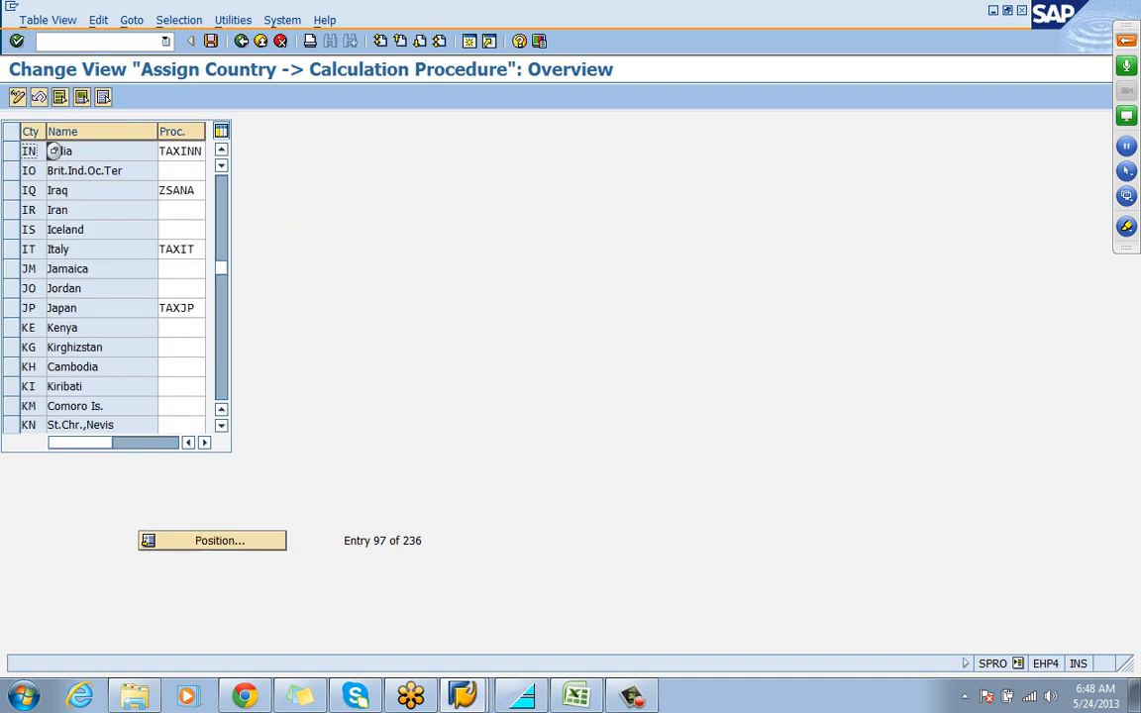
pyautogui.doubleClick(208, 150)
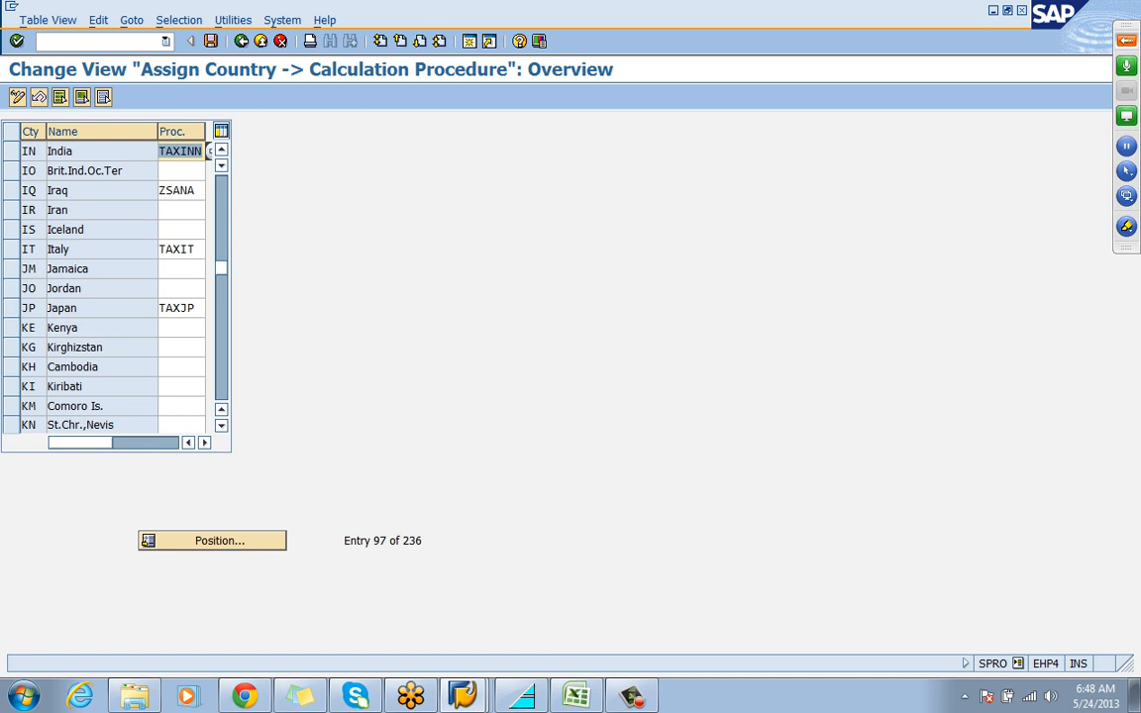
pyautogui.hotkey('ctrl', 's')
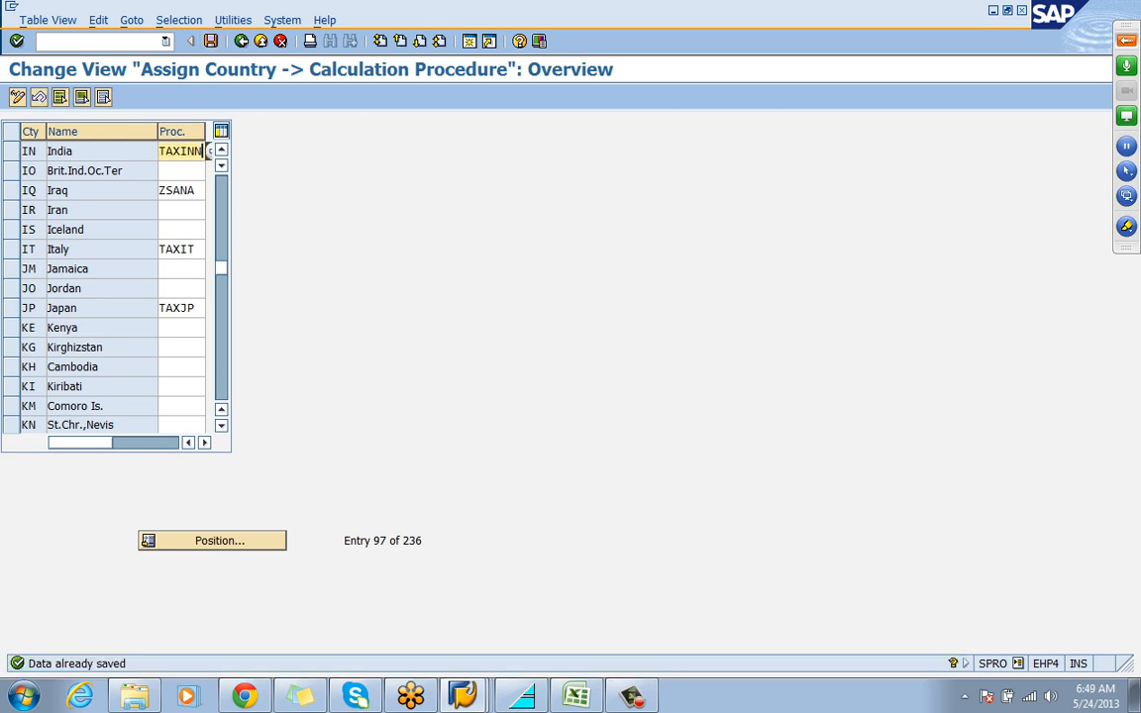
# Switch to the Excel workbook and enter "TAXINN - INDIA TAX PROCEDURE" in cell H22
pyautogui.click(576, 695)
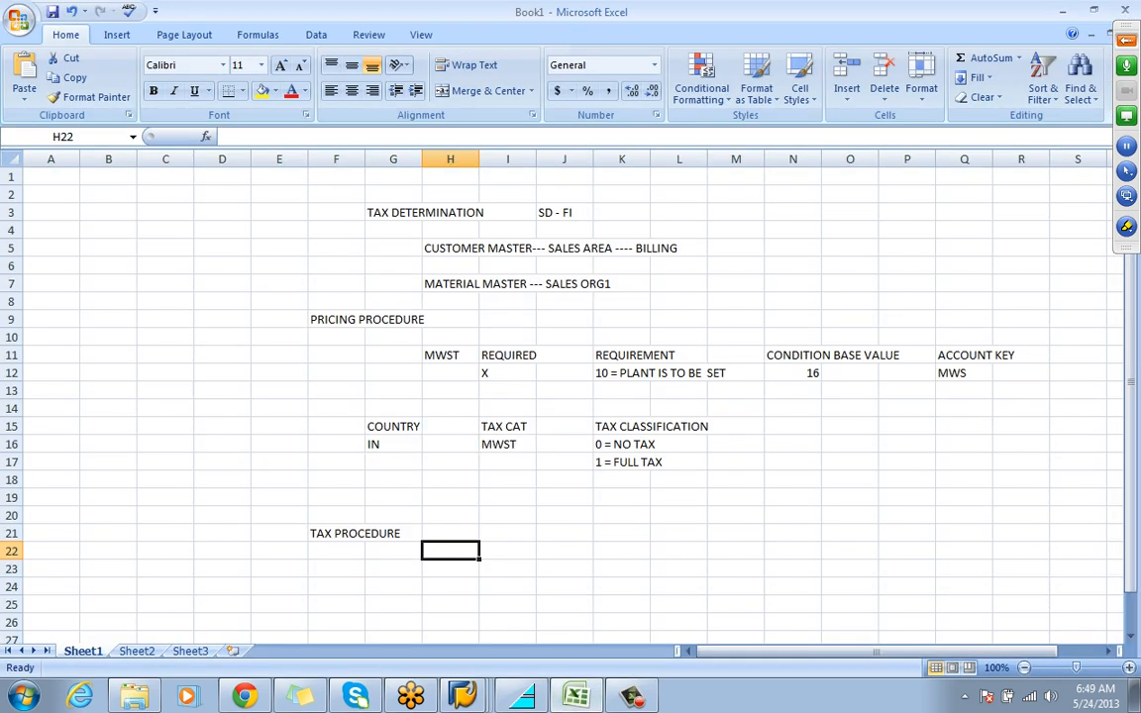
pyautogui.write('TAXINN')
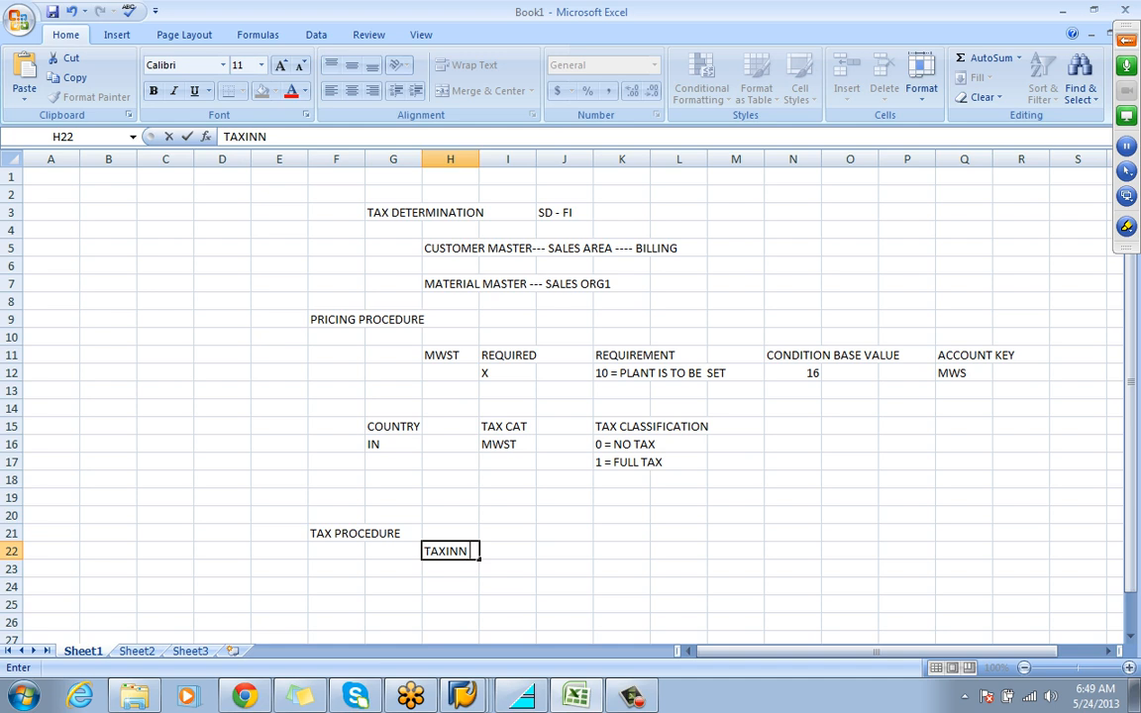
pyautogui.write(' - INDIA TAX P')
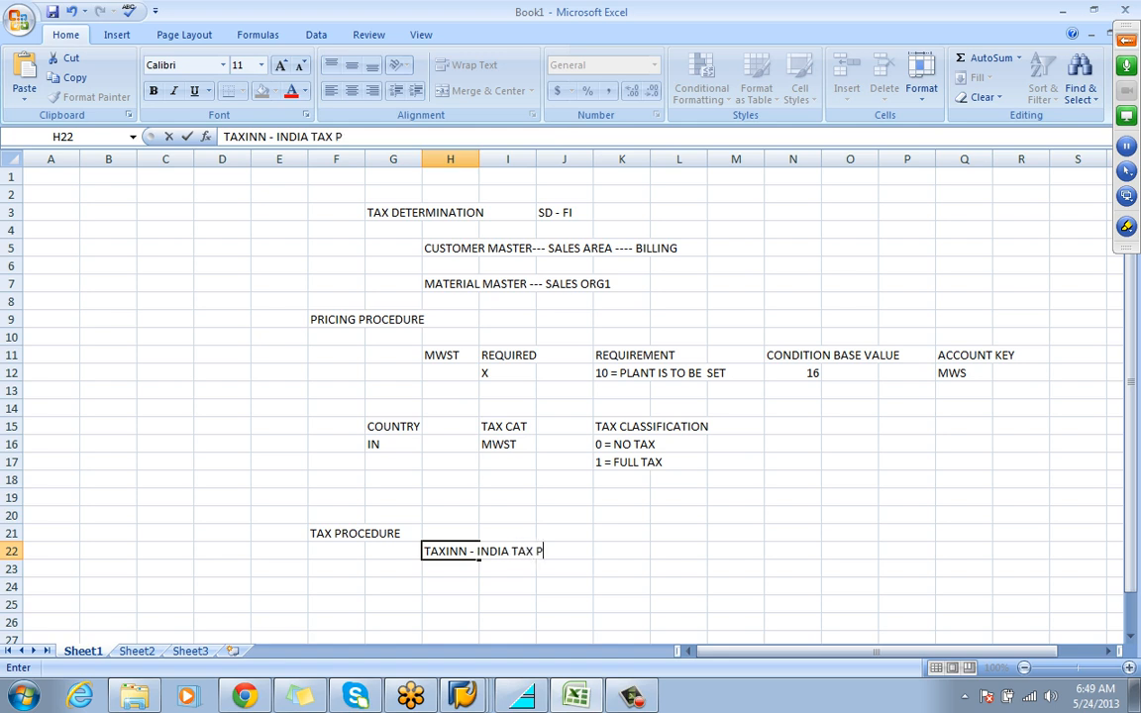
pyautogui.write('ROCEDURE')
pyautogui.press('Return')
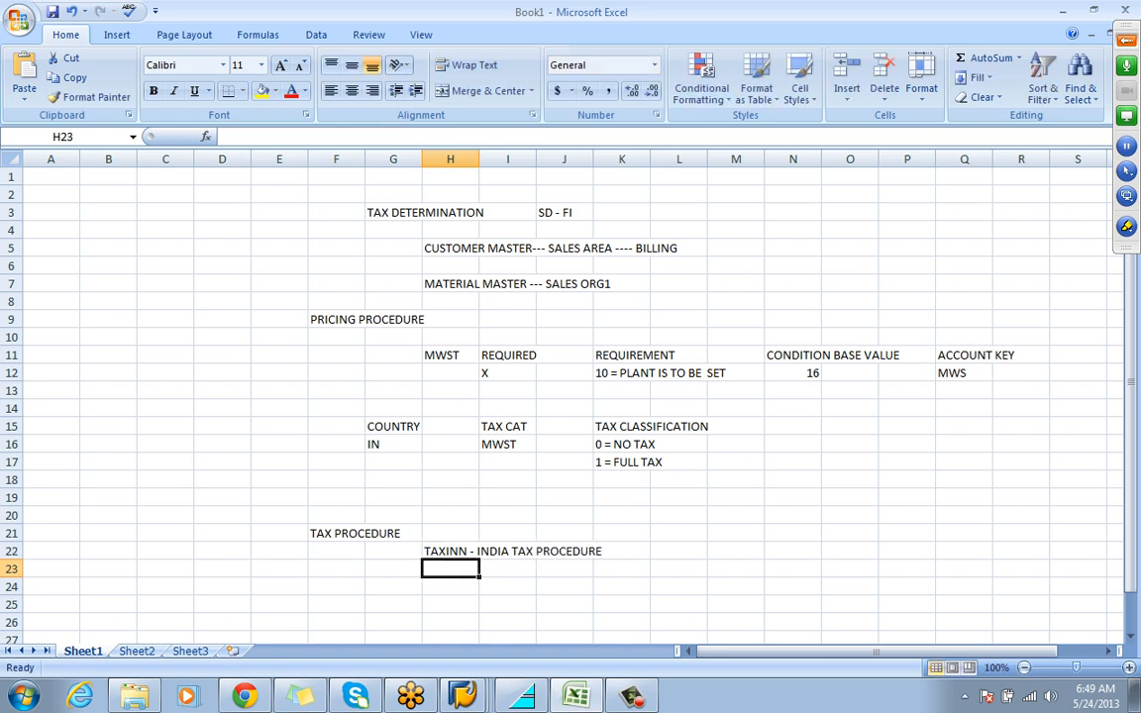
# Enter the note "ASSIGNED TO COUNTRY INDIA" in cell I24
pyautogui.click(507, 587)
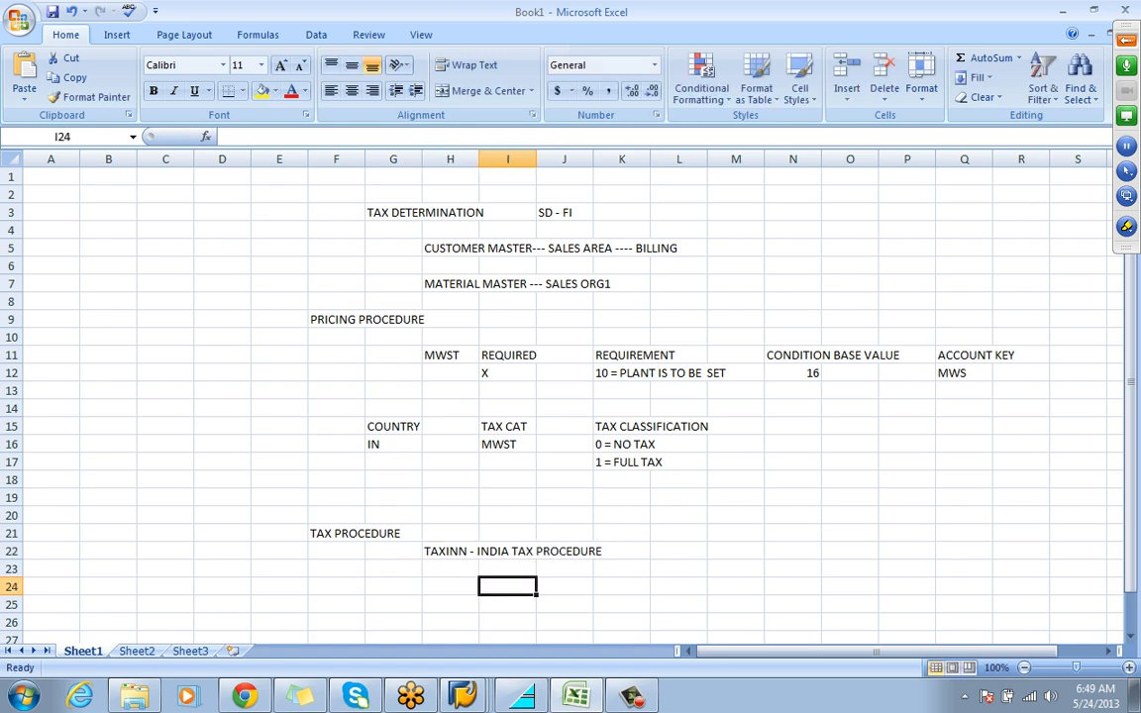
pyautogui.write('ASSIGNED')
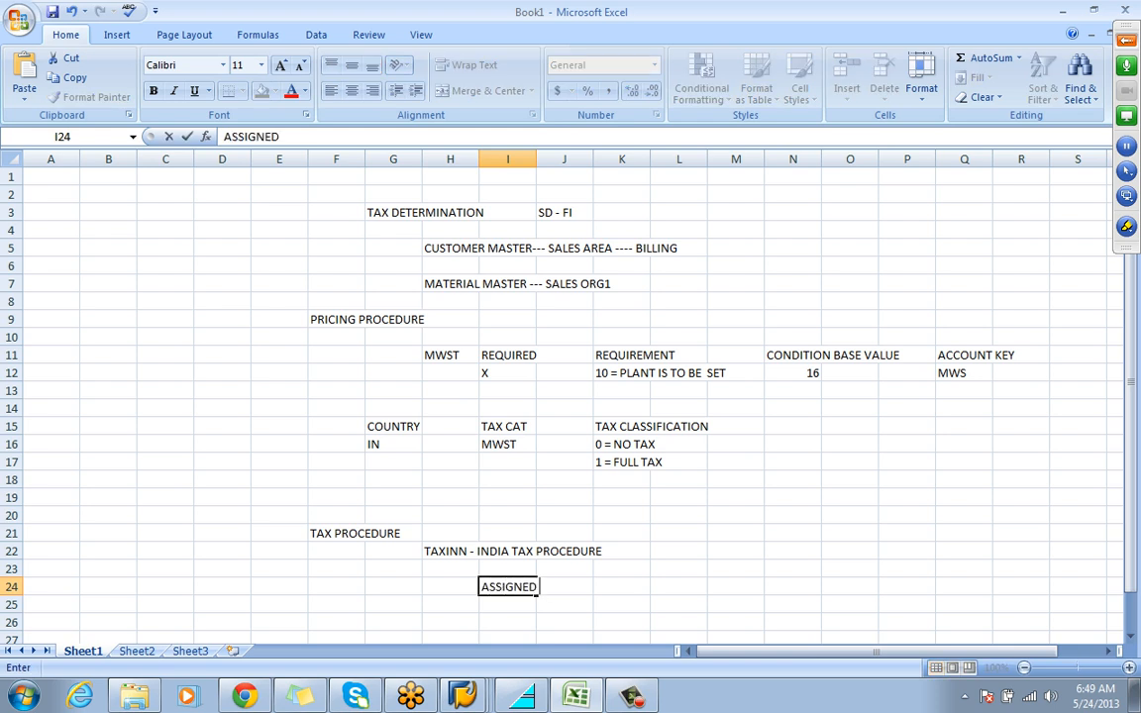
pyautogui.write(' TO COUNT')
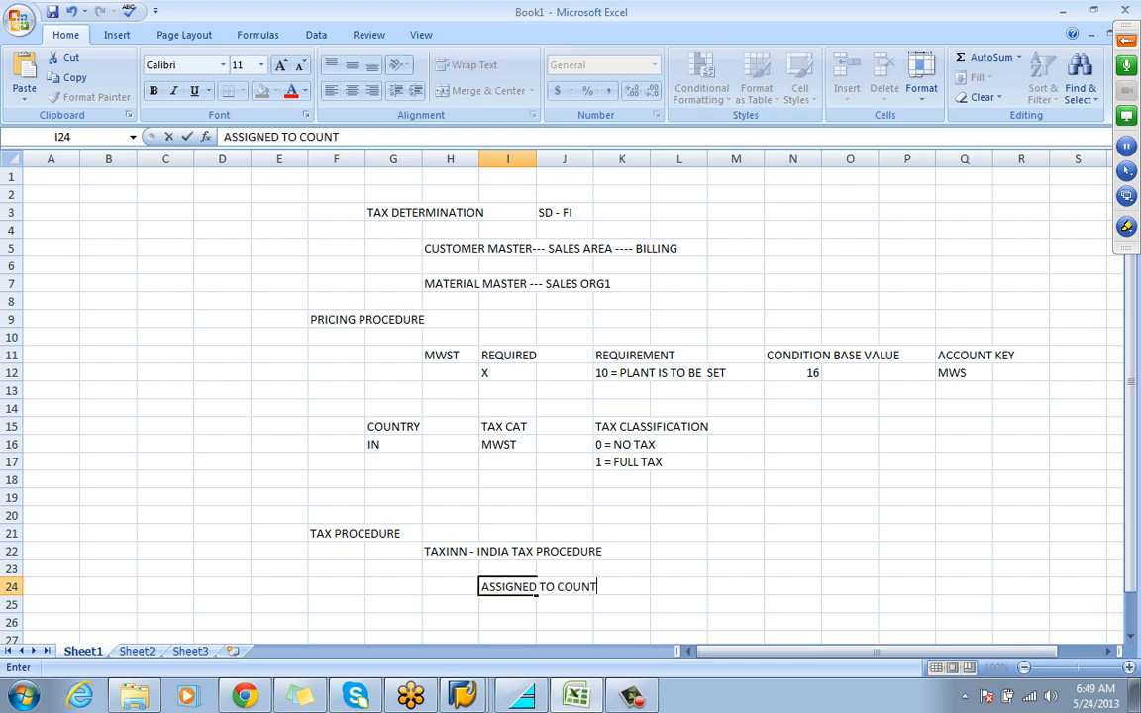
pyautogui.write('RY INDIA')
pyautogui.press('Return')
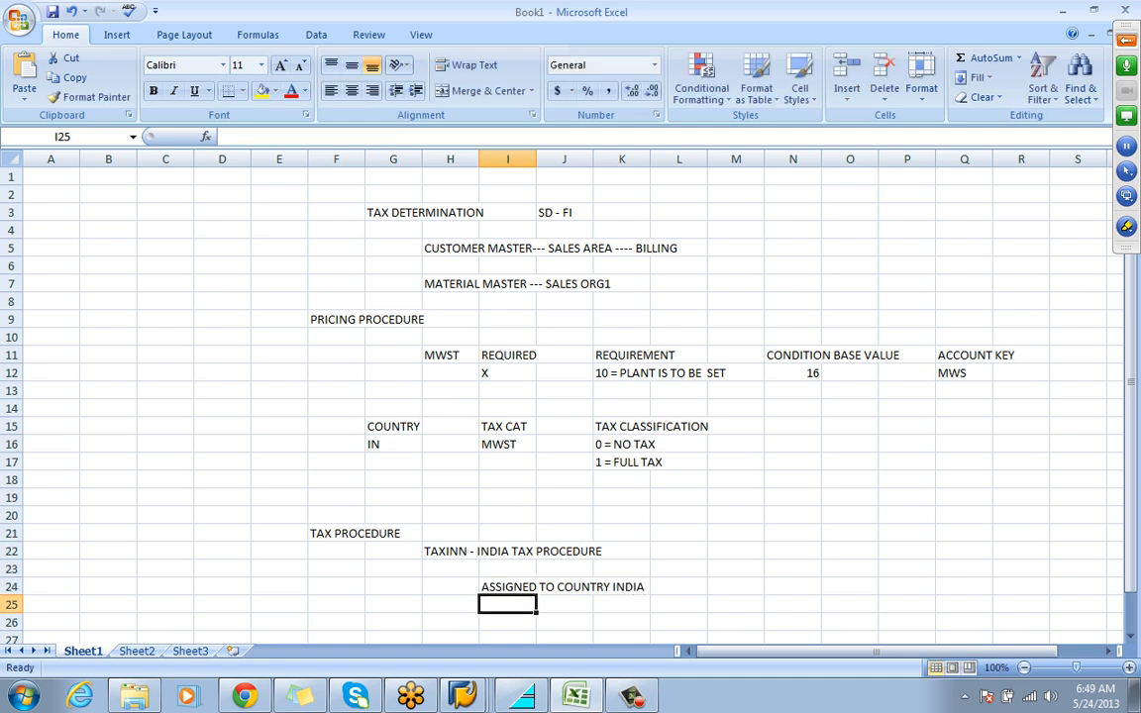
# Make the TAX PROCEDURE heading in cell F21 bold
pyautogui.press('Return')
pyautogui.click(337, 534)
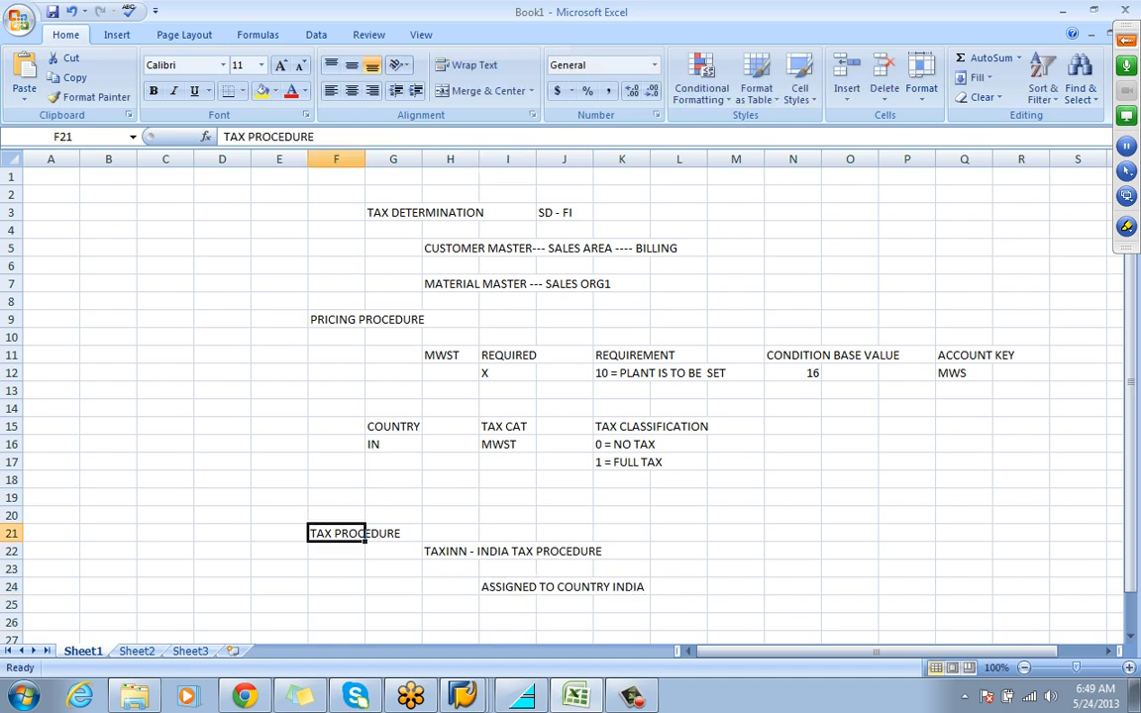
pyautogui.hotkey('ctrl', 'b')
# Add the section heading "MAINTAIN TAX CODES" in cell F26 and make it bold
pyautogui.click(337, 622)
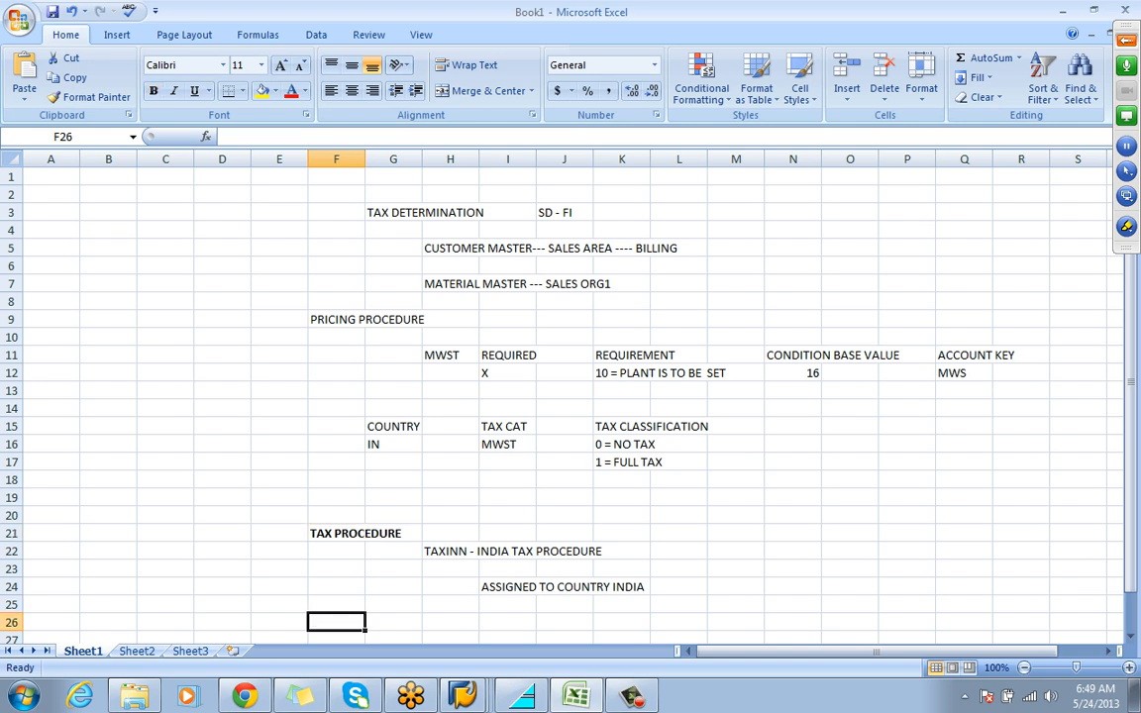
pyautogui.write('MAINTAIN')
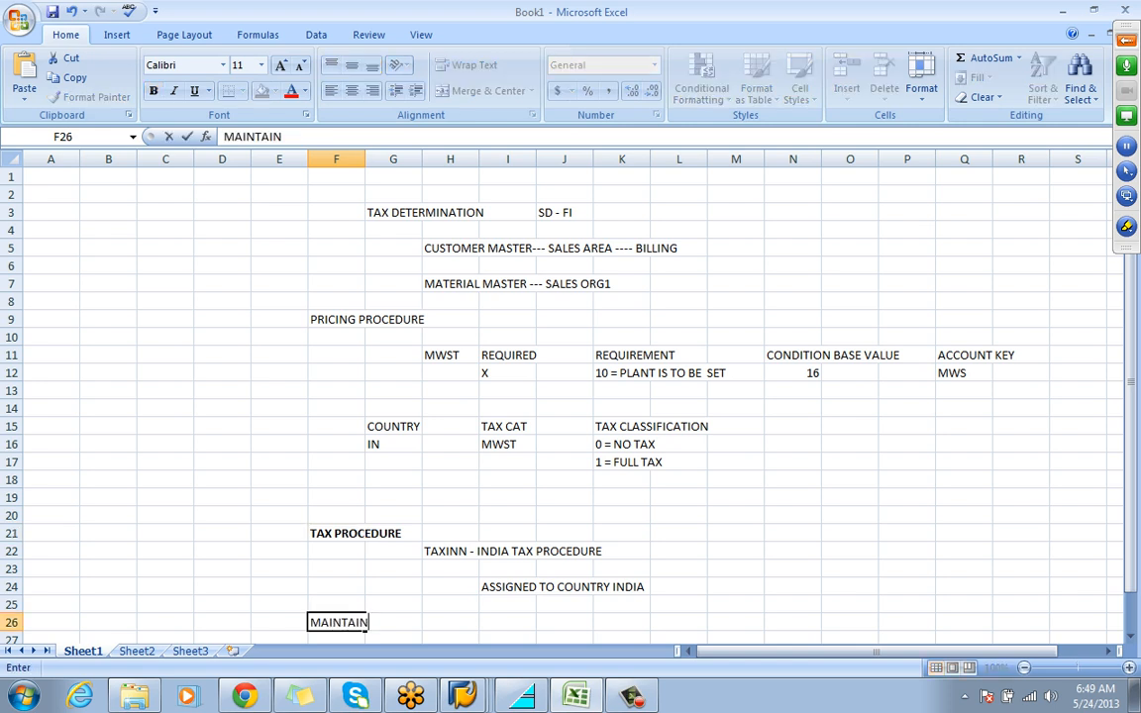
pyautogui.write(' TAX CODES')
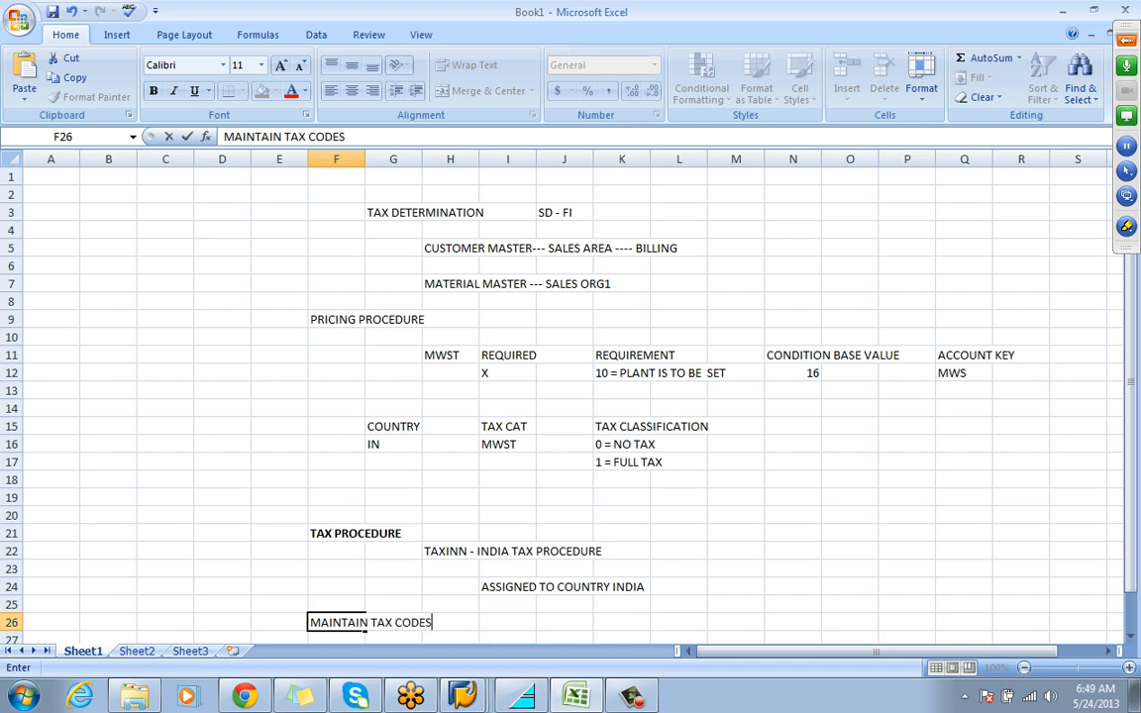
pyautogui.press('Return')
pyautogui.press('Return')
pyautogui.click(337, 587)
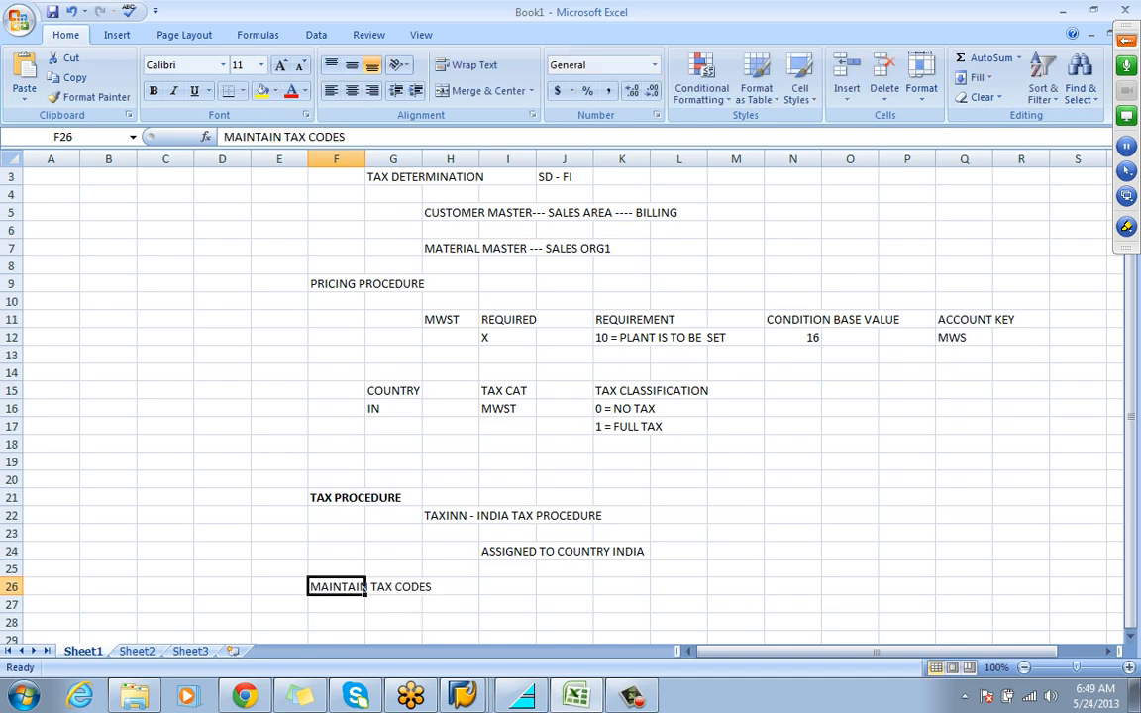
pyautogui.hotkey('ctrl', 'b')
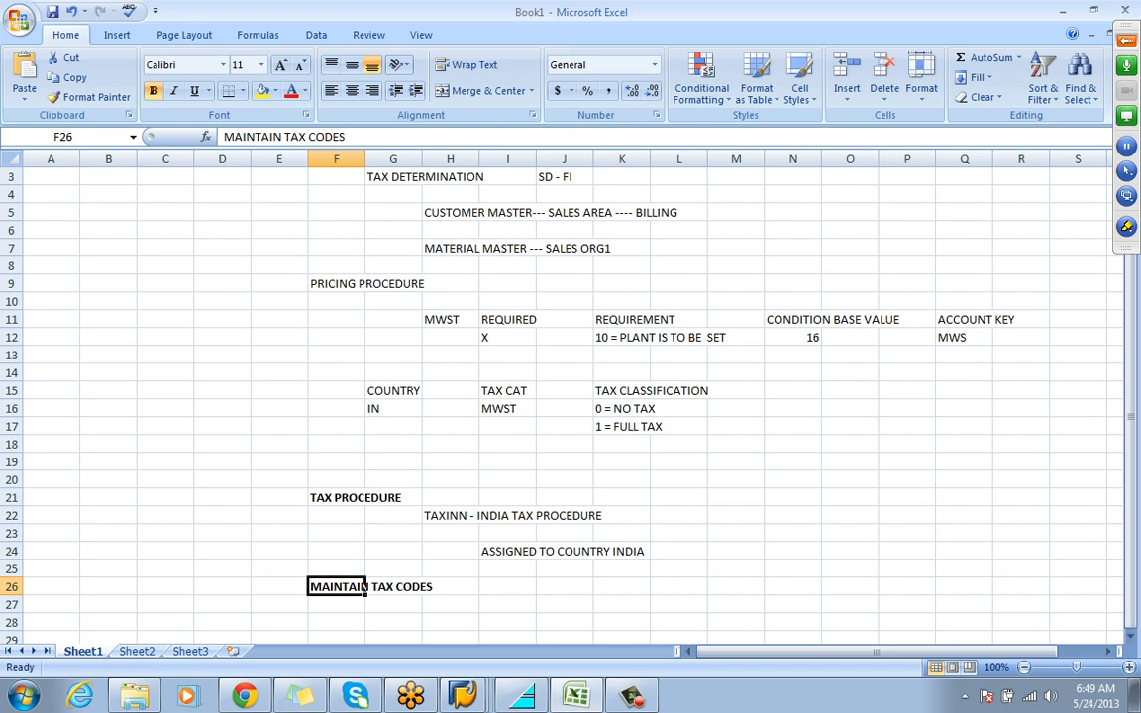
# Enter the note "FTXP = TCODE" in cell I26 beside the MAINTAIN TAX CODES heading
pyautogui.click(507, 587)
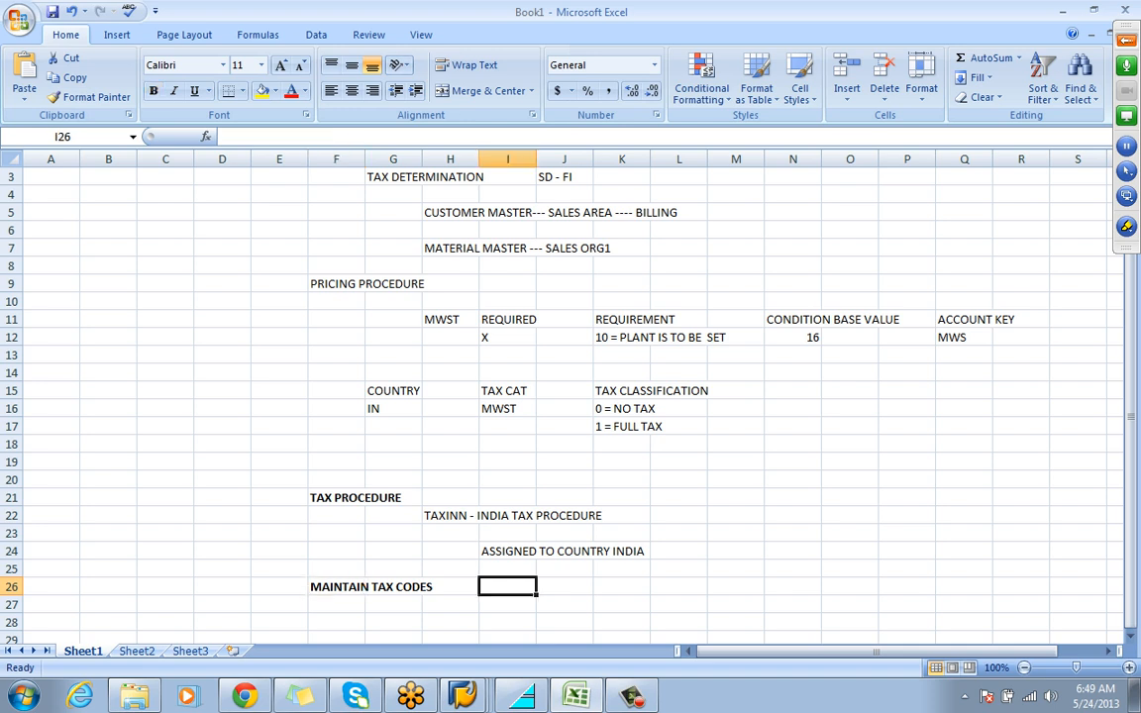
pyautogui.write('FTXP')
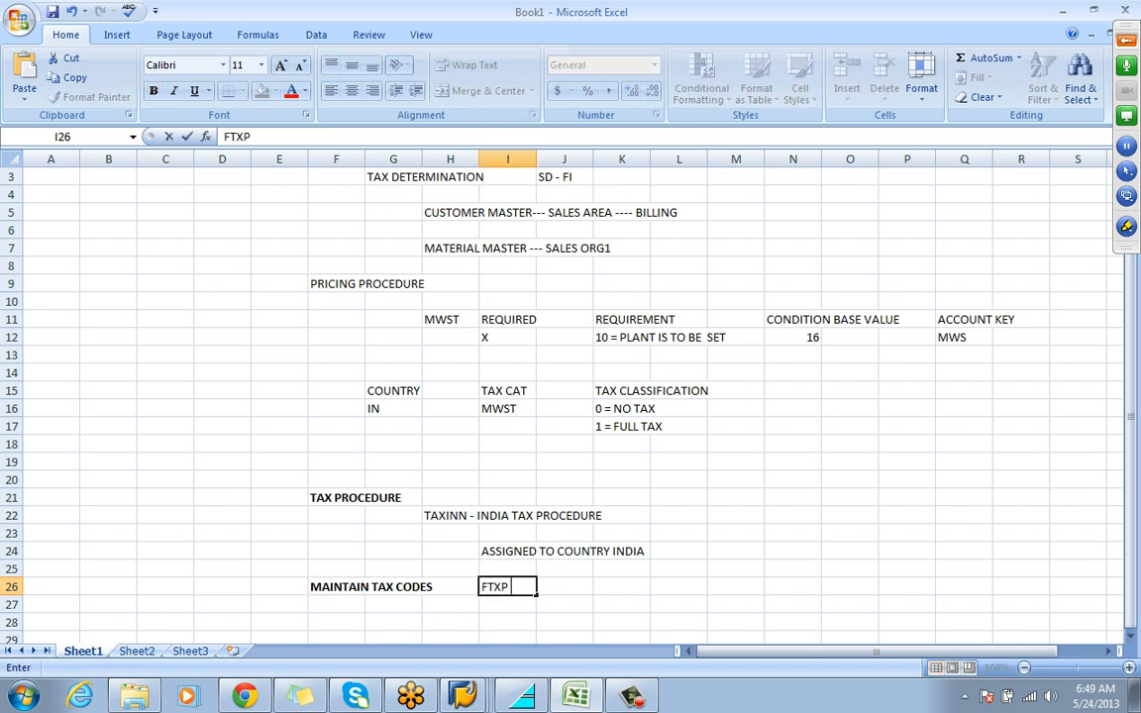
pyautogui.write(' = TCODE')
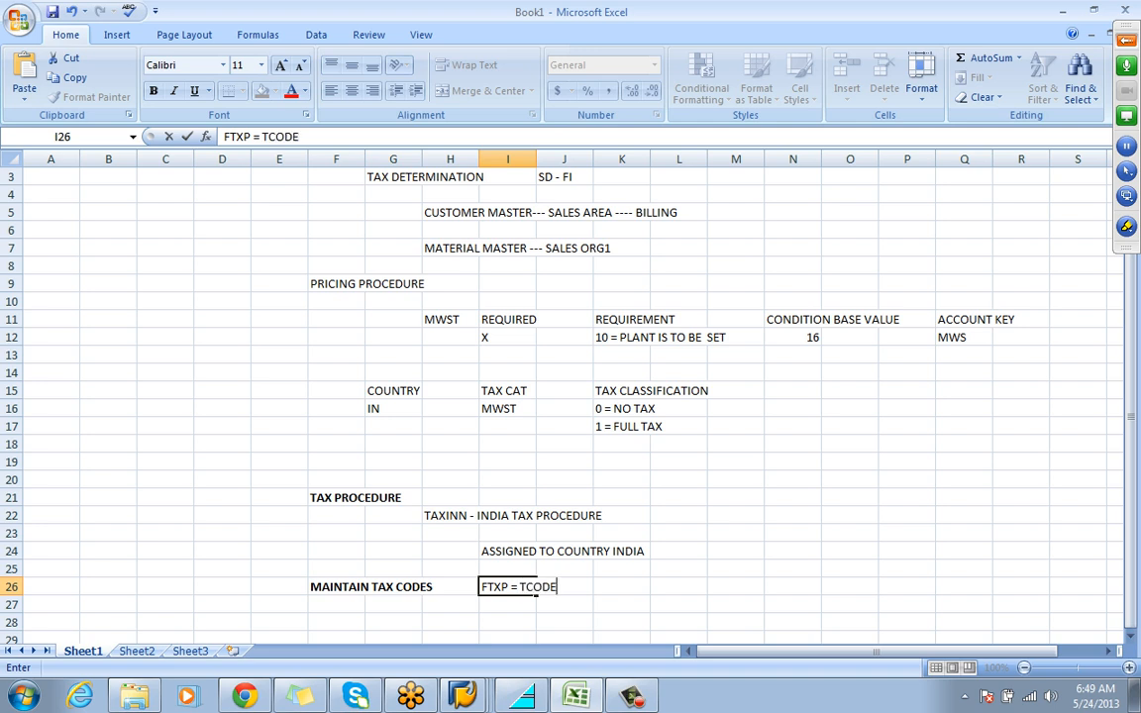
pyautogui.press('Return')
pyautogui.click(534, 588)
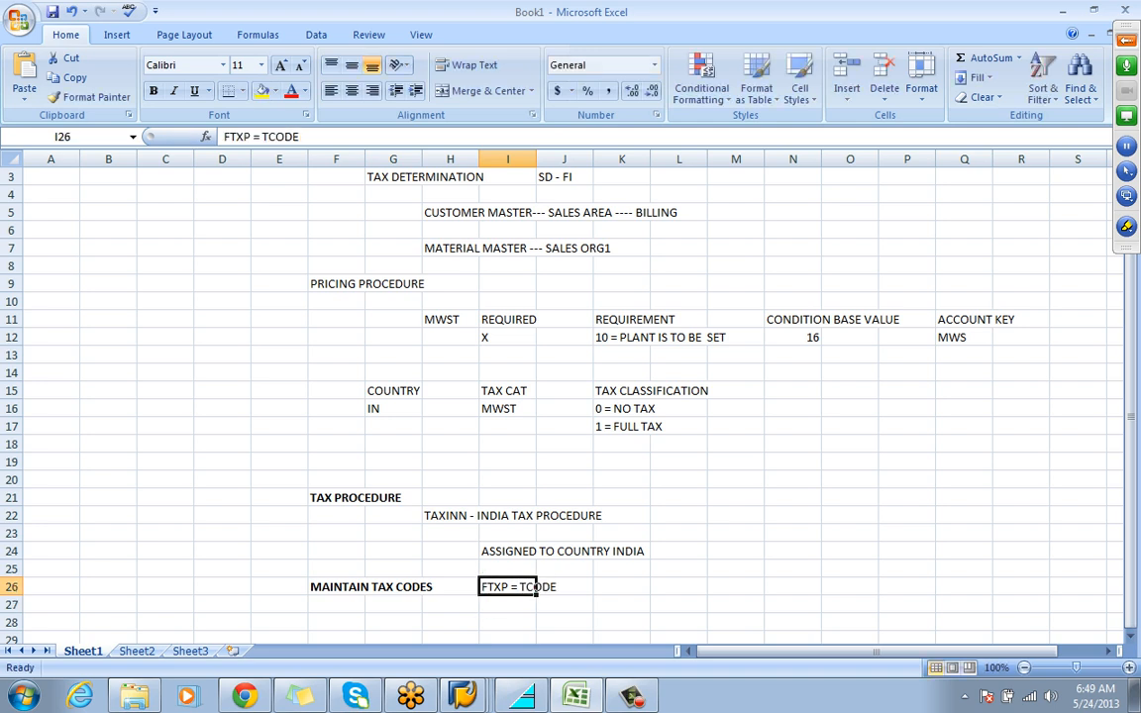
pyautogui.click(508, 621)
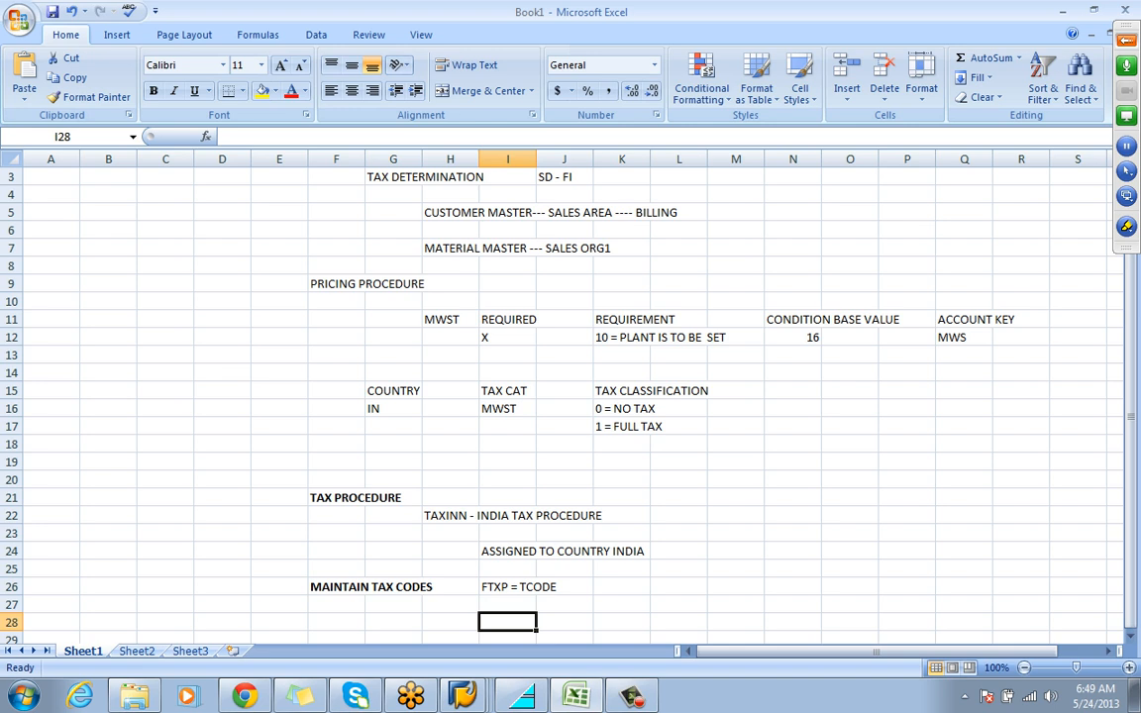
# Switch to the SAP Change Material session, start transaction FTXP in its place and choose country IN
pyautogui.click(463, 696)
pyautogui.click(396, 655)
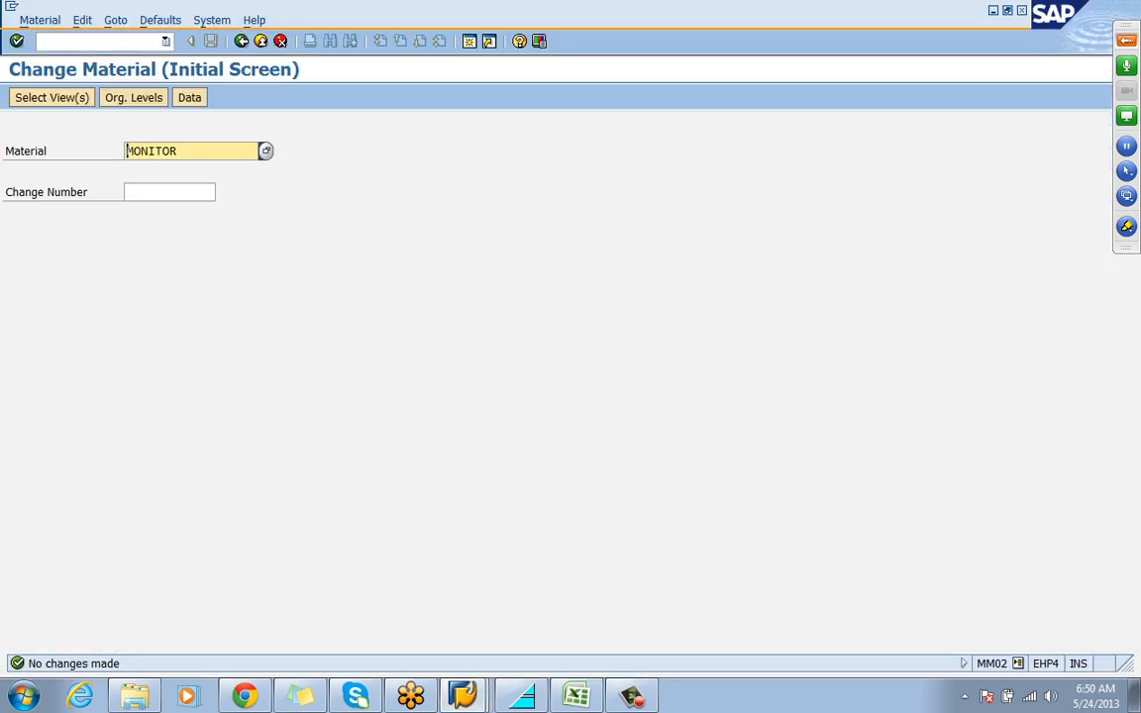
pyautogui.click(91, 42)
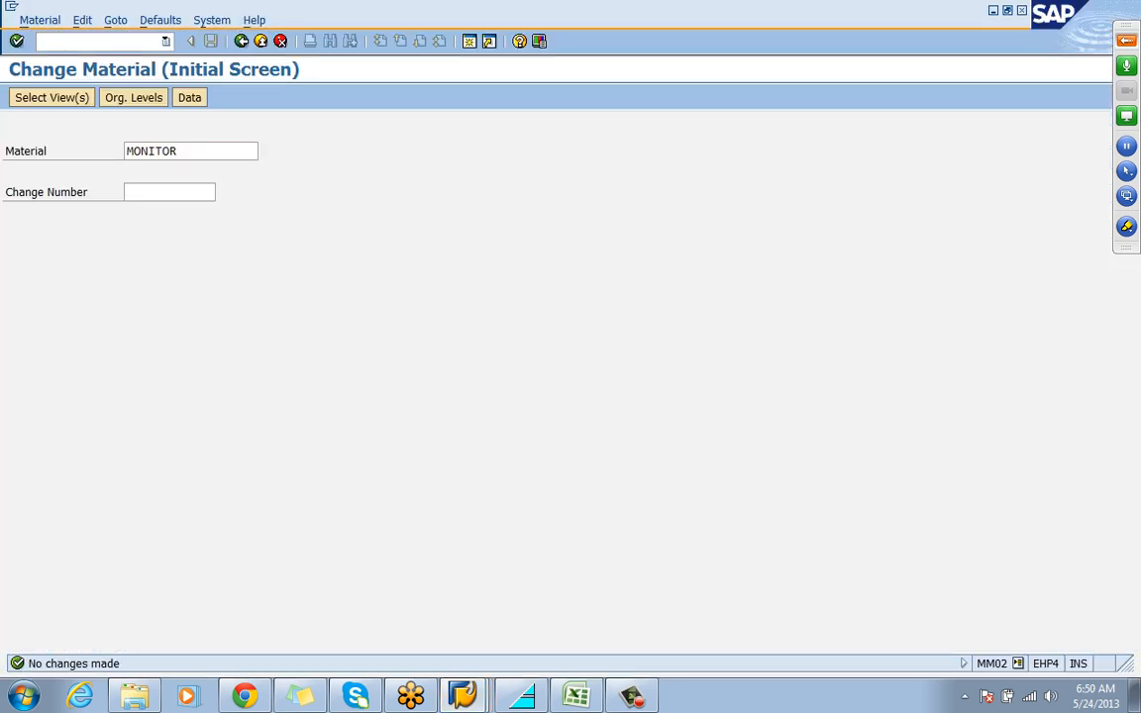
pyautogui.write('/NFTXP')
pyautogui.press('Return')
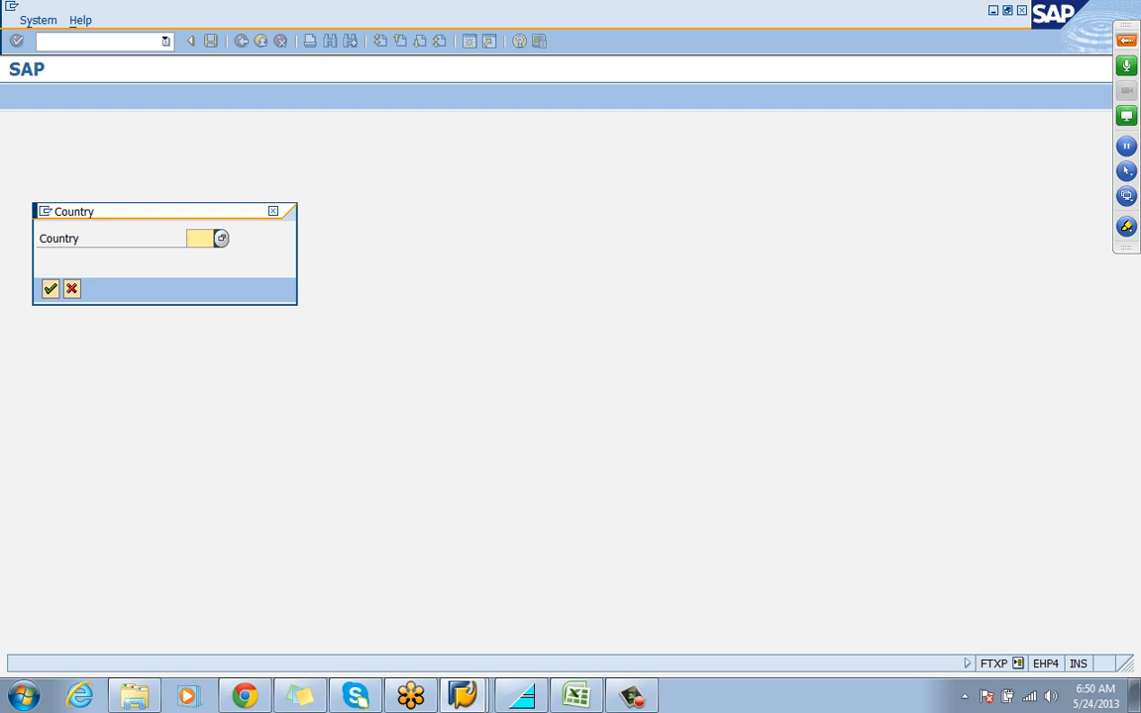
pyautogui.write('IN')
pyautogui.press('Return')
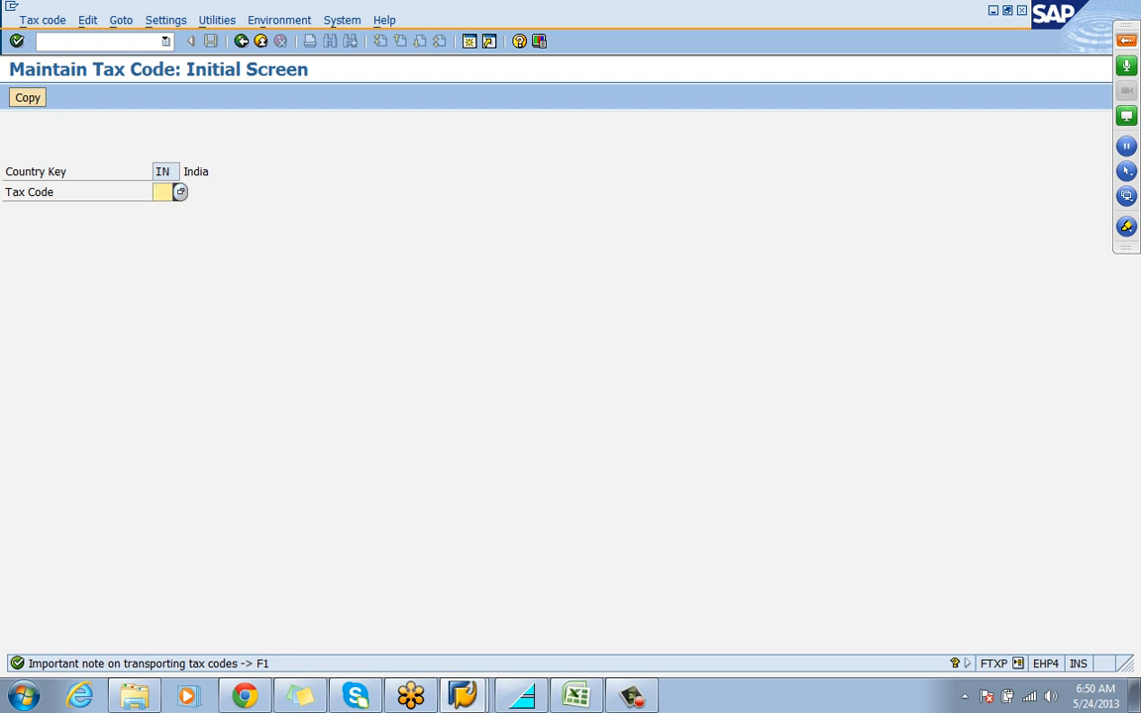
# Switch to the Excel workbook and enter "OUTPUT TAX" in cell L27 and "A" in cell N27
pyautogui.click(577, 697)
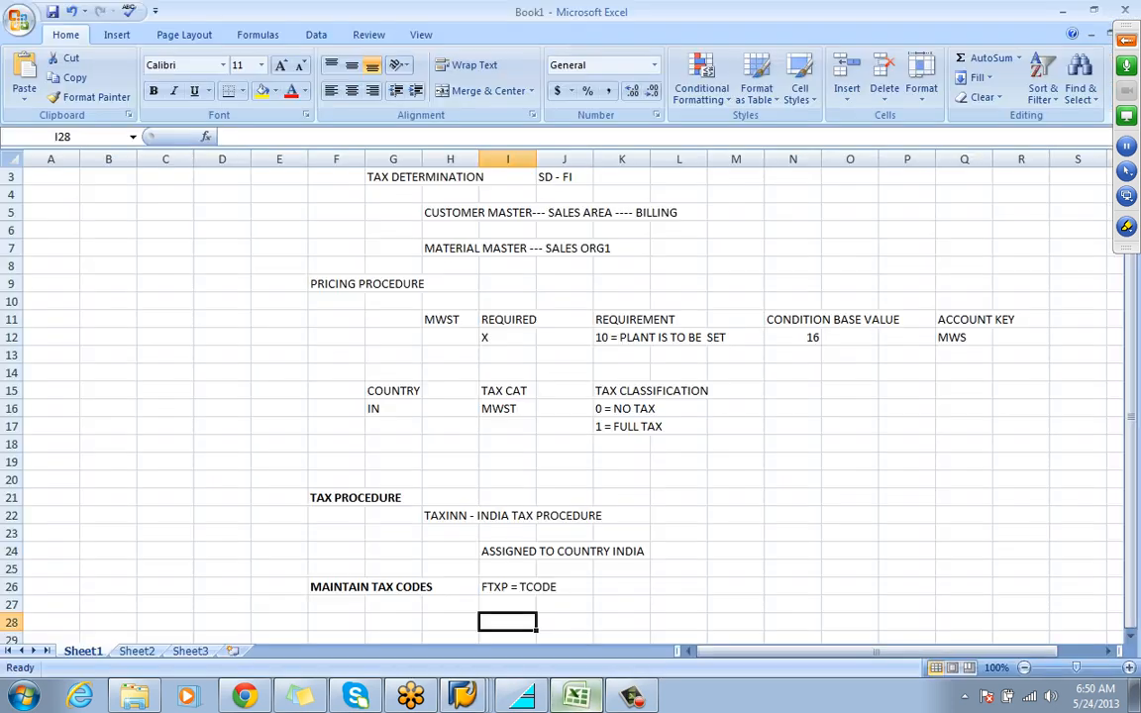
pyautogui.click(679, 604)
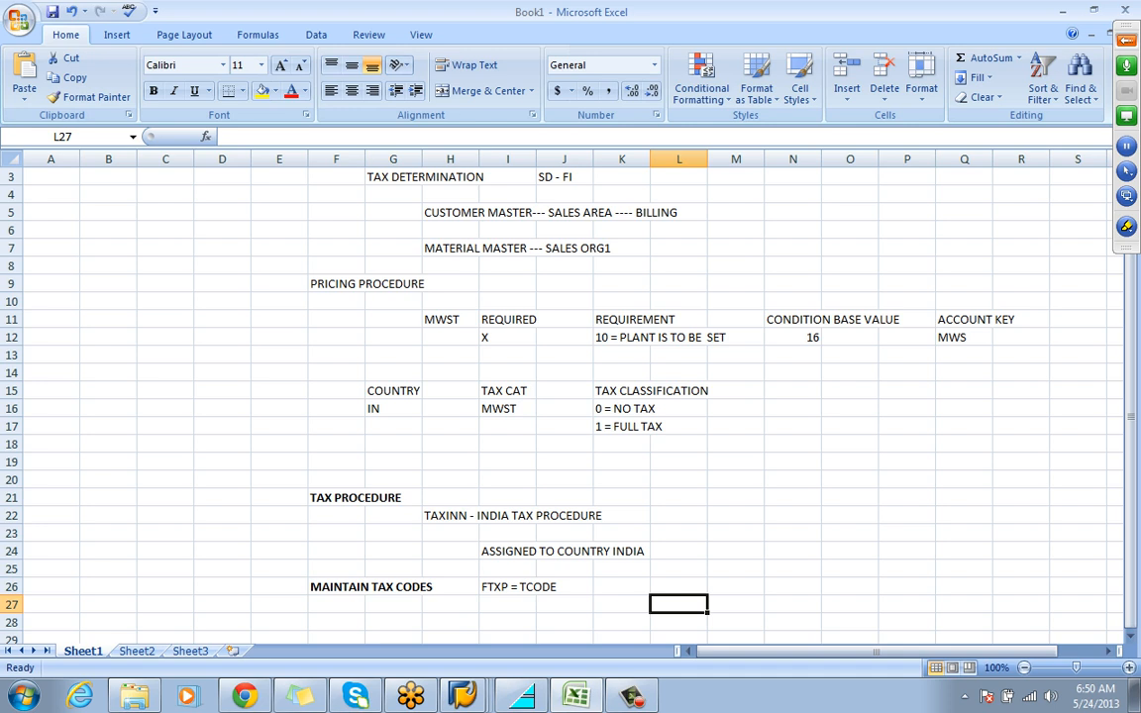
pyautogui.write('OUTP')
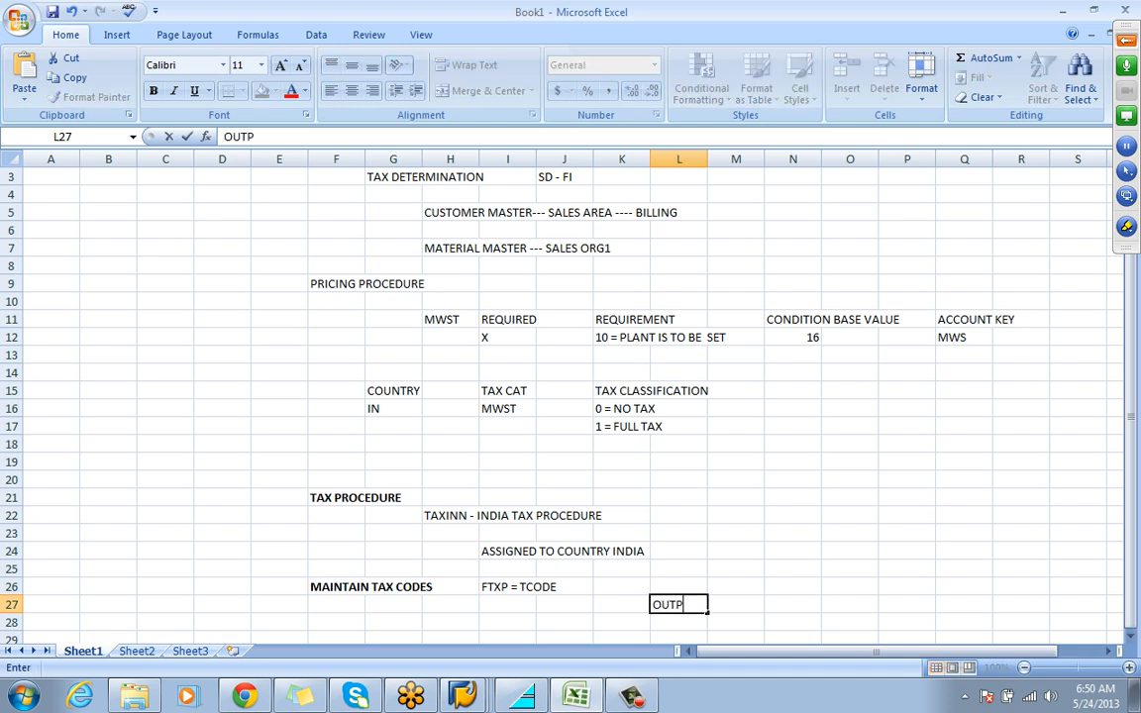
pyautogui.write('UT TAX')
pyautogui.press('Tab')
pyautogui.press('Tab')
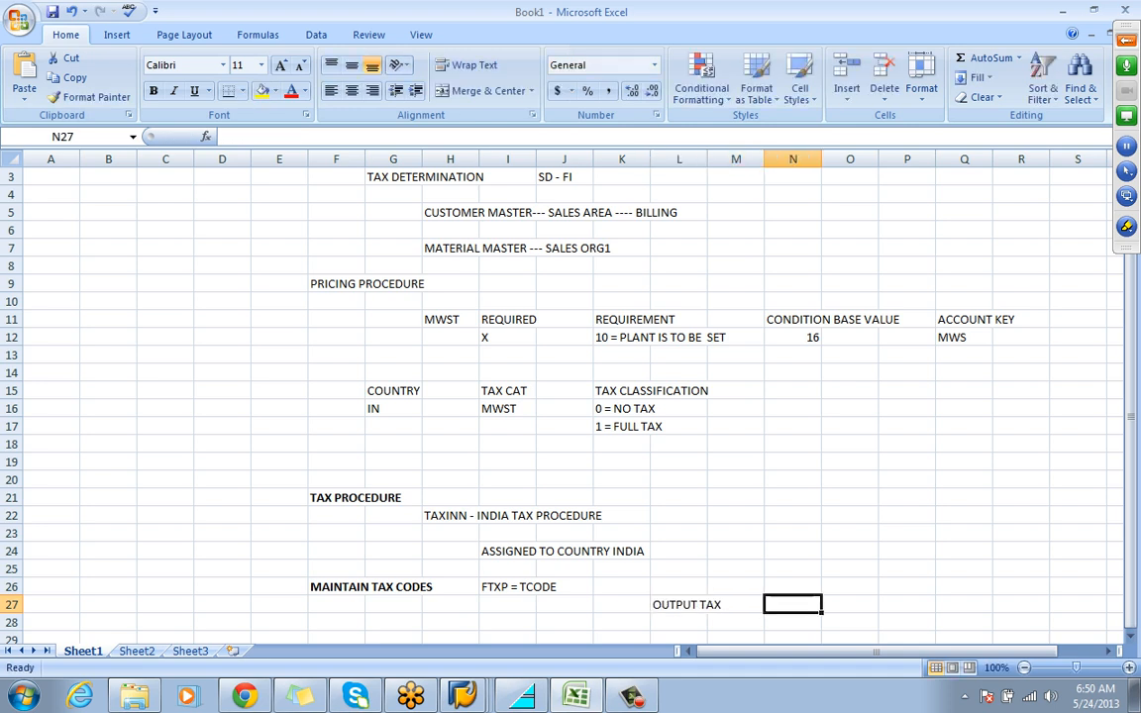
pyautogui.write('A')
pyautogui.press('Return')
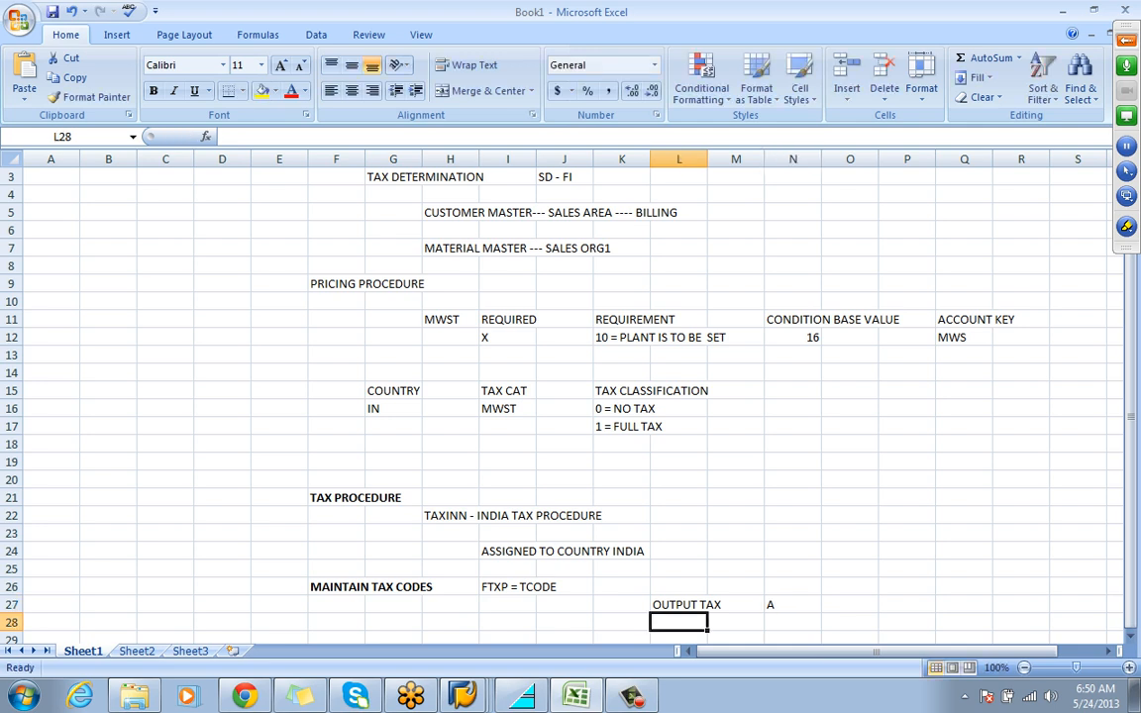
# Enter "INPUT TAXES" in cell L28 and "V" in cell N28
pyautogui.write('INPUT T')
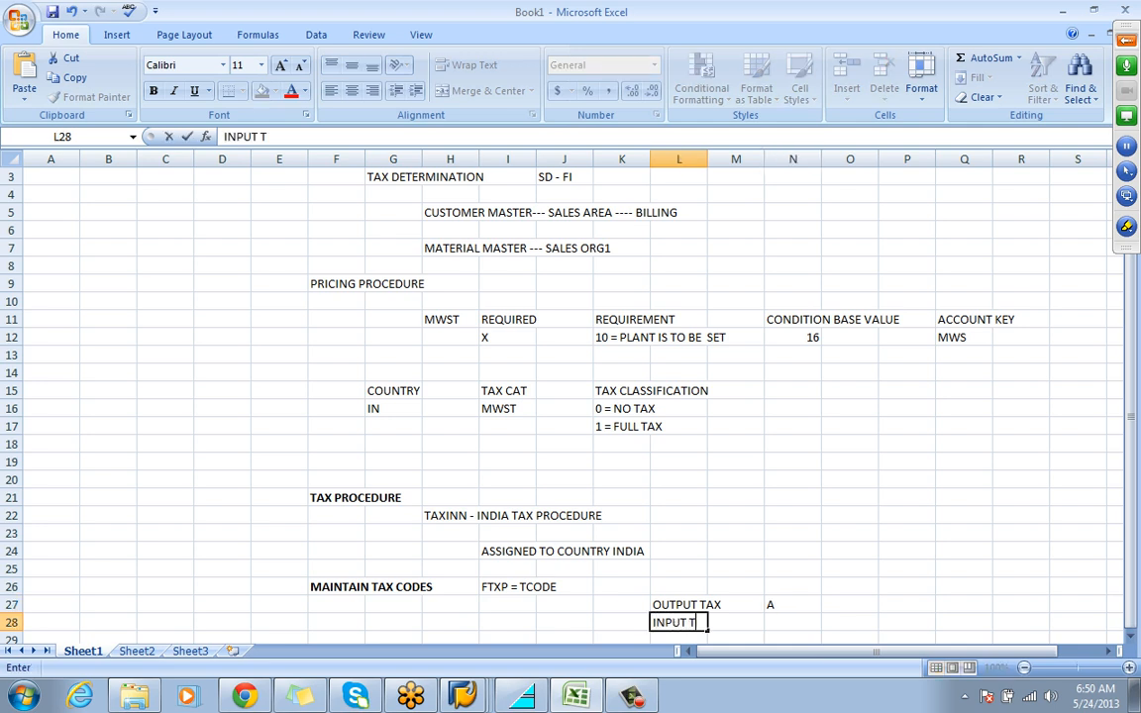
pyautogui.write('AXES')
pyautogui.press('Tab')
pyautogui.press('Tab')
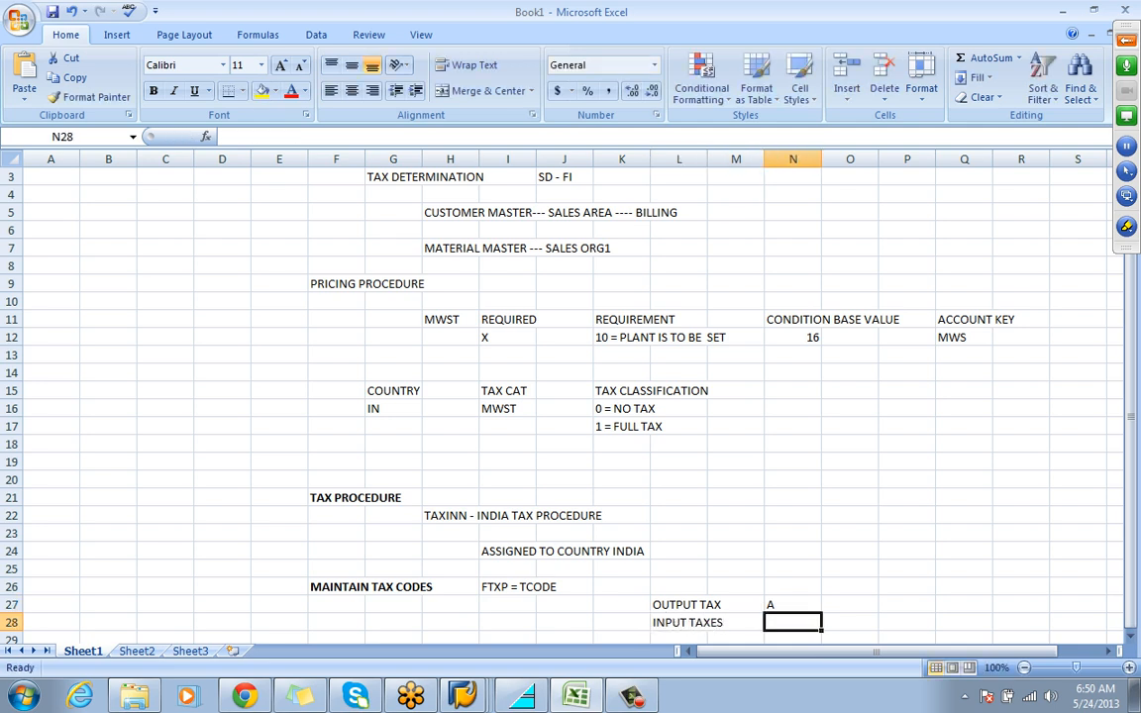
pyautogui.write('V')
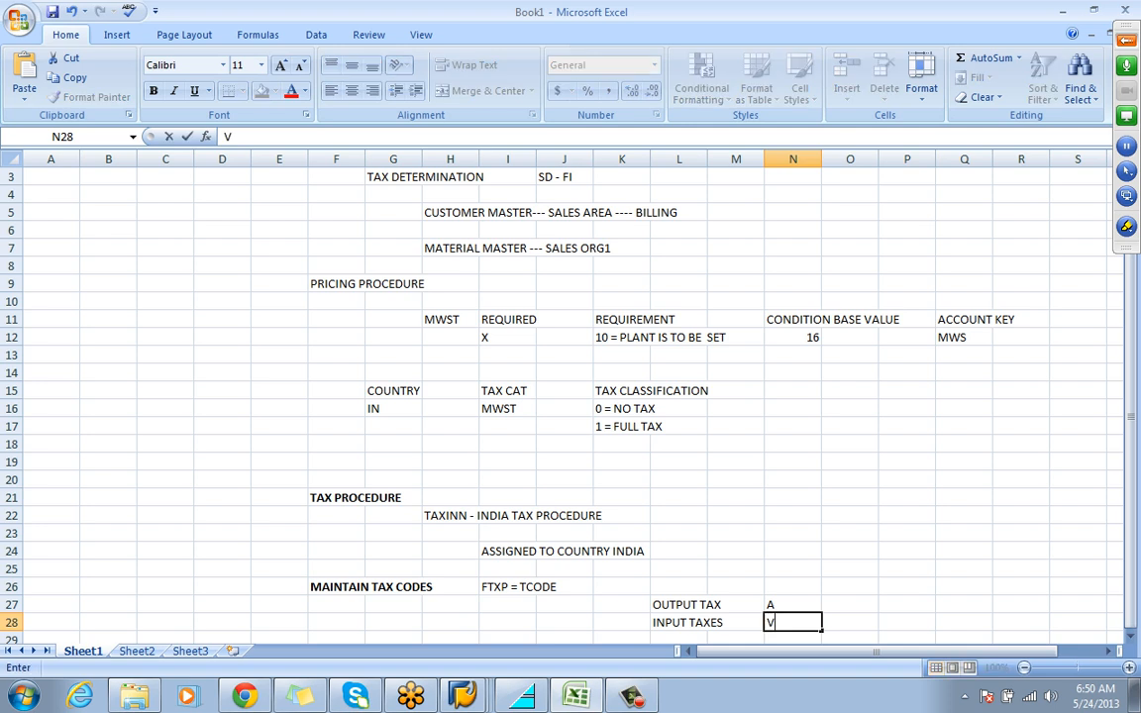
# Enter the module SD in cell P27 for output tax and MM in cell P28 for input taxes
pyautogui.press('Right')
pyautogui.press('Right')
pyautogui.press('Up')
pyautogui.write('SD')
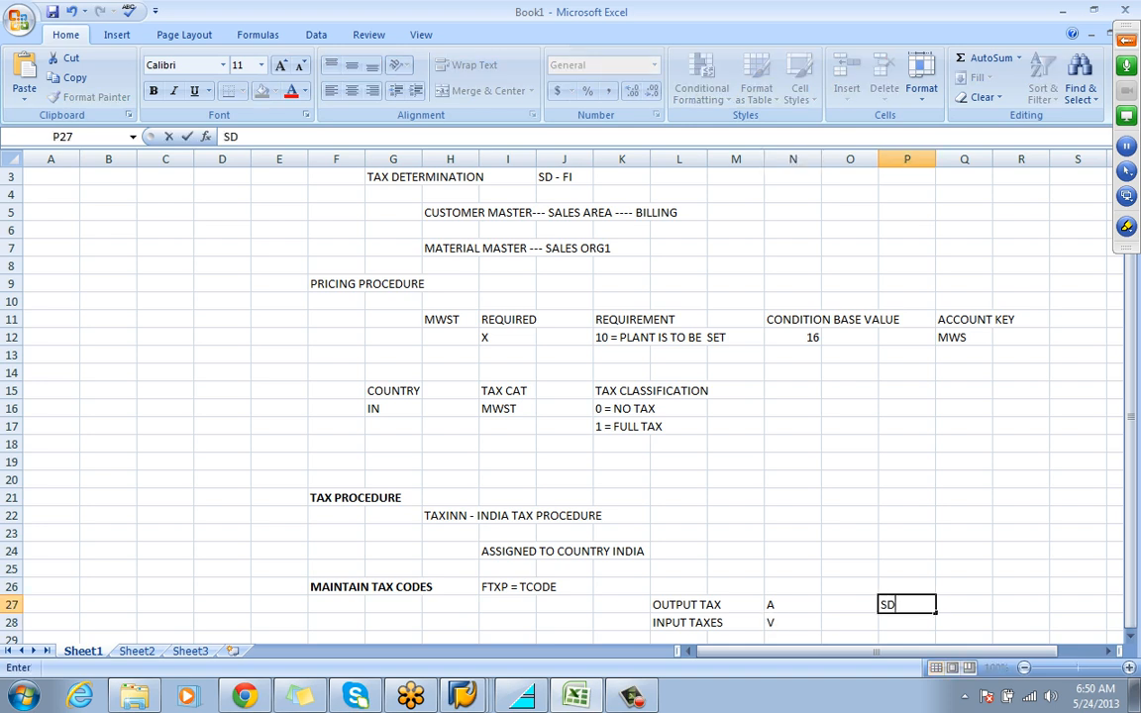
pyautogui.press('Down')
pyautogui.write('MM')
pyautogui.press('Down')
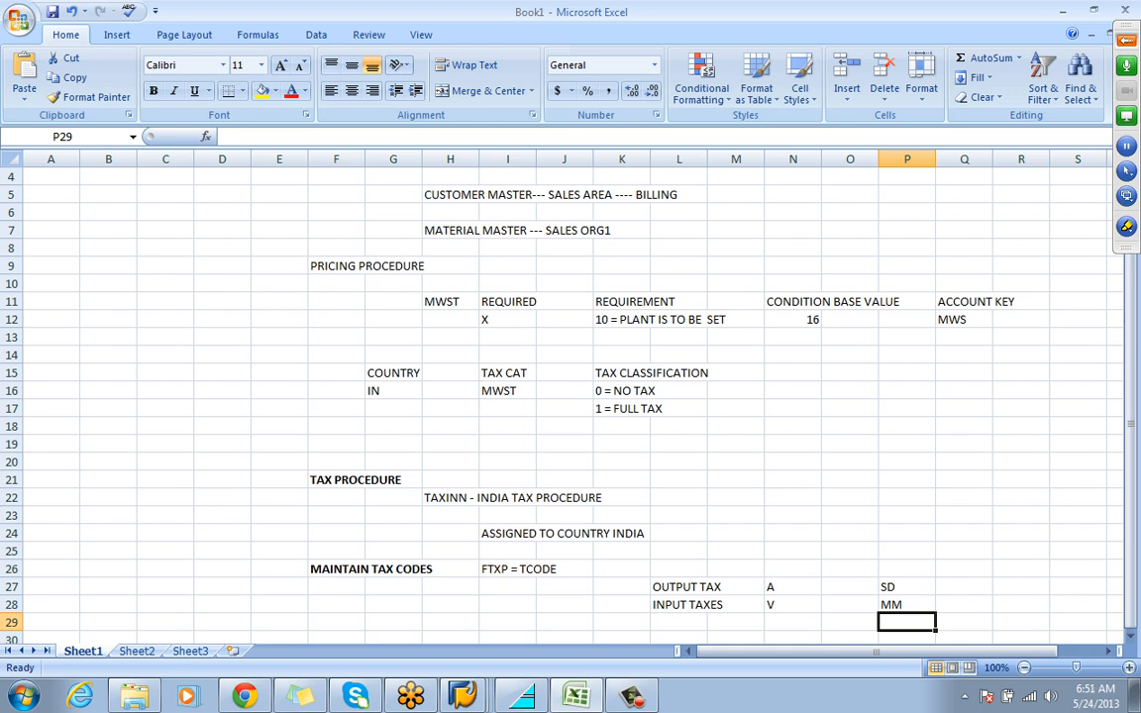
pyautogui.click(679, 587)
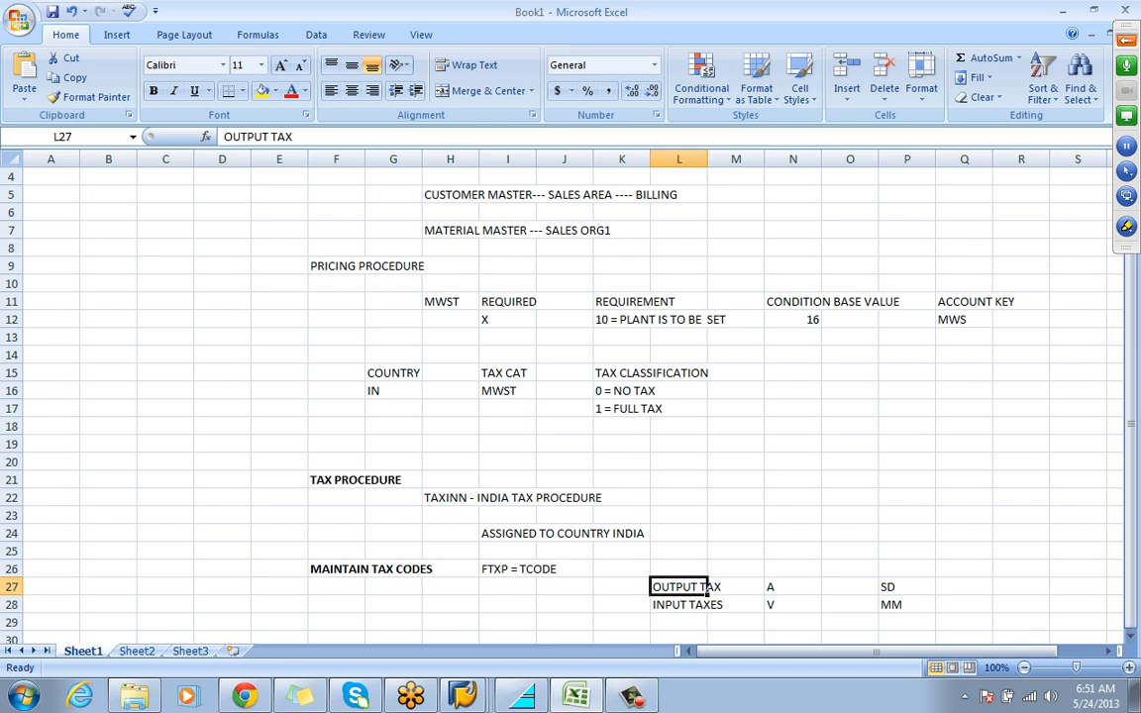
pyautogui.click(793, 605)
pyautogui.click(792, 587)
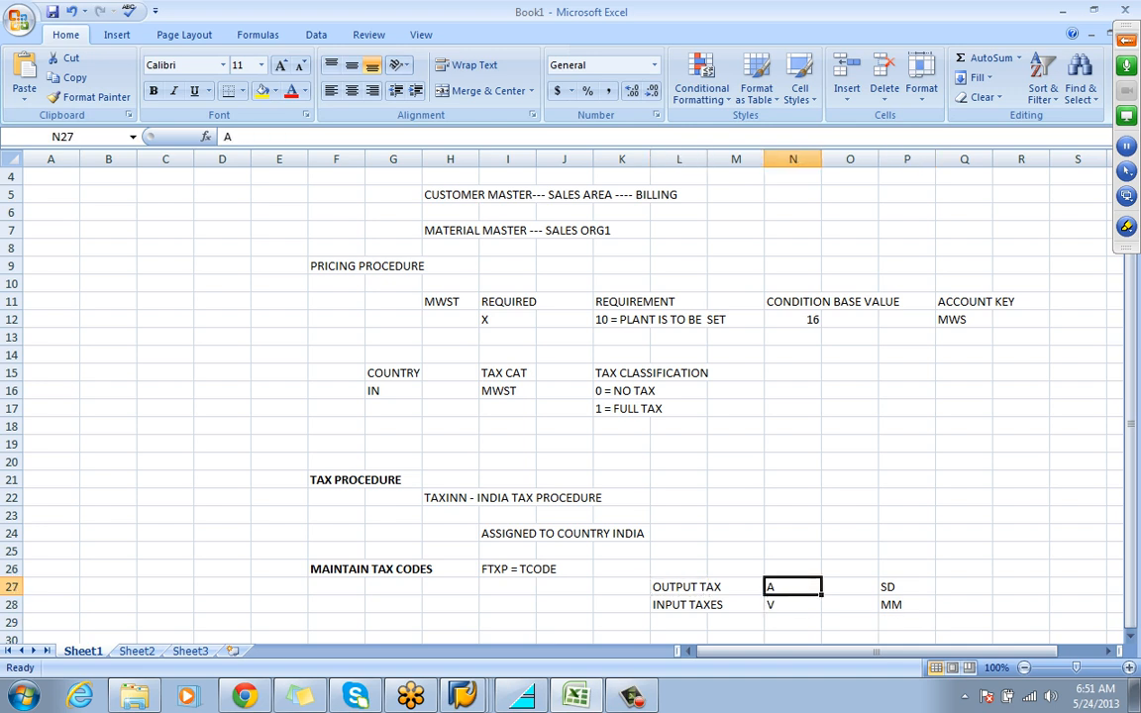
pyautogui.click(707, 606)
pyautogui.click(792, 605)
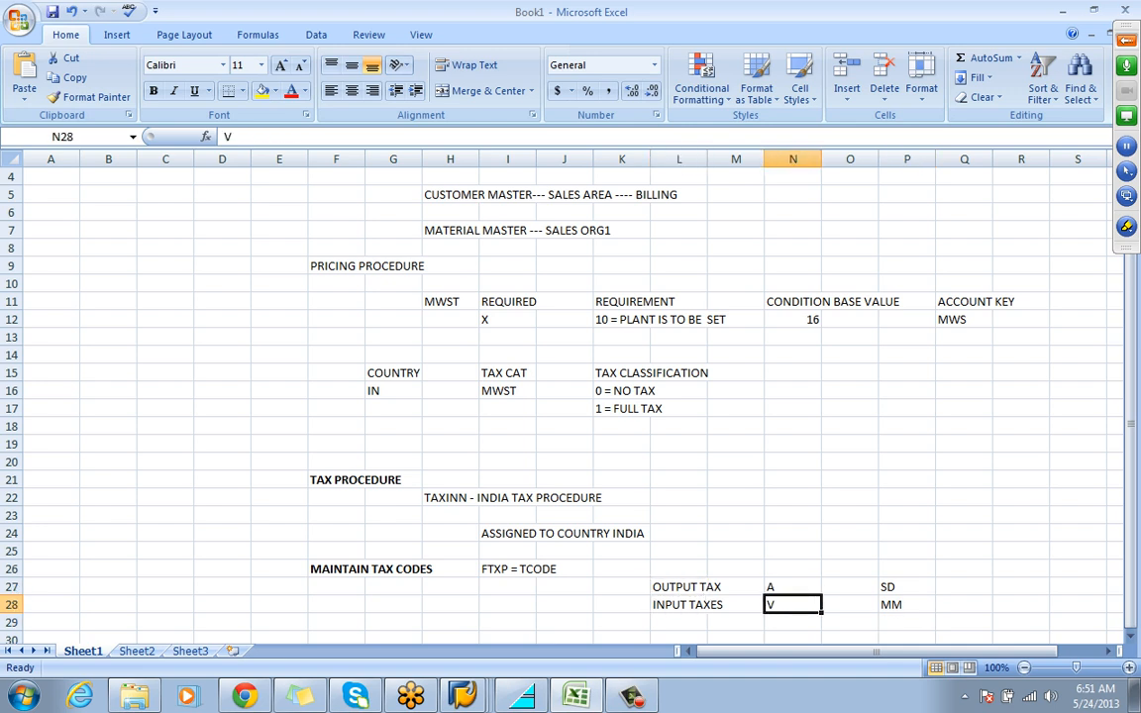
# Switch to the SAP Maintain Tax Code session and open the tax rates of output tax code A0 for India
pyautogui.click(463, 695)
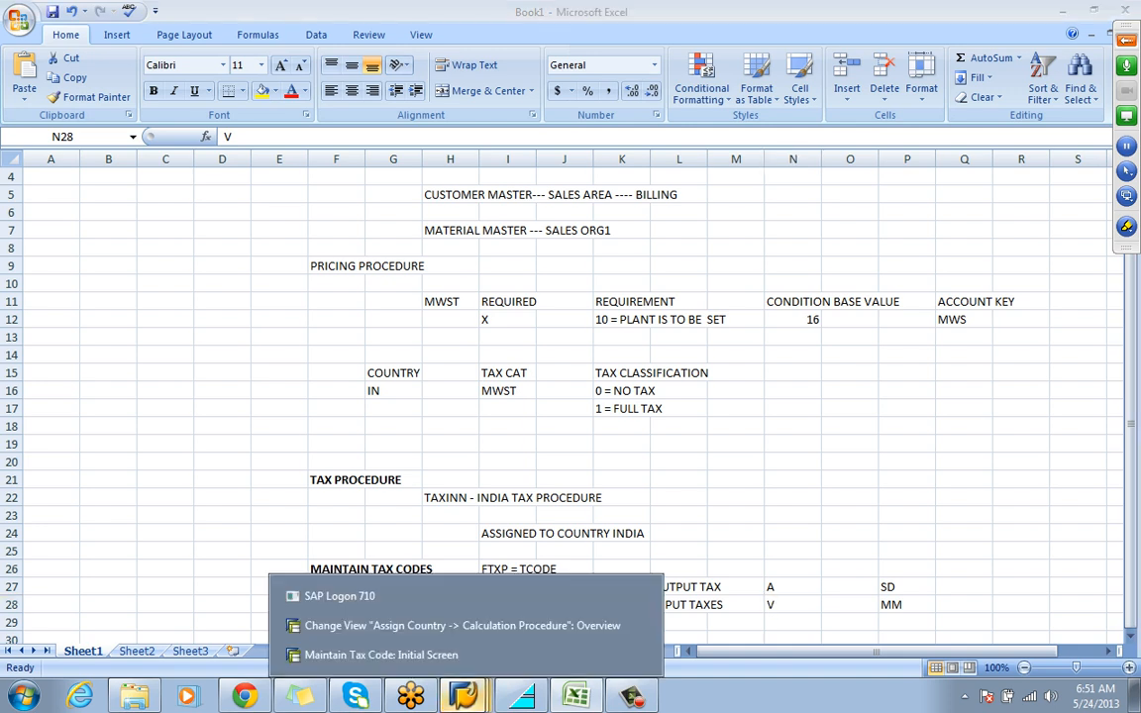
pyautogui.click(382, 654)
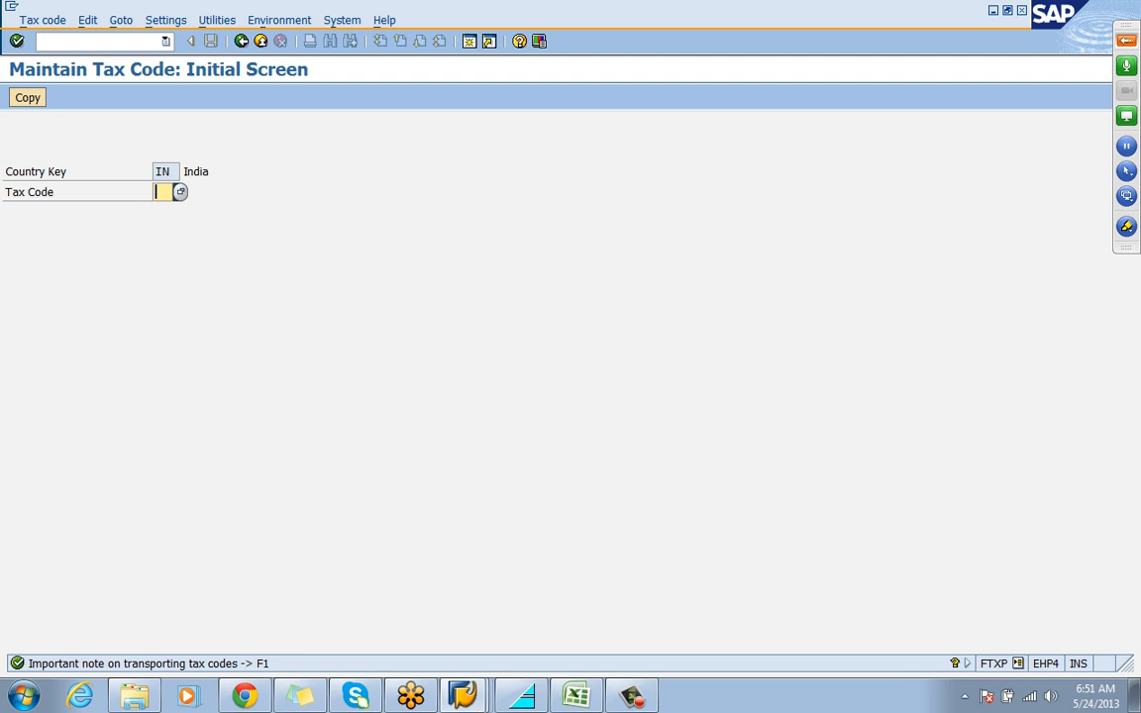
pyautogui.press('F4')
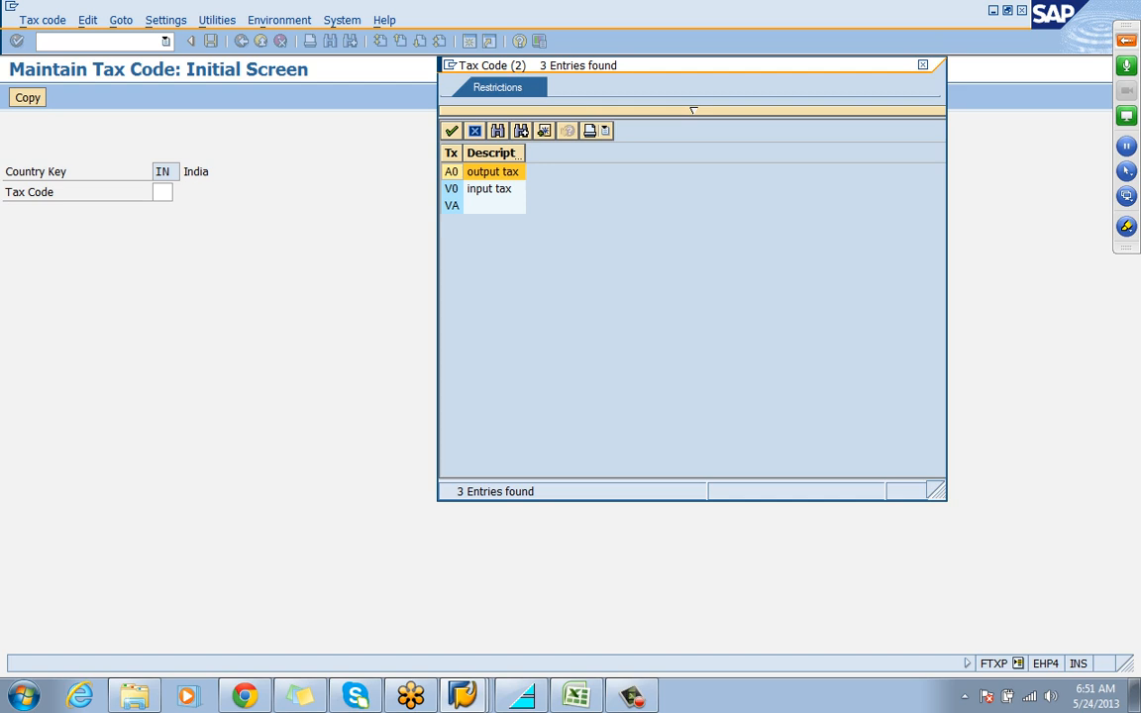
pyautogui.doubleClick(451, 172)
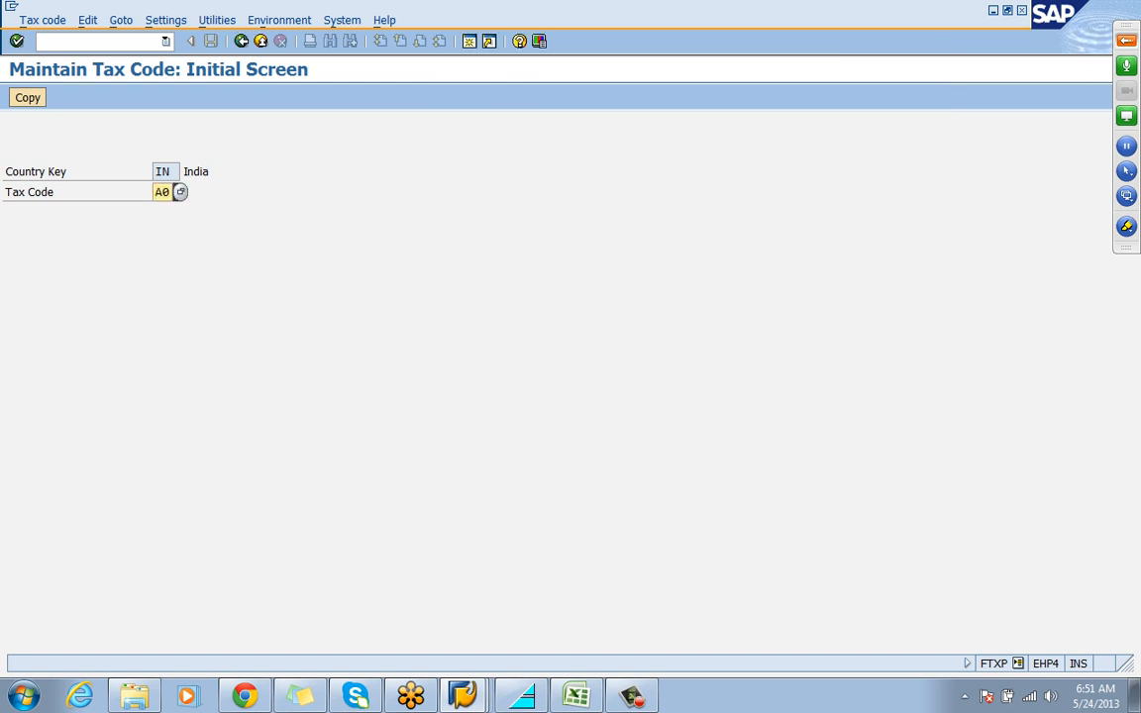
pyautogui.press('Return')
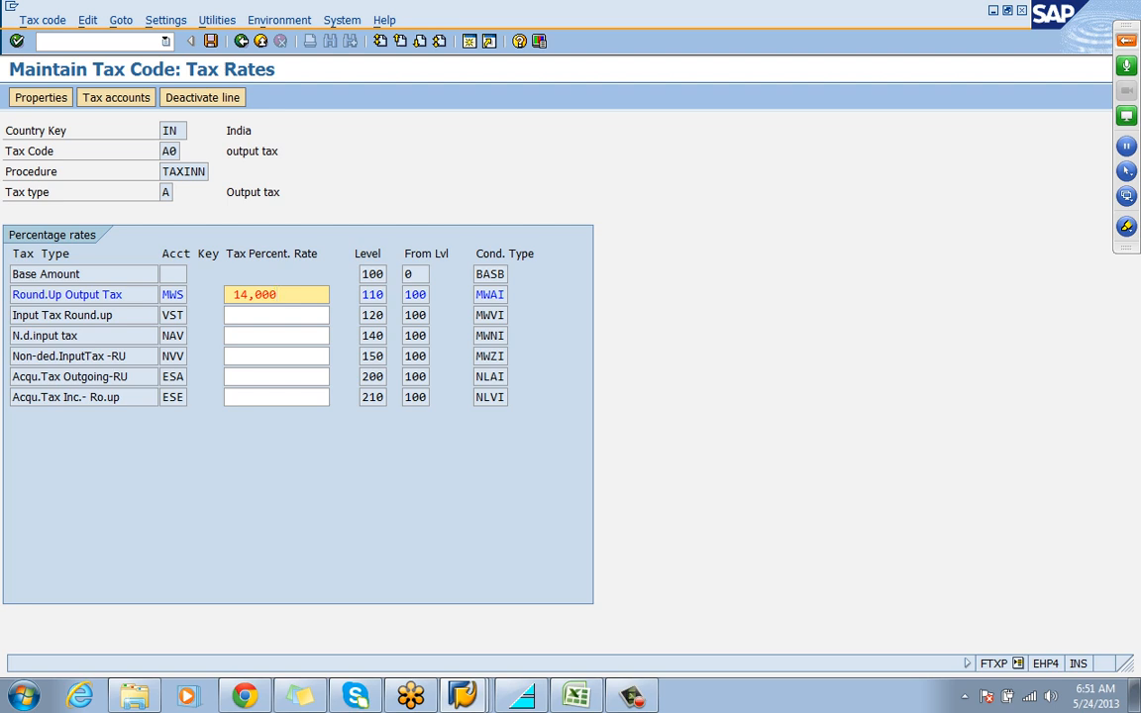
# Set the tax percentage rate of Round.Up Output Tax (account key MWS) to 12,000
pyautogui.click(249, 294)
pyautogui.press('BackSpace')
pyautogui.write('2')
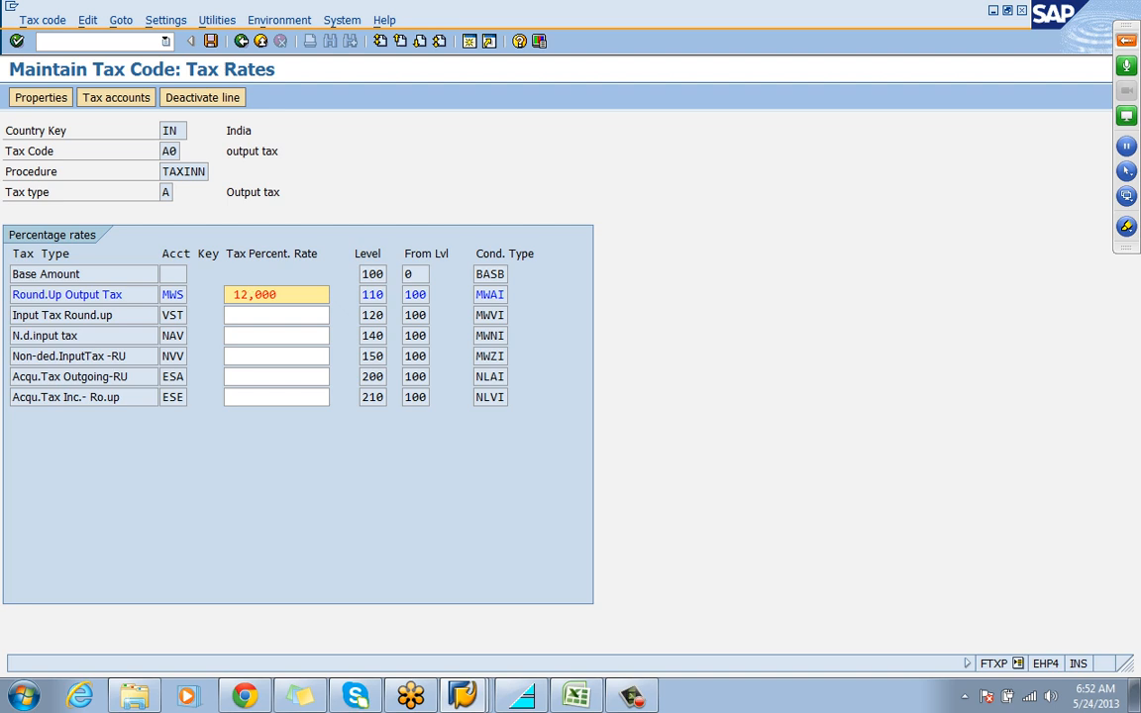
# Save the tax rates of output tax code A0
pyautogui.click(177, 295)
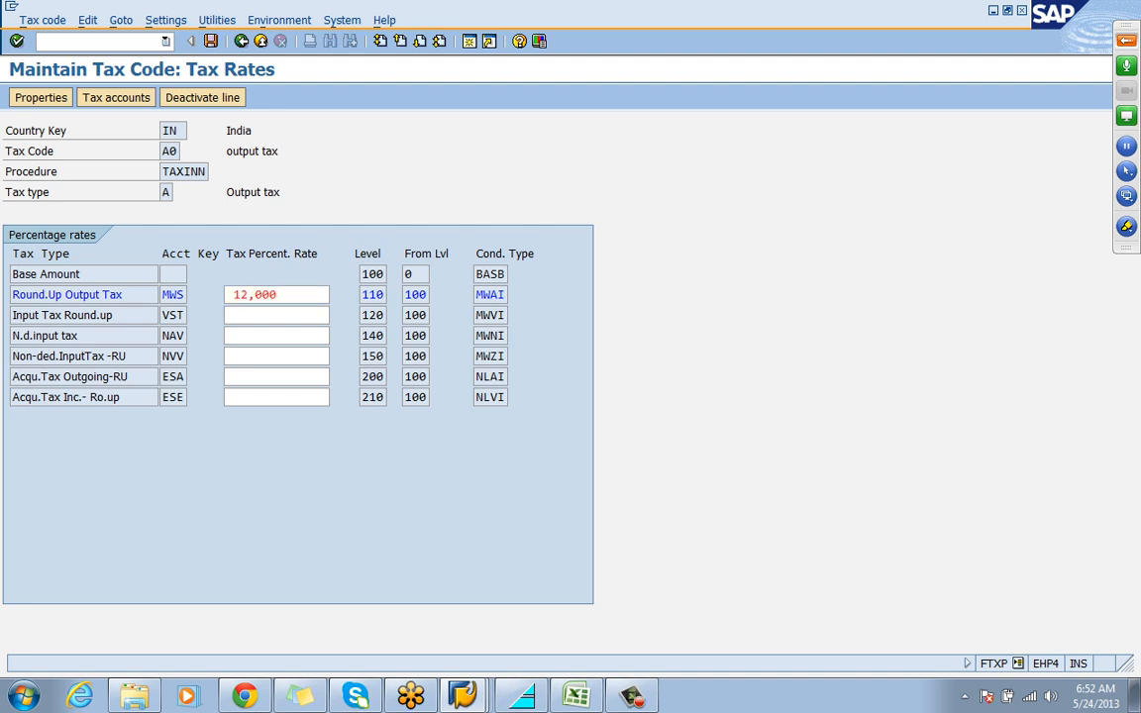
pyautogui.press('Tab')
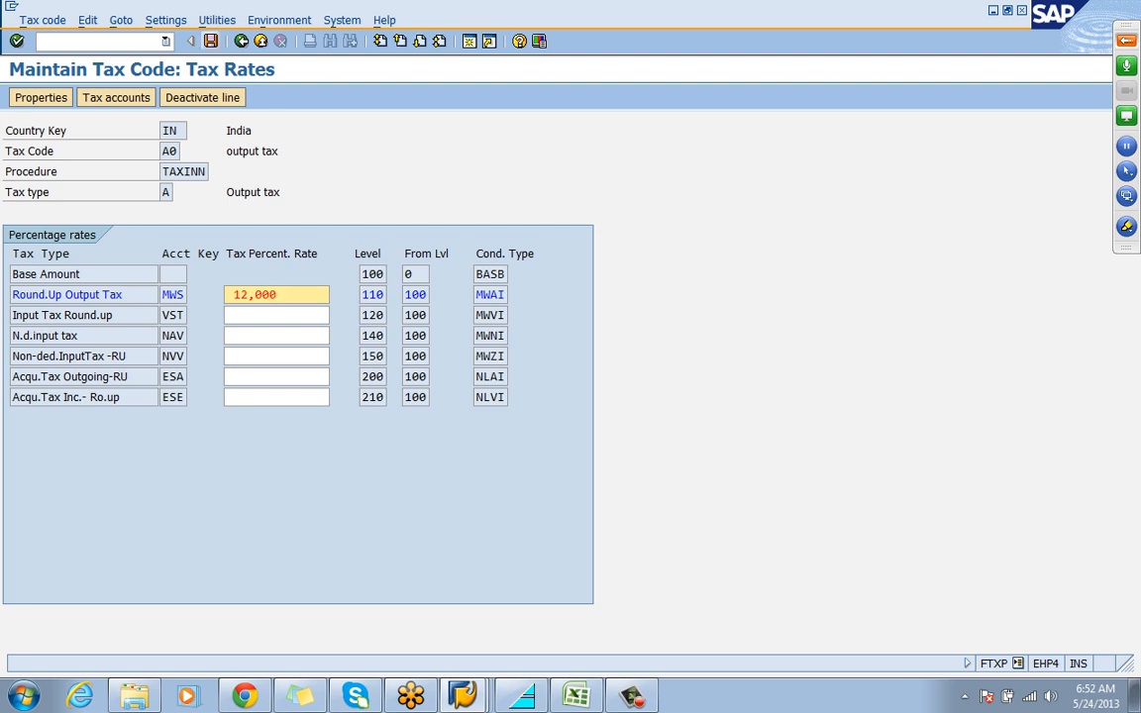
pyautogui.hotkey('ctrl', 's')
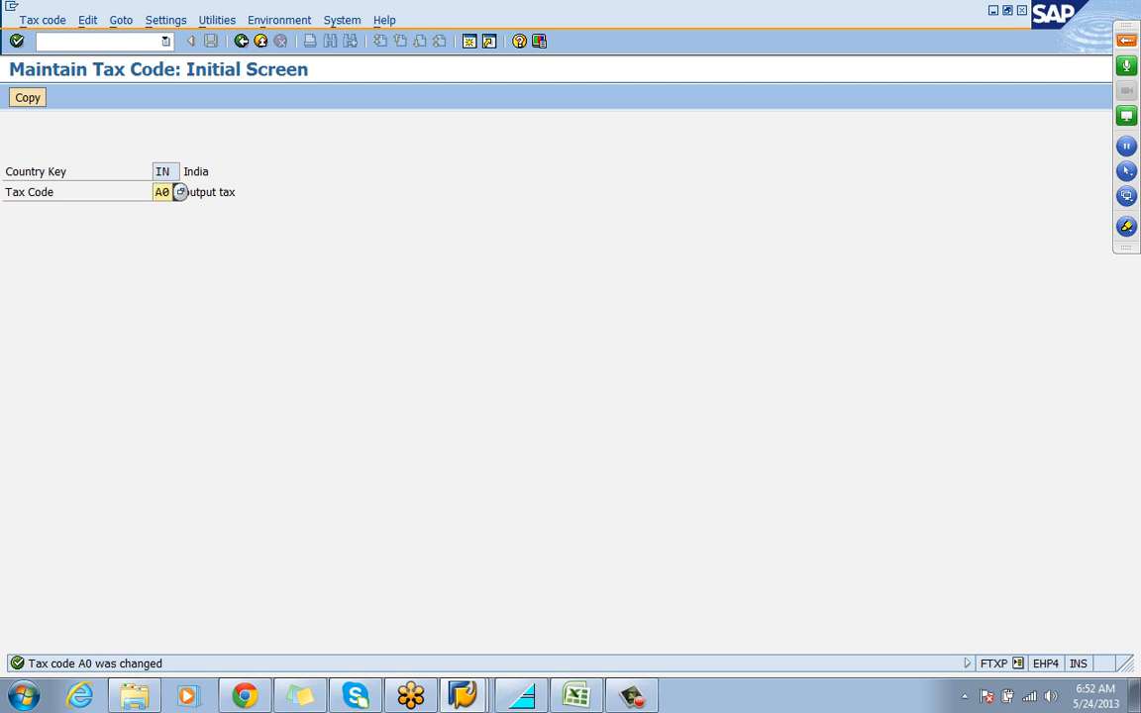
# Start creating condition records in transaction VK11 for condition type MWST with the Domestic Taxes key combination
pyautogui.click(97, 41)
pyautogui.write('/NVK11')
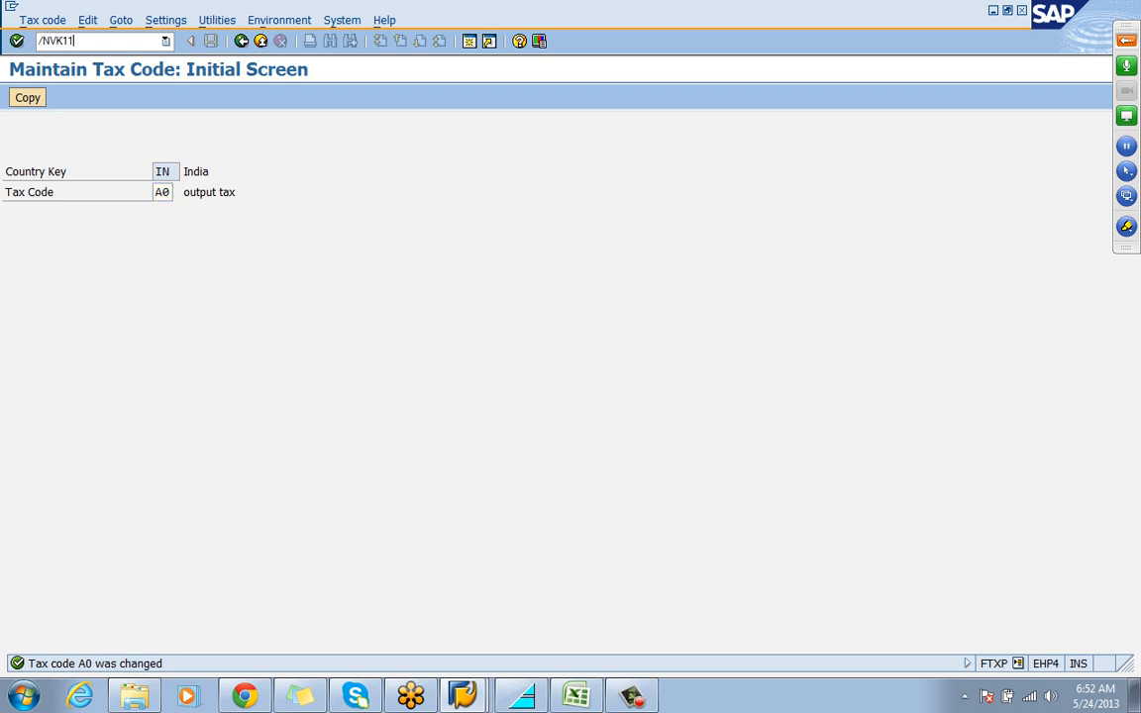
pyautogui.press('Return')
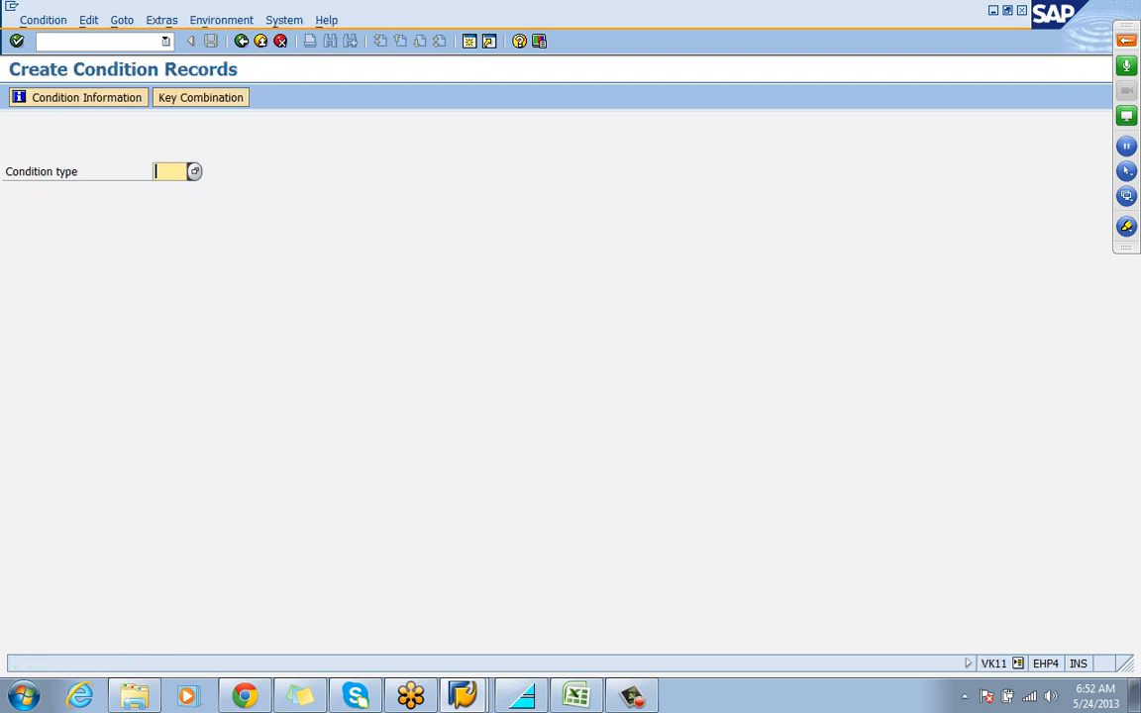
pyautogui.write('mwst')
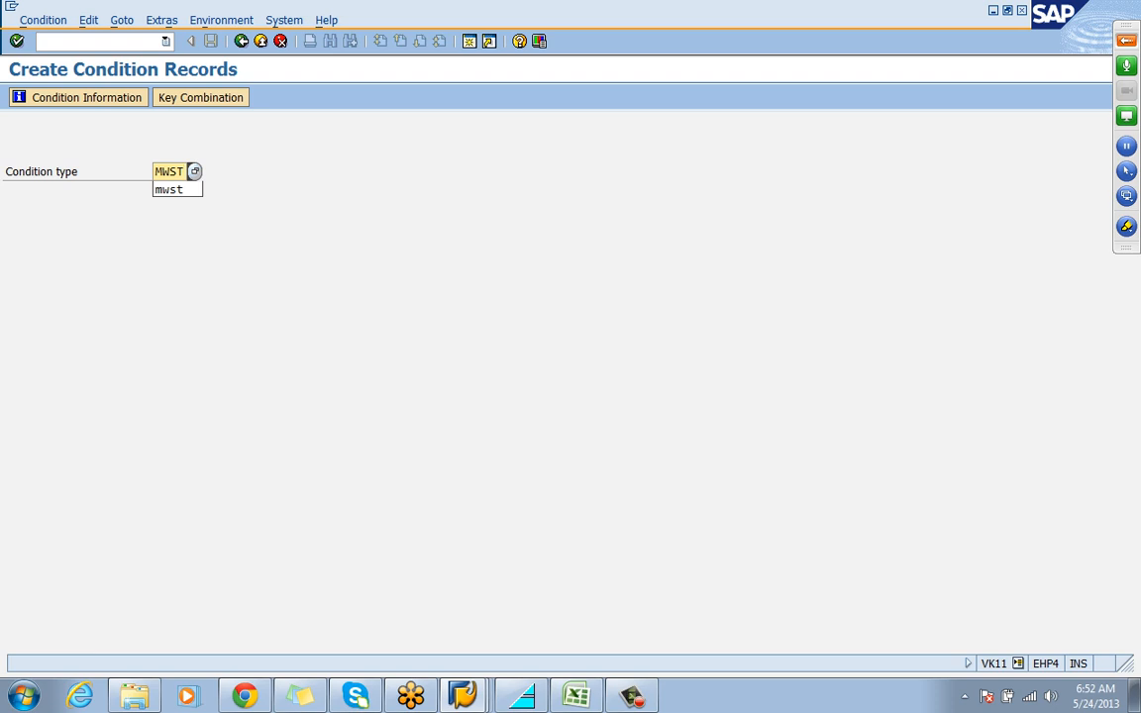
pyautogui.click(200, 97)
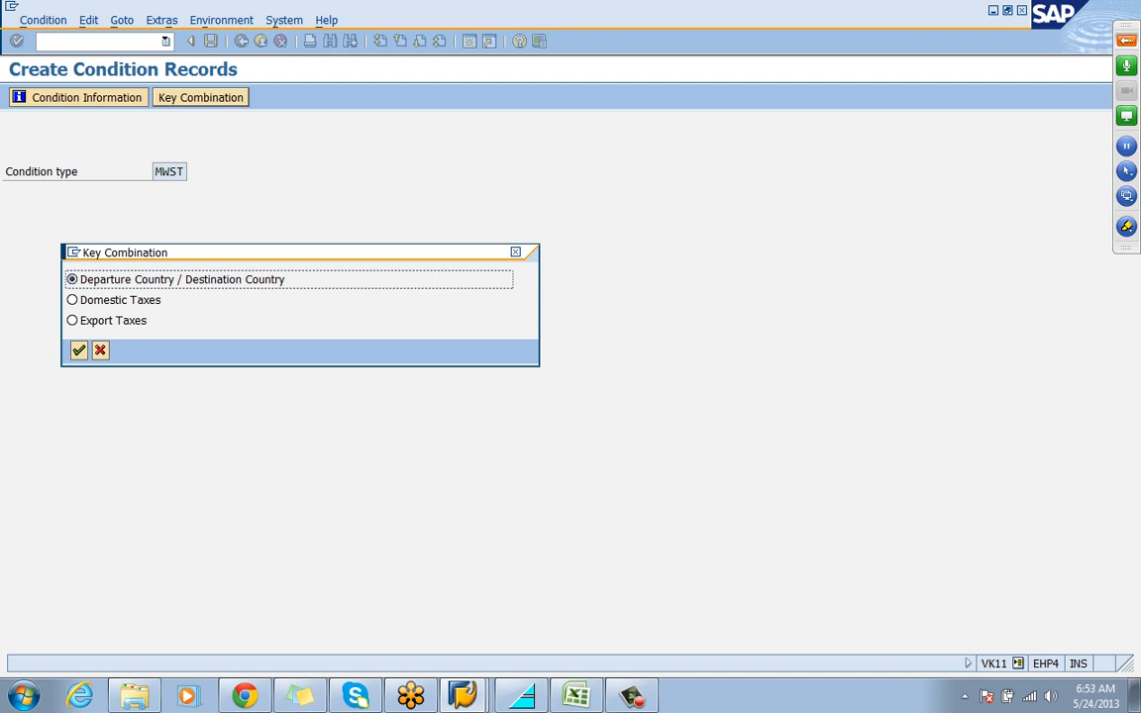
pyautogui.click(72, 300)
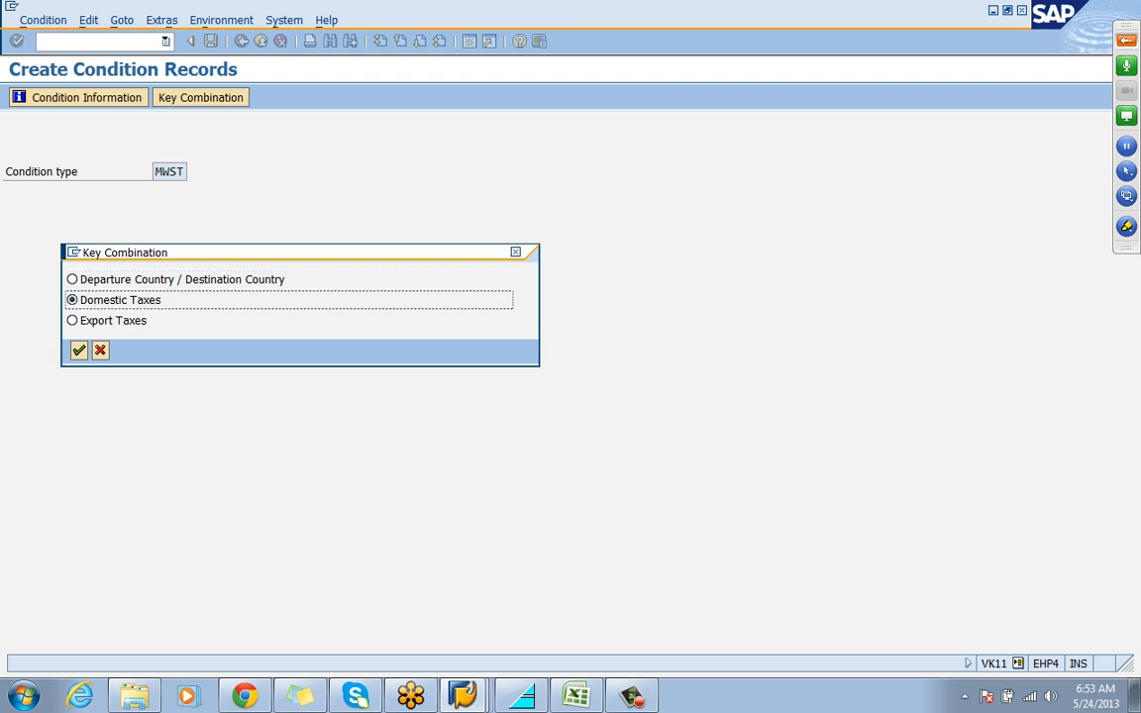
pyautogui.press('Return')
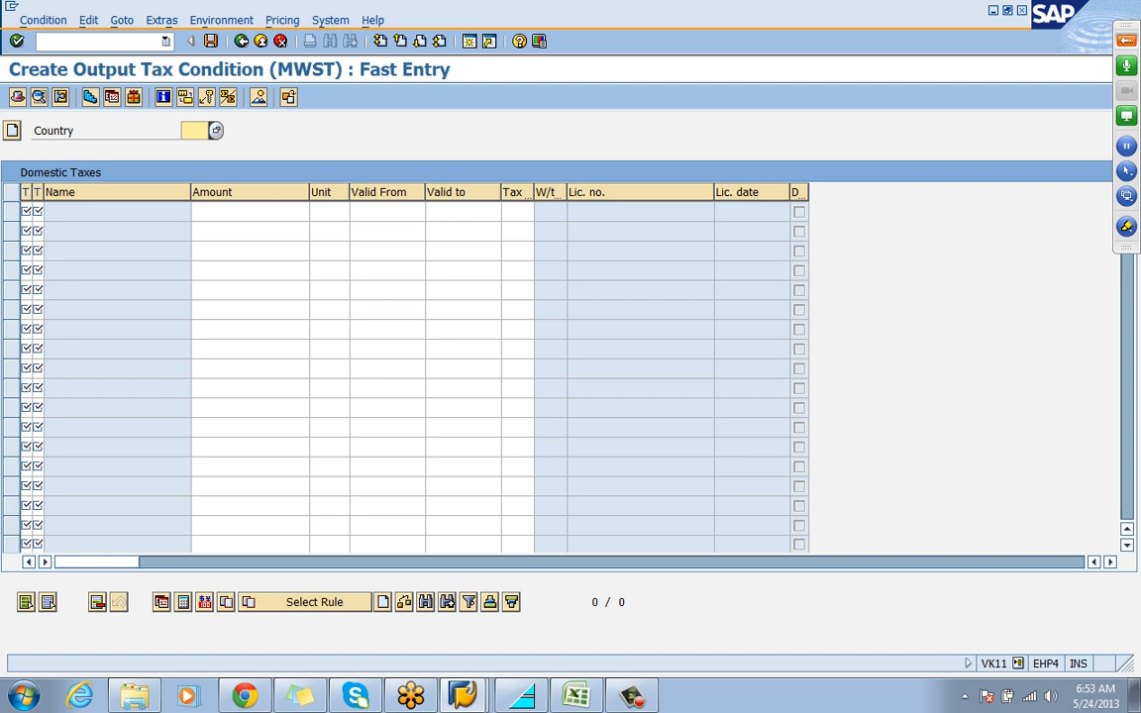
# Set the country to IN and give the first record the MWST customer tax classification 1 (LIABLE FOR TAX)
pyautogui.write('IN')
pyautogui.press('Return')
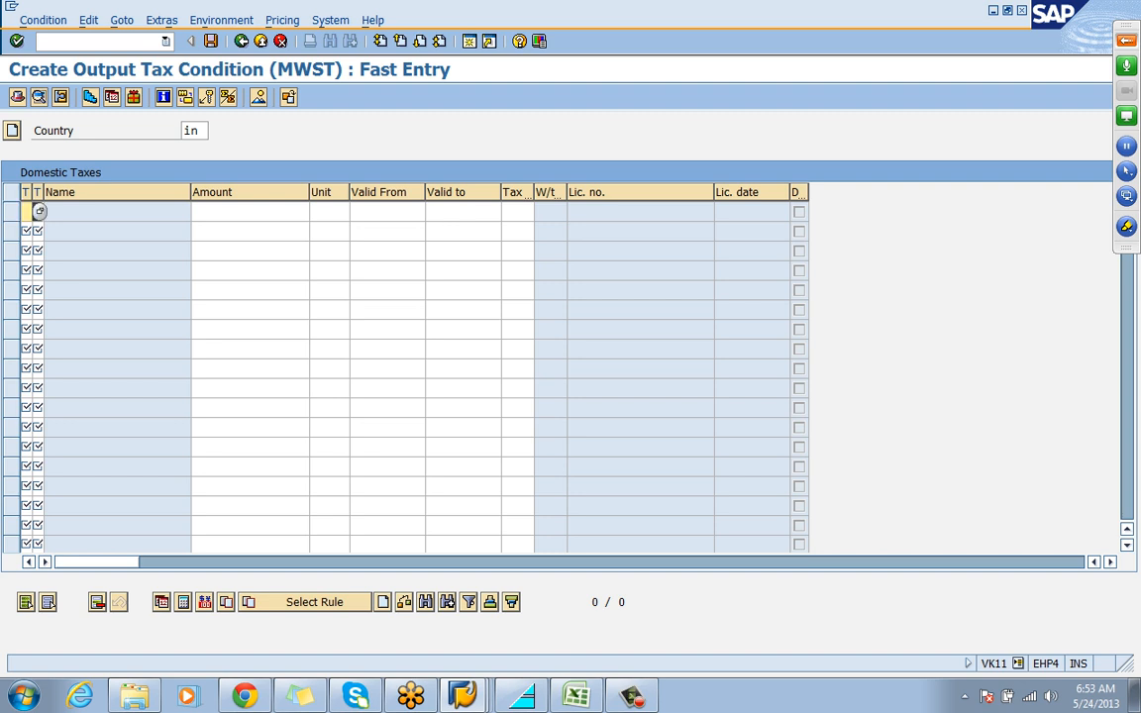
pyautogui.press('F4')
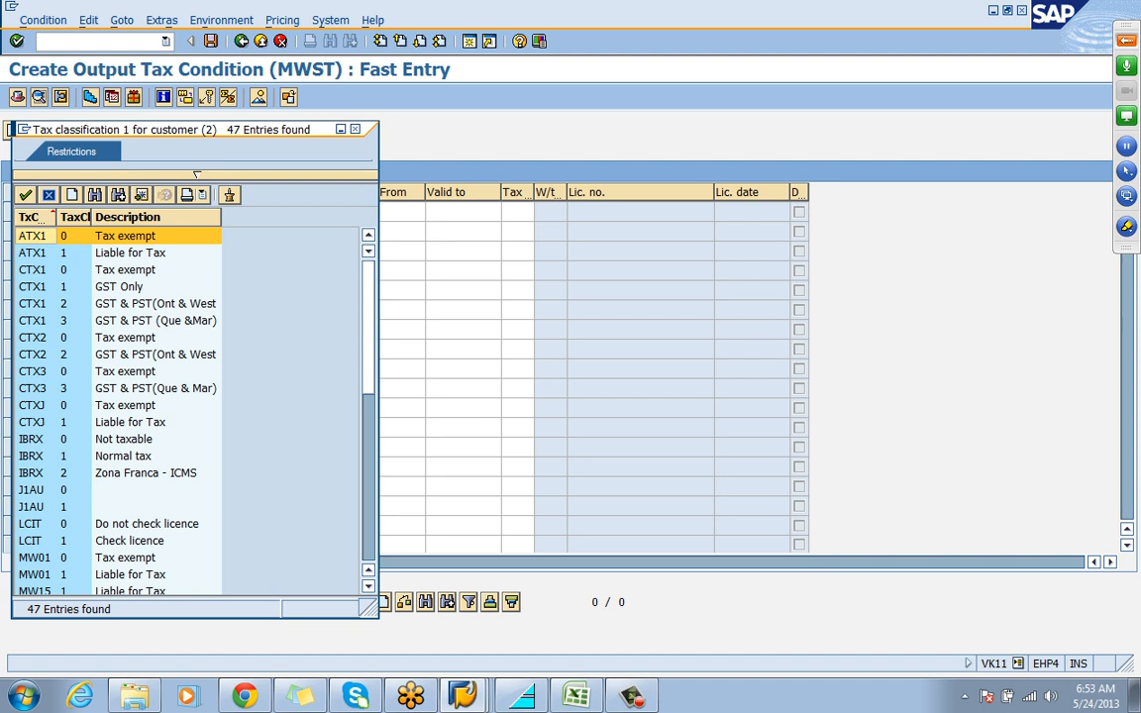
pyautogui.press('pagedown')
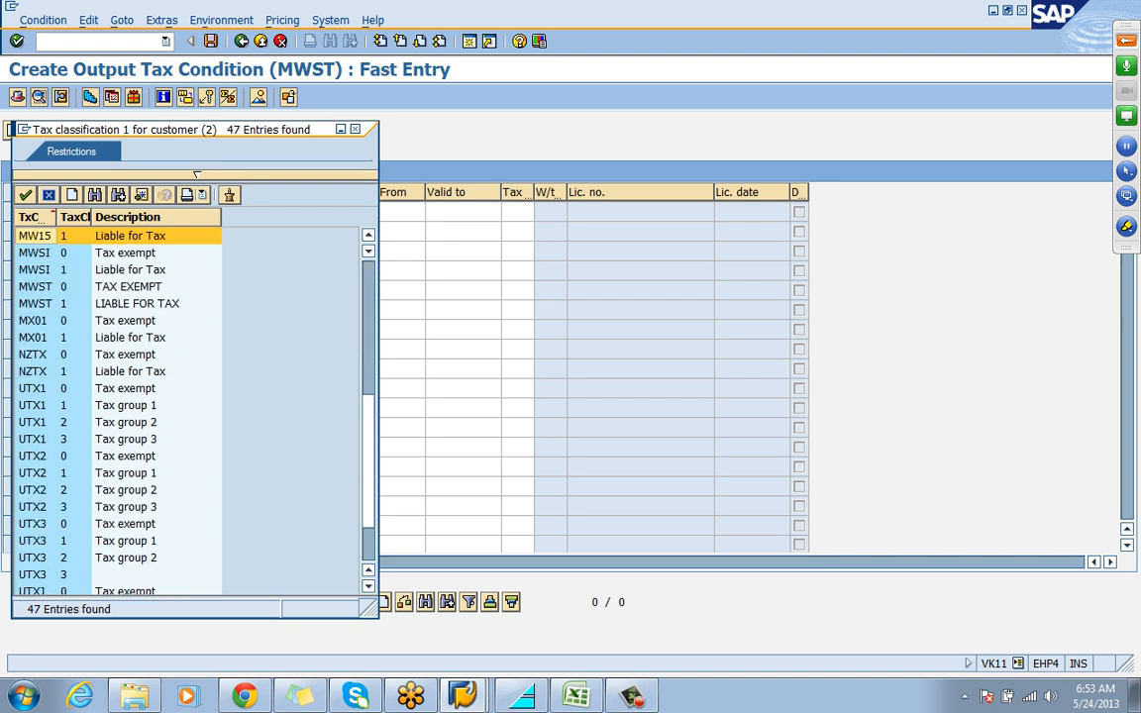
pyautogui.press('Down')
pyautogui.press('Down')
pyautogui.press('Down')
pyautogui.press('Down')
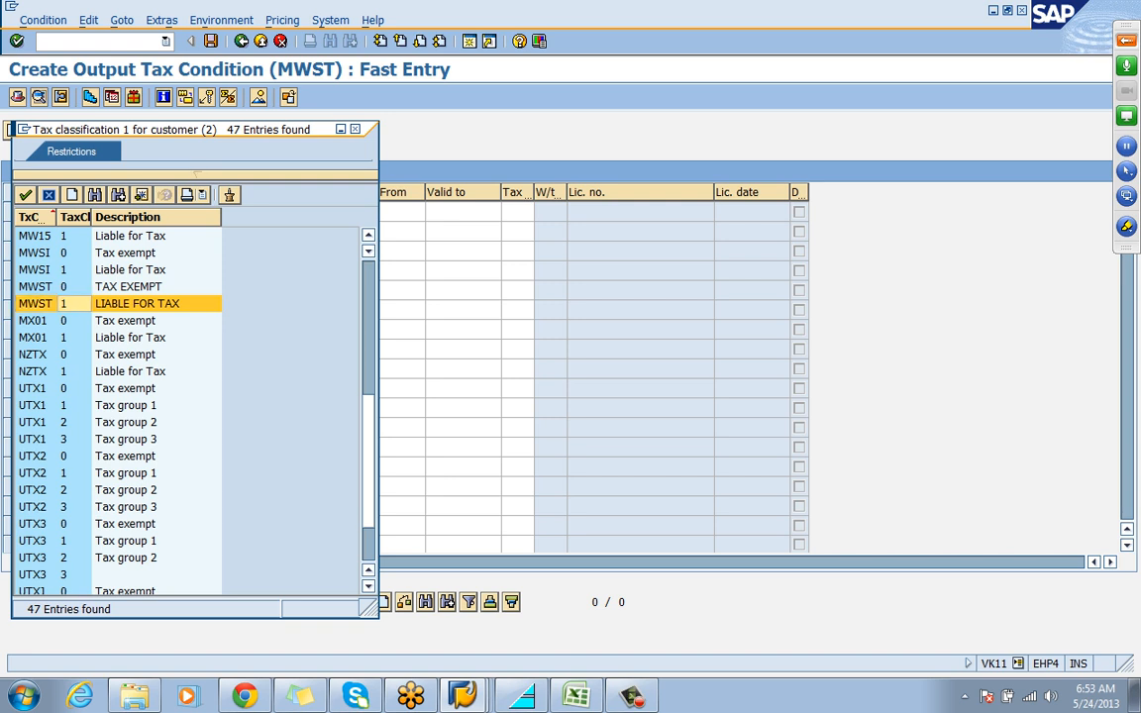
pyautogui.press('Return')
pyautogui.write('1')
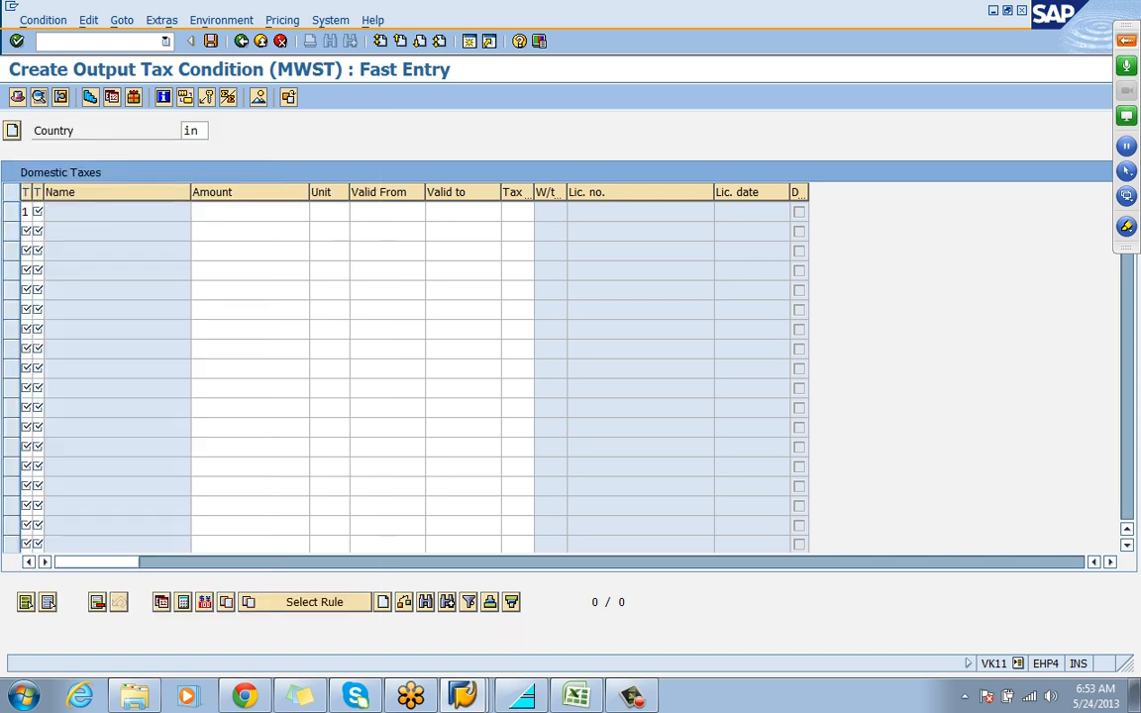
# Choose material tax classification 1 (FULL TAX) for the first domestic tax record
pyautogui.press('F4')
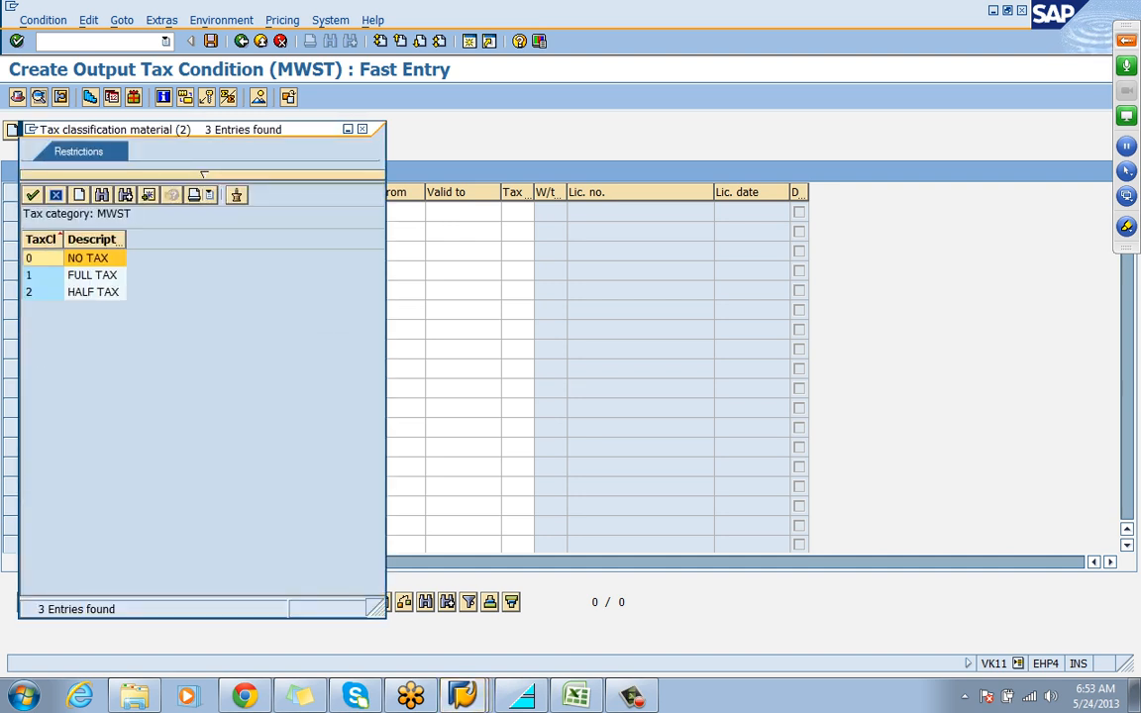
pyautogui.press('Down')
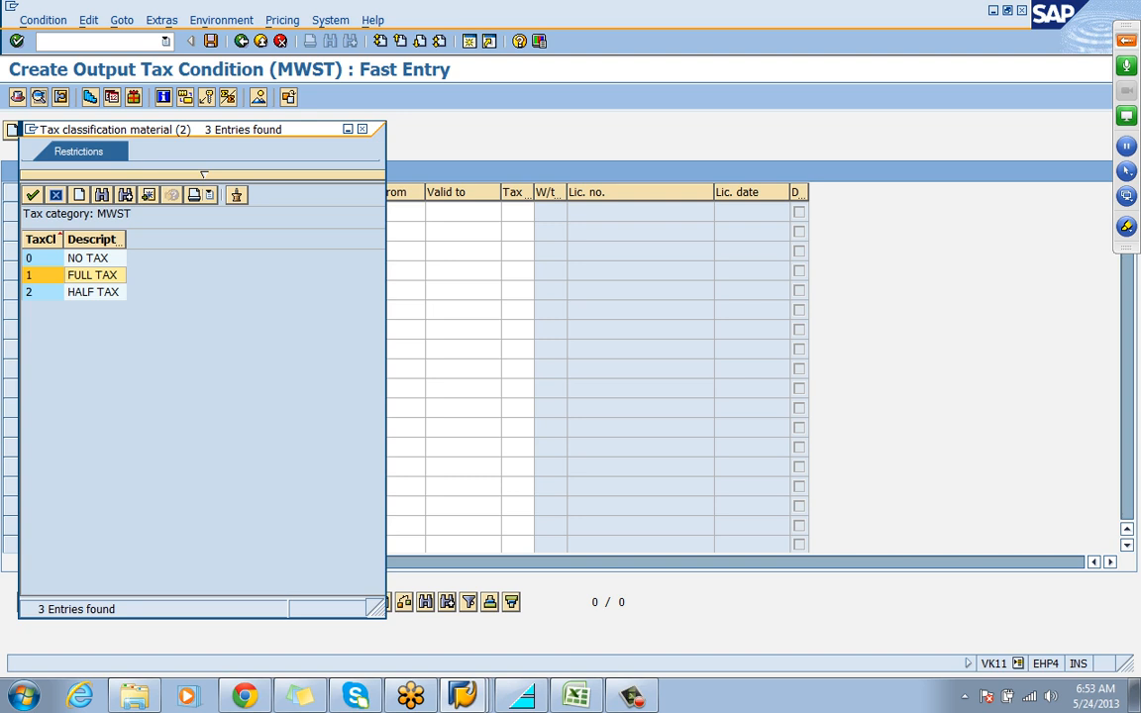
pyautogui.press('Return')
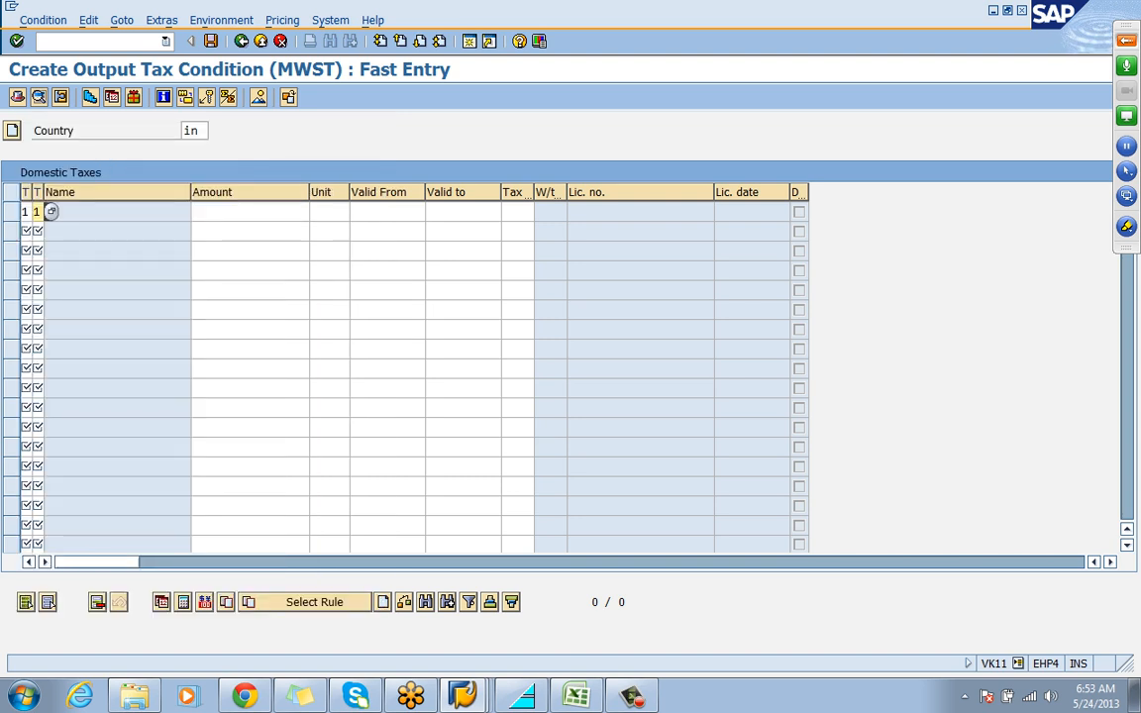
# Set the amount of the first domestic tax record to 12 and assign tax code A0 (output tax)
pyautogui.click(250, 212)
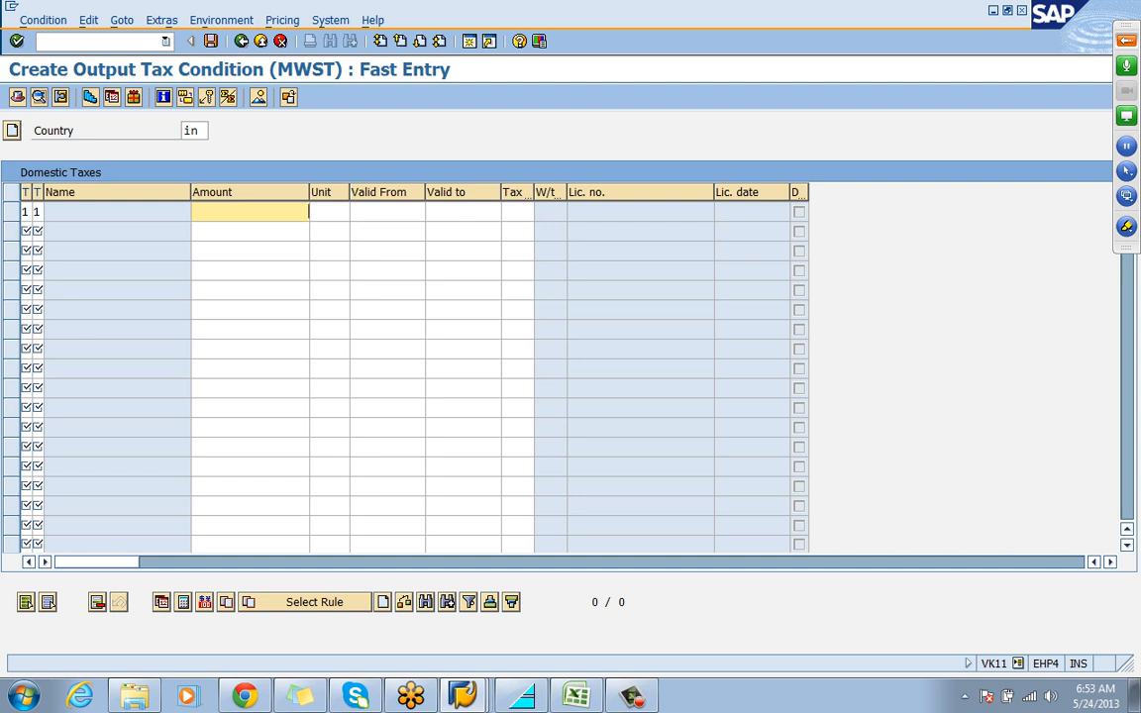
pyautogui.write('12')
pyautogui.press('Return')
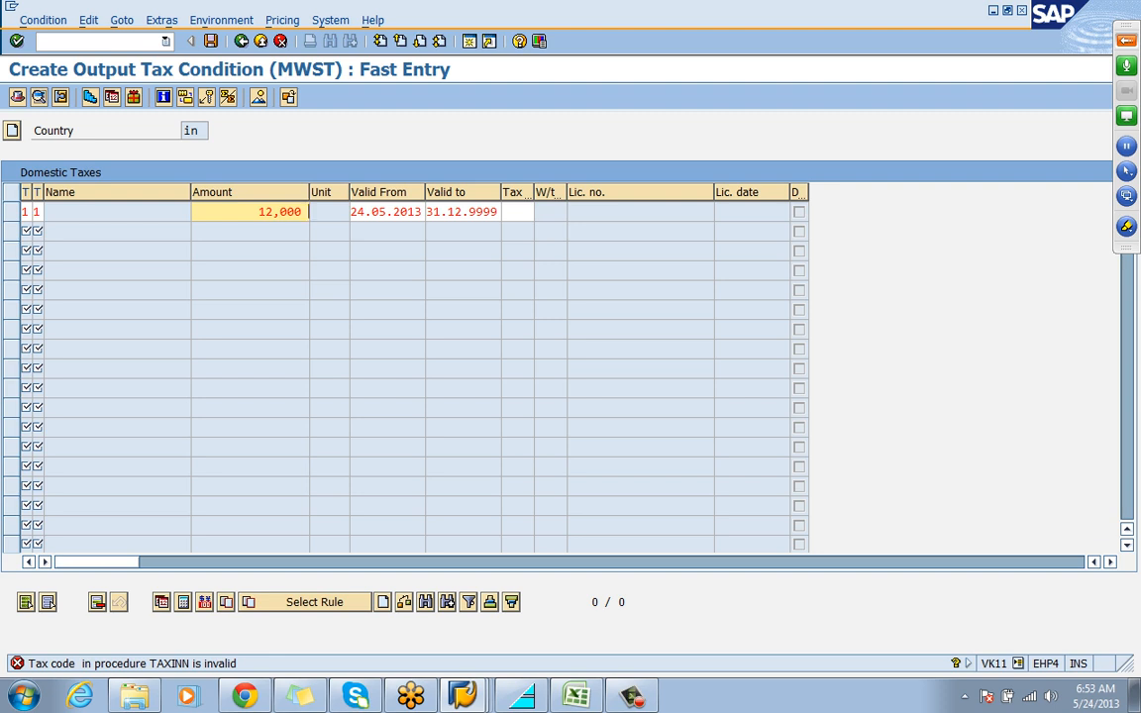
pyautogui.click(516, 212)
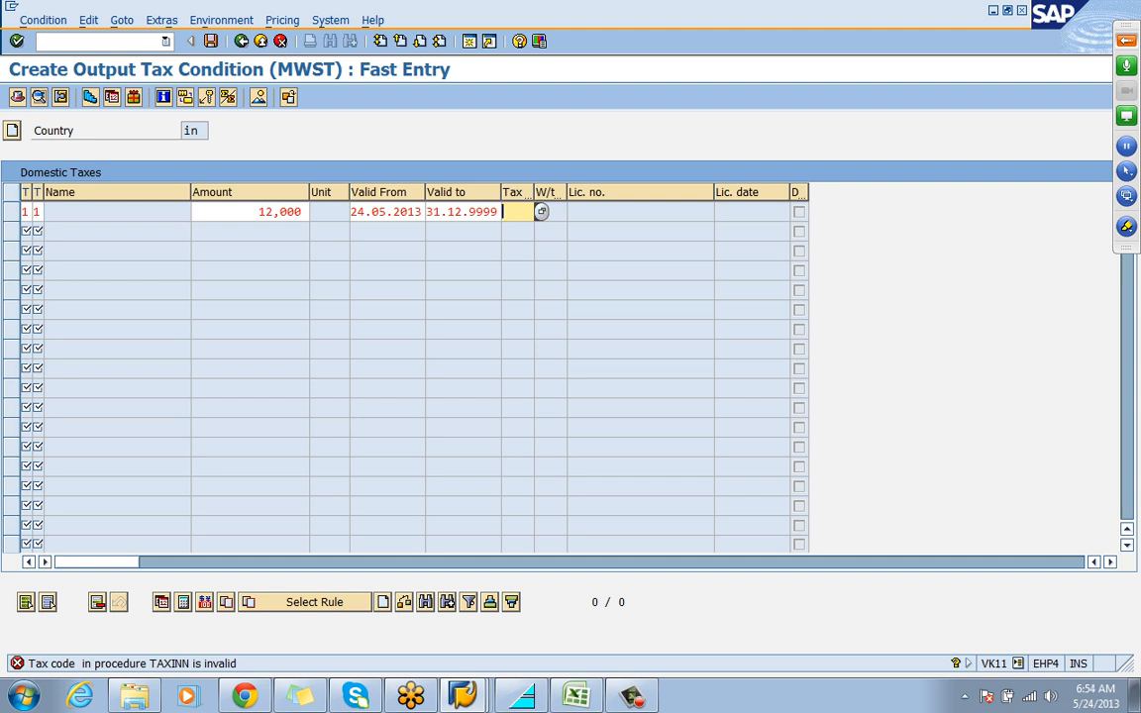
pyautogui.click(541, 211)
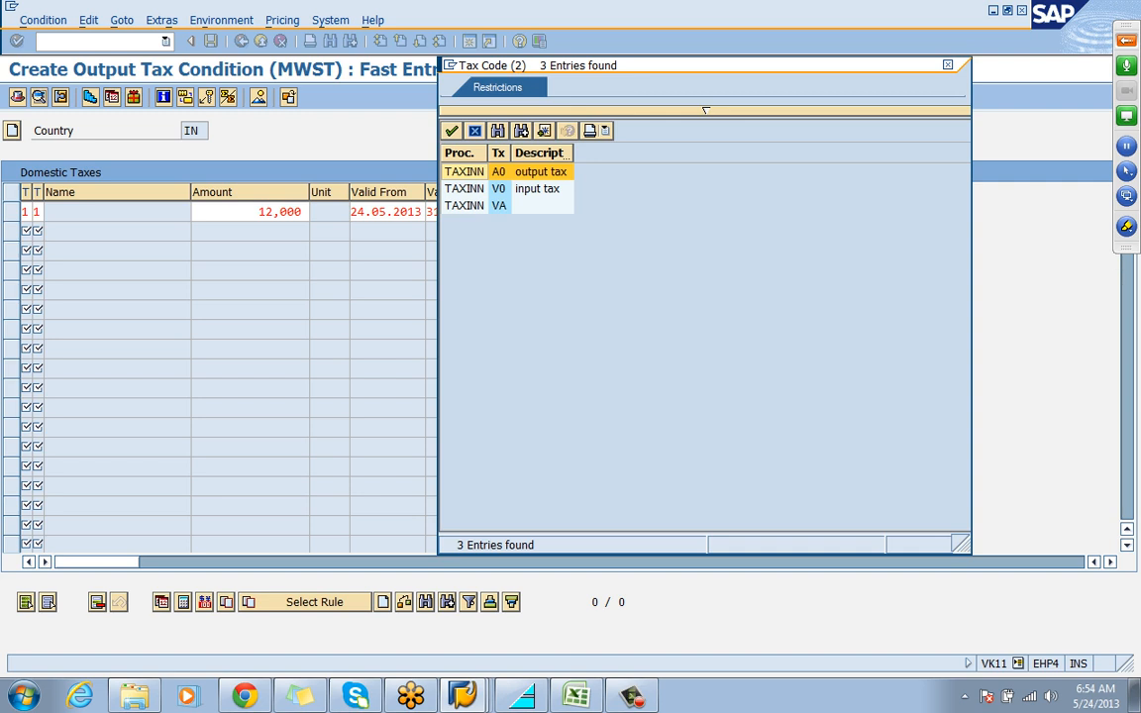
pyautogui.press('Return')
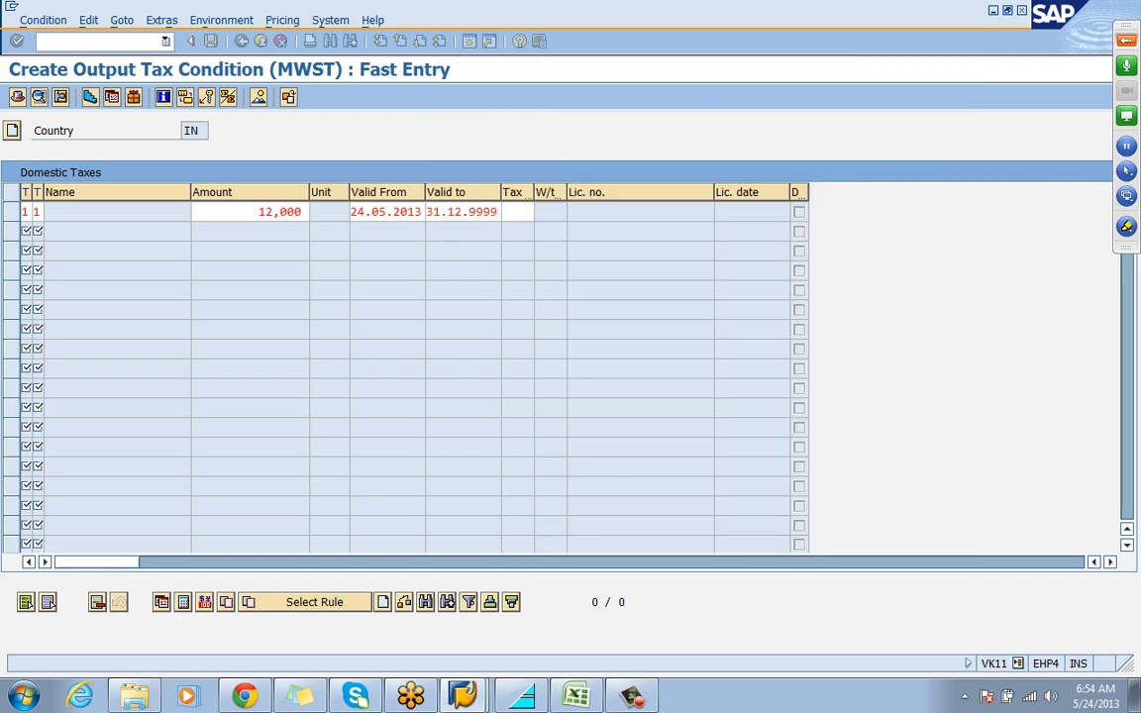
pyautogui.press('Return')
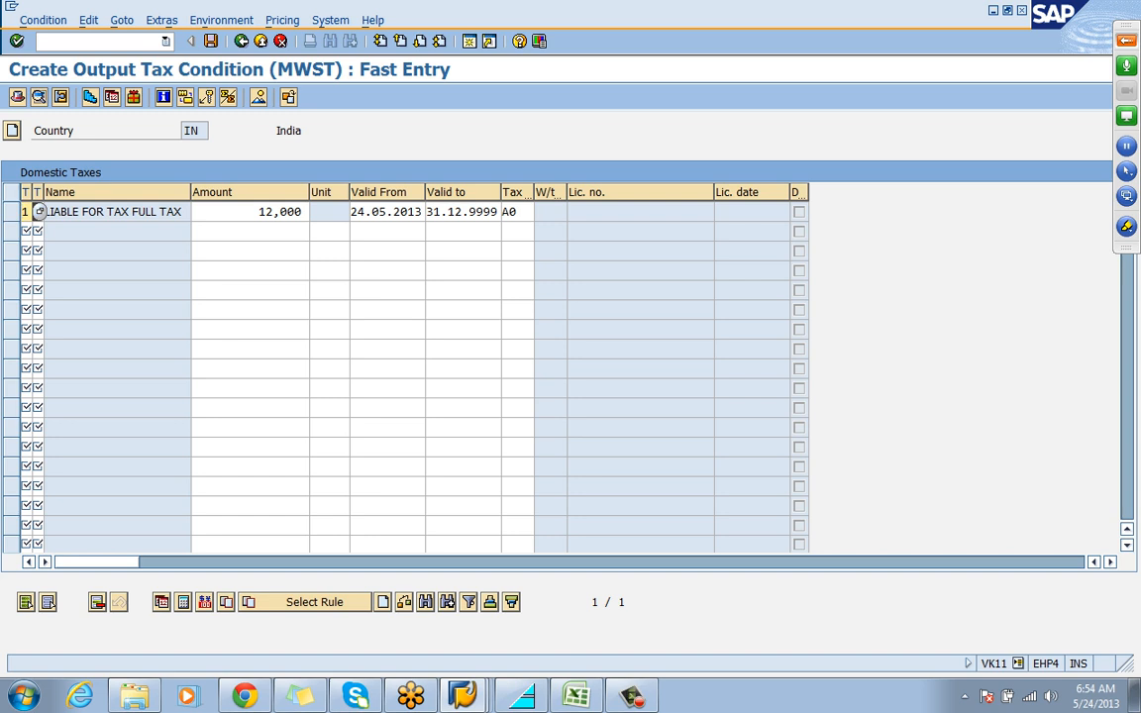
# Try to change the amount of the domestic tax record with tax code A0 to 14
pyautogui.click(260, 211)
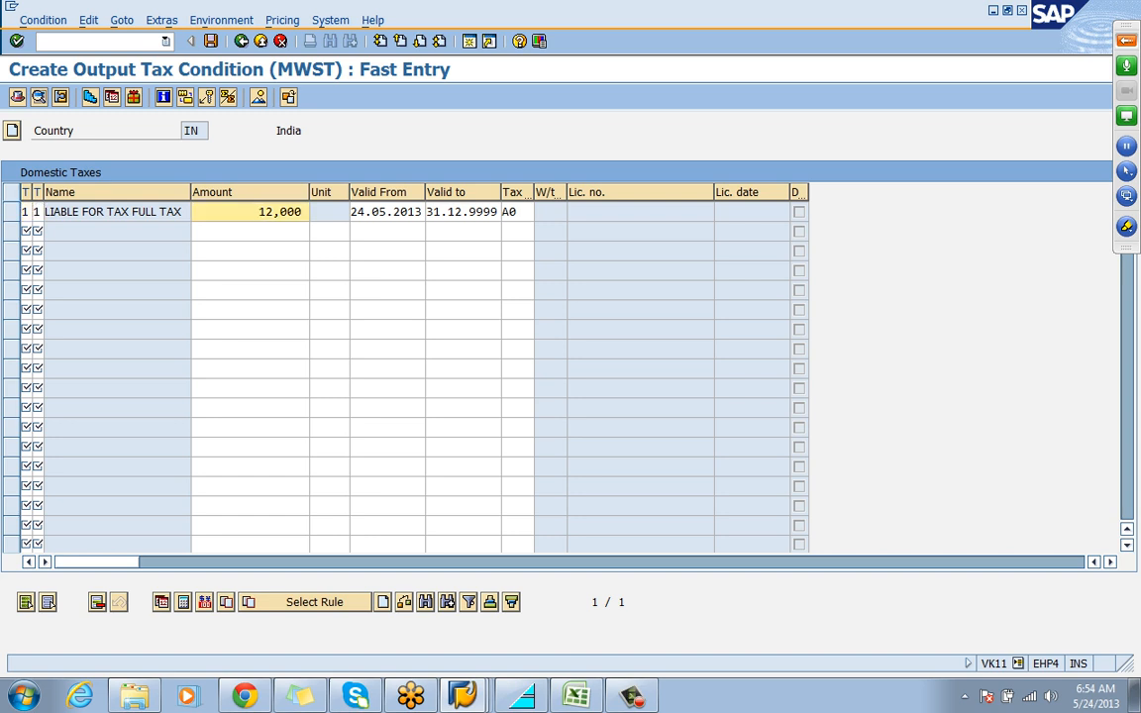
pyautogui.press('Delete')
pyautogui.press('Delete')
pyautogui.write('14')
pyautogui.press('Return')
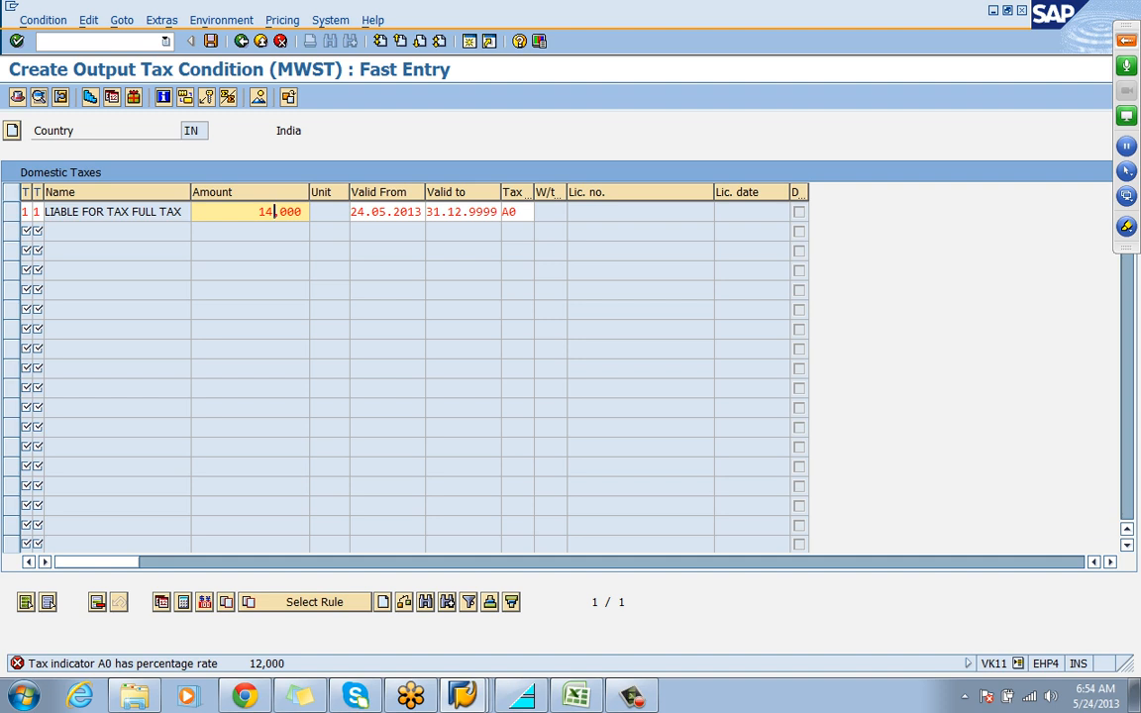
# Set the domestic tax record's amount to 12,000 and save the condition record
pyautogui.press('BackSpace')
pyautogui.write('2')
pyautogui.press('Return')
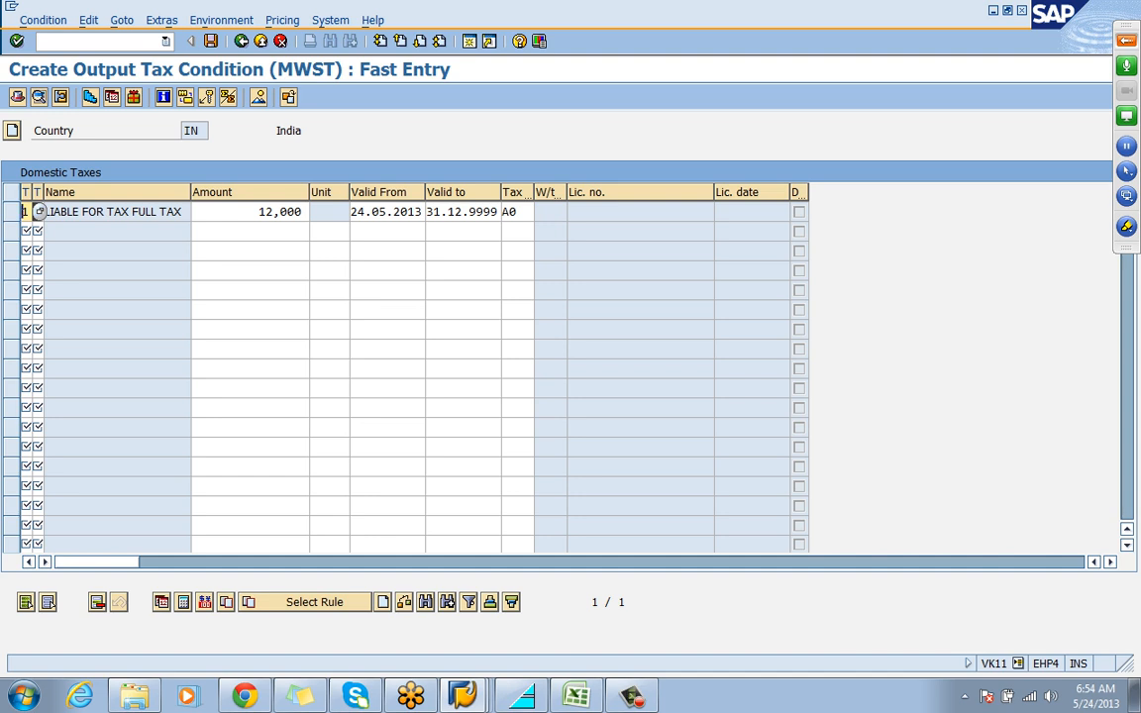
pyautogui.click(210, 41)
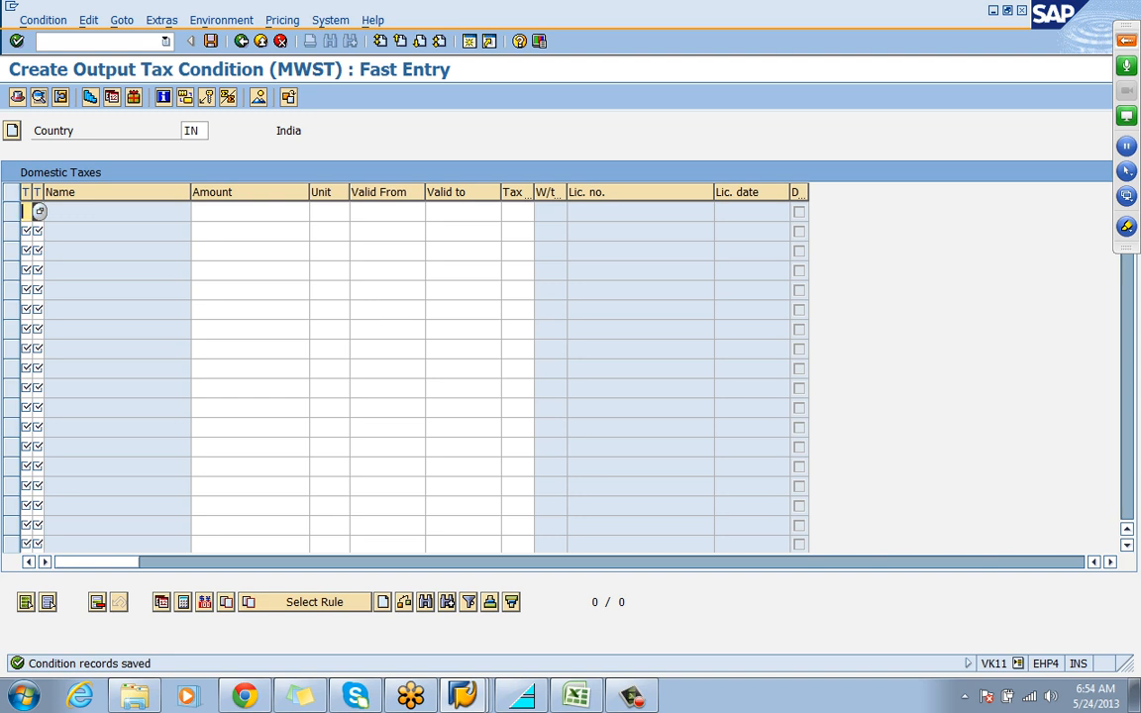
# Start a new sales order in transaction VA01 with order type RIOR and open its overview
pyautogui.click(87, 41)
pyautogui.write('/NV')
pyautogui.write('1')
pyautogui.press('Return')
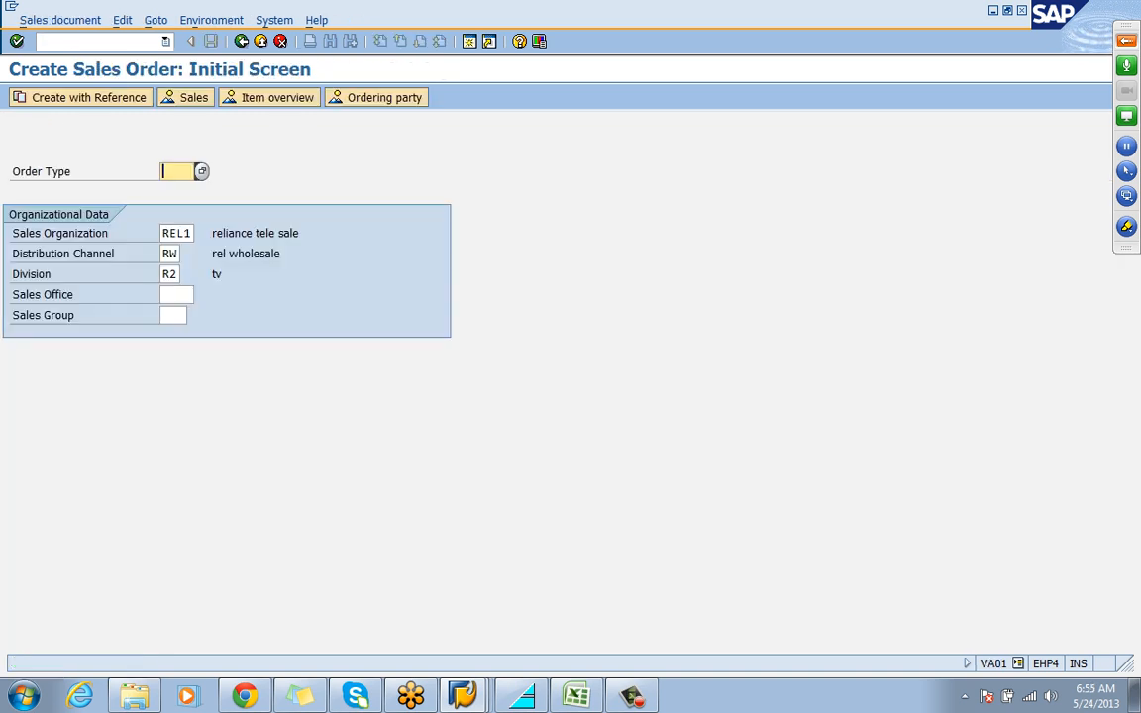
pyautogui.write('R')
pyautogui.press('Down')
pyautogui.press('Return')
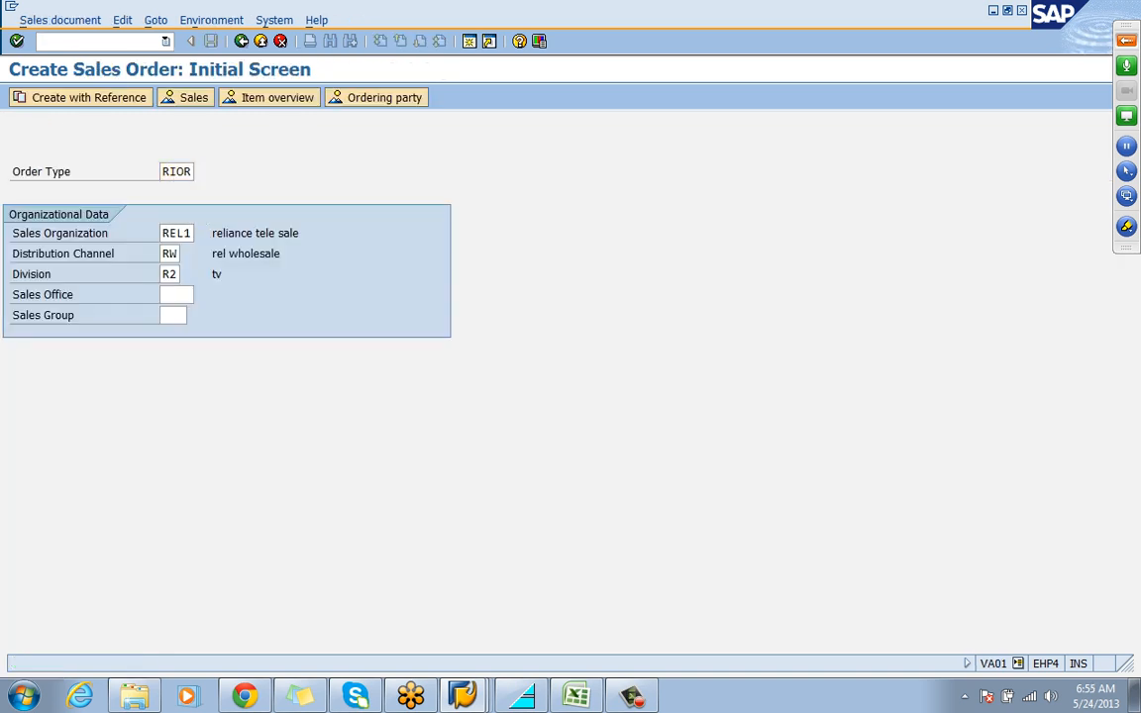
pyautogui.press('Return')
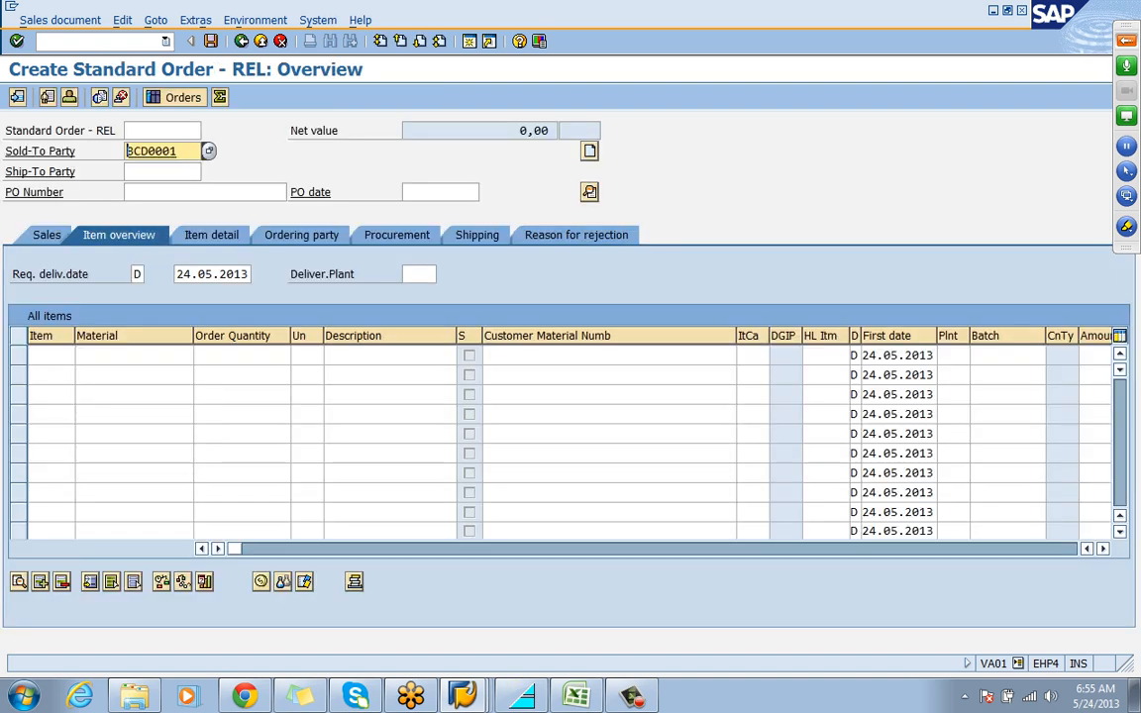
# Replace the sold-to party of the sales order with the other customer number from the entry history
pyautogui.press('Delete')
pyautogui.press('Delete')
pyautogui.press('Delete')
pyautogui.press('Delete')
pyautogui.press('Delete')
pyautogui.press('Delete')
pyautogui.press('Delete')
pyautogui.press('Down')
pyautogui.press('Down')
pyautogui.press('Return')
pyautogui.press('Return')
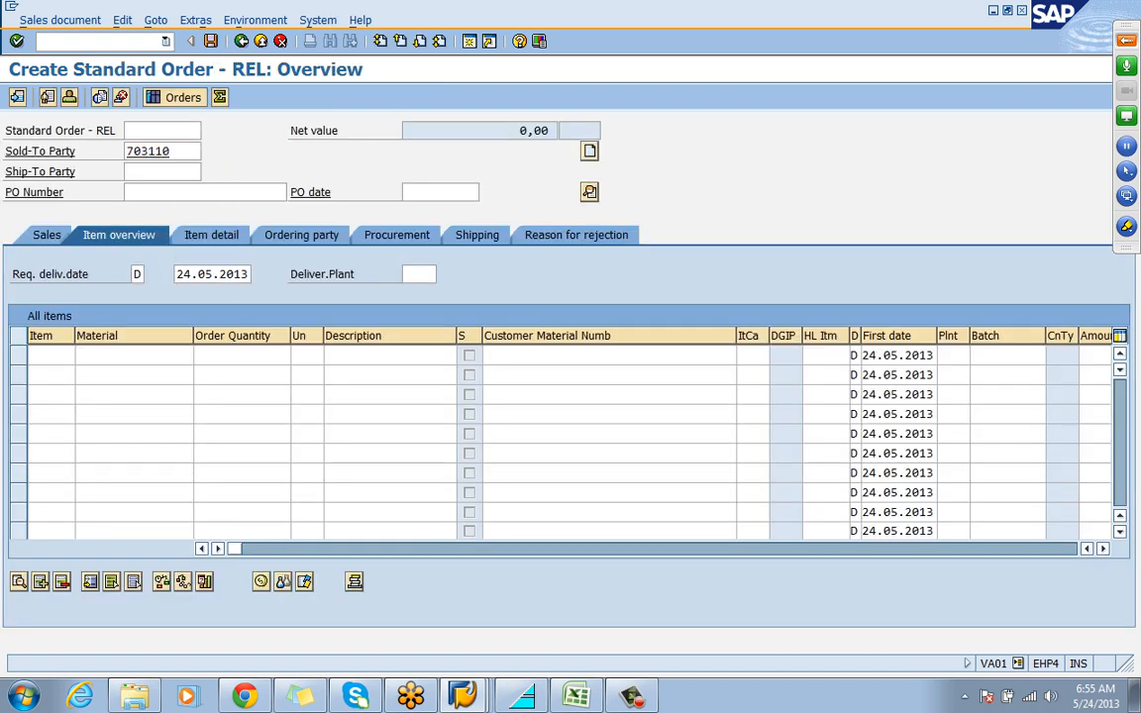
# Set the PO date to 21.05.2013 and fill in the purchase order number
pyautogui.press('Down')
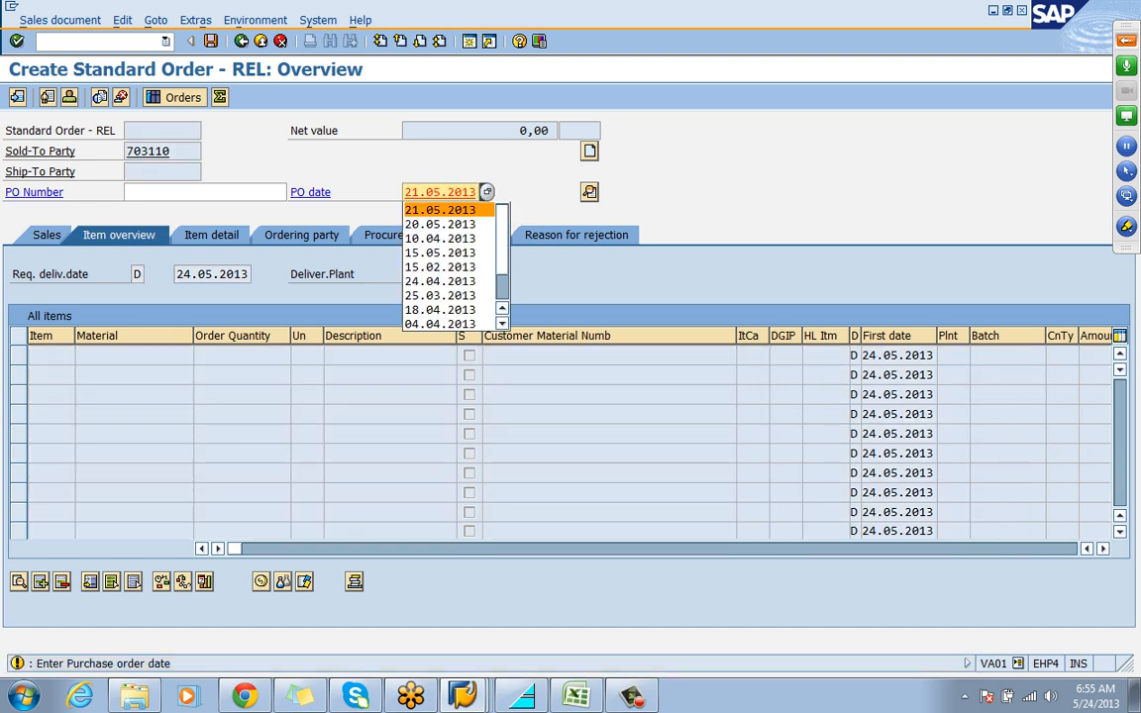
pyautogui.press('Return')
pyautogui.hotkey('shift', 'Tab')
pyautogui.press('Down')
pyautogui.press('Return')
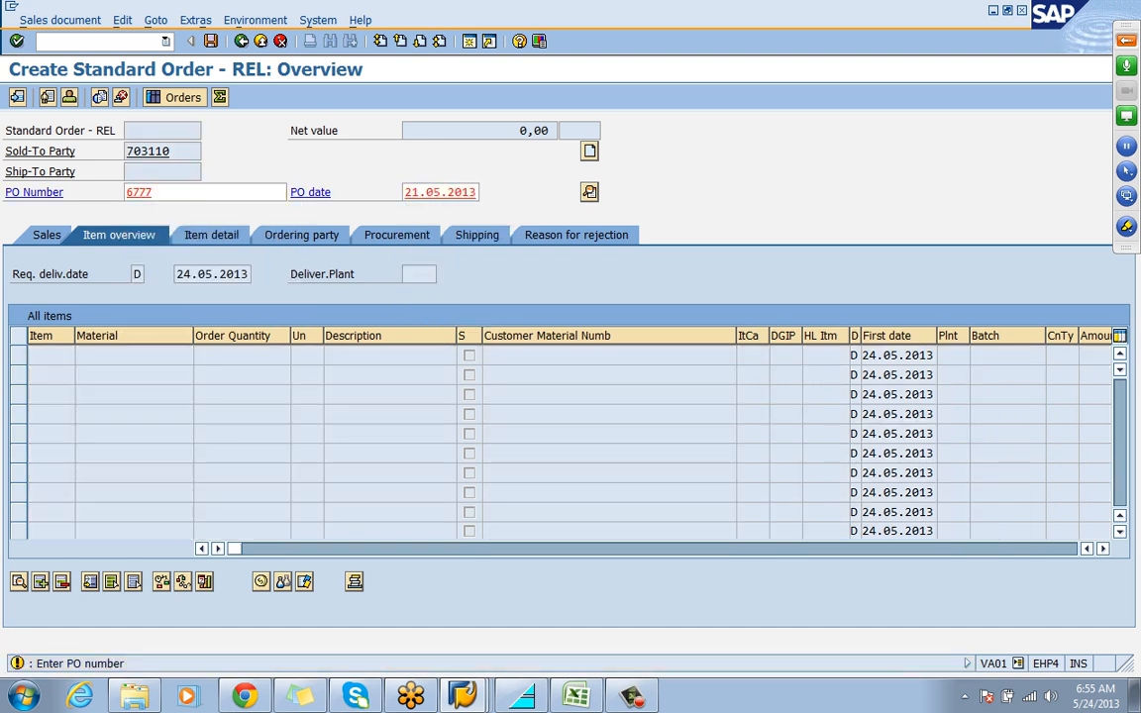
pyautogui.press('Return')
# Add material MONITOR with an order quantity of 10 as the order item and acknowledge the credit check message
pyautogui.press('Down')
pyautogui.press('Down')
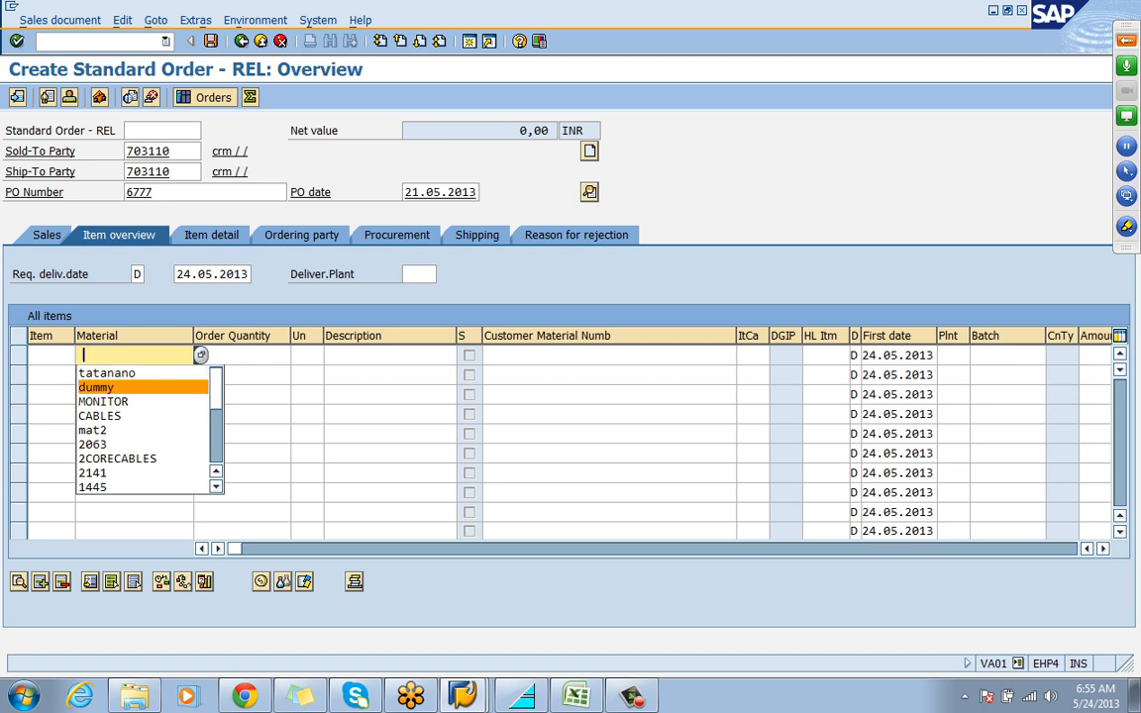
pyautogui.press('Down')
pyautogui.press('Return')
pyautogui.press('Tab')
pyautogui.press('Down')
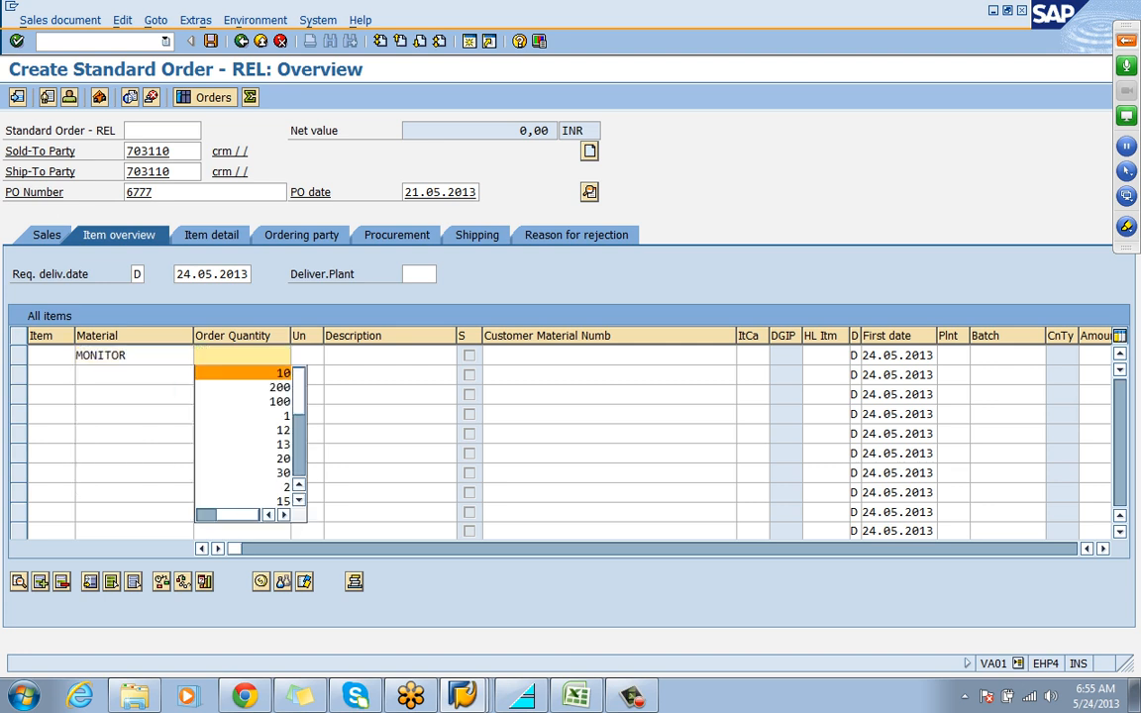
pyautogui.press('Return')
pyautogui.press('Return')
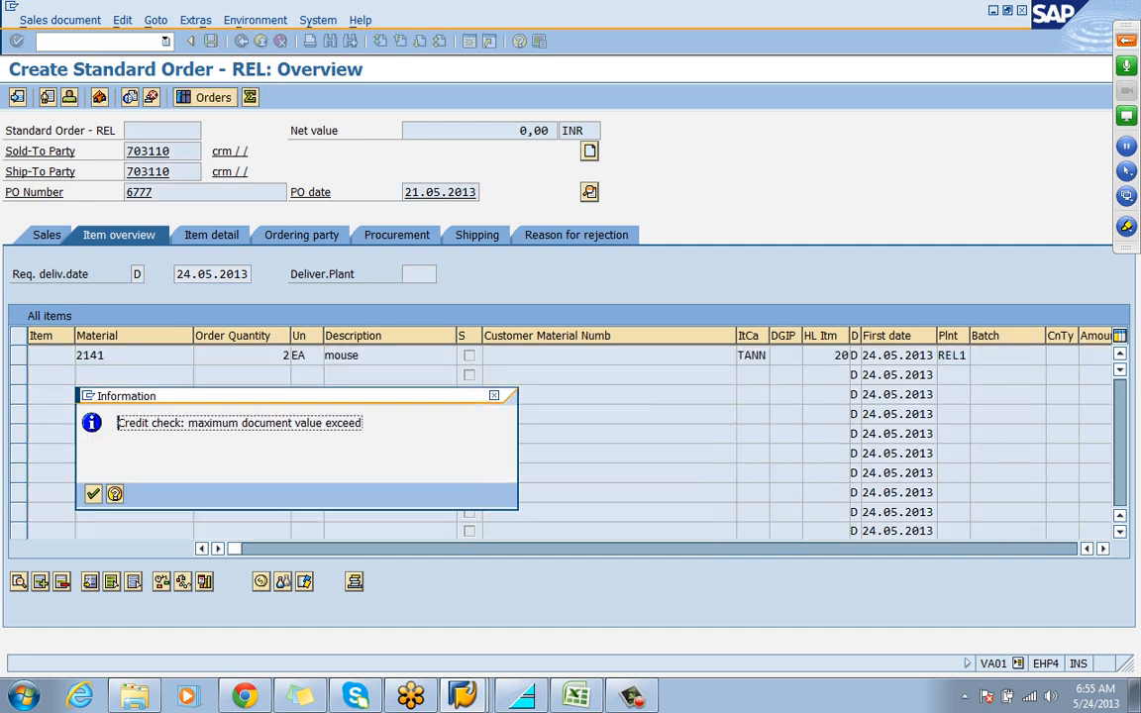
pyautogui.press('Return')
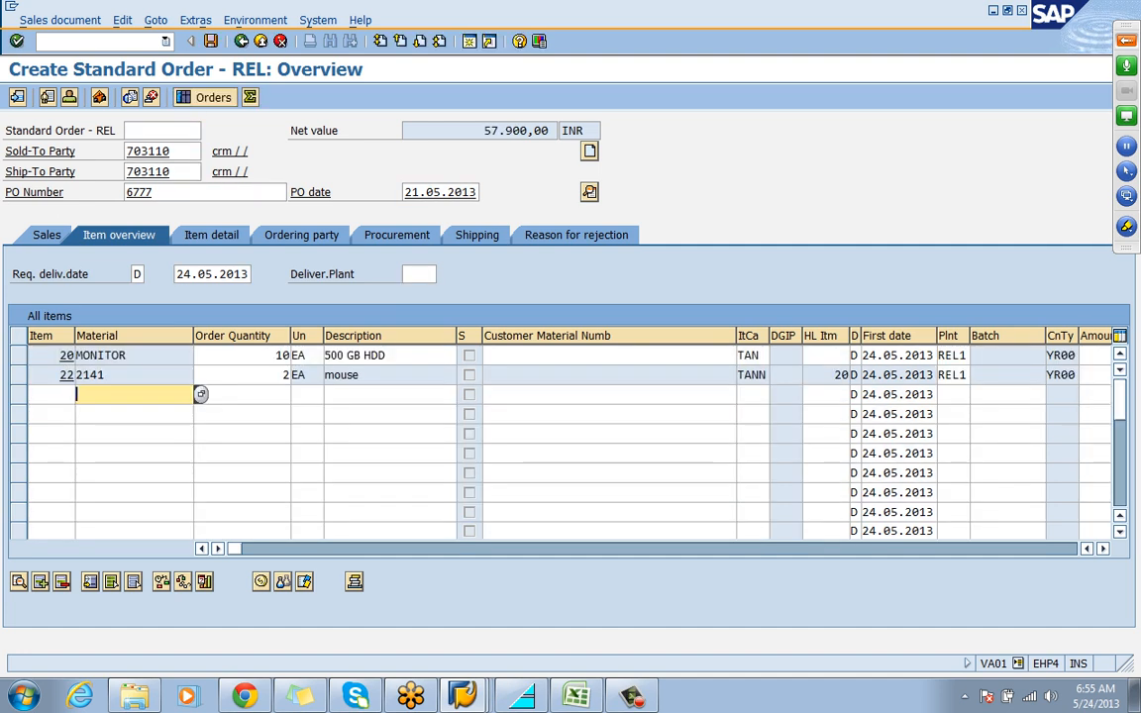
# Open the pricing conditions of the MONITOR item and examine the MWST output tax line
pyautogui.doubleClick(102, 355)
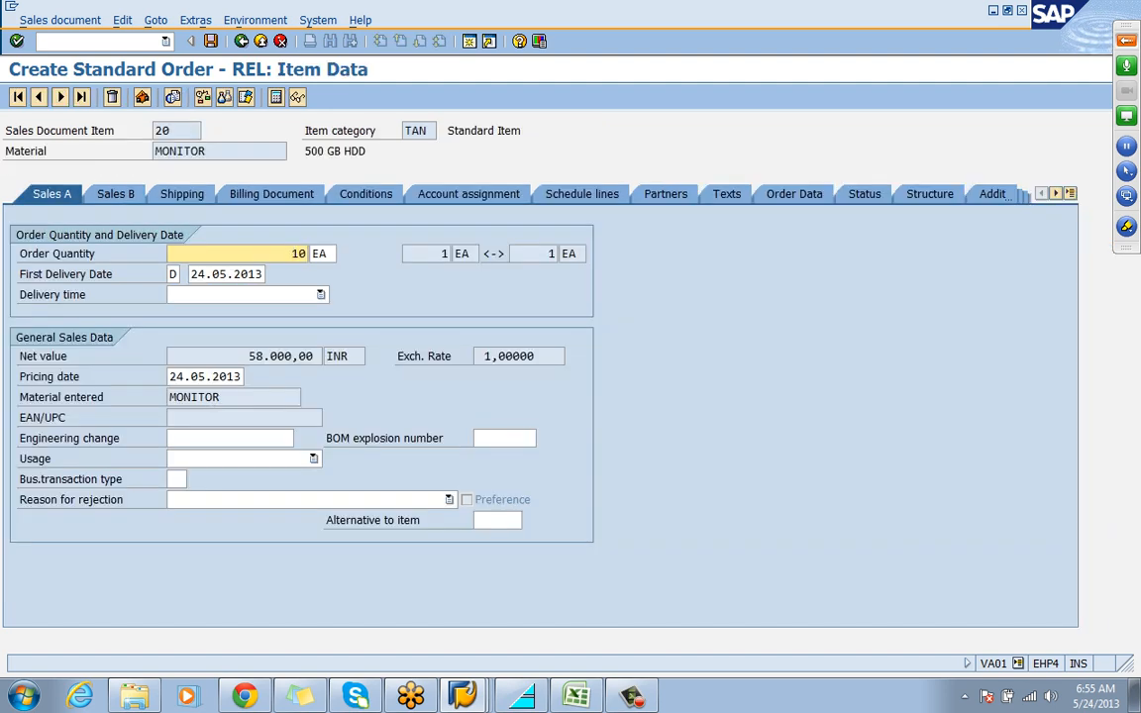
pyautogui.click(365, 194)
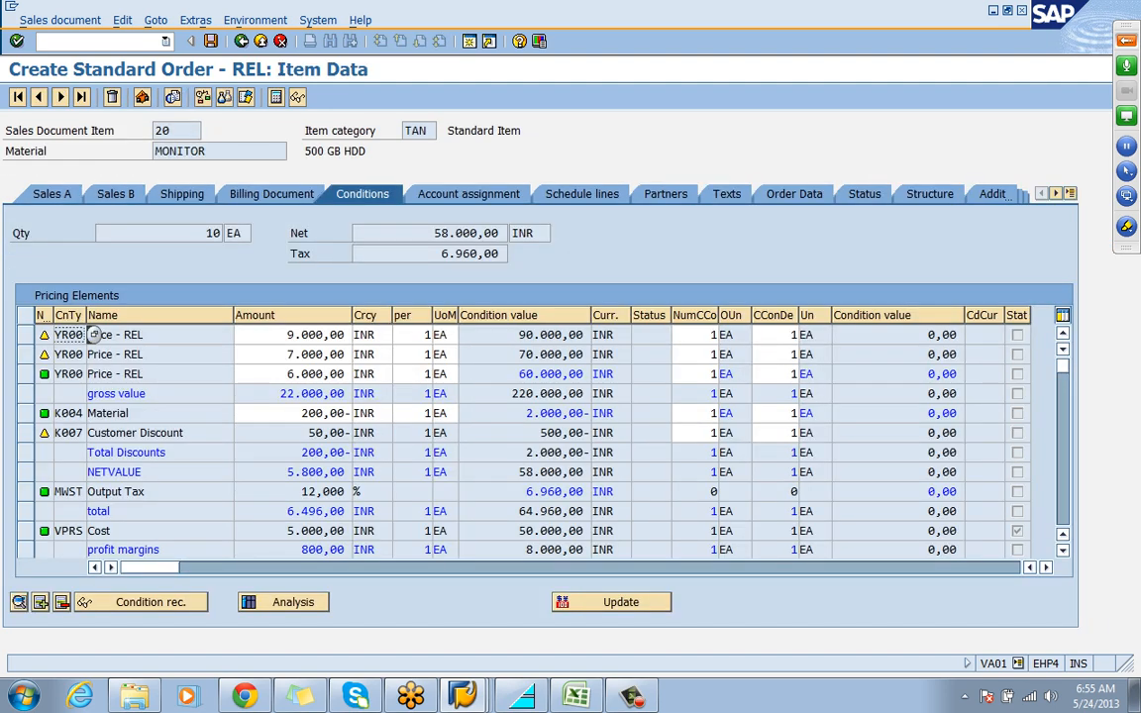
pyautogui.click(25, 491)
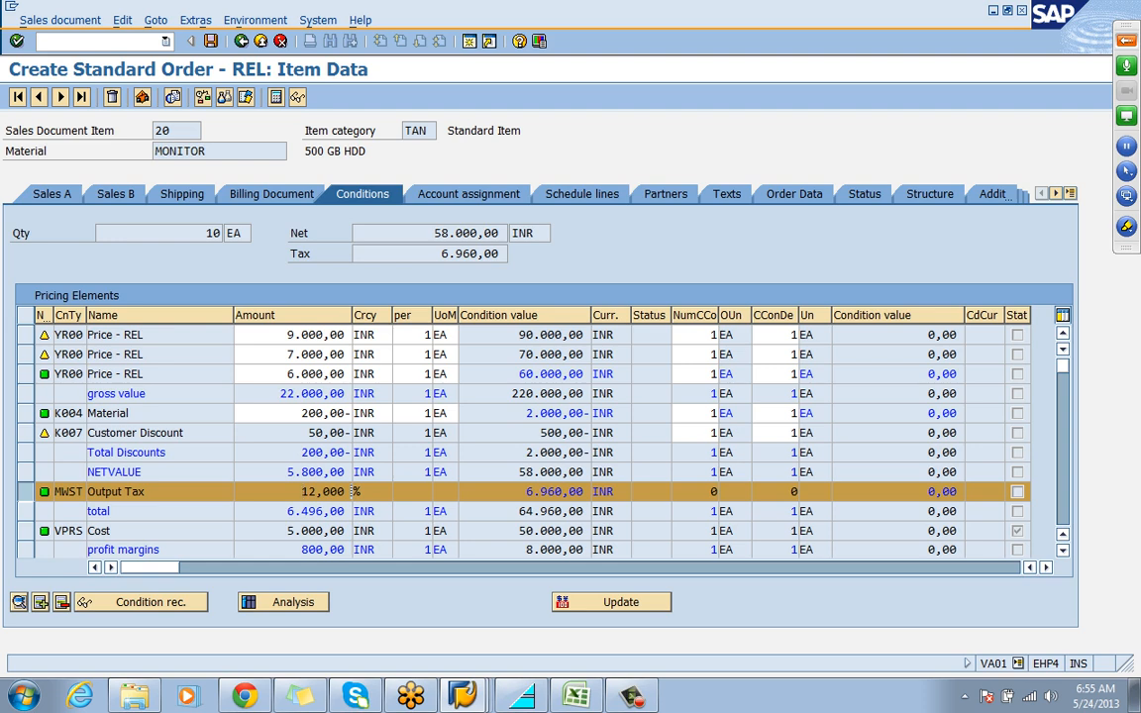
# Switch to the Excel notes and enter V/08 in cell I9, beside the PRICING PROCEDURE heading
pyautogui.click(577, 696)
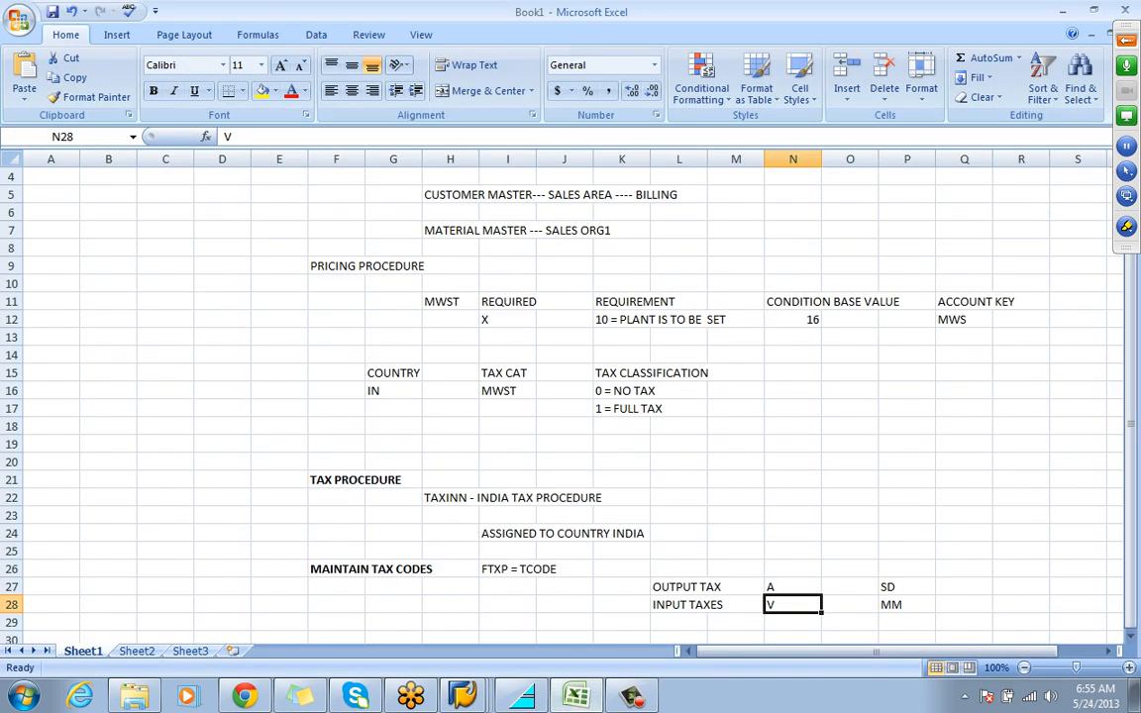
pyautogui.click(633, 302)
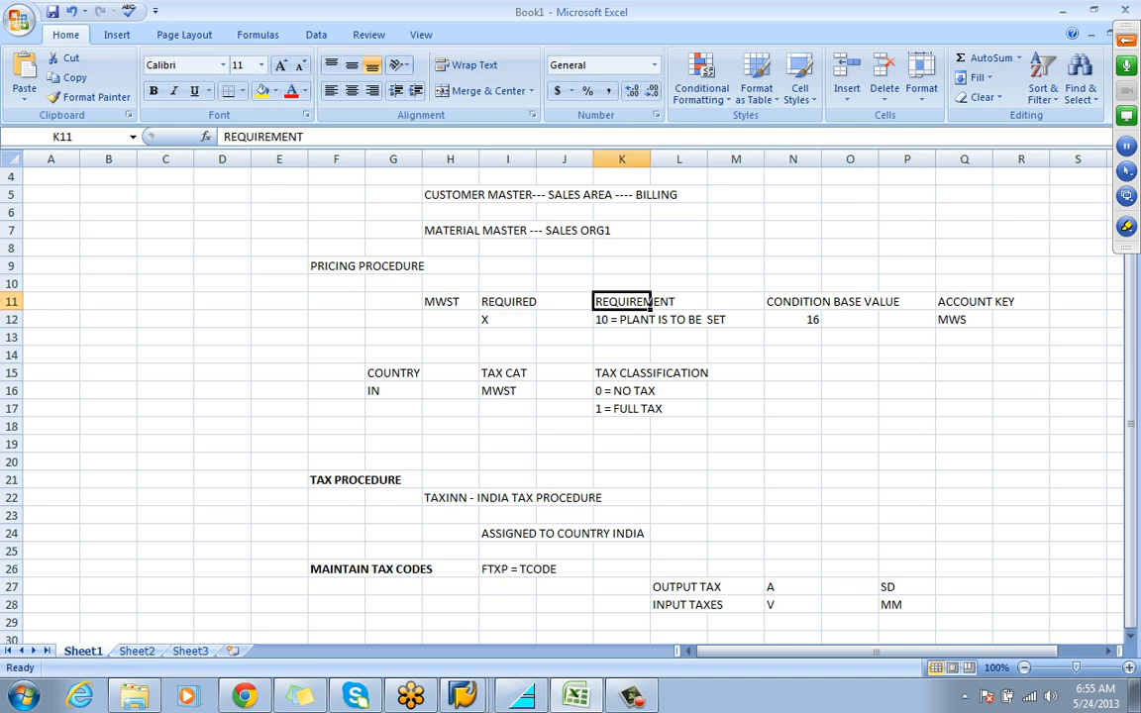
pyautogui.click(507, 266)
pyautogui.write('V/08')
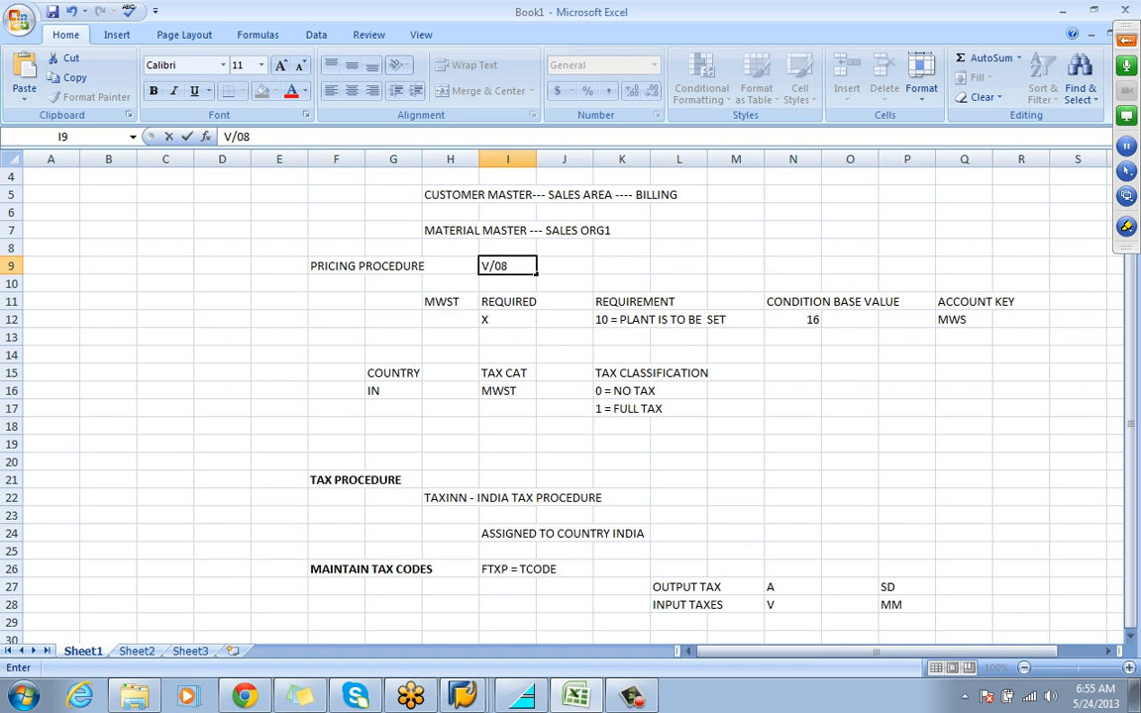
pyautogui.click(792, 426)
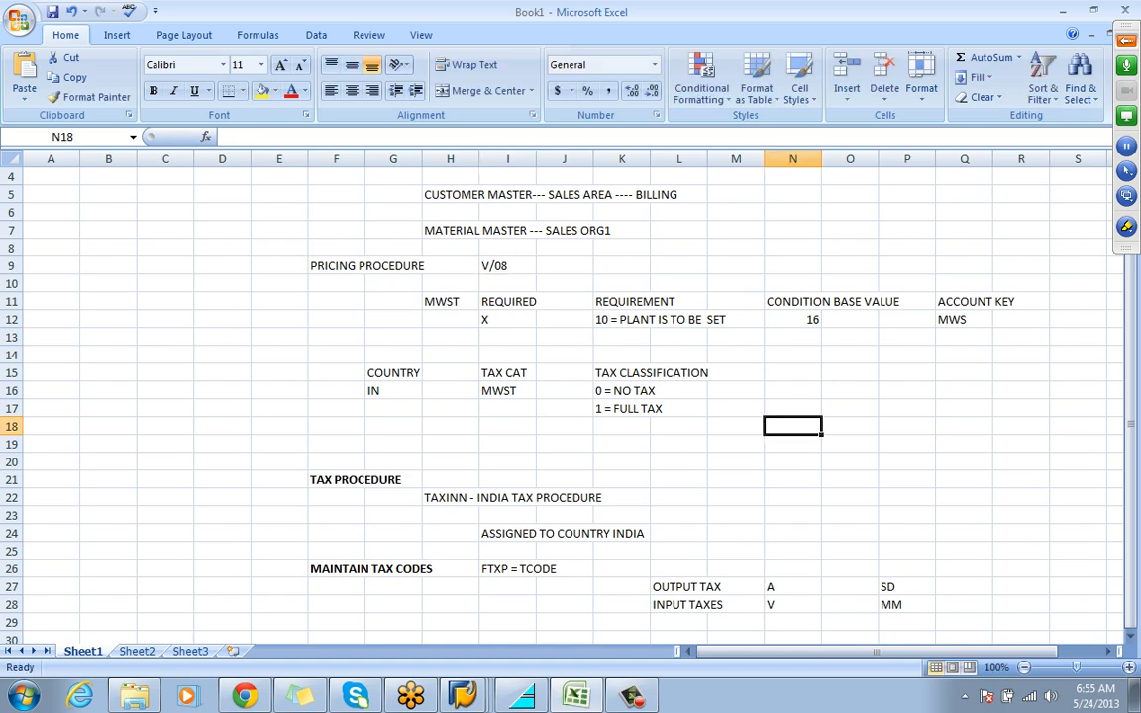
# Return to the SAP order and clear plant REL1 from the MONITOR item's shipping data
pyautogui.hotkey('alt', 'Tab')
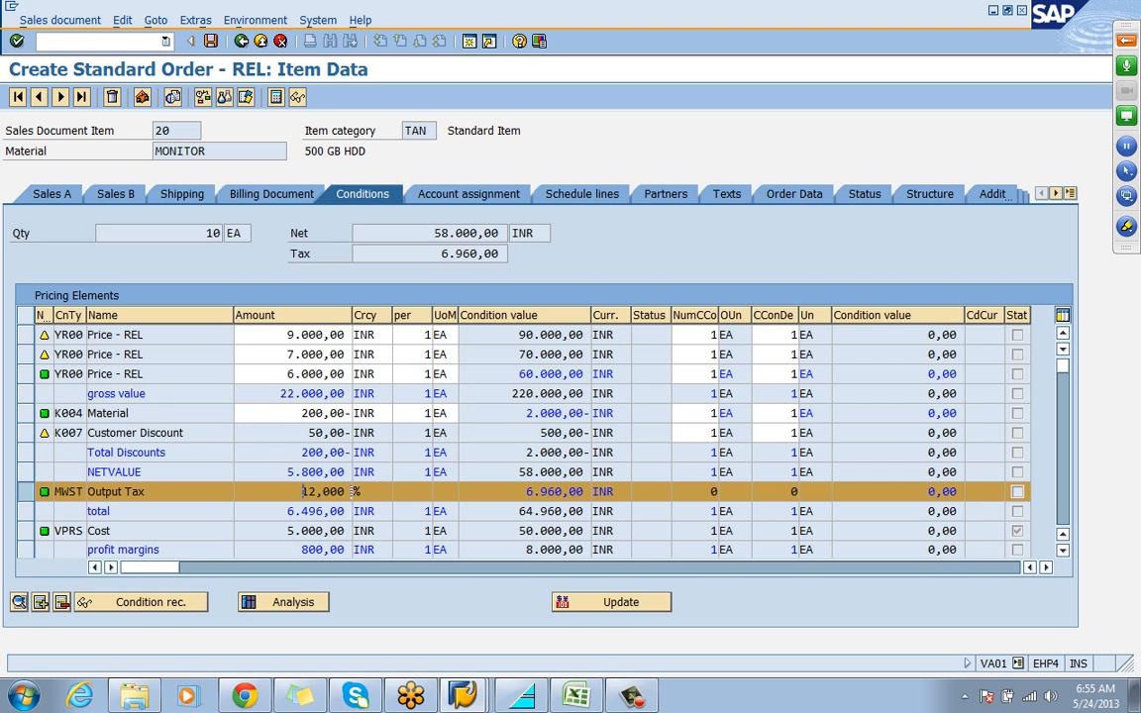
pyautogui.click(181, 194)
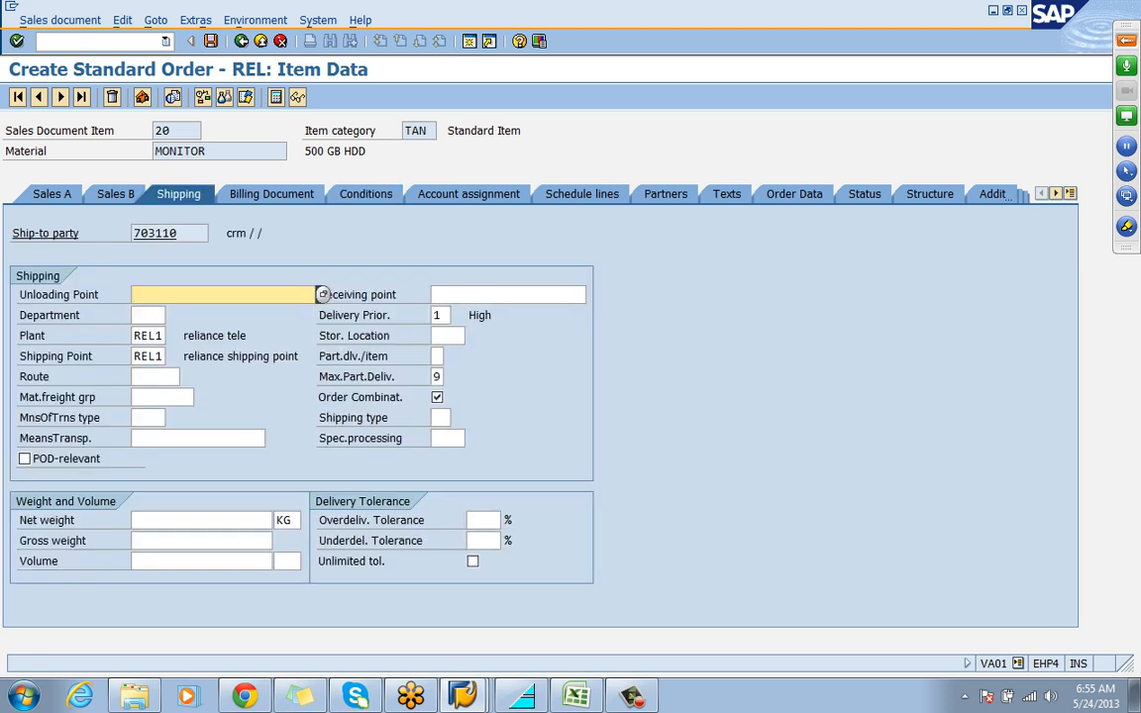
pyautogui.click(170, 334)
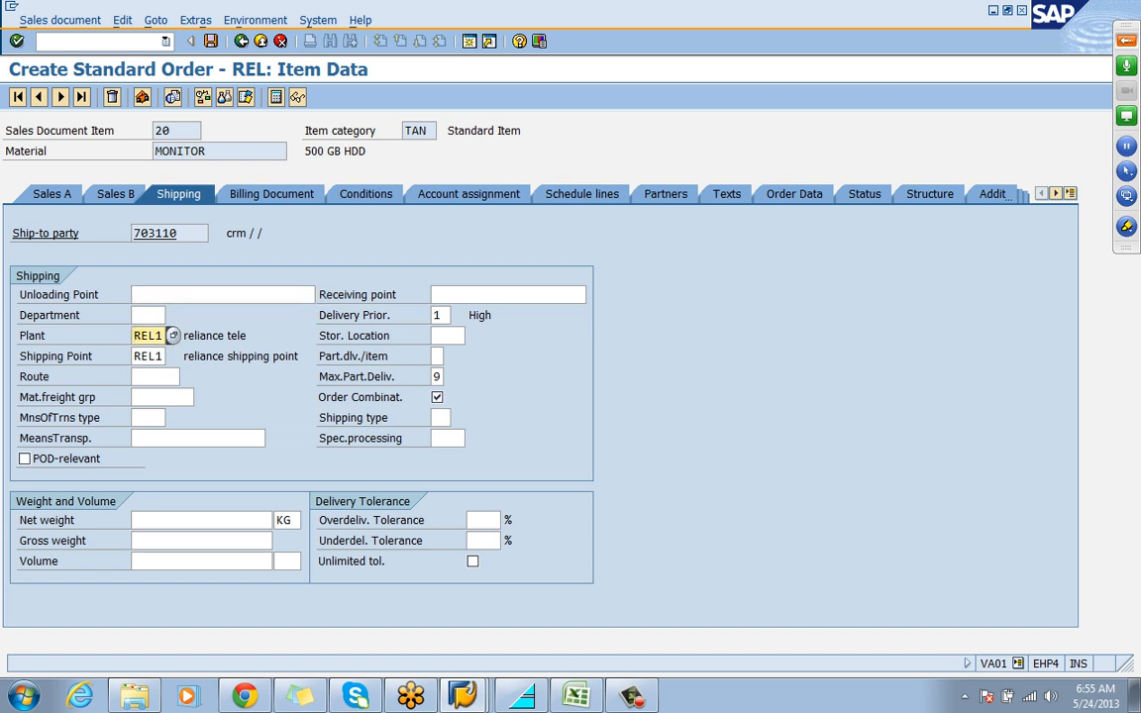
pyautogui.press('BackSpace')
pyautogui.press('BackSpace')
pyautogui.press('BackSpace')
pyautogui.press('BackSpace')
pyautogui.press('Return')
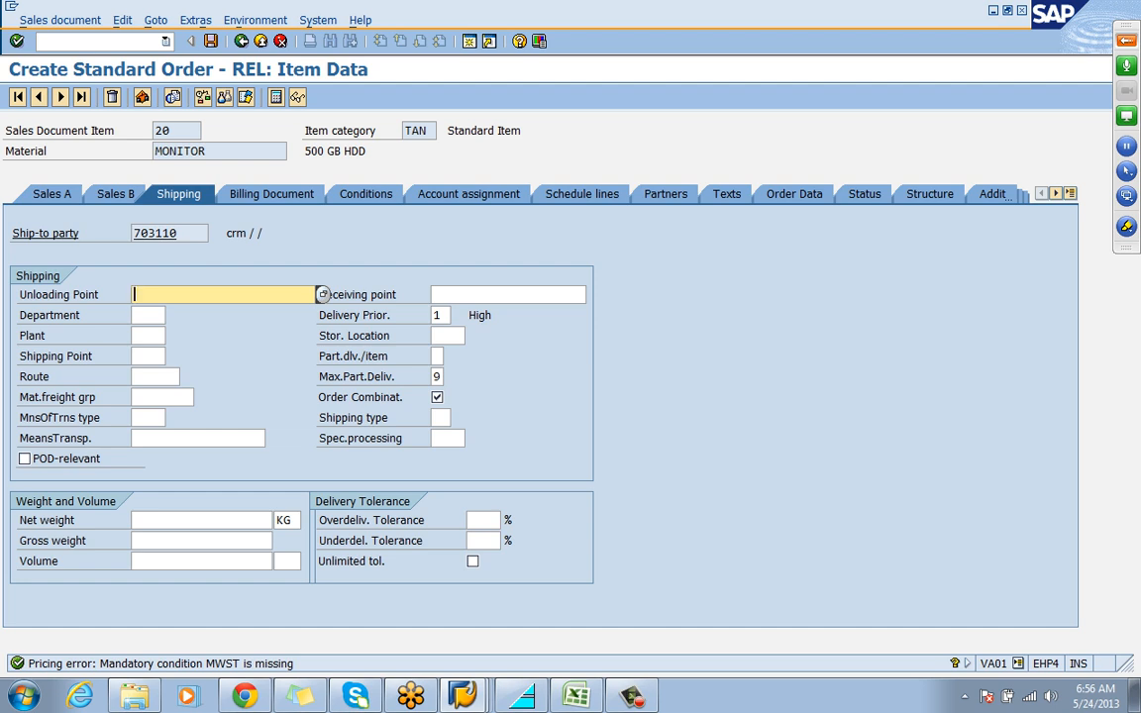
pyautogui.click(161, 334)
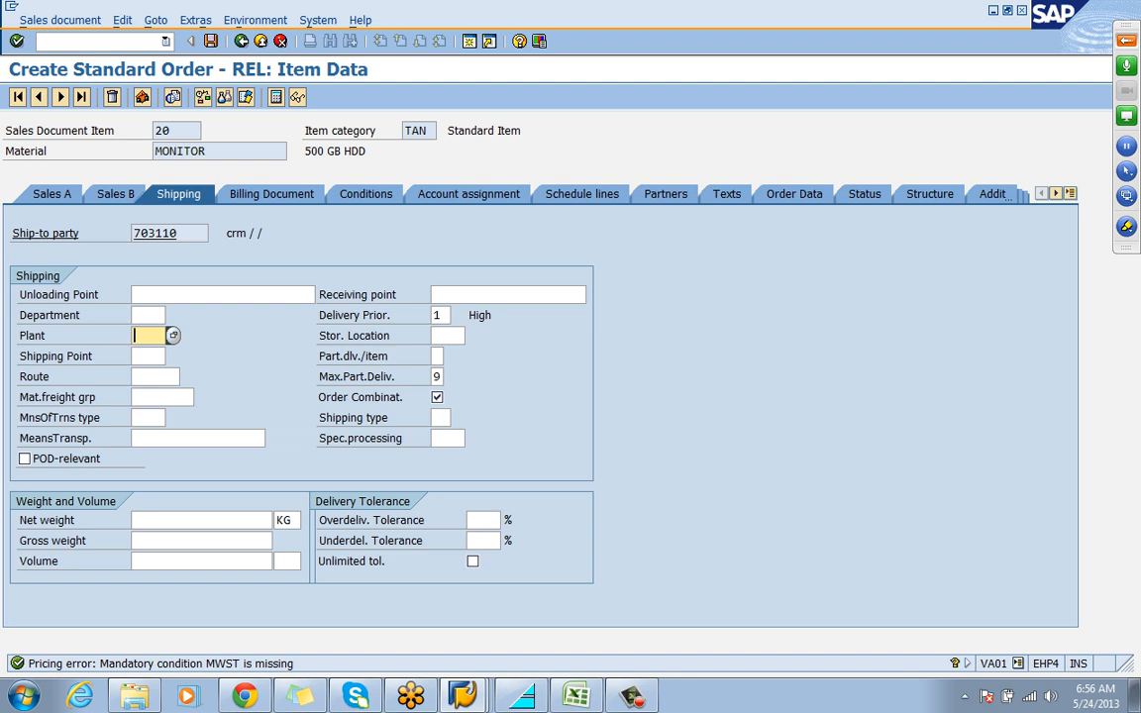
# Try to add condition type MWST manually with an amount of 12 to the item's pricing conditions
pyautogui.press('F3')
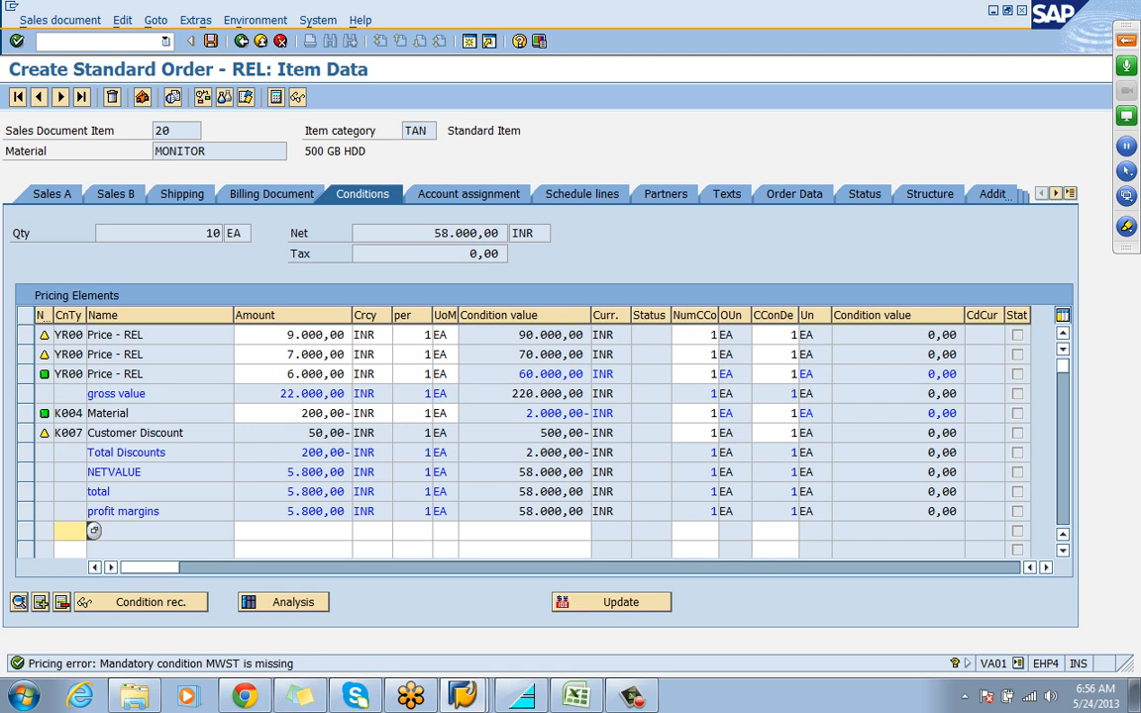
pyautogui.write('MWS')
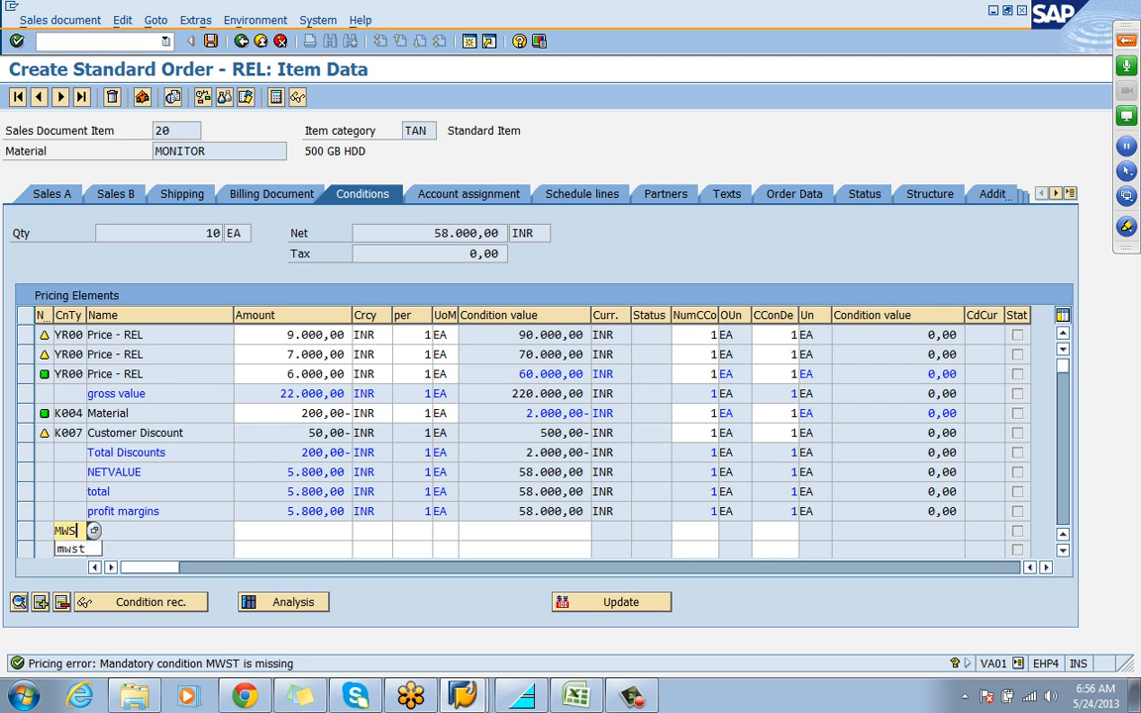
pyautogui.write('T')
pyautogui.press('Tab')
pyautogui.write('1')
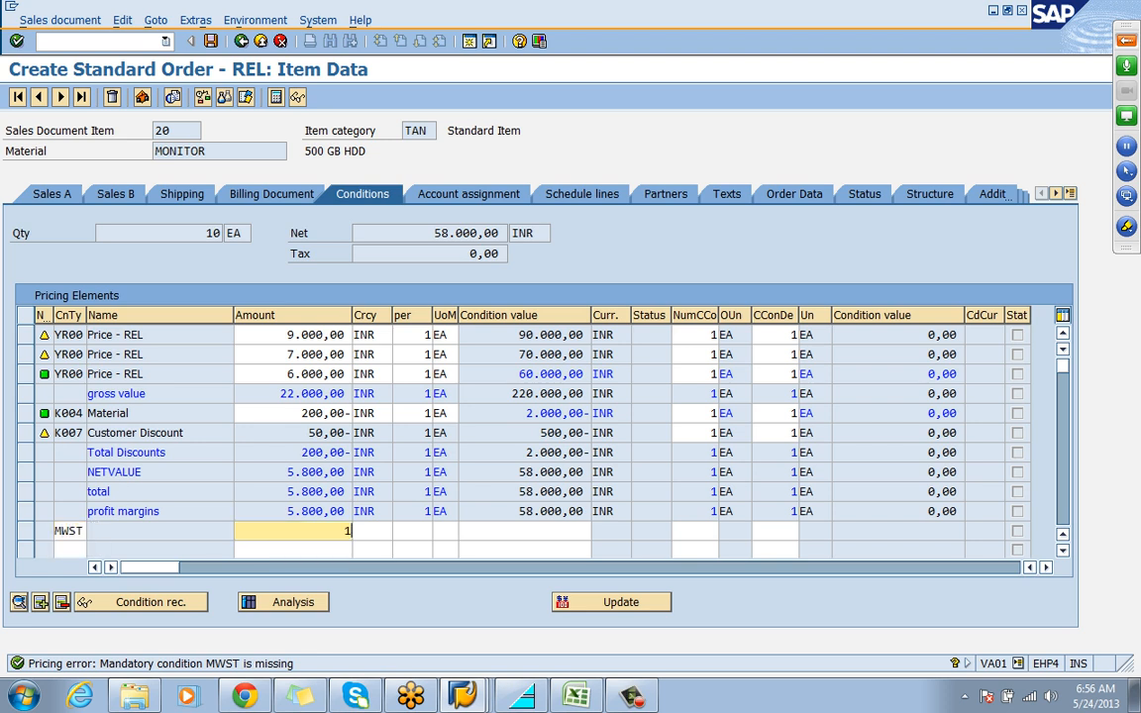
pyautogui.write('2')
pyautogui.press('Return')
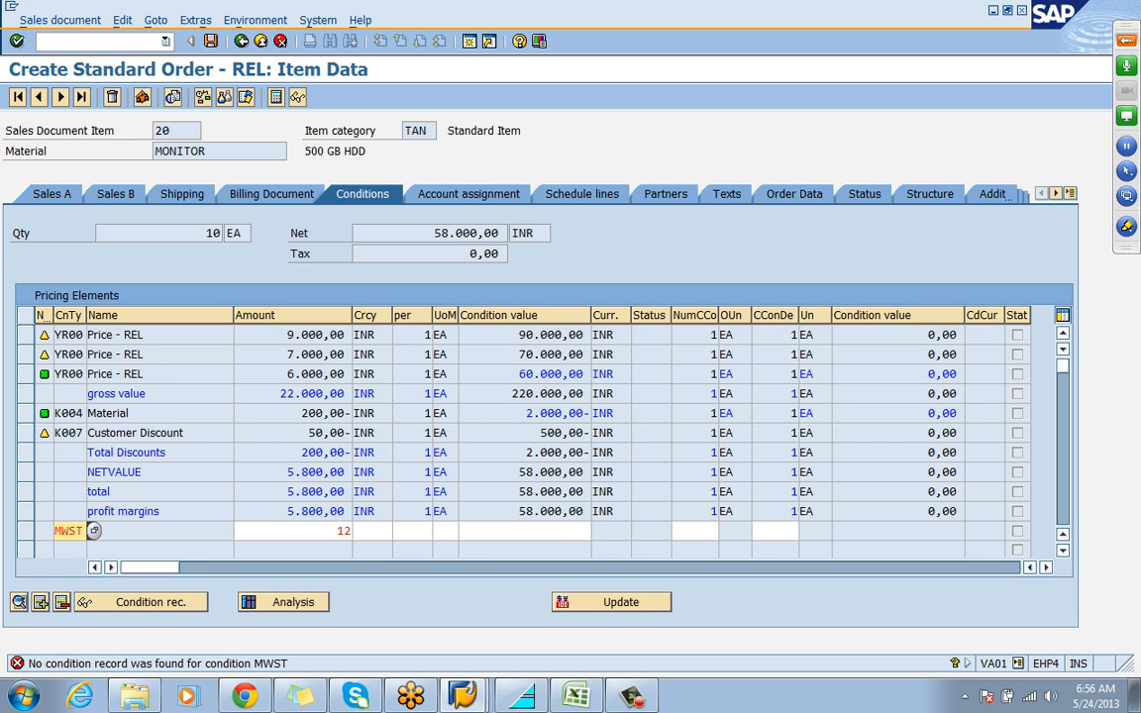
# Remove the manually entered MWST condition type and its amount from the pricing elements
pyautogui.press('Delete')
pyautogui.press('Delete')
pyautogui.press('Delete')
pyautogui.press('Delete')
pyautogui.press('Tab')
pyautogui.press('Delete')
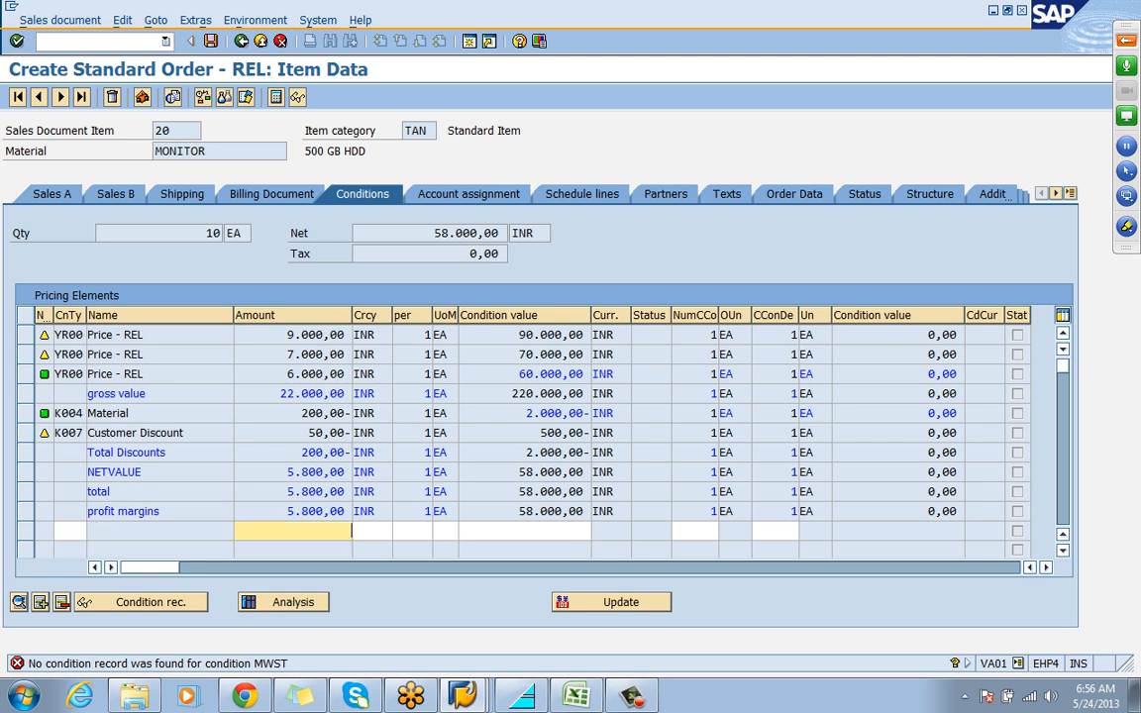
pyautogui.press('Return')
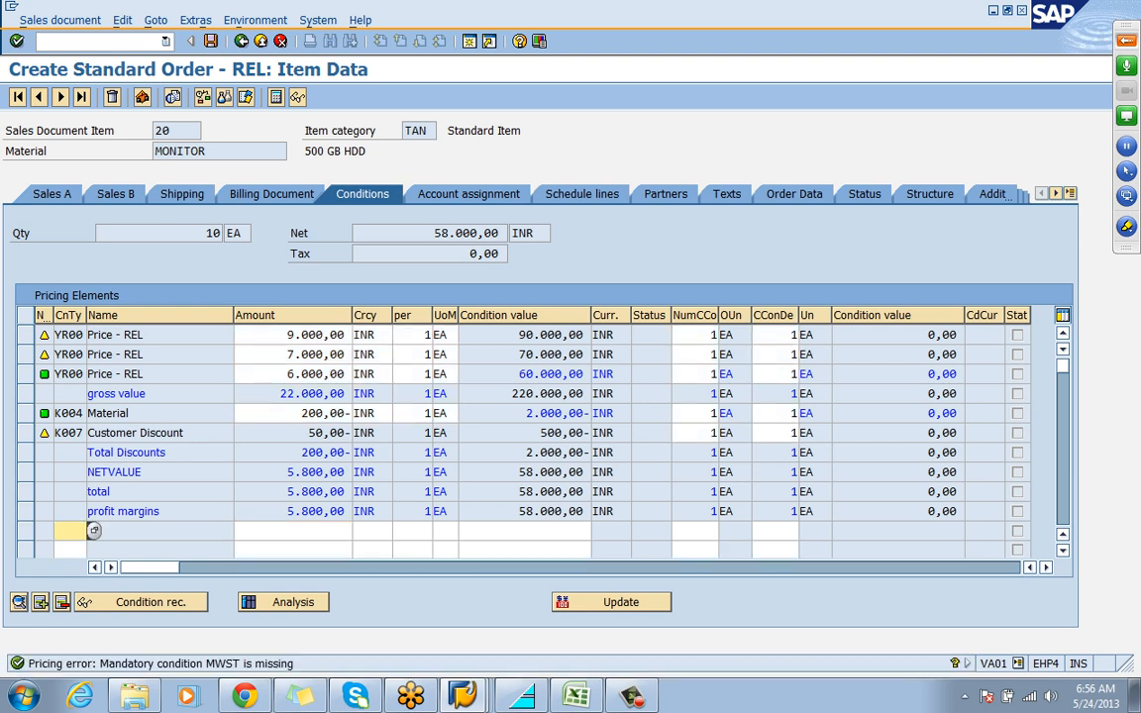
# Set the plant to REL1 in the MONITOR item's shipping data and display its pricing conditions again
pyautogui.click(181, 195)
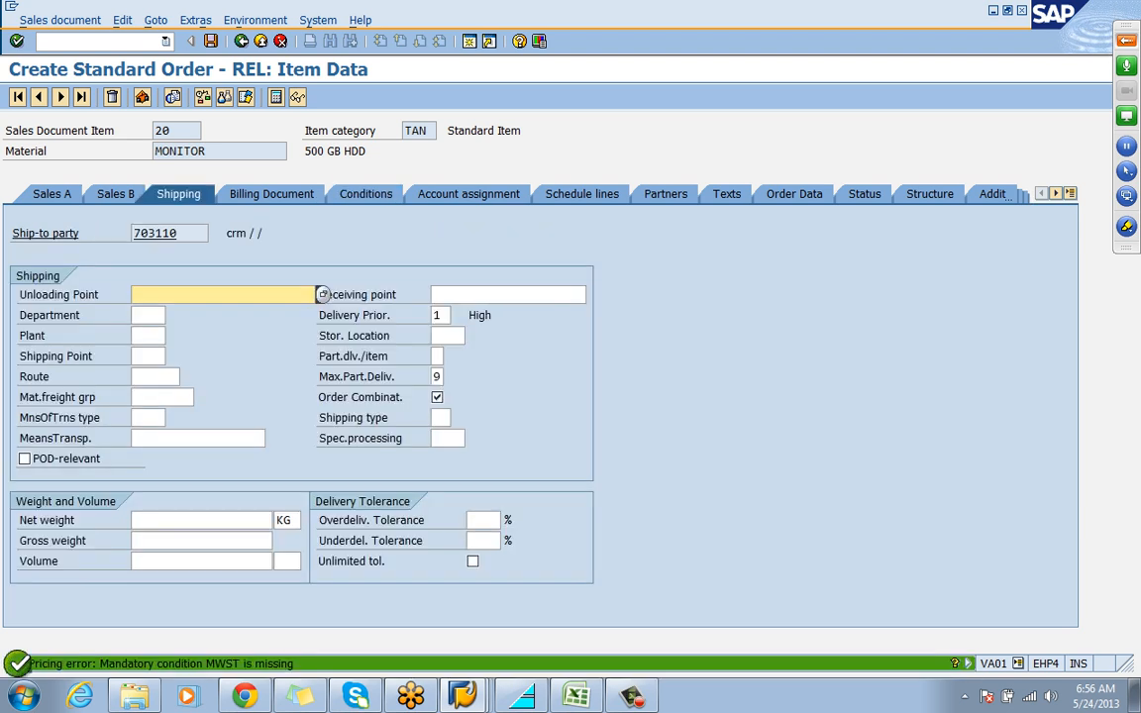
pyautogui.click(163, 336)
pyautogui.write('REL1')
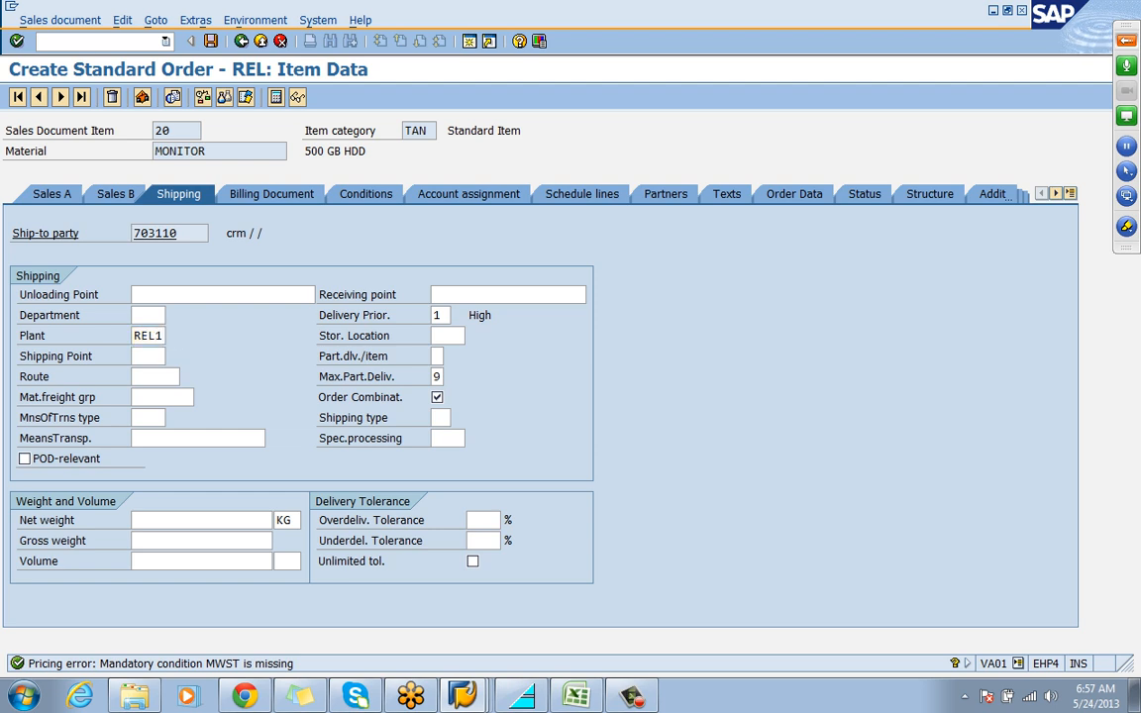
pyautogui.press('Return')
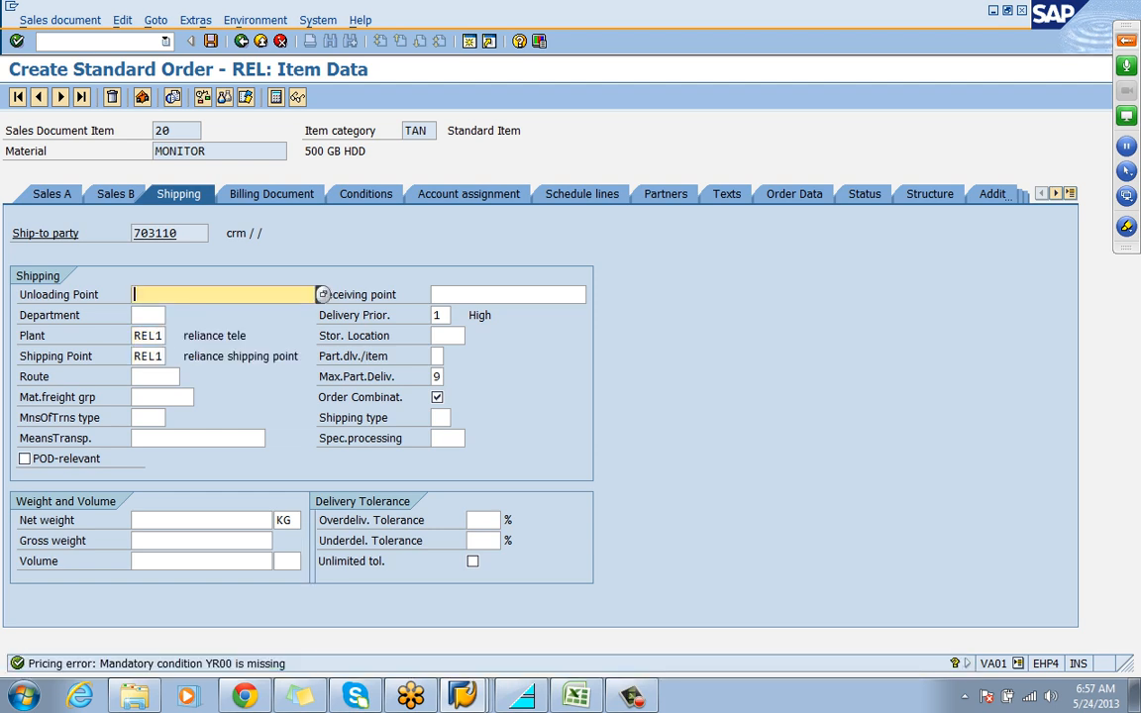
pyautogui.click(366, 194)
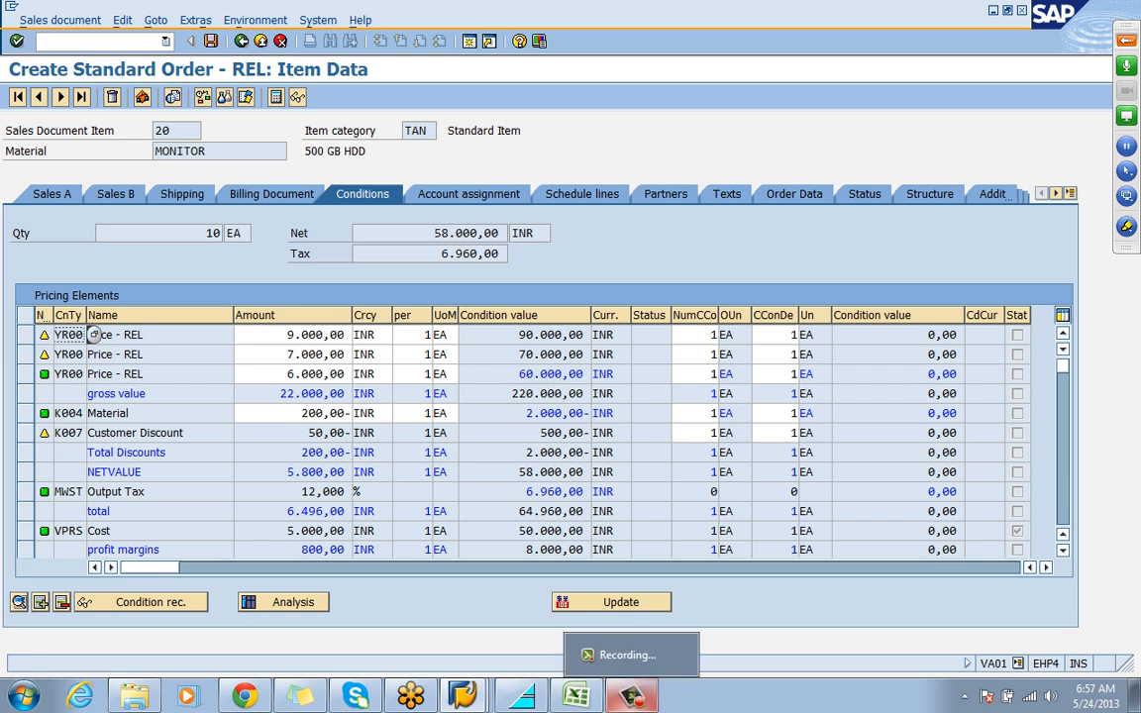
pyautogui.click(632, 697)
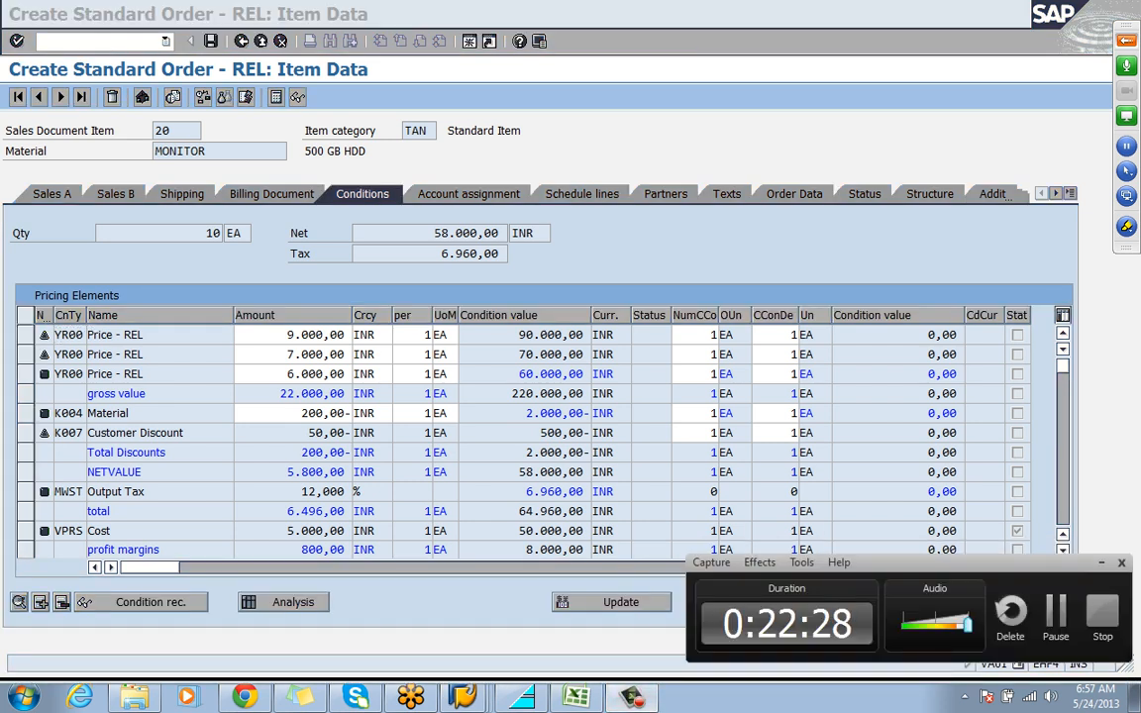